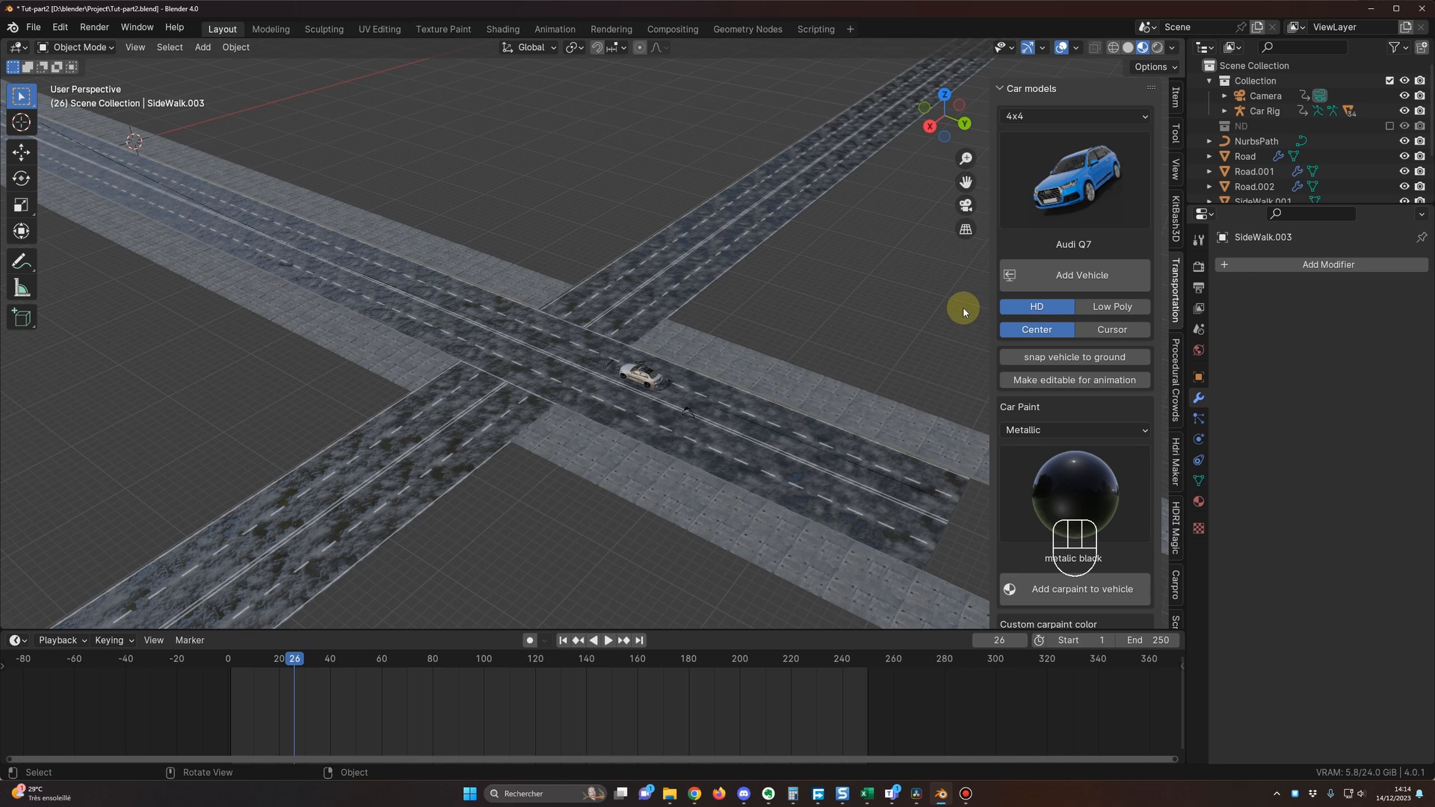
Play the white car's animation briefly and examine the road, the crossing and the car from several angles.
middle_click_drag(858, 356, 766, 358)
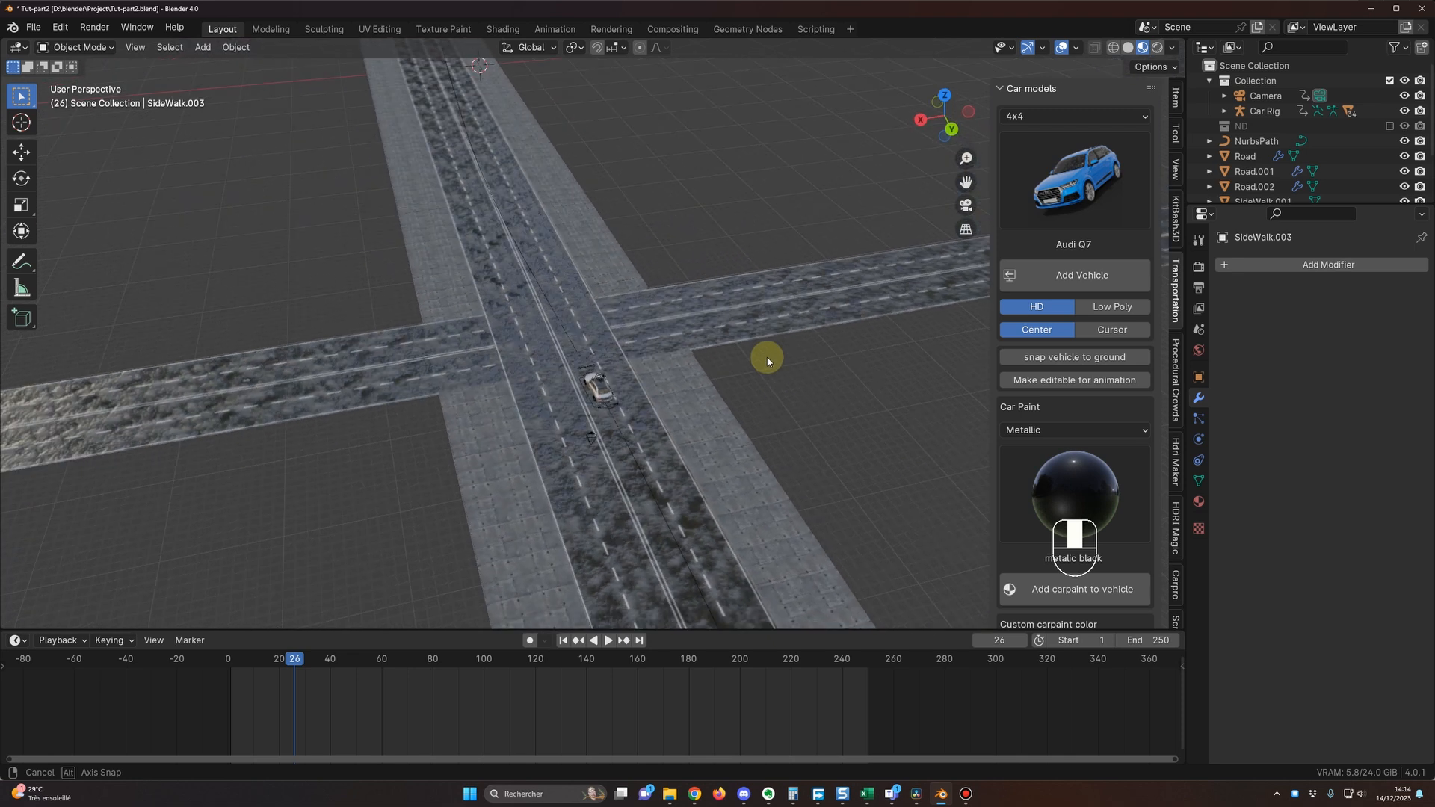
key("space")
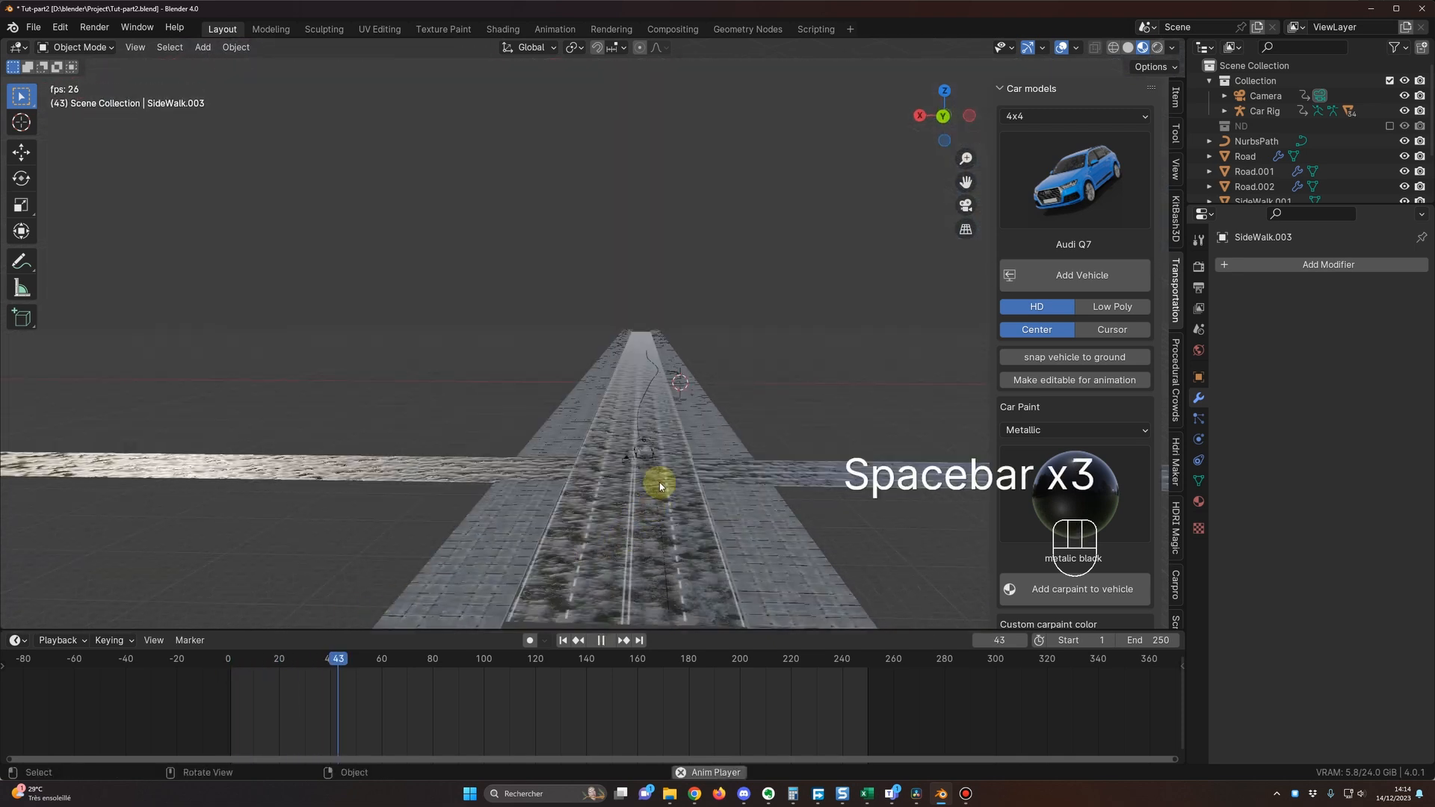
key("space")
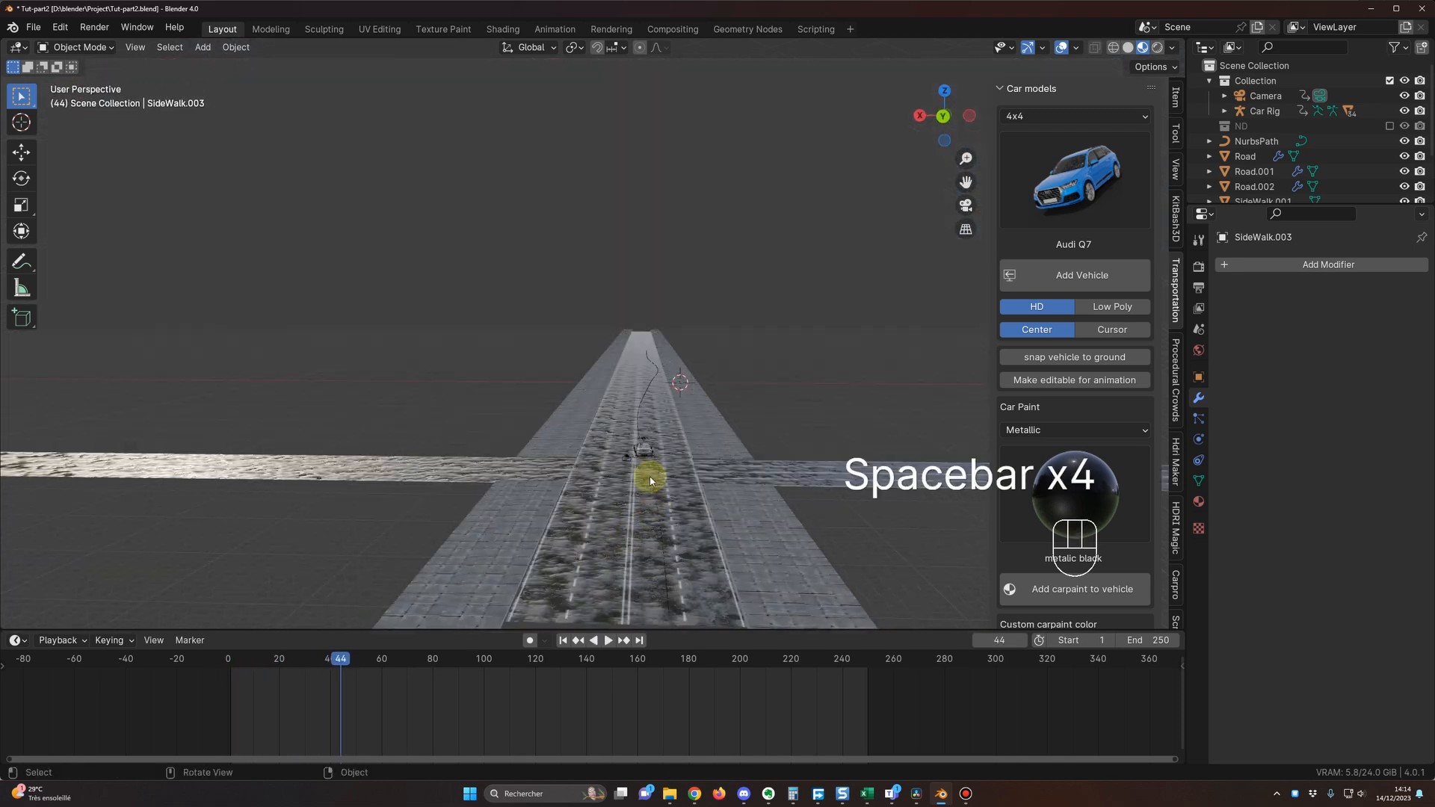
middle_click_drag(629, 445, 518, 449)
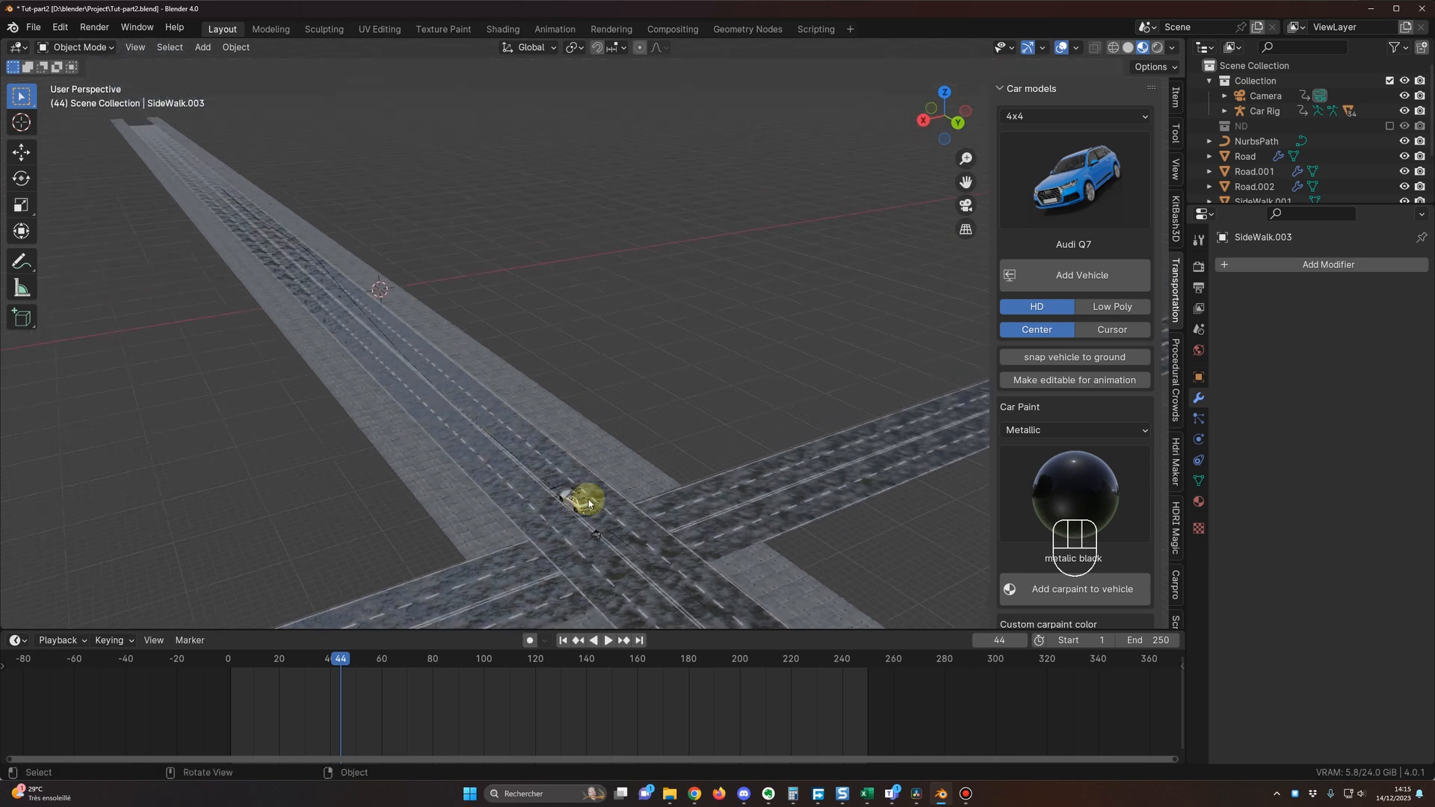
middle_click_drag(681, 555, 578, 494)
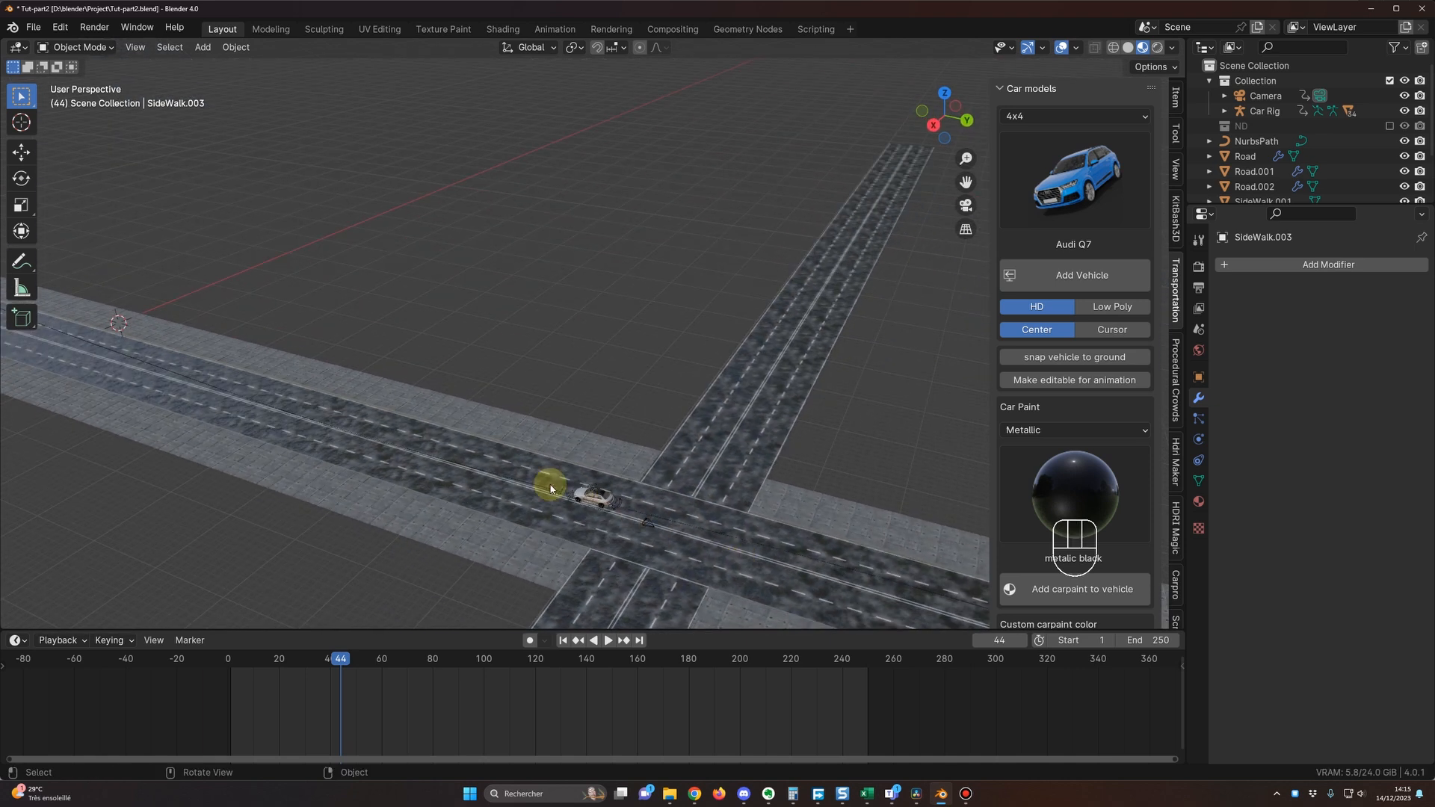
middle_click_drag(464, 449, 665, 547)
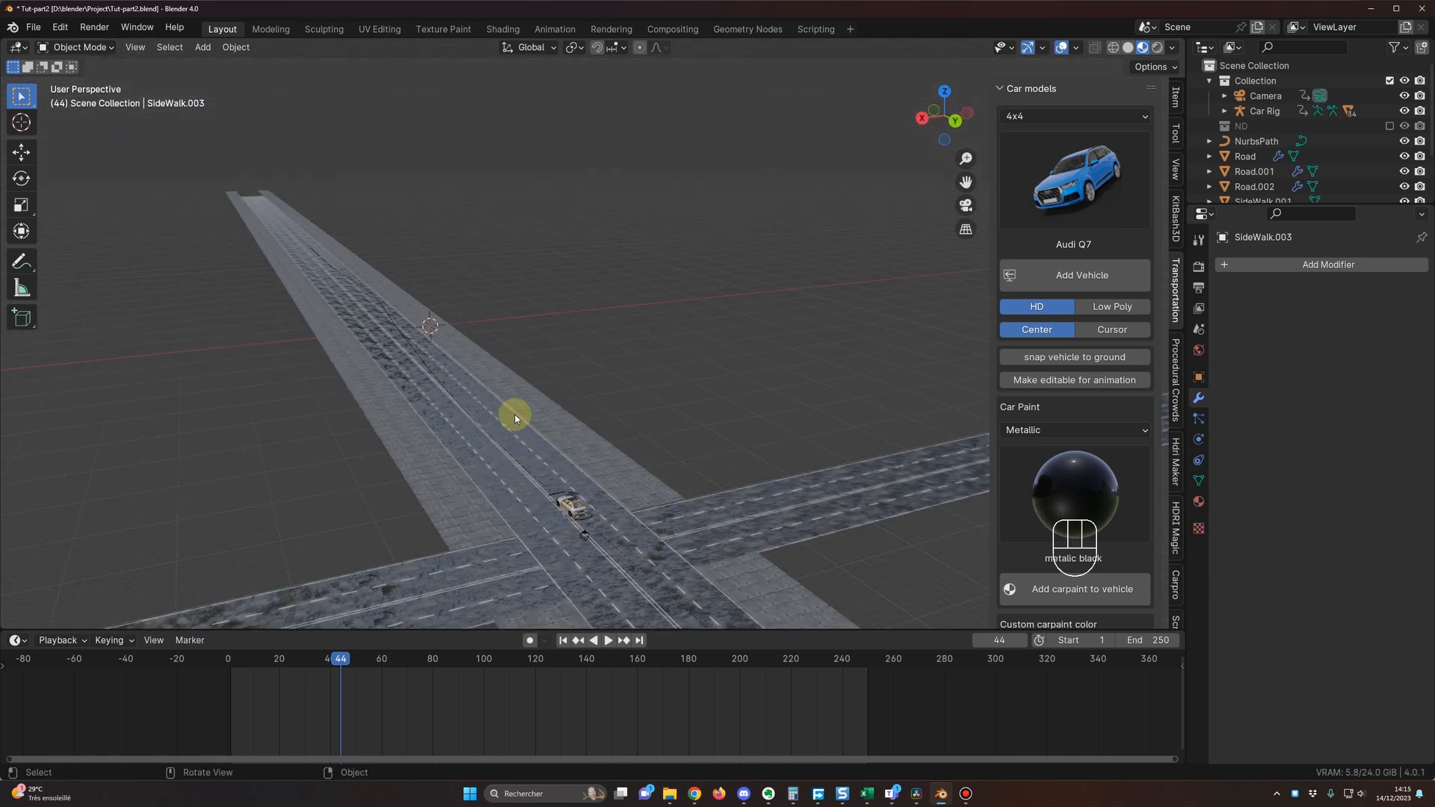
mouse_move(596, 506)
middle_mouse_down()
mouse_move(619, 545)
mouse_move(581, 487)
mouse_move(622, 504)
middle_mouse_up()
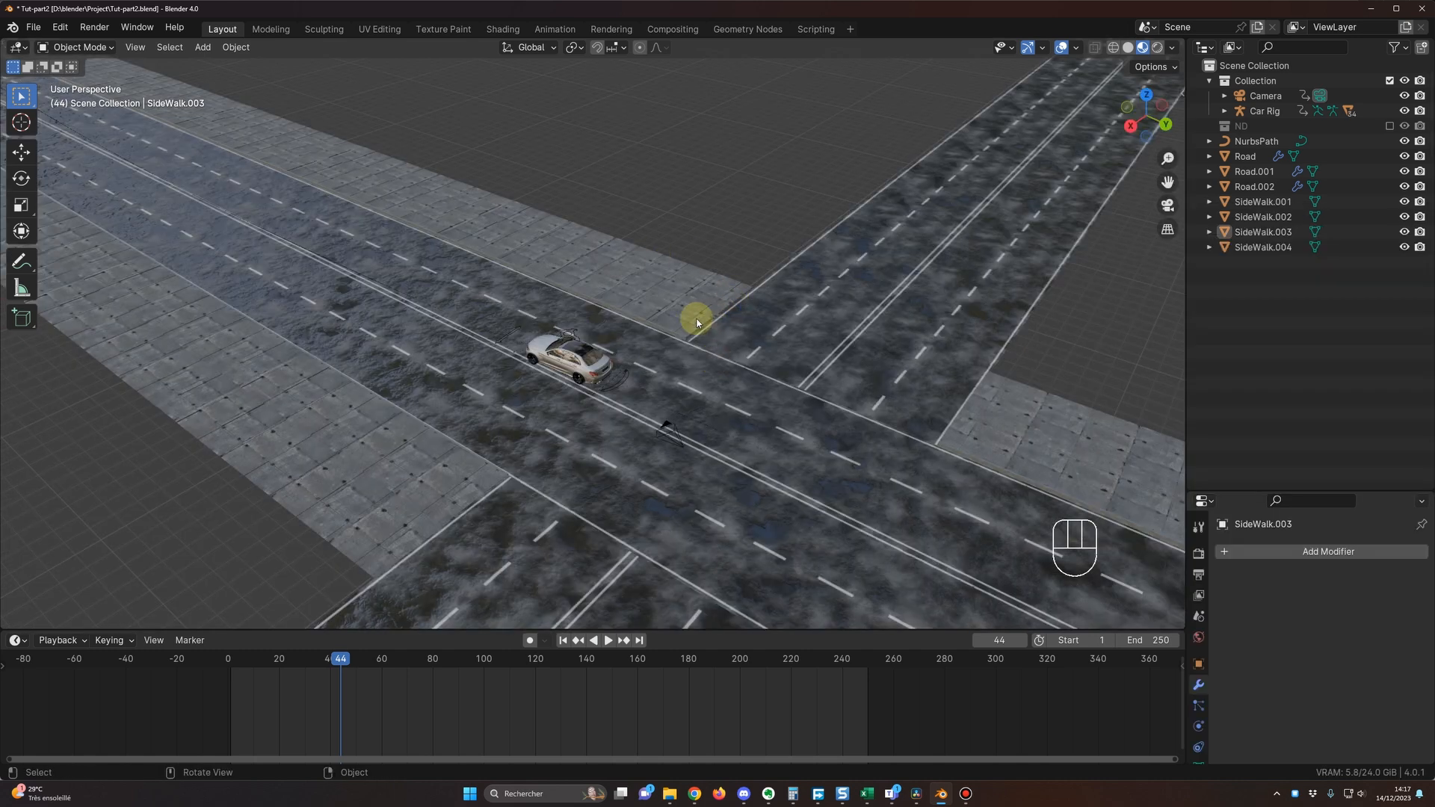
middle_click_drag(691, 358, 684, 384)
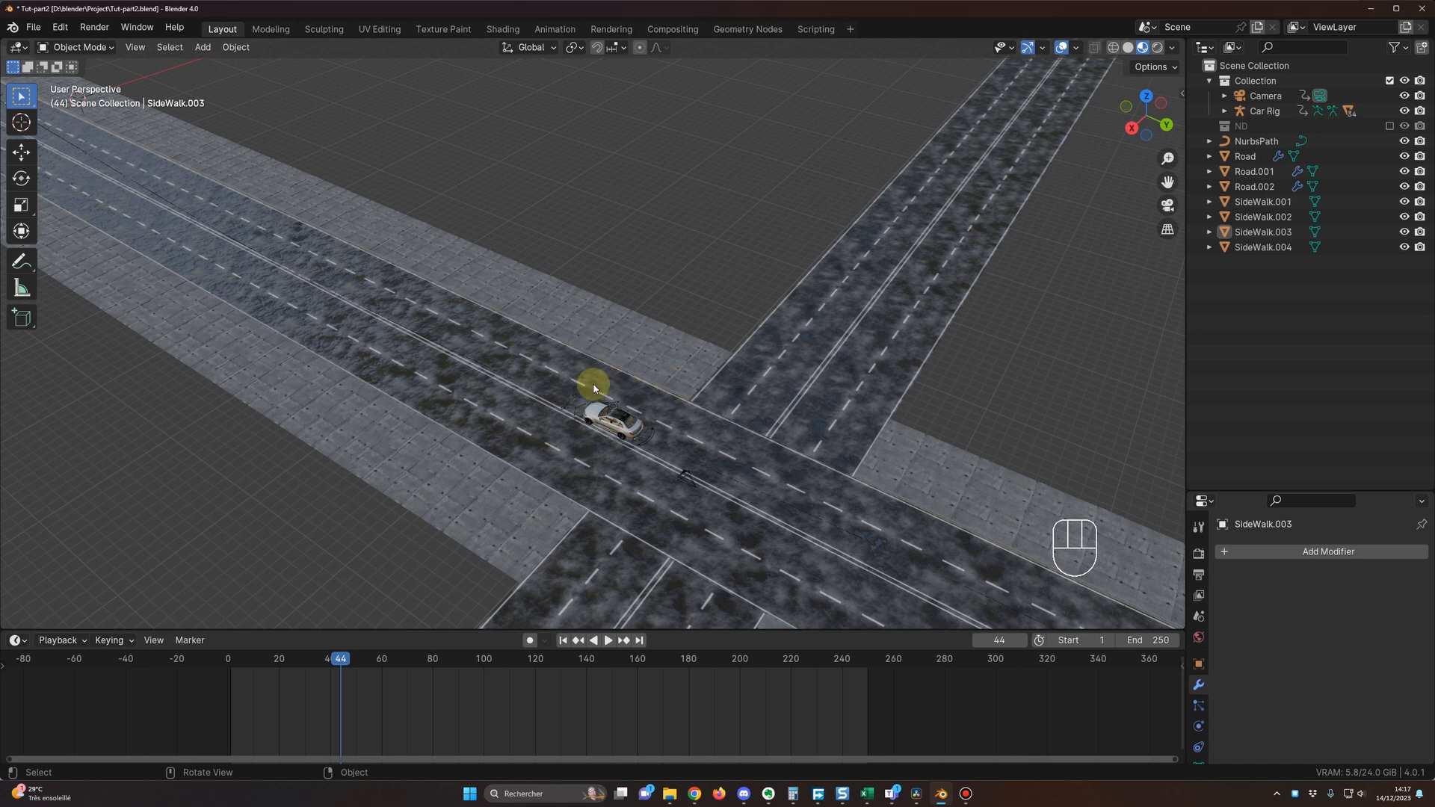
scroll(657, 390, "up", 3)
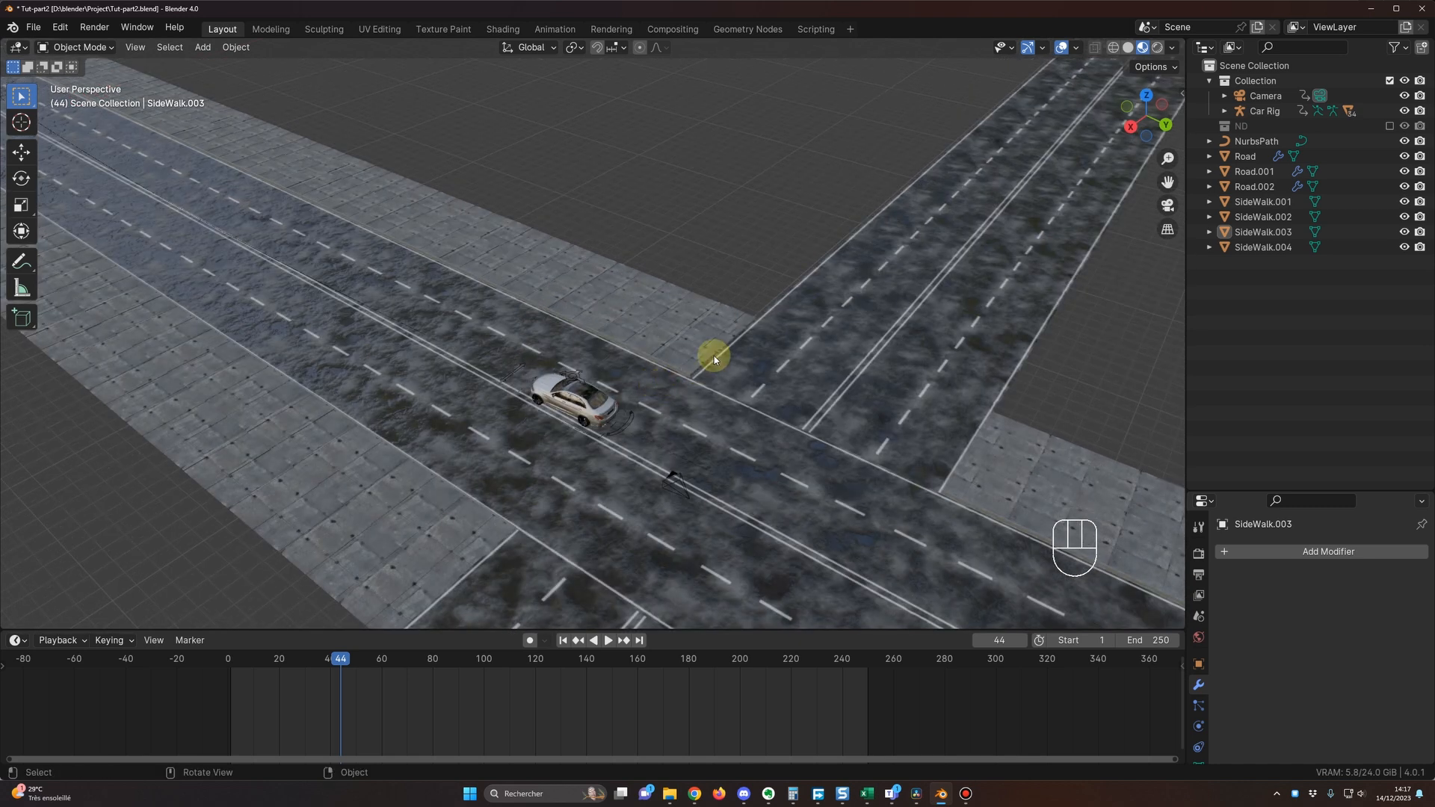
Add the HD Audi Q7 vehicle at the scene centre and make it editable for animation.
key("n")
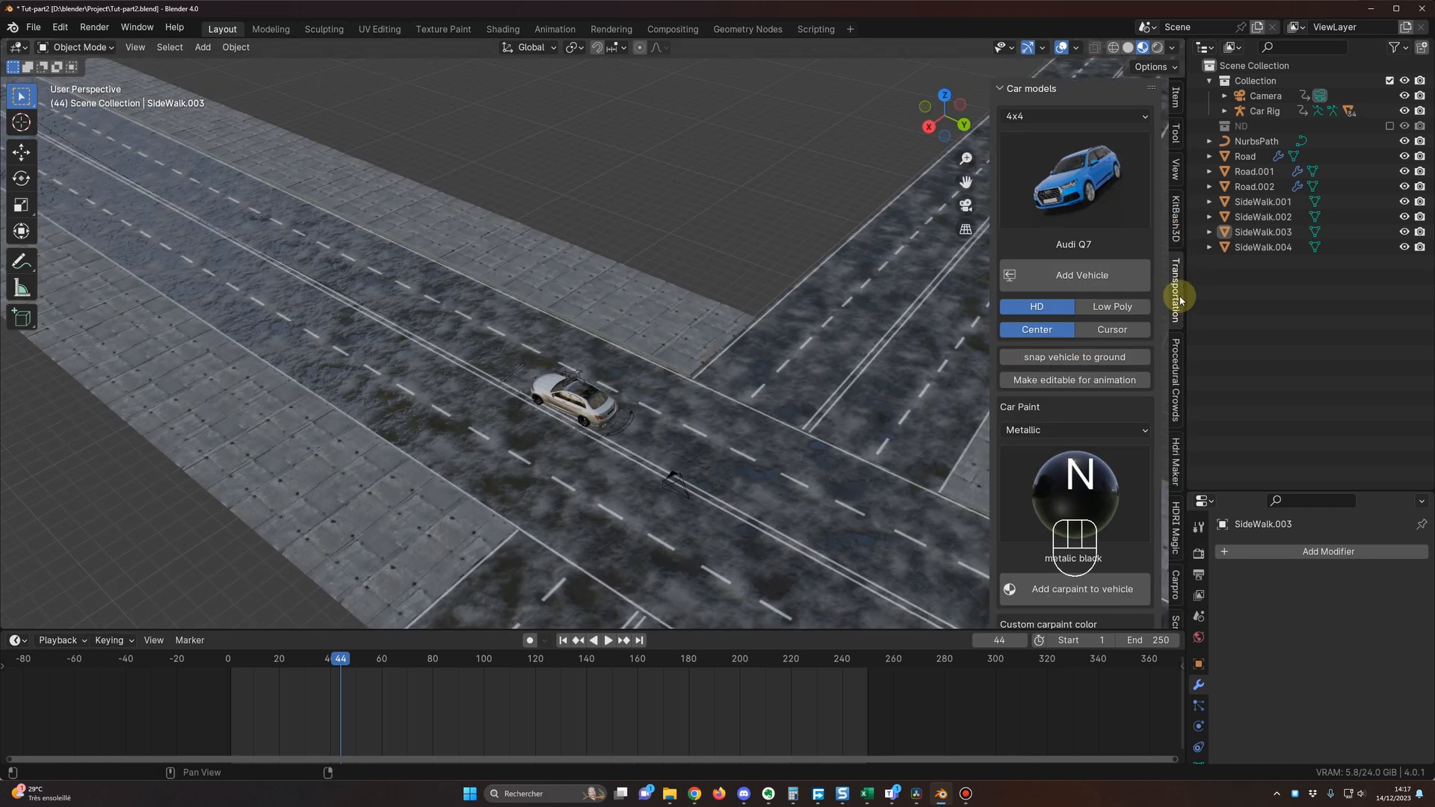
left_click(1090, 183)
left_click(1090, 183)
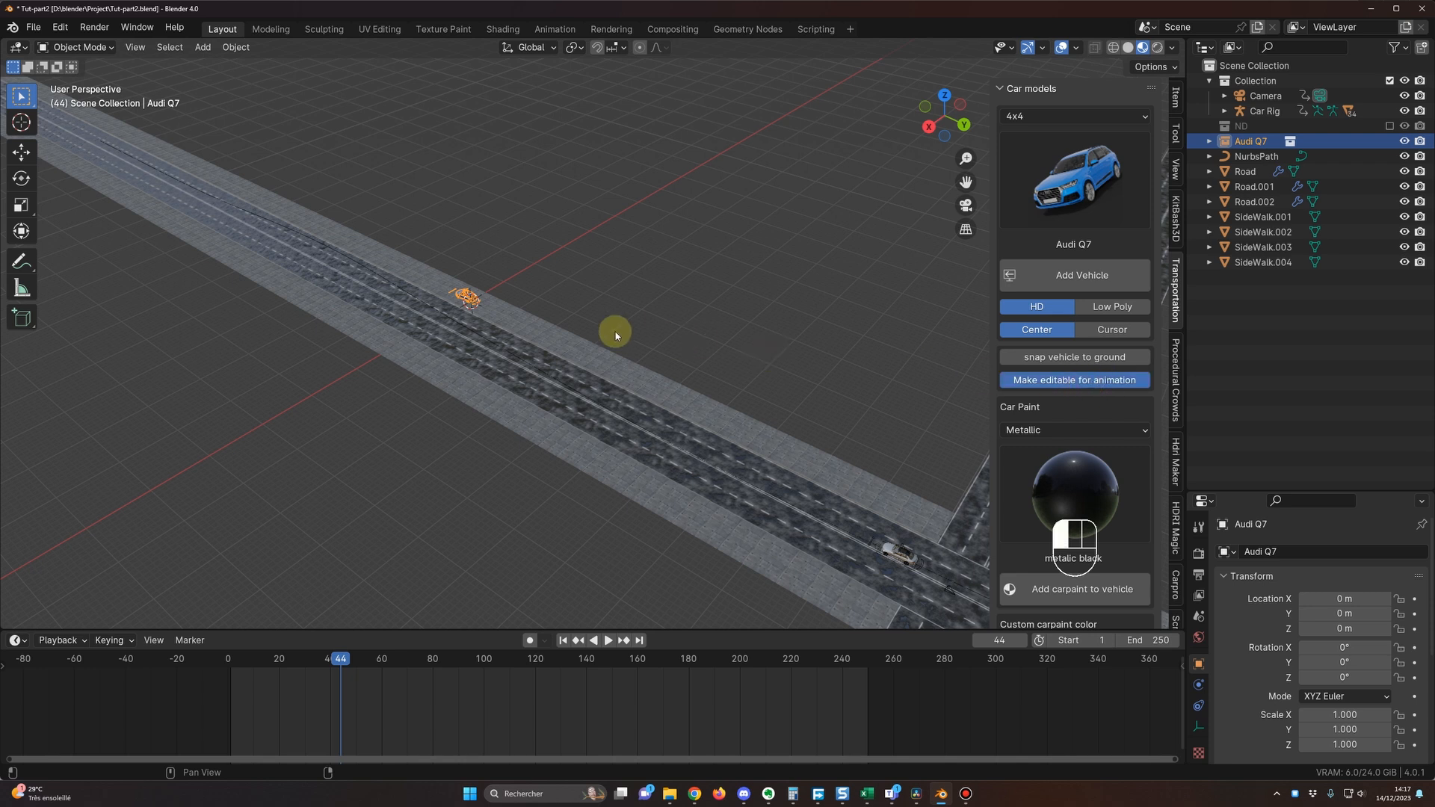
Move the Audi Q7's rig along the ground plane to the crossing, at about X 5.289 m, Y 104.62 m, keeping its height locked.
scroll(609, 330, "up", 4)
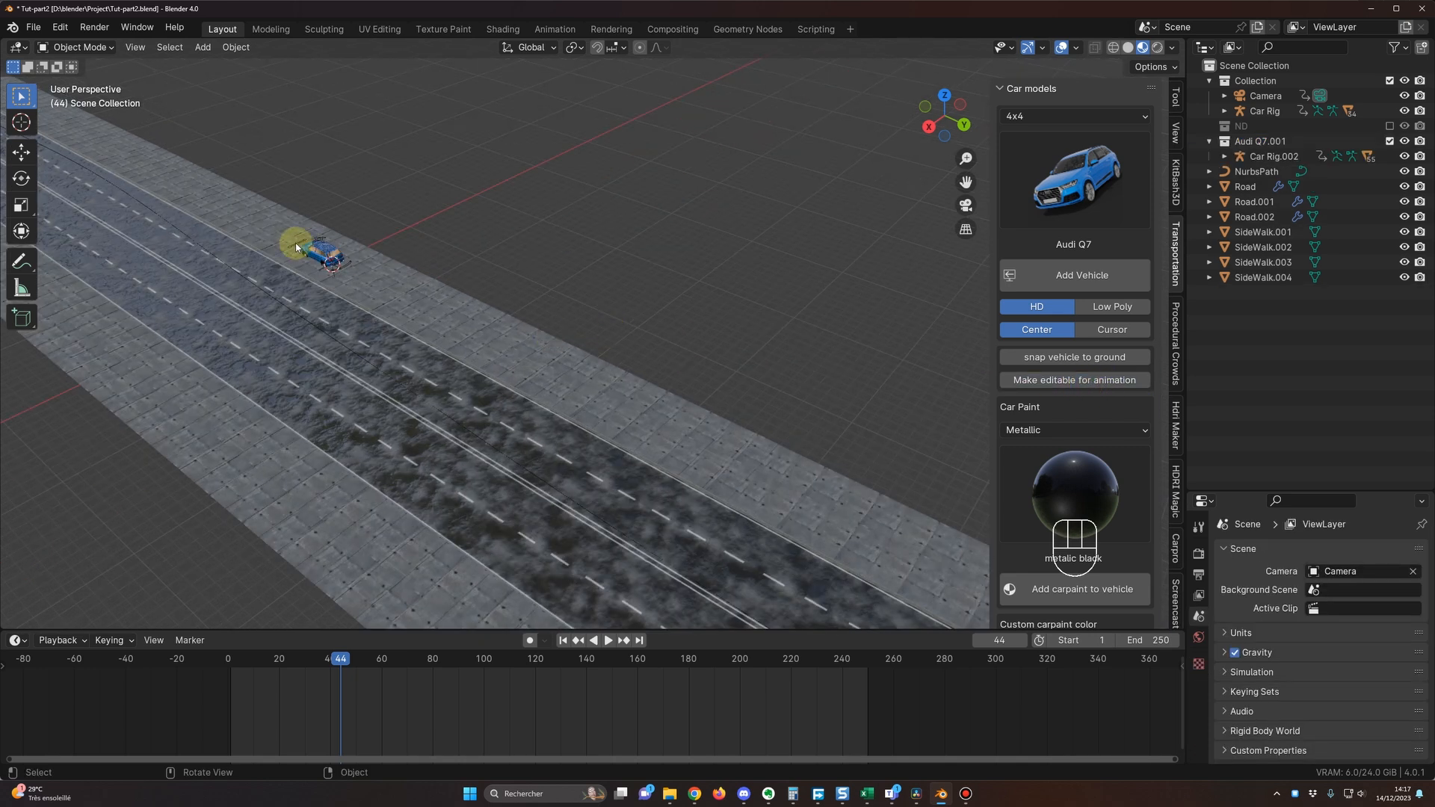
left_click(297, 248)
scroll(490, 384, "down", 2)
middle_click_drag(548, 429, 451, 336, "shift")
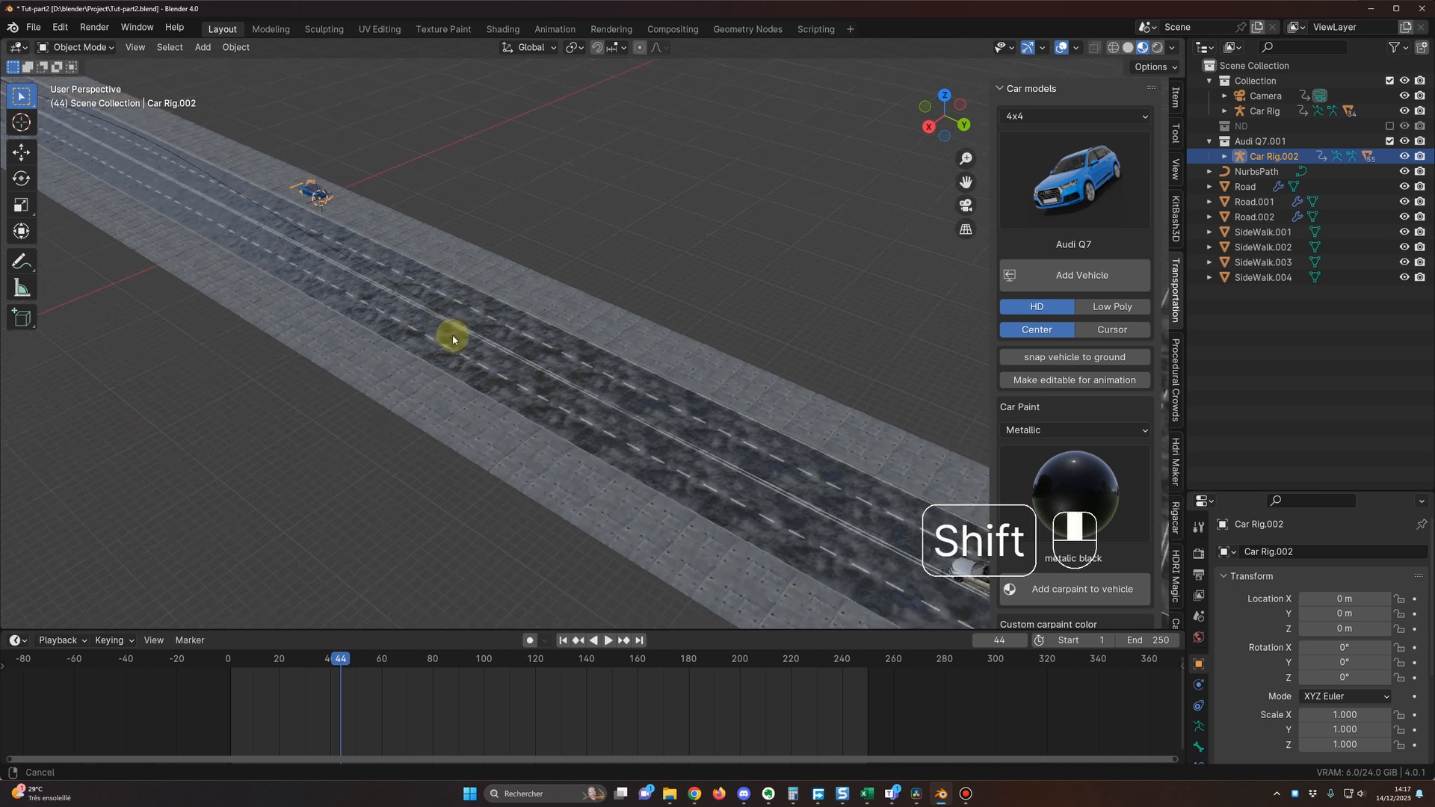
middle_click_drag(545, 401, 350, 306, "shift")
key("g")
key("shift+z")
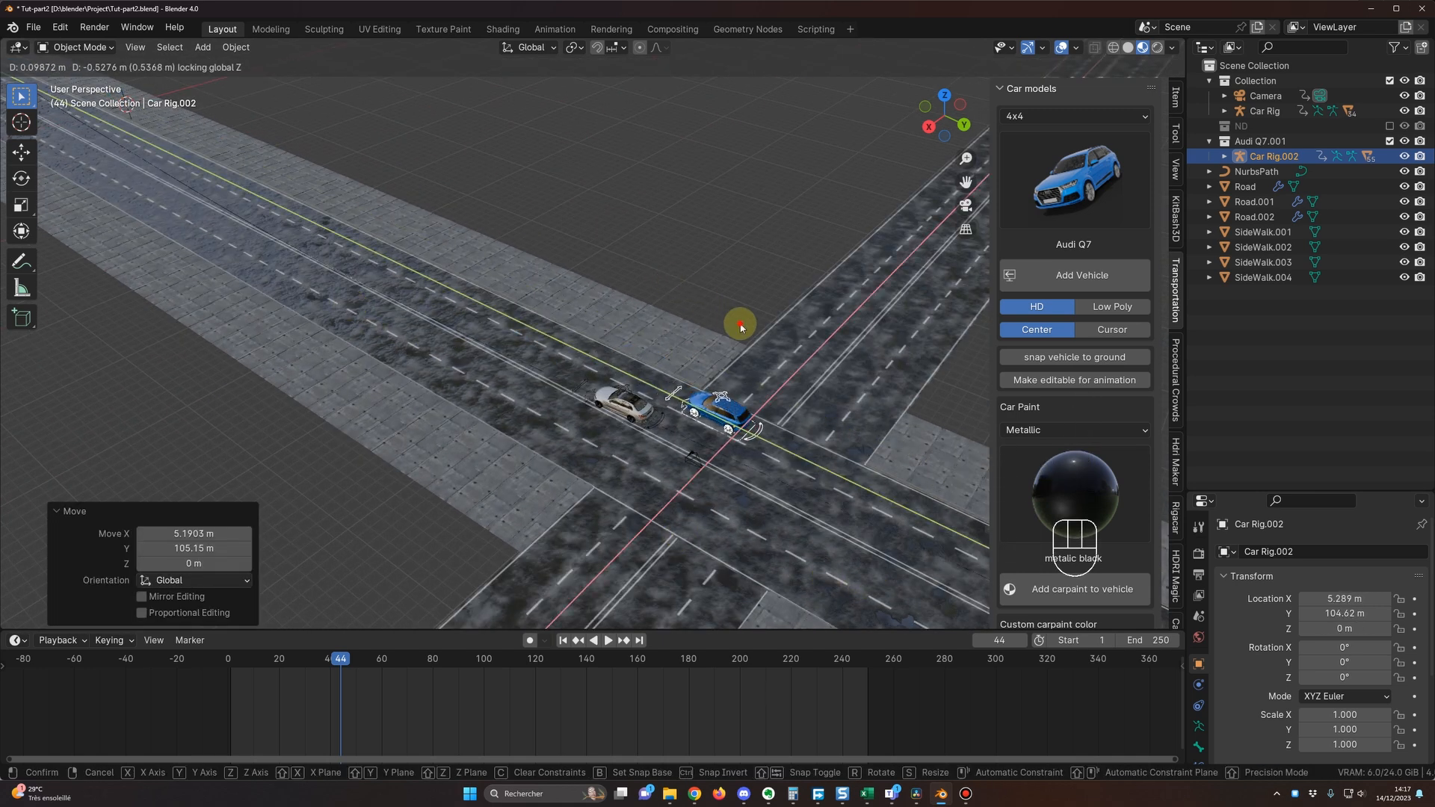
left_click(740, 325)
Replay the animation from an earlier frame through frame 50 to check the white car's motion beside the Audi Q7.
middle_click_drag(736, 352, 642, 469)
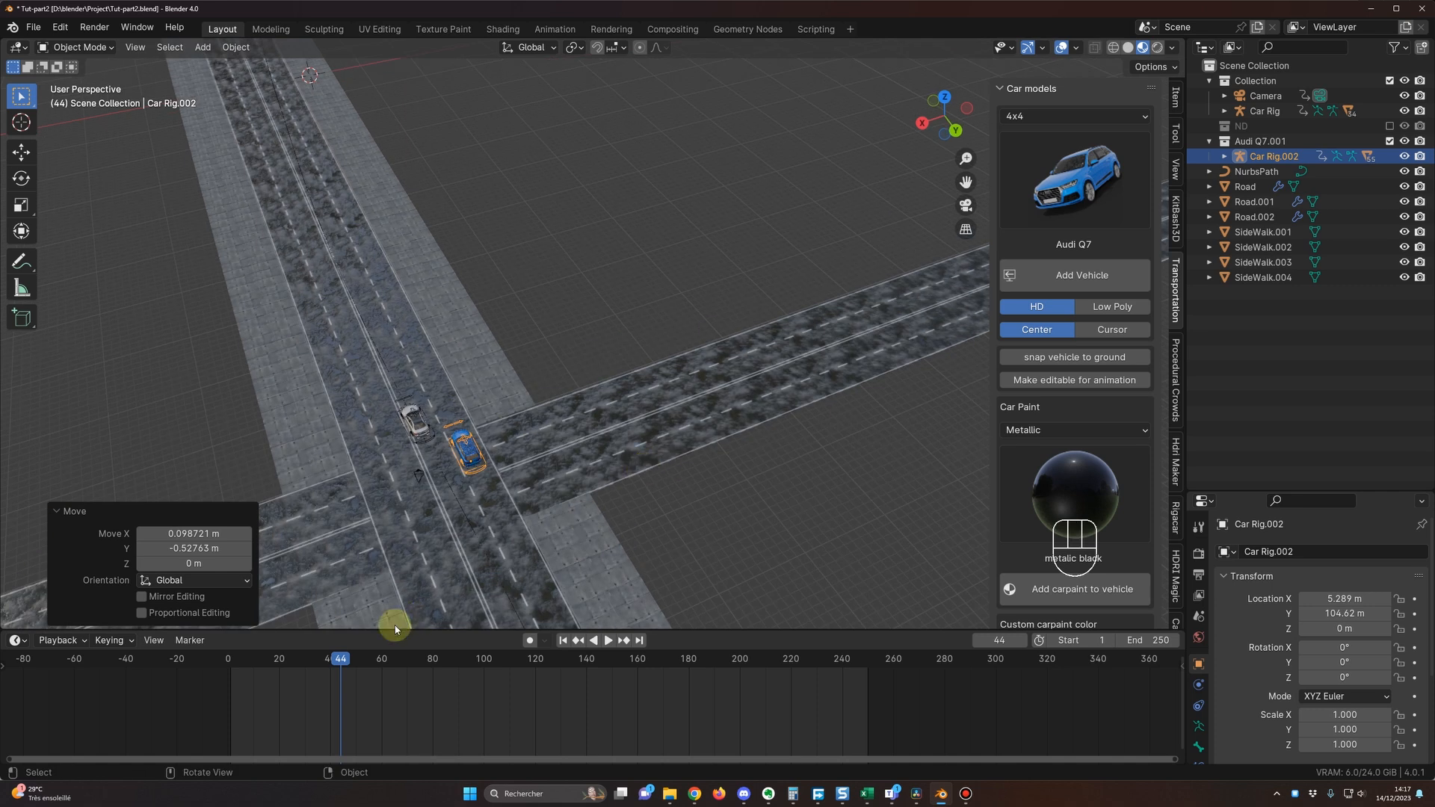
left_click_drag(334, 667, 284, 647)
key("space")
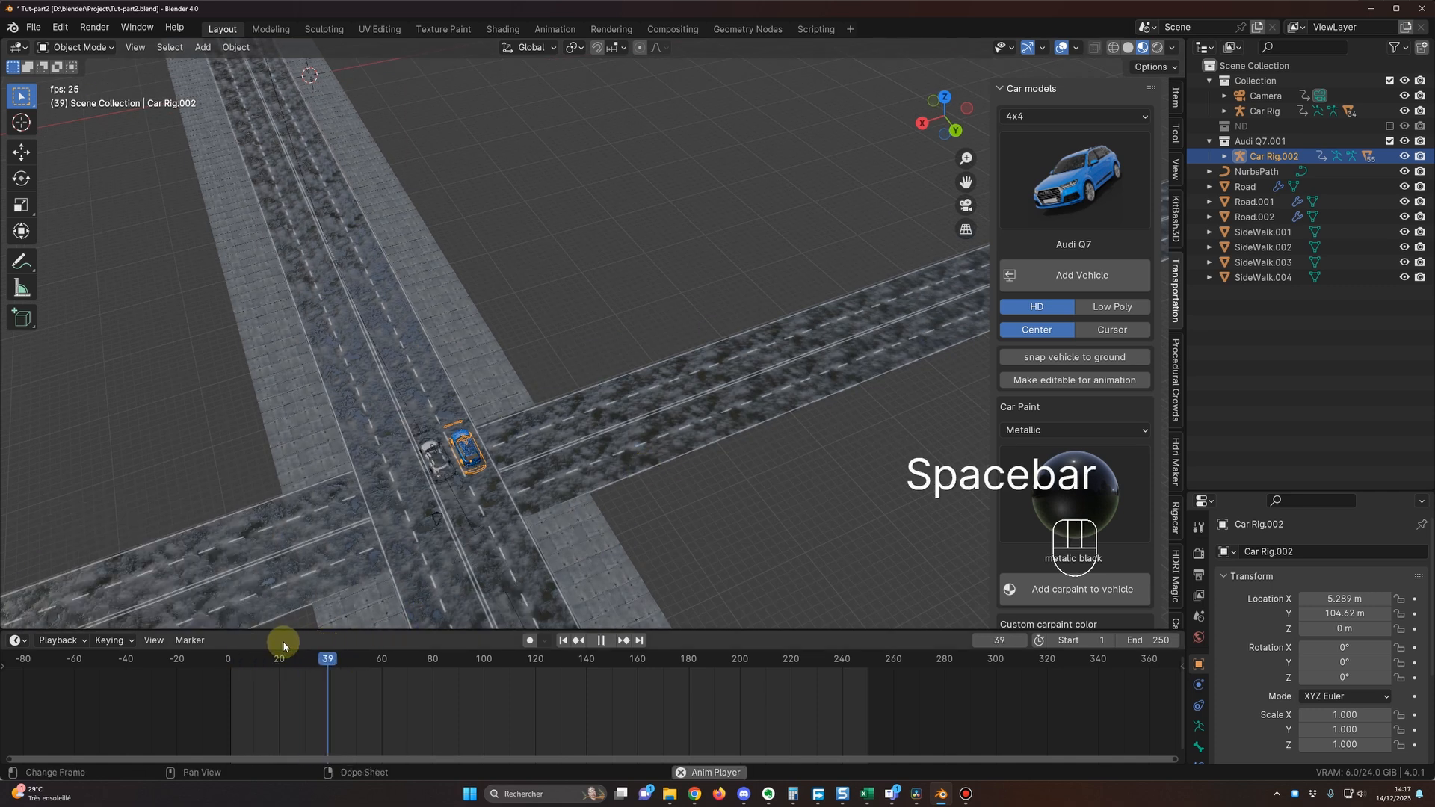
key("space")
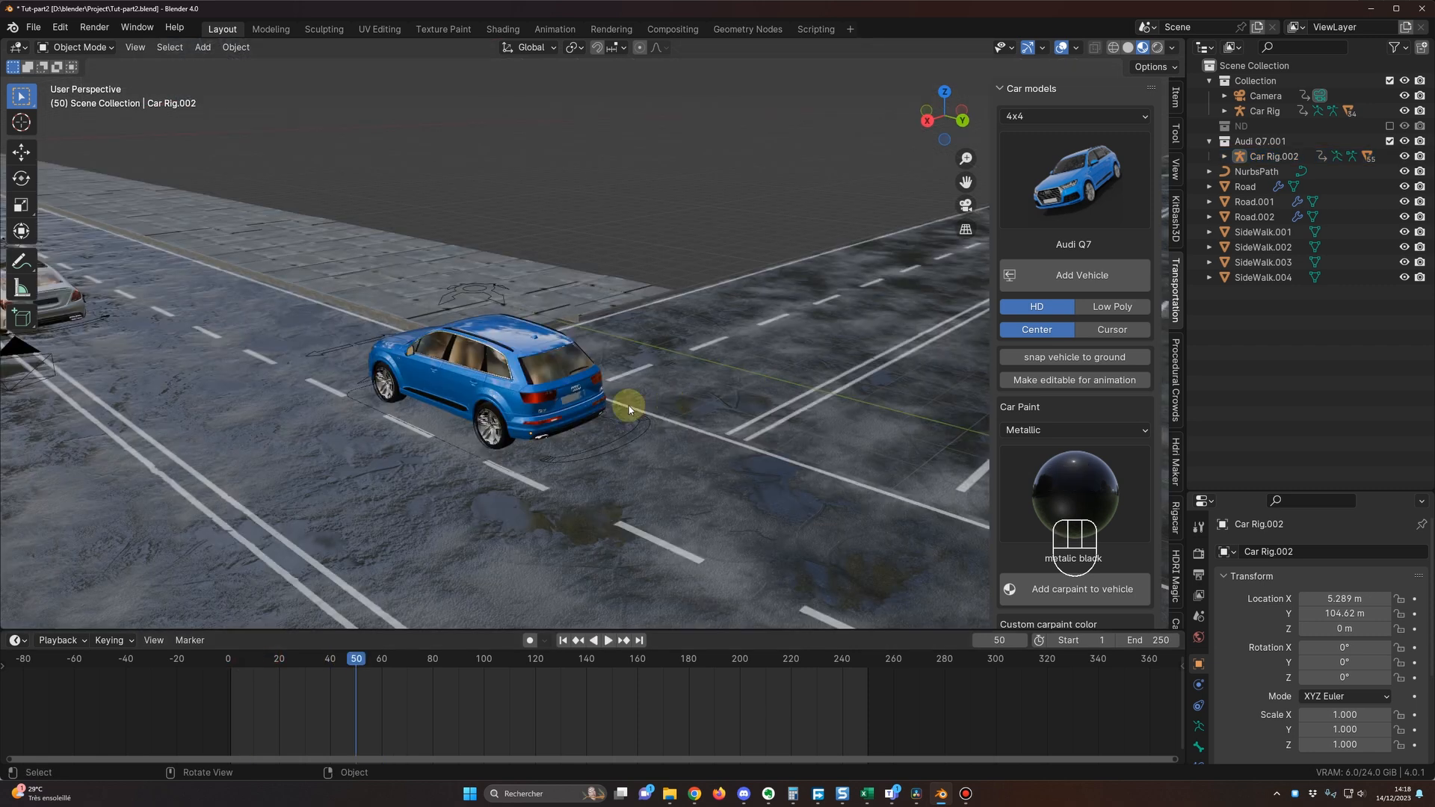
mouse_move(630, 410)
middle_mouse_down()
mouse_move(637, 401)
mouse_move(608, 406)
mouse_move(620, 403)
middle_mouse_up()
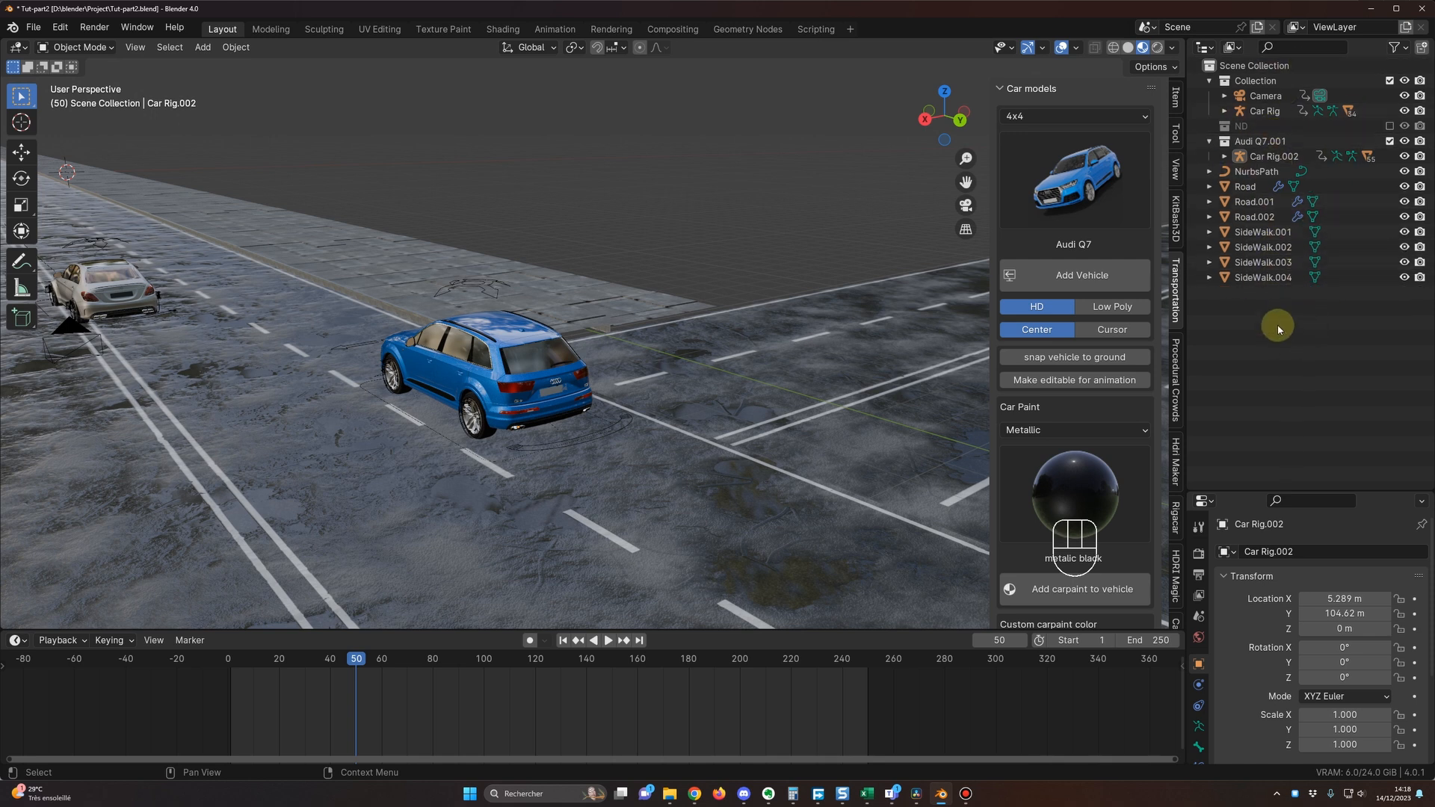
Create a new collection in the scene and name it Road.
right_click(1244, 327)
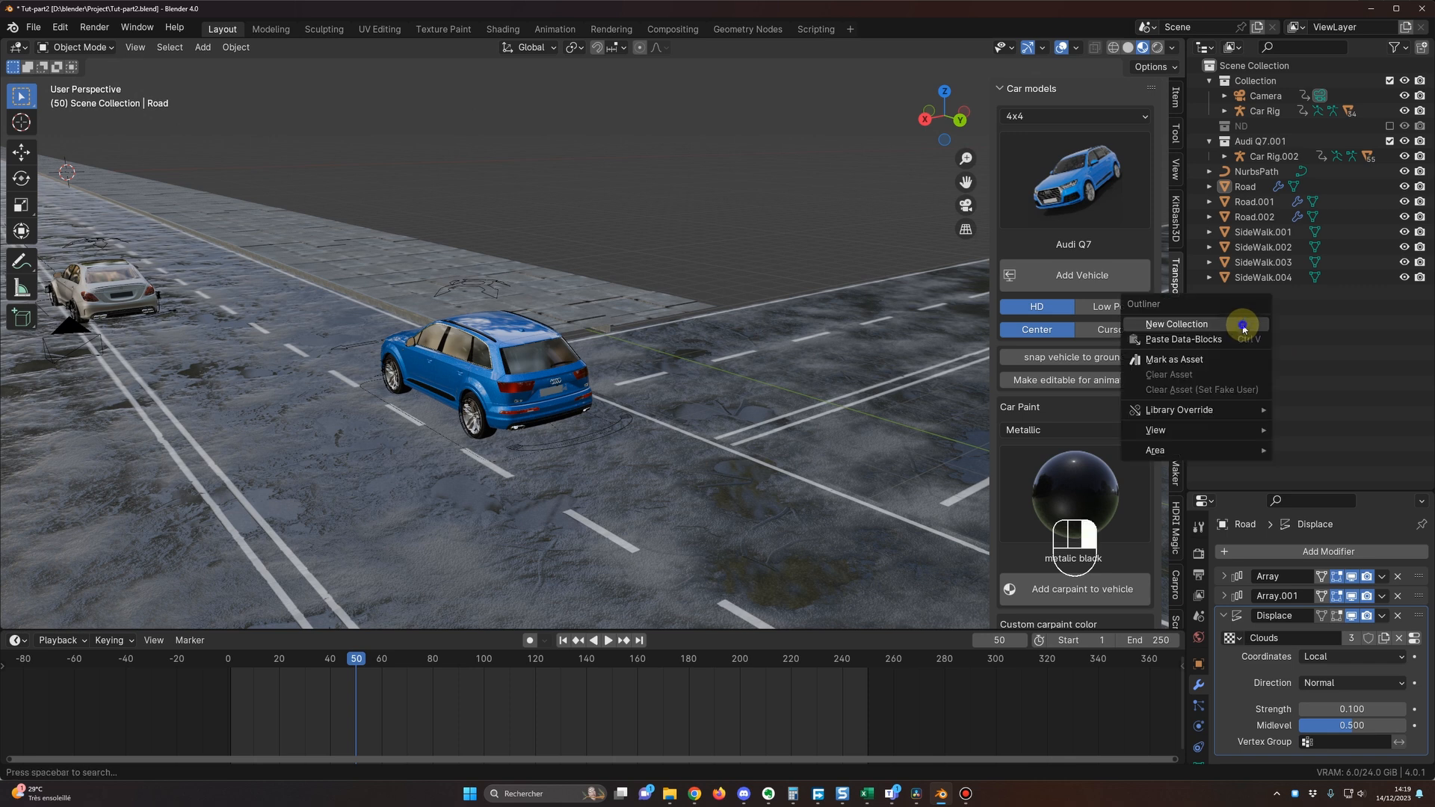
left_click(1196, 324)
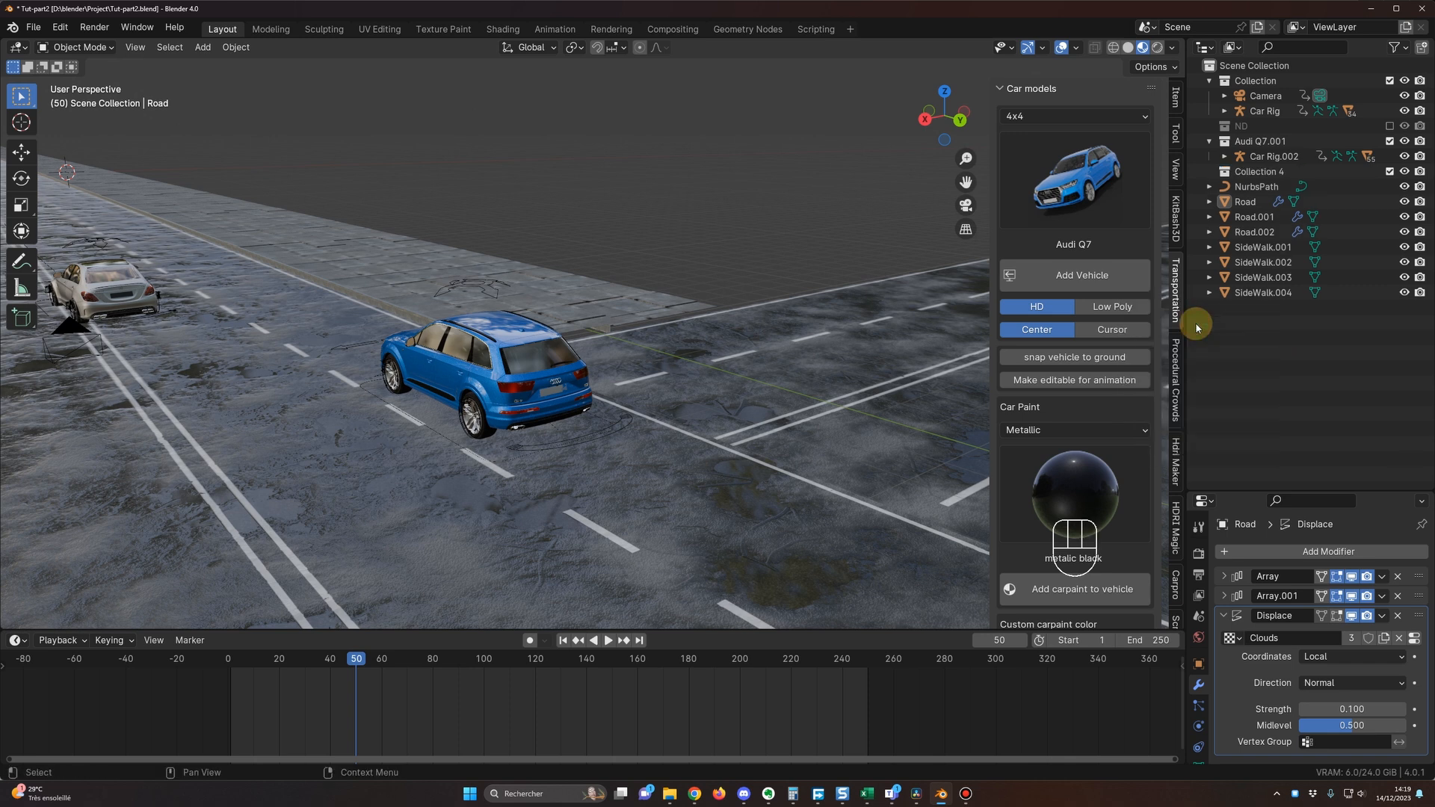
double_click(1260, 171)
type("Road")
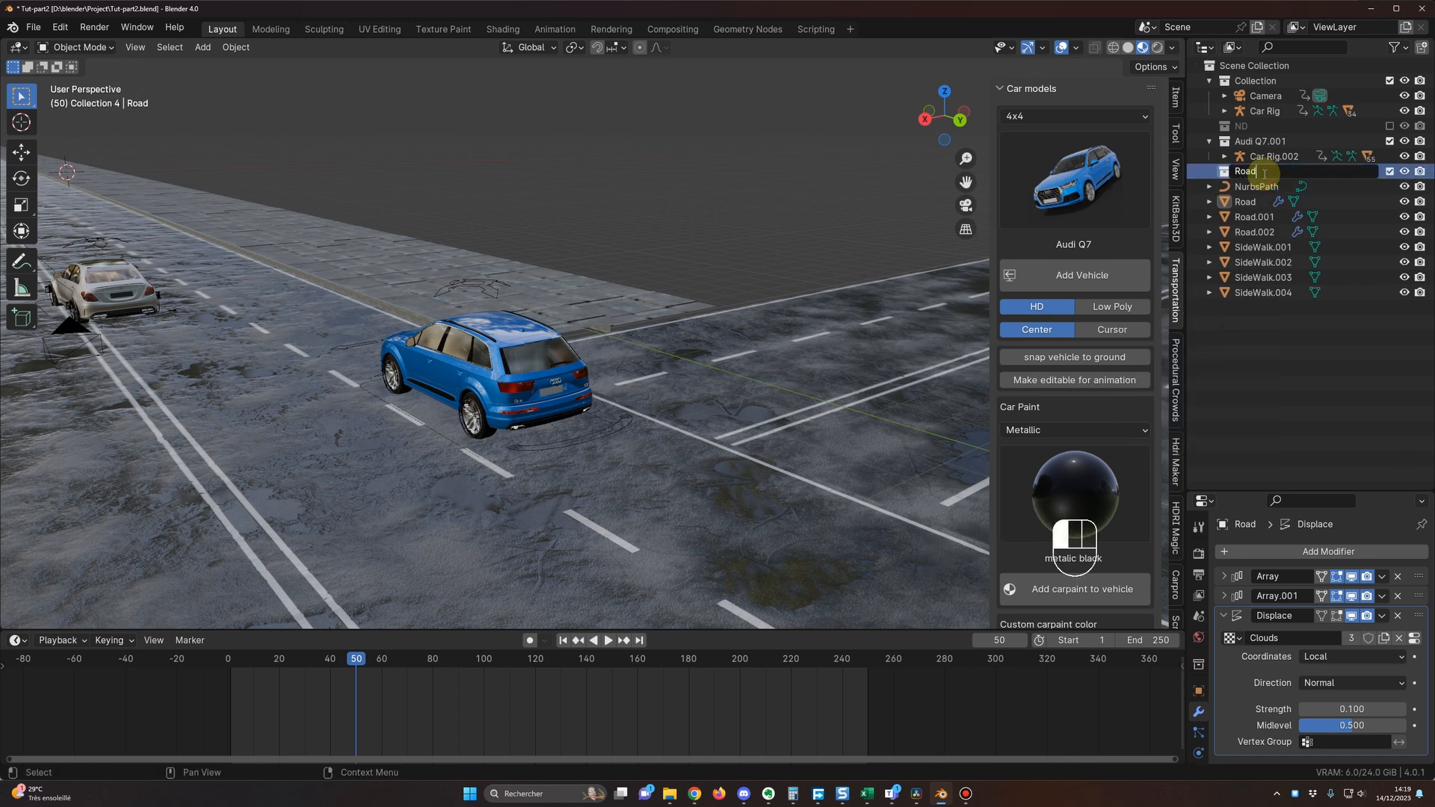
key("Return")
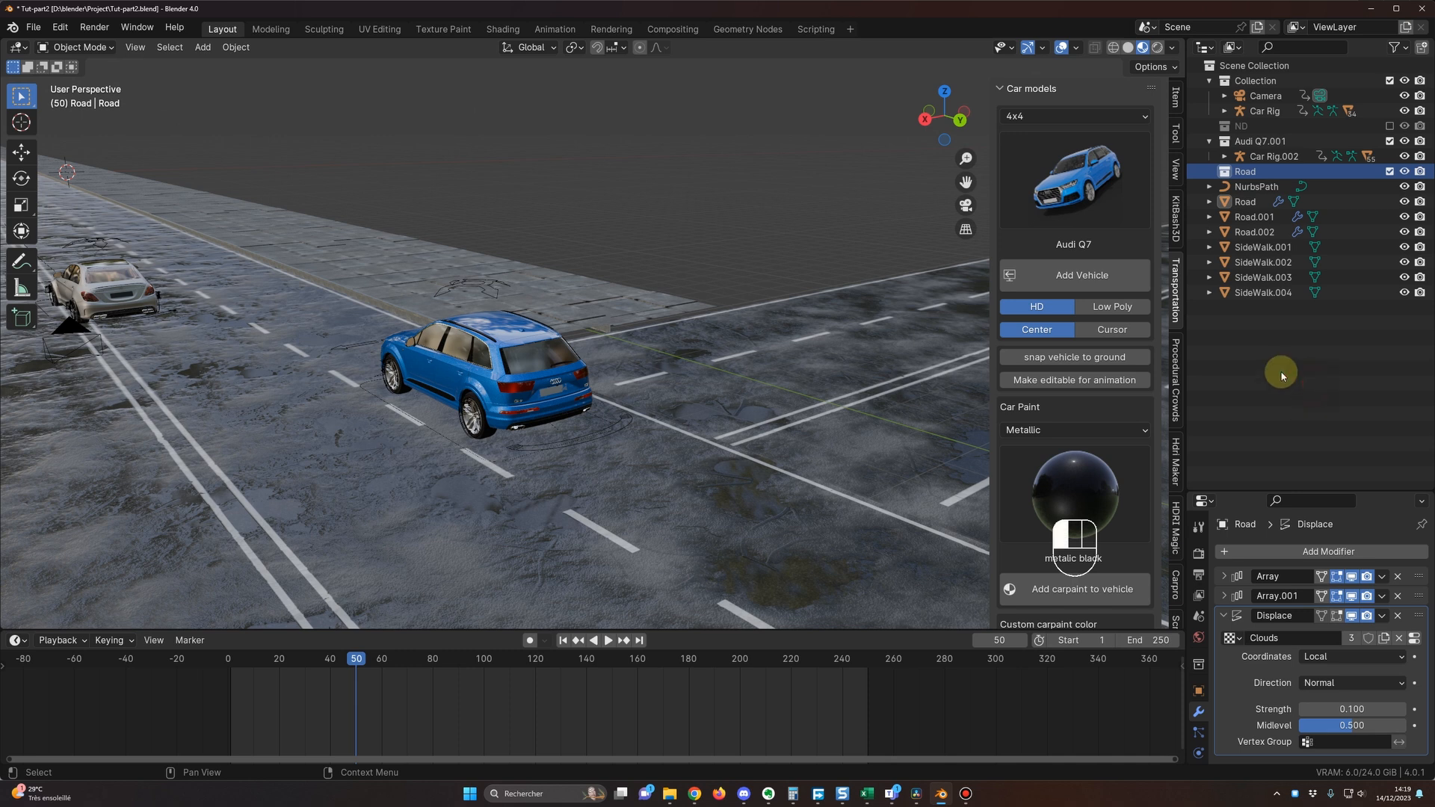
Select all the road and sidewalk objects, move them into the Road collection and collapse it.
left_click(1259, 319)
left_click_drag(1281, 328, 1238, 200)
right_click(1224, 286)
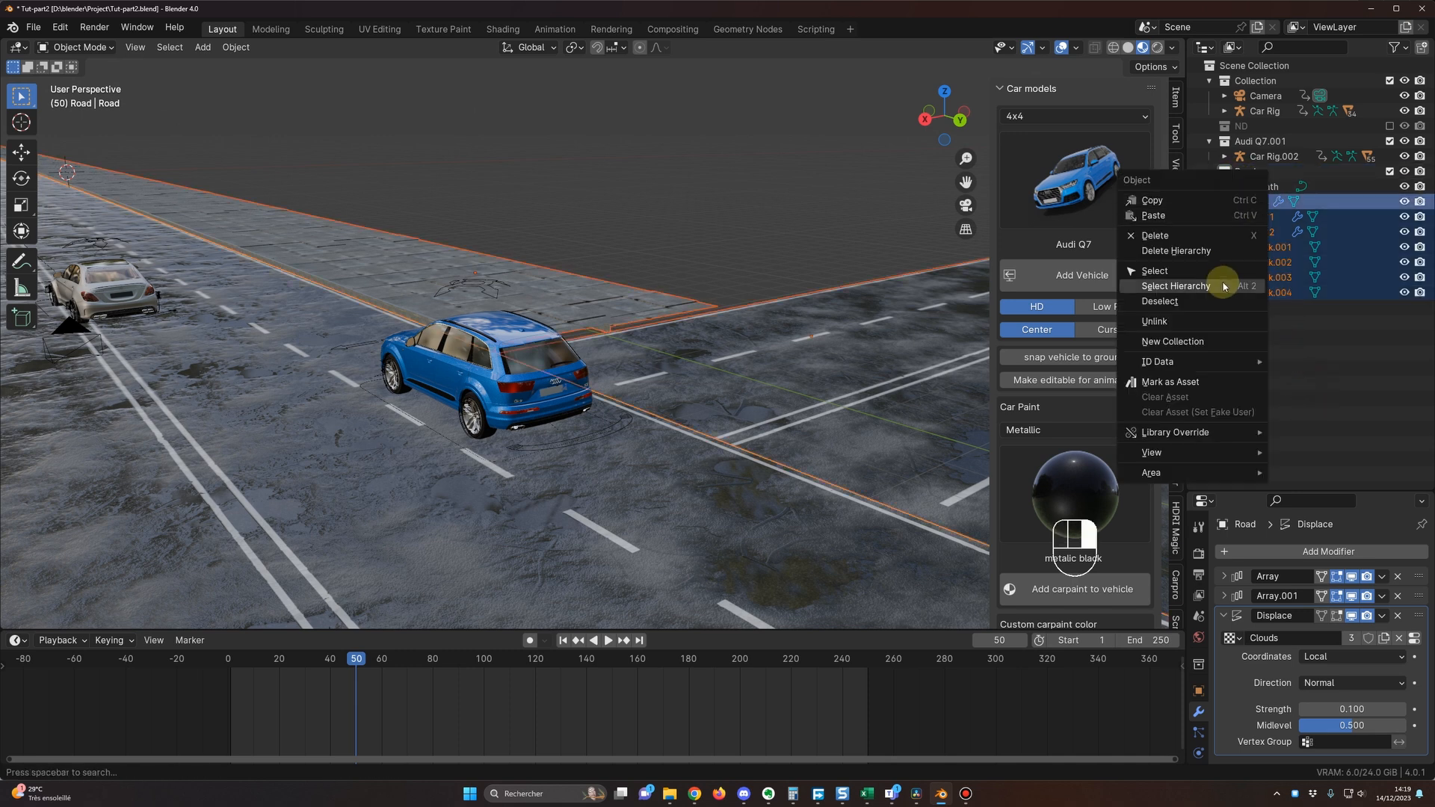
left_click(1188, 286)
key("m")
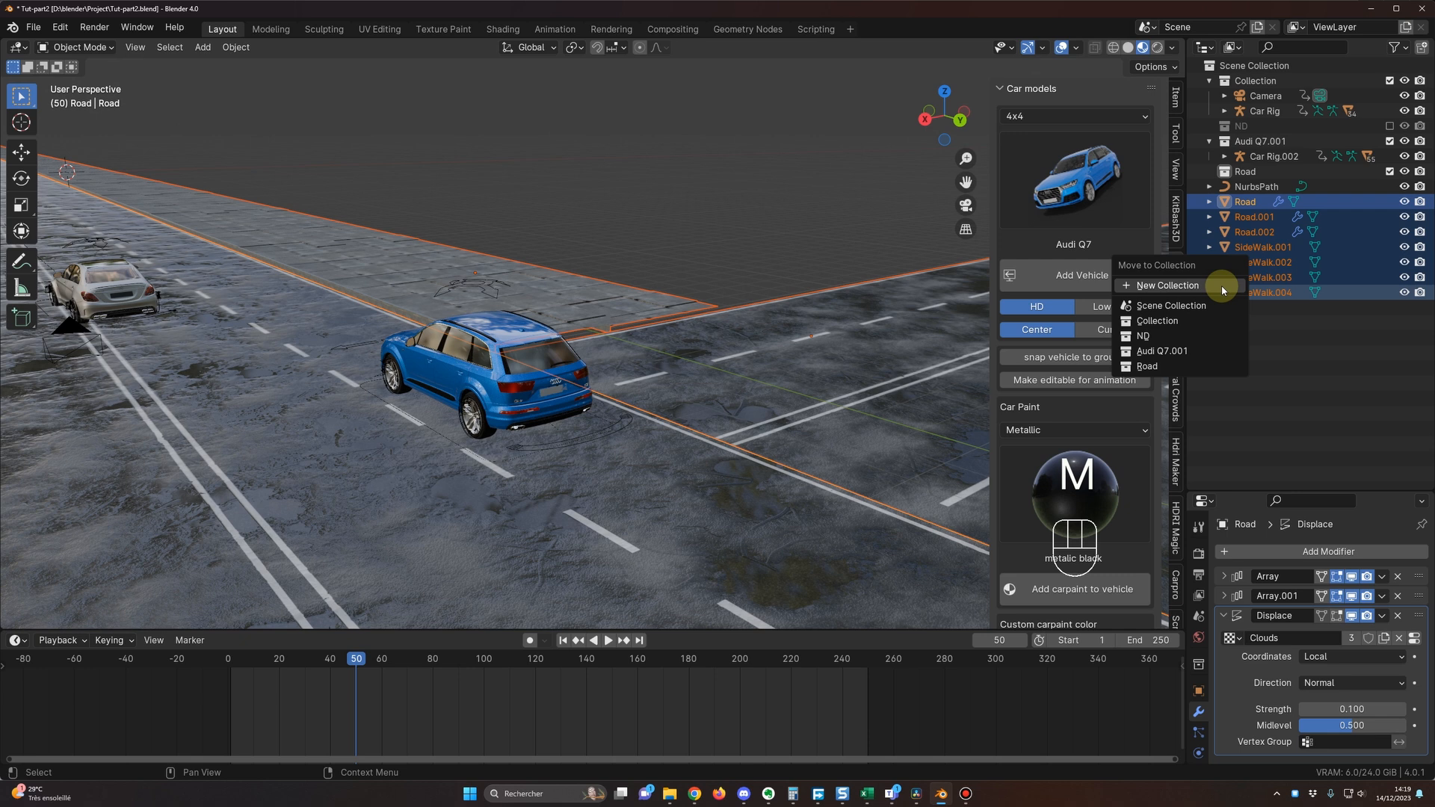
left_click(1147, 366)
left_click(1210, 172)
left_click(1210, 172)
Move NurbsPath into the collection holding the camera and first car rig, and rename it C63Path.
left_click_drag(1256, 187, 1261, 87)
left_click(1279, 126)
key("F2")
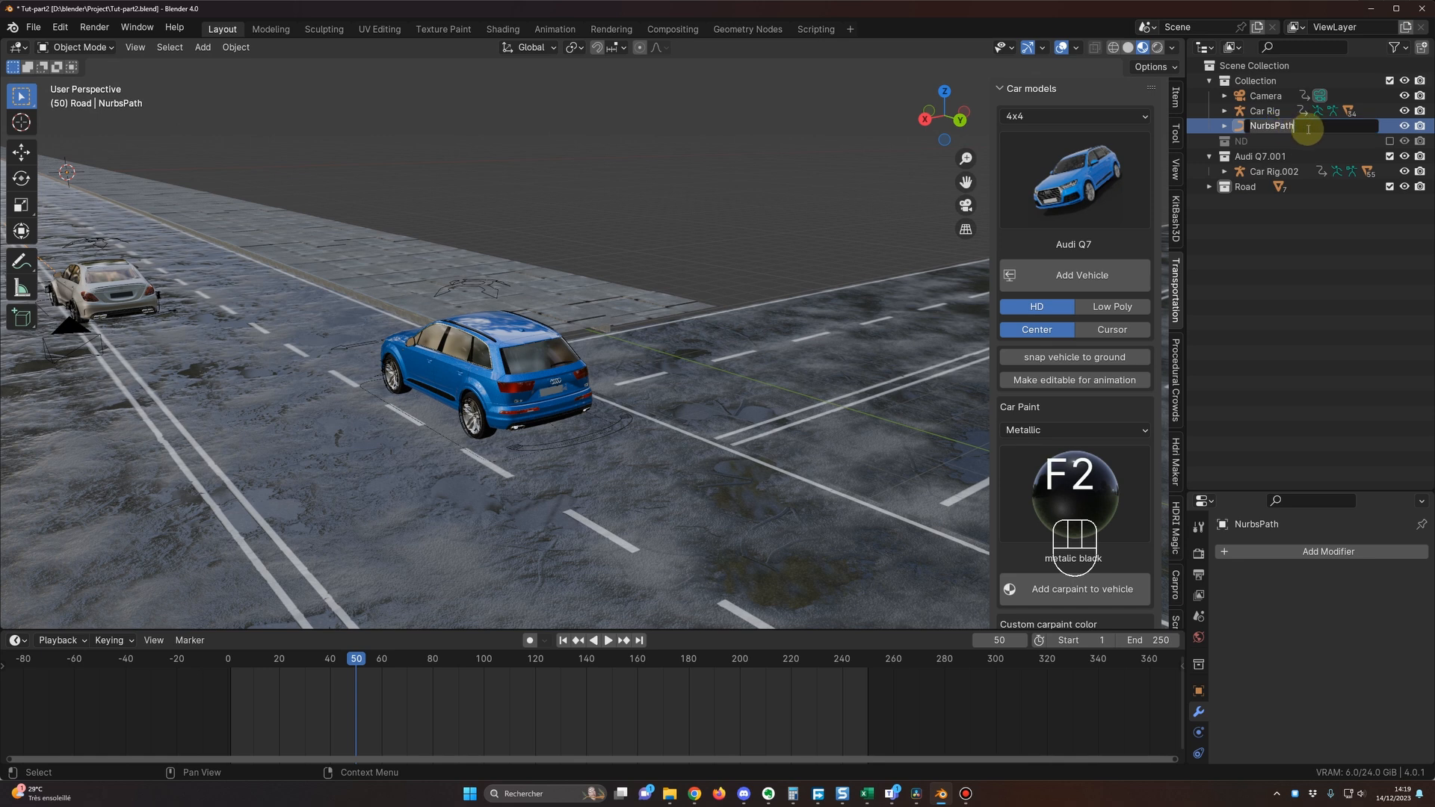
type("C63Path")
key("Return")
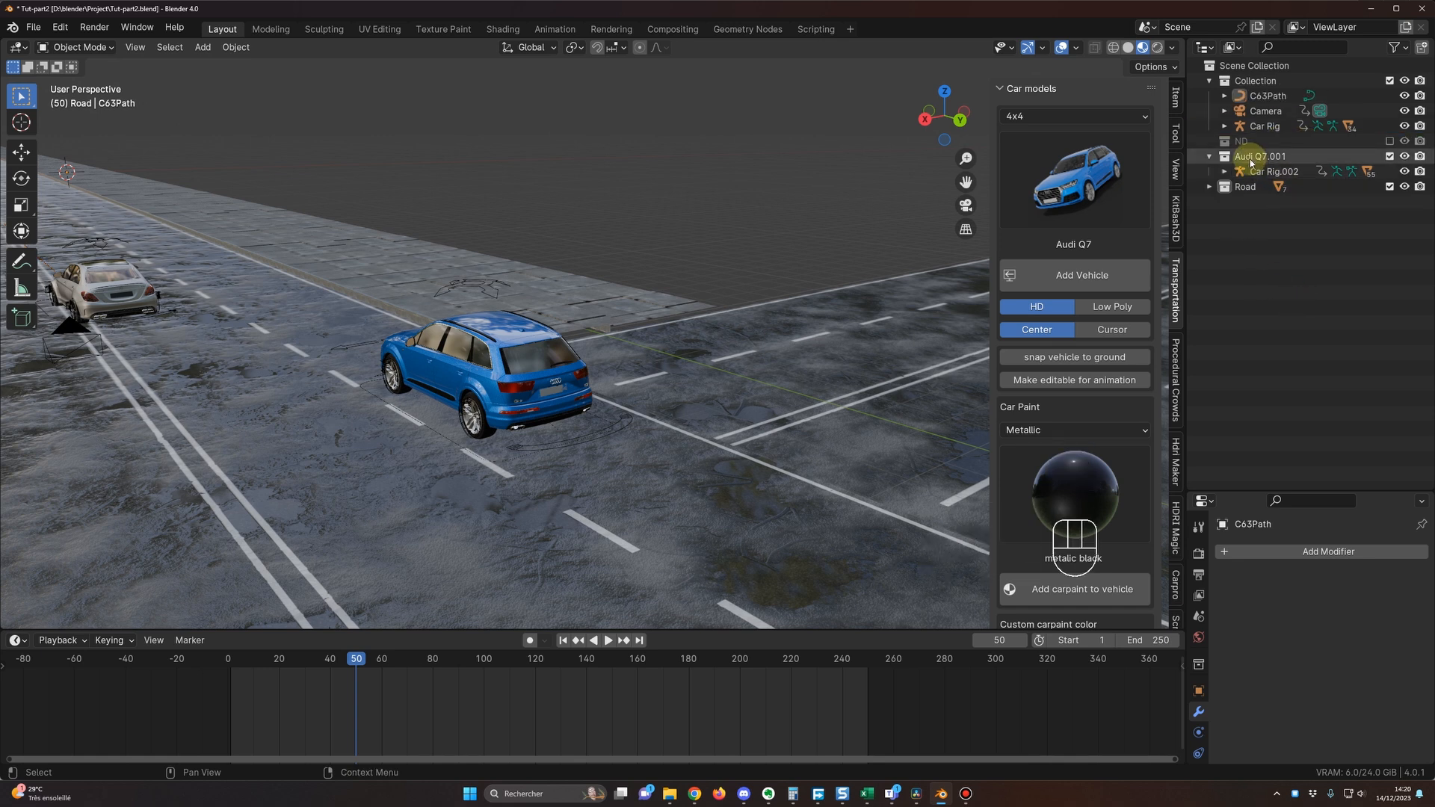
Create another new collection in the scene and name it Cars.
right_click(1256, 254)
left_click(1255, 255)
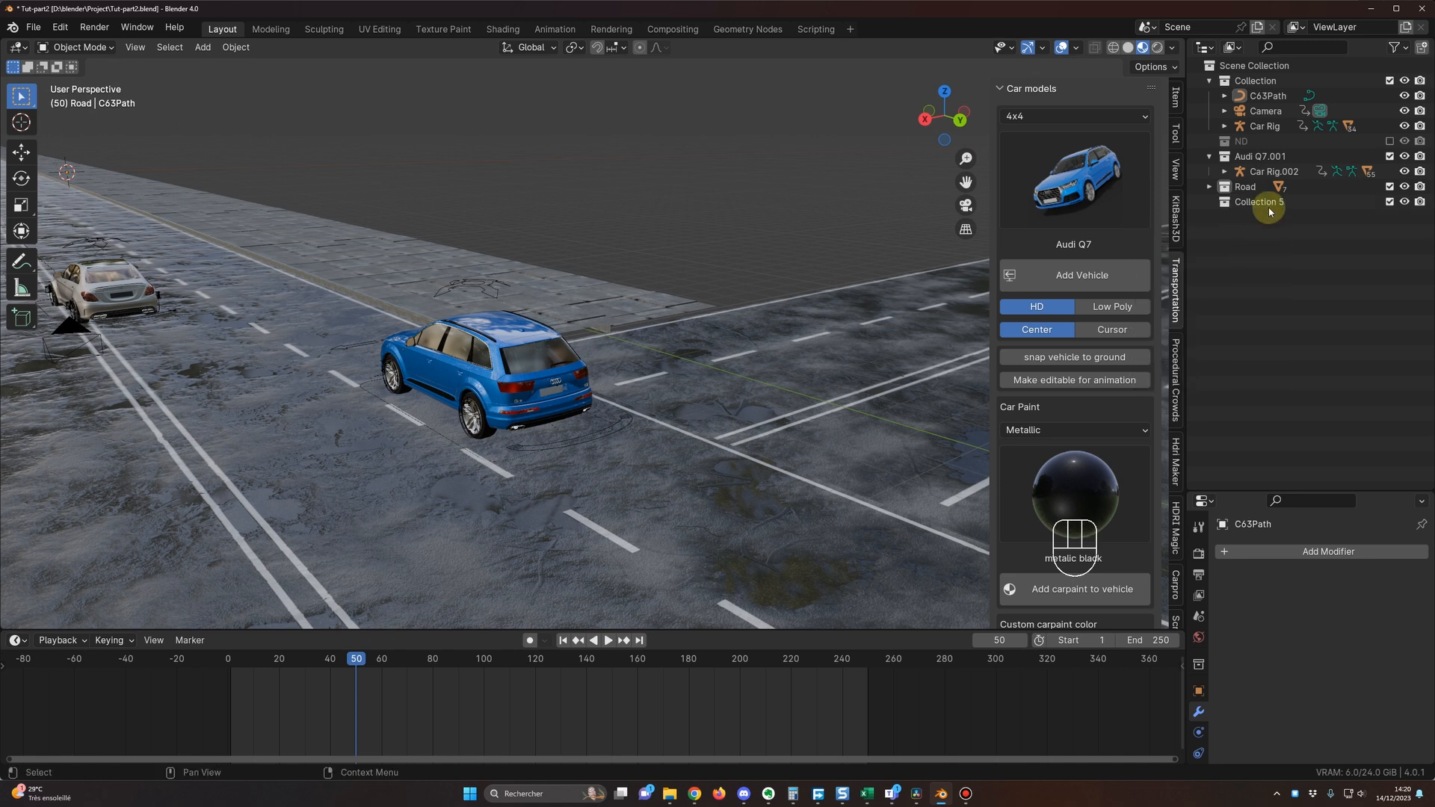
double_click(1268, 201)
type("Car")
key("Return")
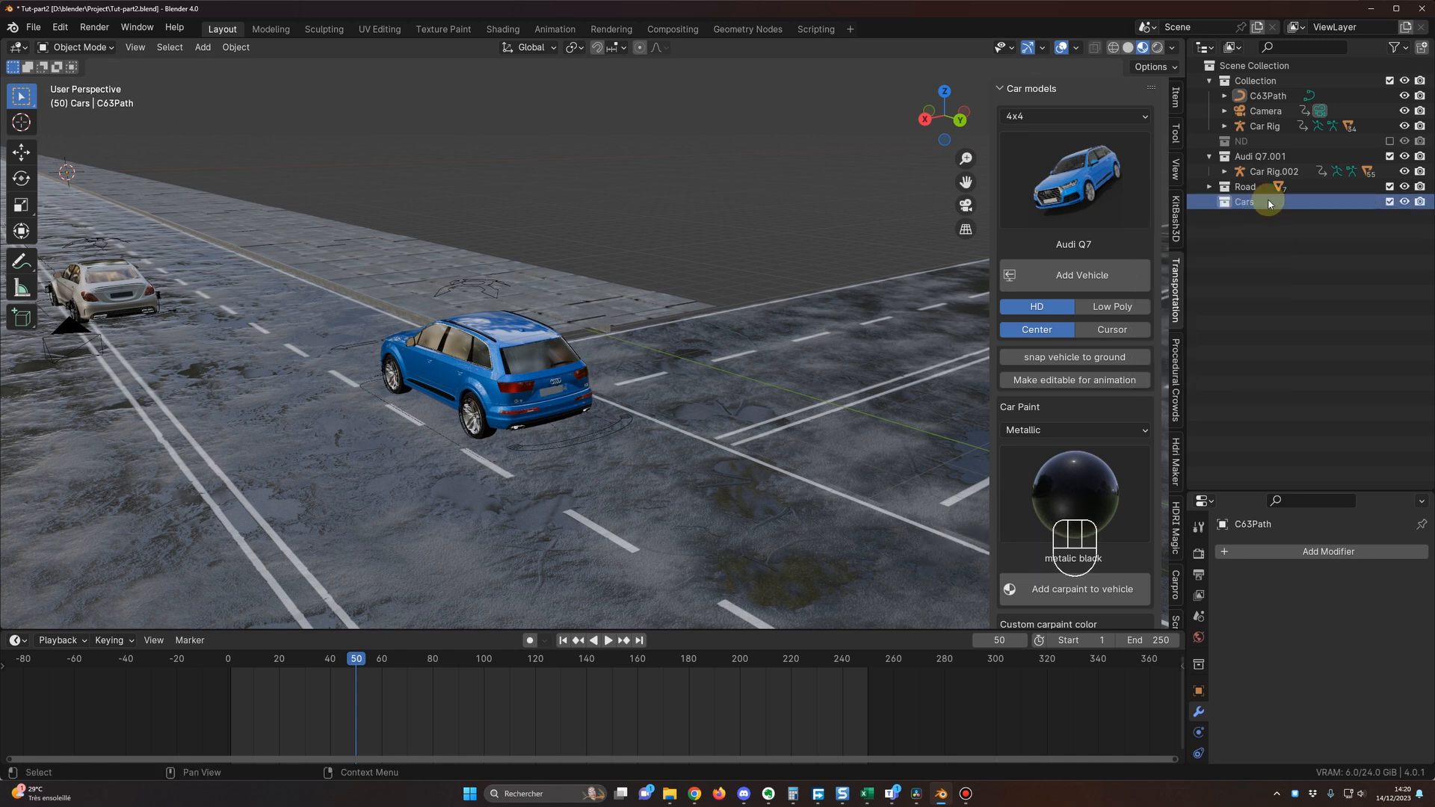
Move Car Rig.002 into the Cars collection and delete the emptied Audi Q7.001 collection.
right_click(1273, 172)
left_click(1250, 176)
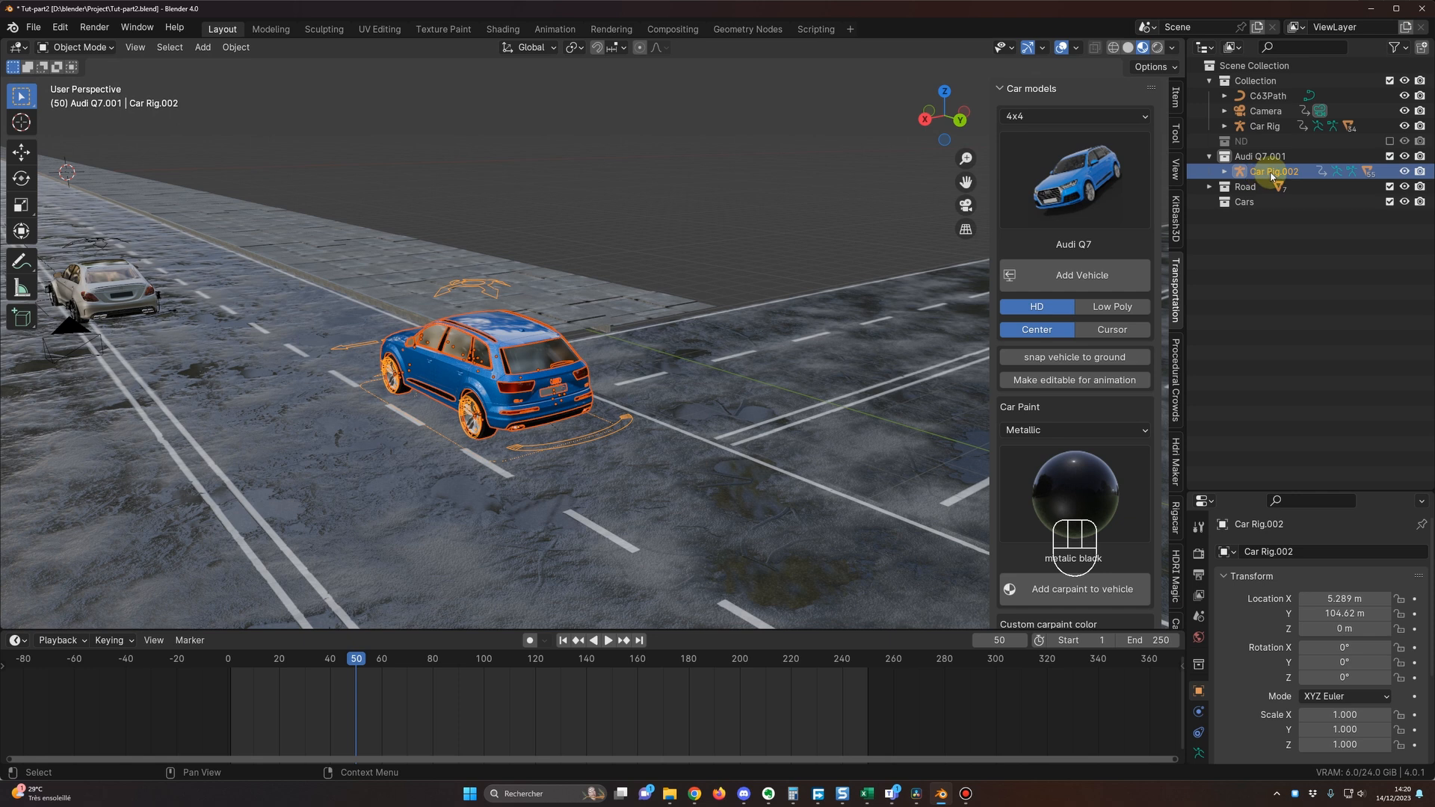
left_click_drag(1271, 172, 1246, 202)
right_click(1264, 156)
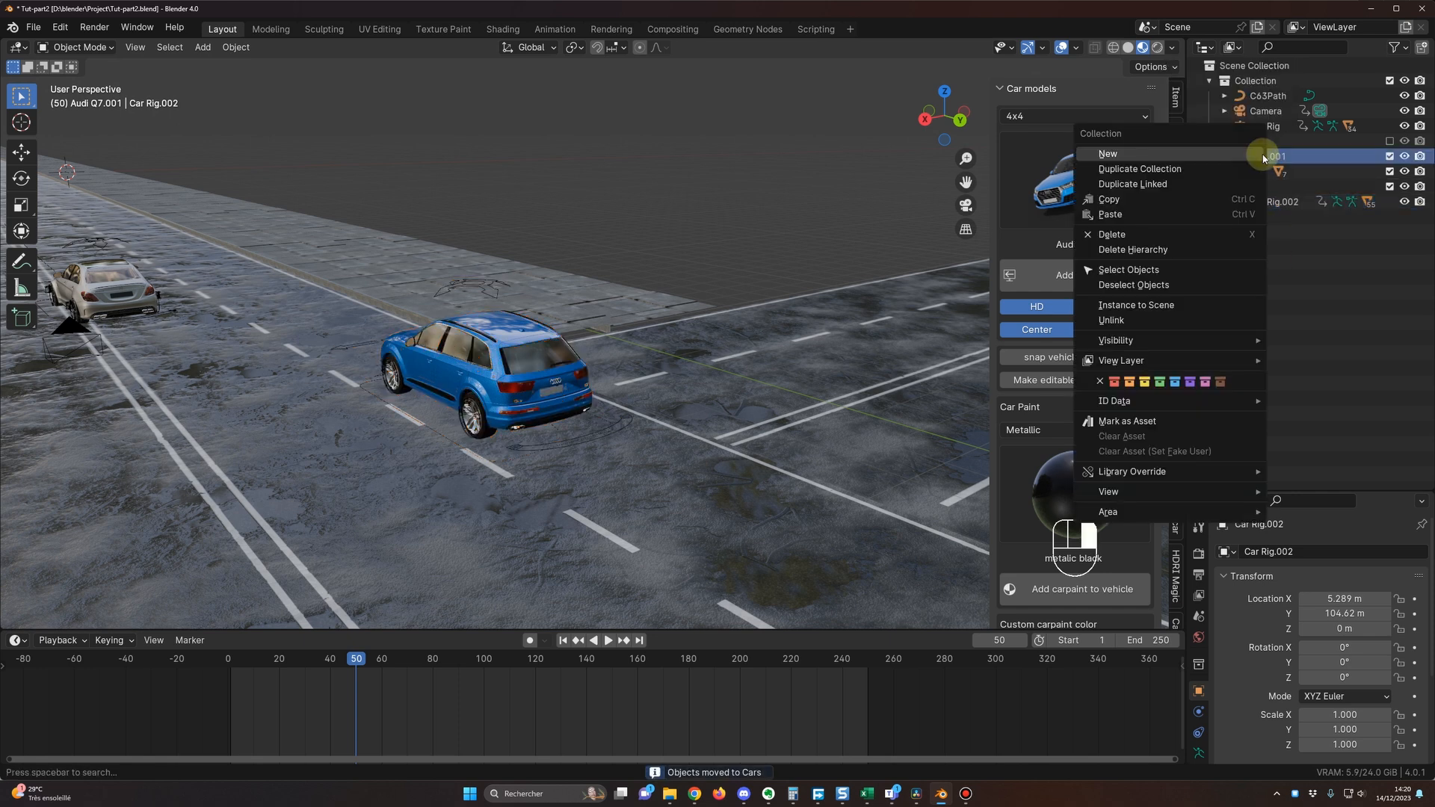
left_click(1179, 246)
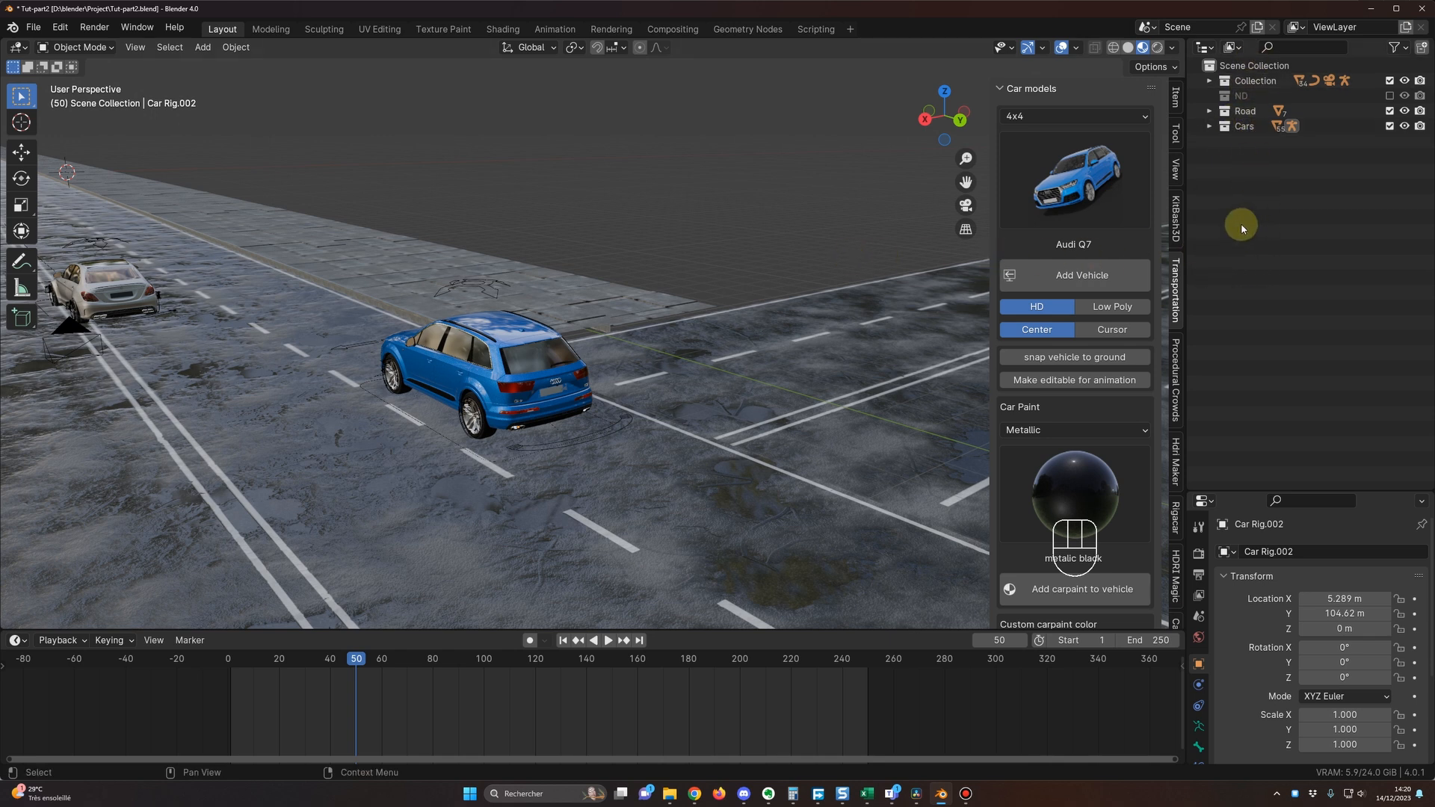
Locate Car Rig.002 in the scene list and examine the Audi Q7 at the crossing from several angles.
key("period")
middle_click_drag(738, 310, 503, 384)
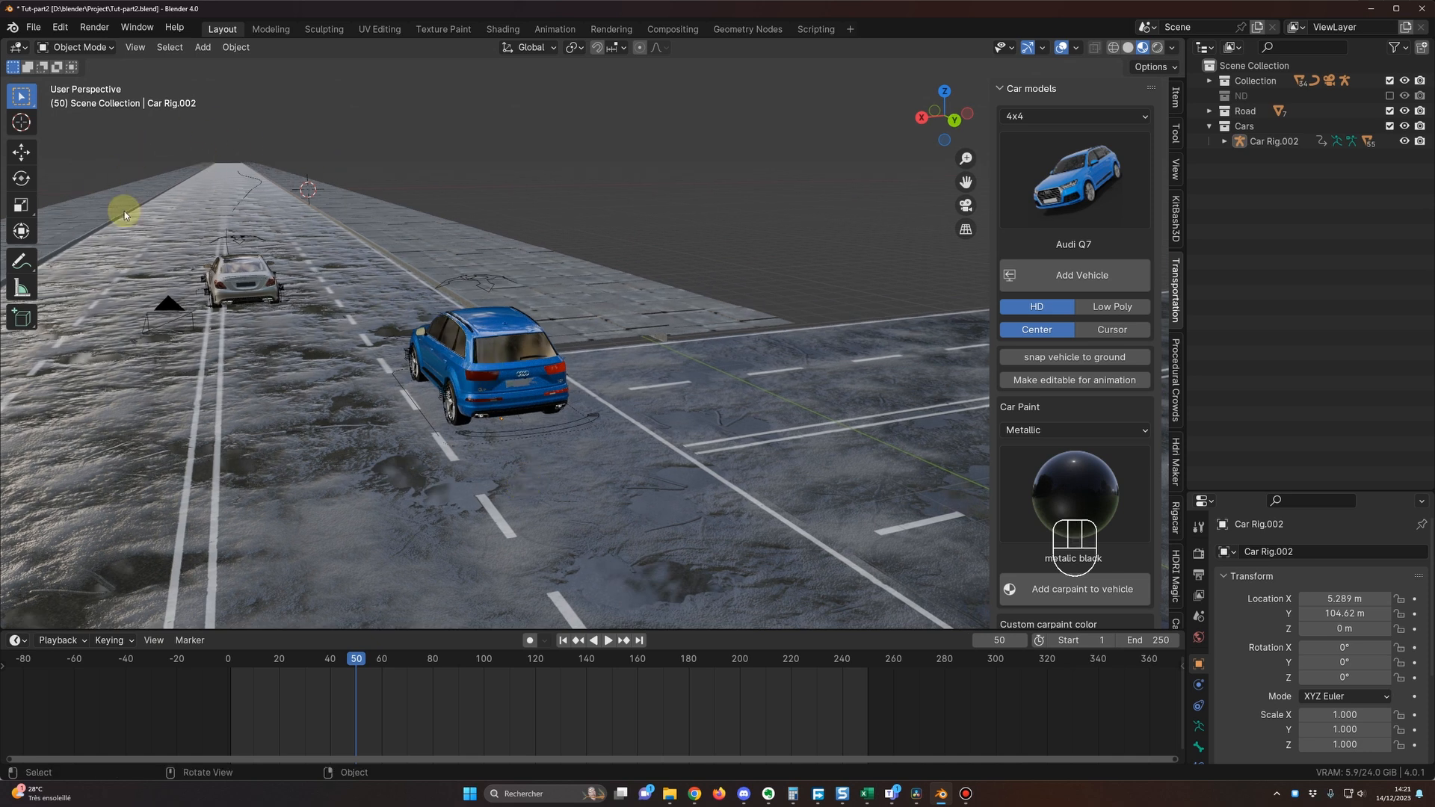
mouse_move(420, 404)
middle_mouse_down()
mouse_move(441, 424)
mouse_move(528, 426)
mouse_move(458, 410)
mouse_move(488, 434)
mouse_move(481, 471)
mouse_move(459, 433)
mouse_move(397, 404)
middle_mouse_up()
scroll(483, 460, "up", 1)
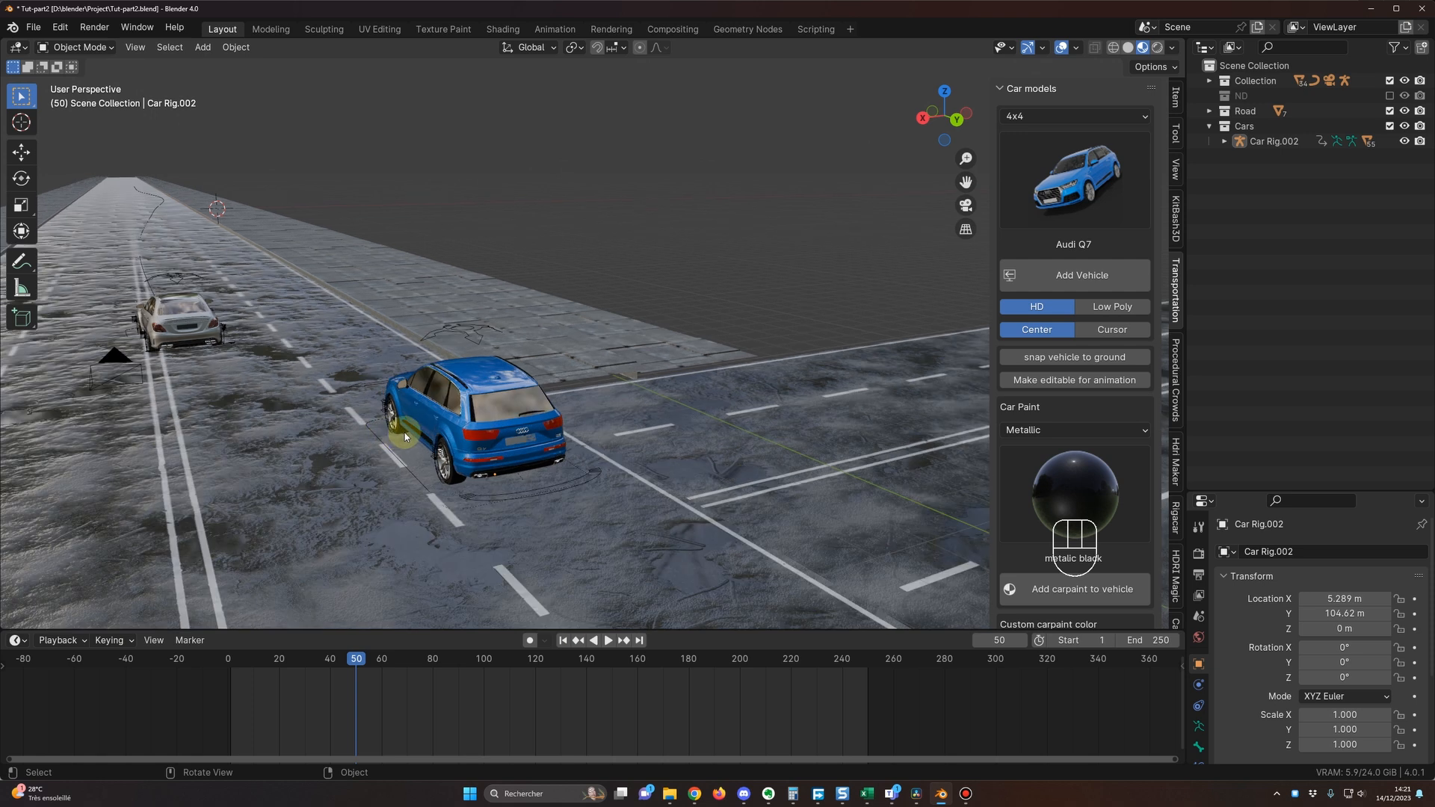
middle_click_drag(543, 466, 545, 458)
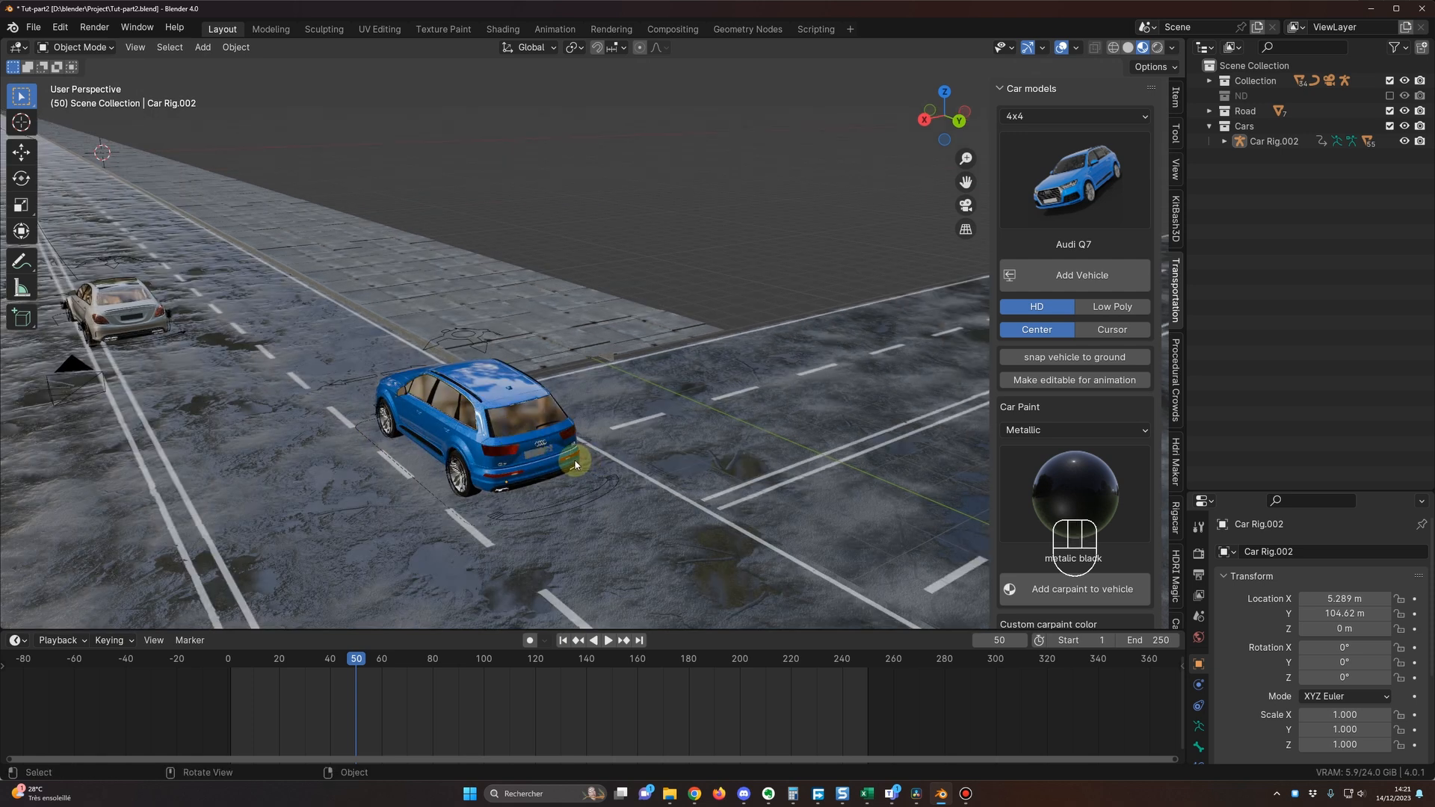
middle_click_drag(514, 462, 504, 448)
scroll(504, 452, "up", 1)
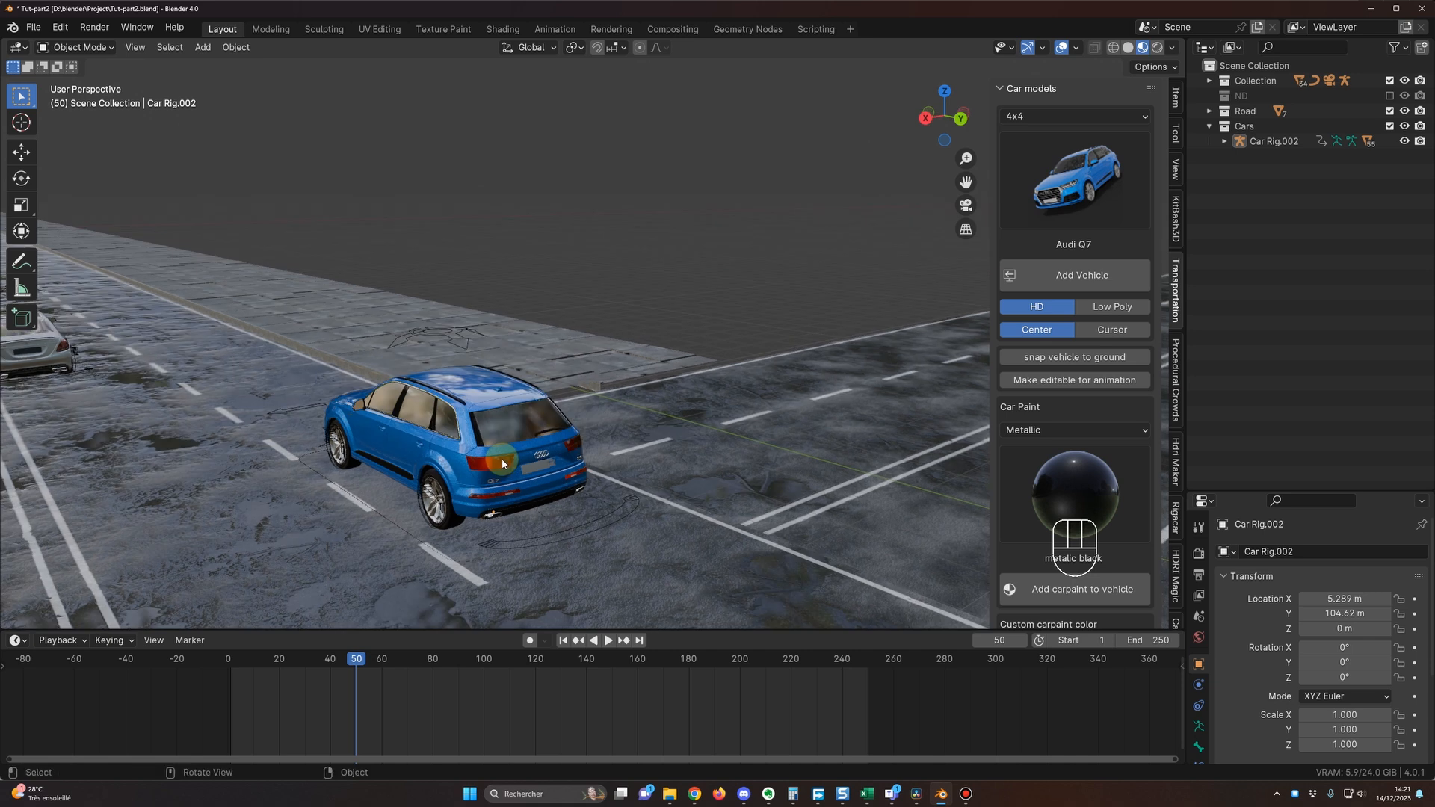
Select the red taillight glass on the rear of the Audi Q7 and switch the viewport to rendered shading.
scroll(509, 466, "up", 1)
middle_click_drag(513, 484, 491, 460, "shift")
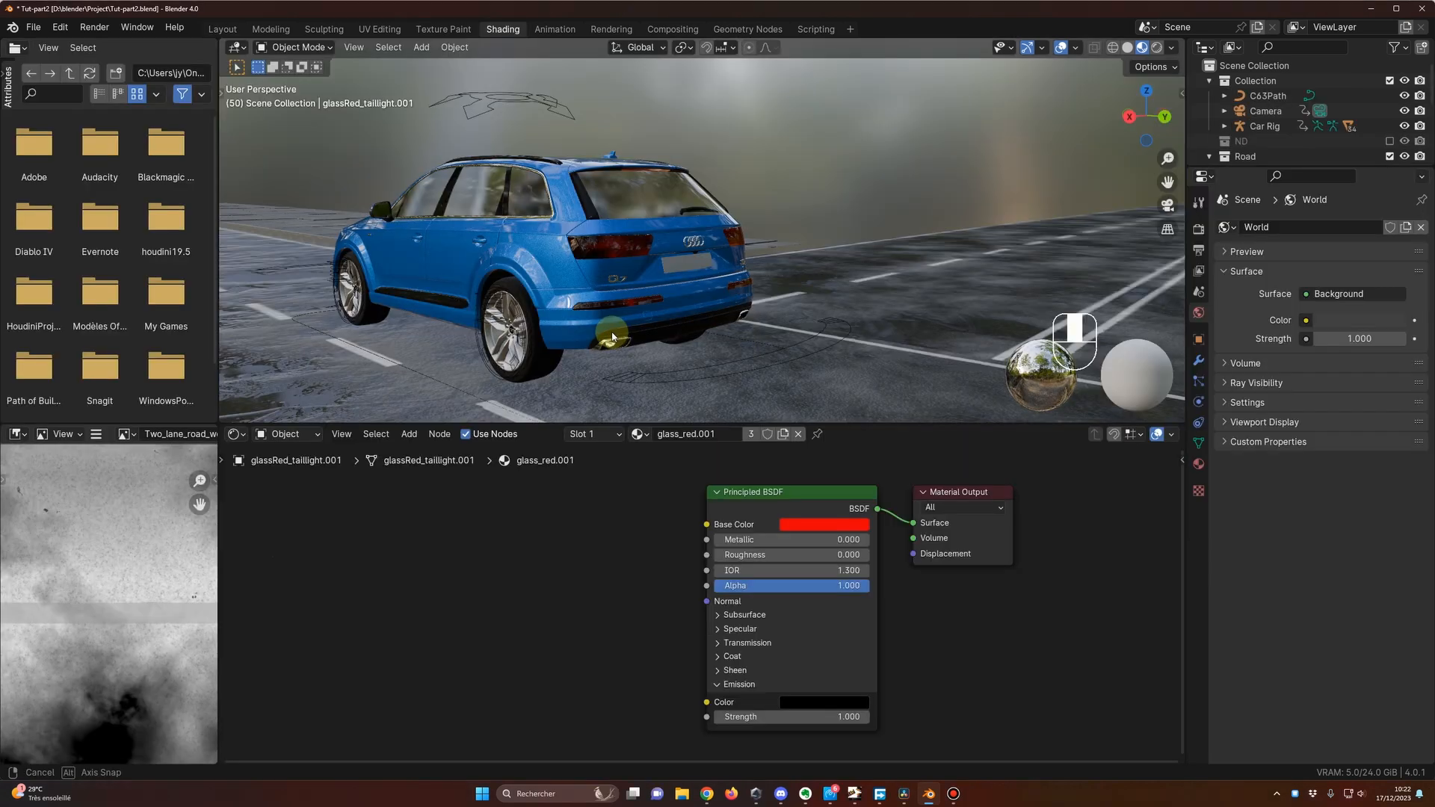
middle_click_drag(608, 330, 678, 307)
scroll(630, 334, "up", 1)
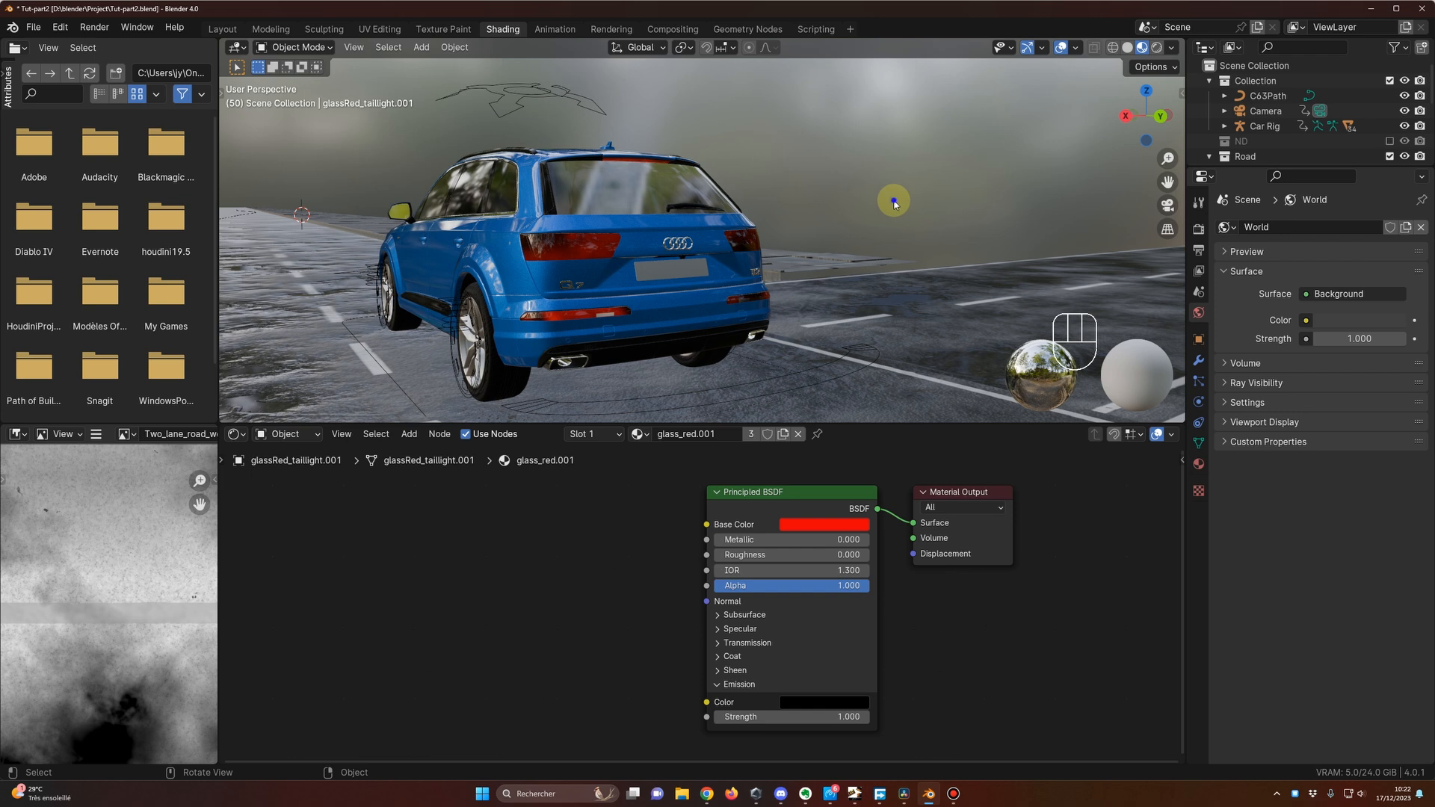
left_click(582, 248)
middle_click_drag(838, 222, 731, 252)
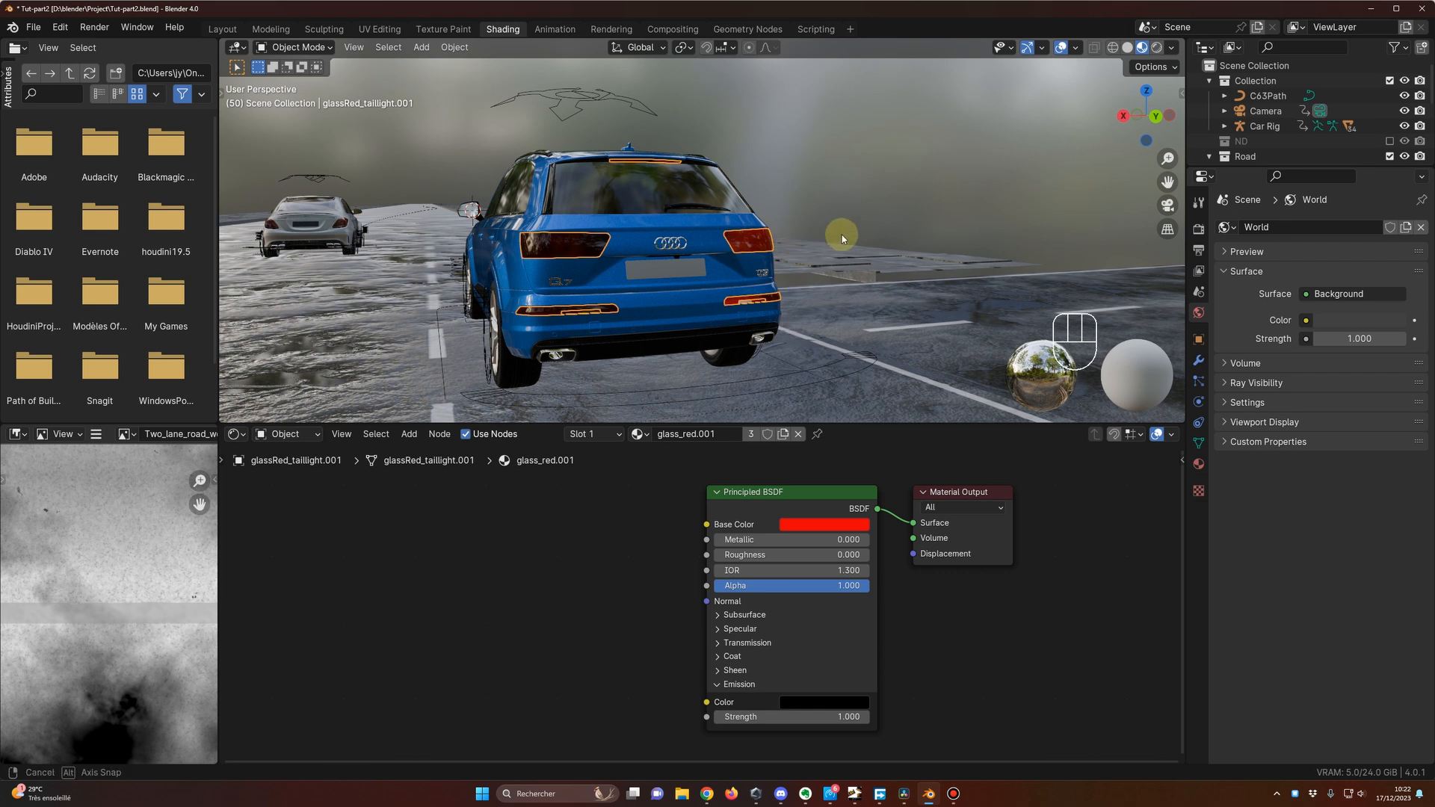
middle_click_drag(841, 234, 543, 306)
middle_click_drag(736, 169, 740, 234)
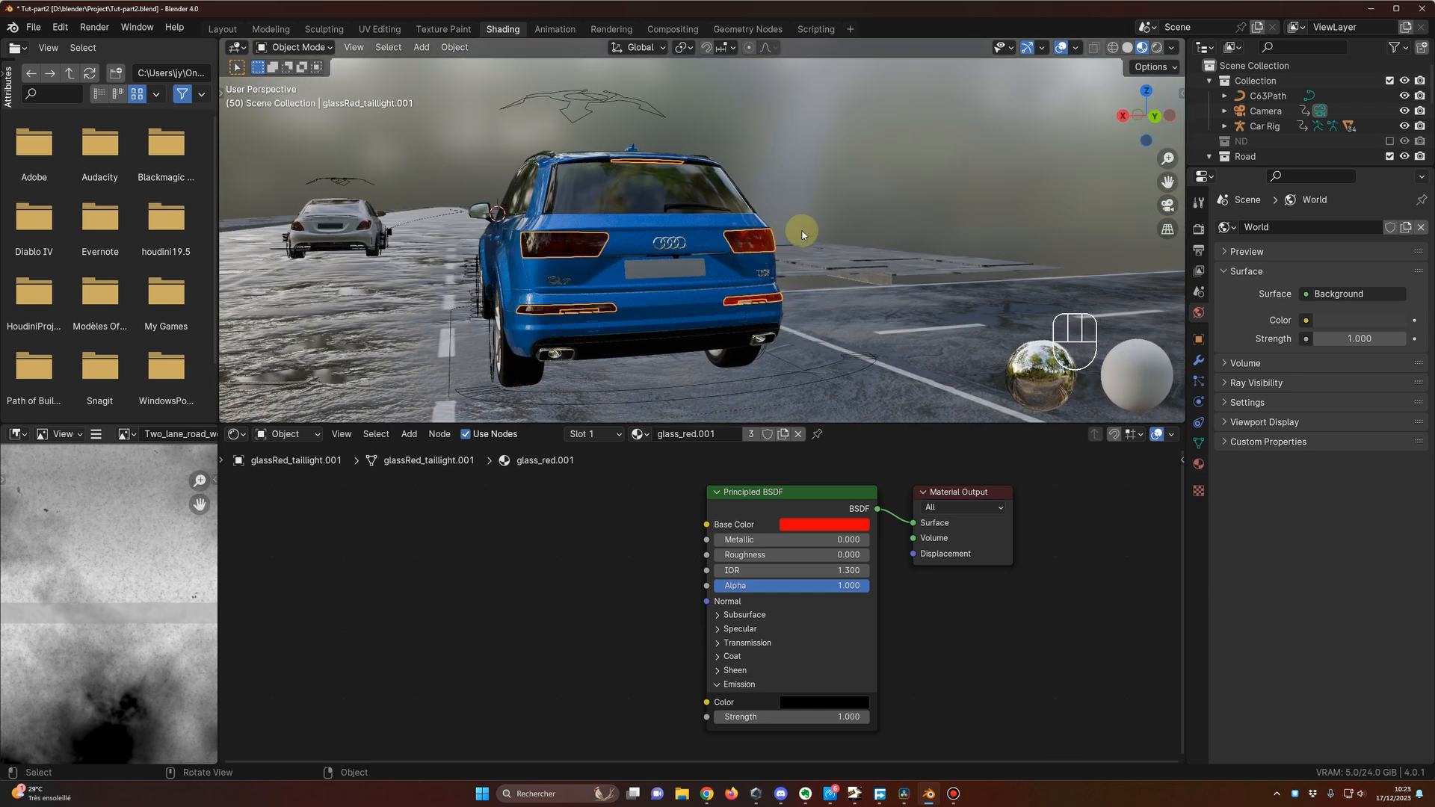
left_click(1156, 49)
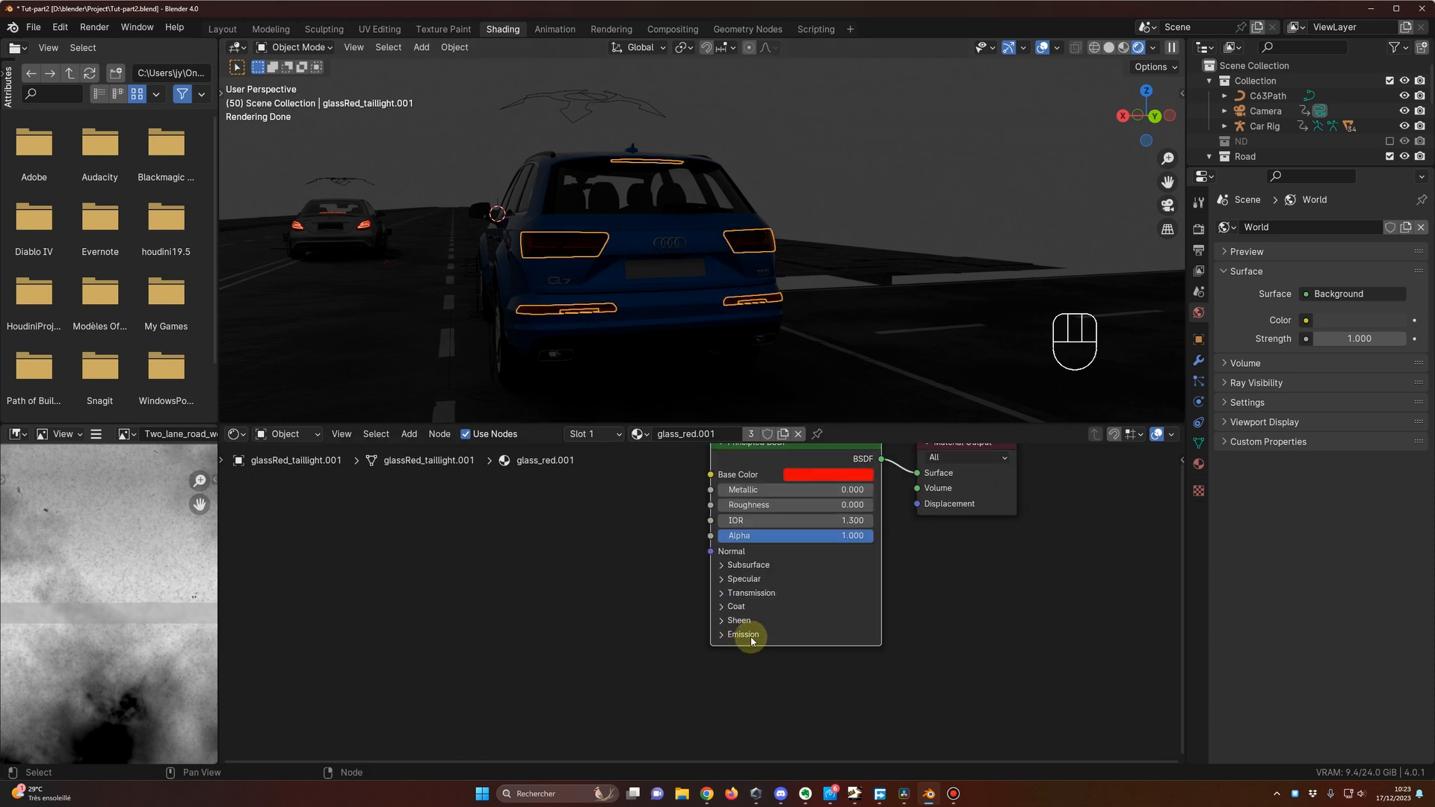
Try a light grey emission colour on the Audi's glass_red.001 taillight material.
left_click(745, 635)
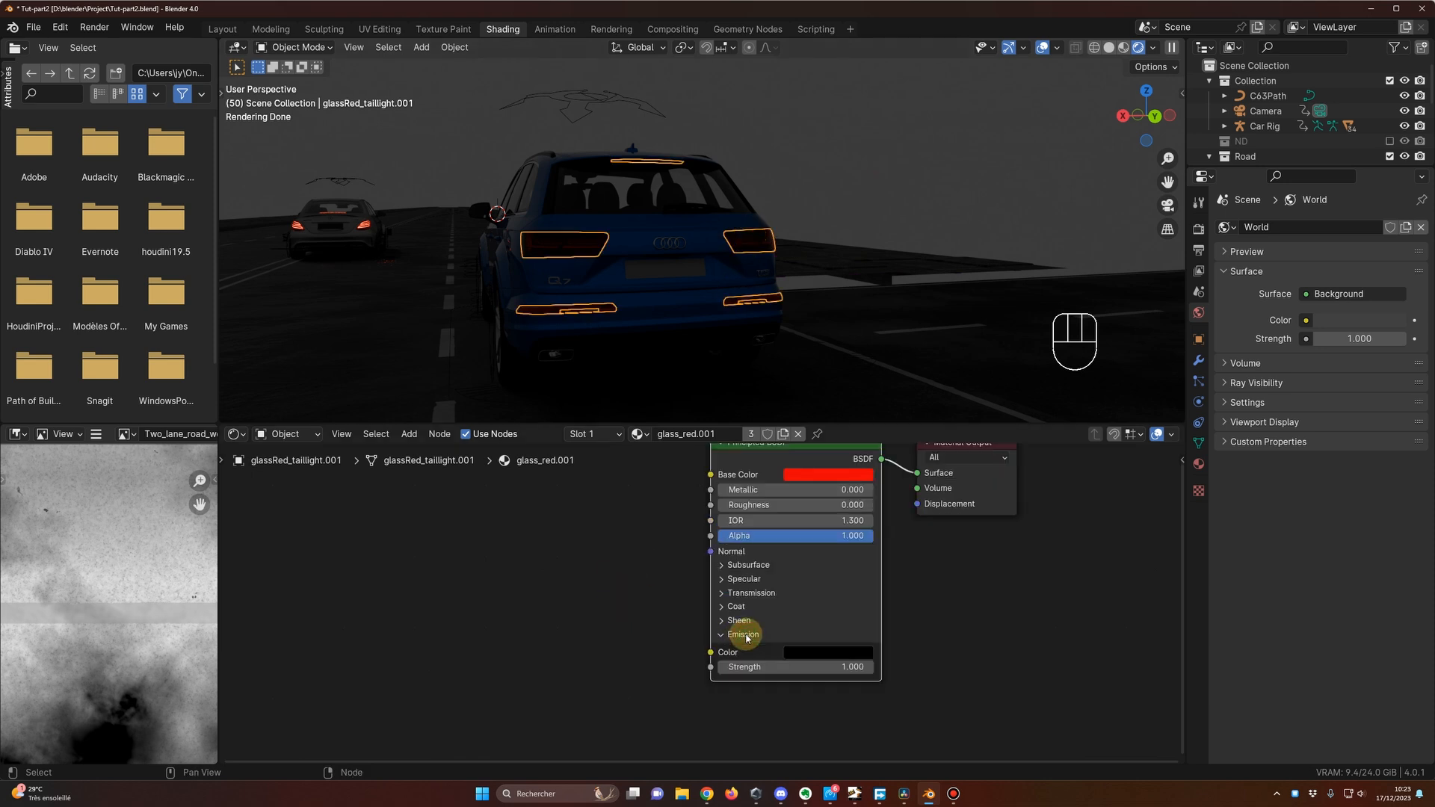
left_click(826, 652)
left_click_drag(928, 555, 928, 468)
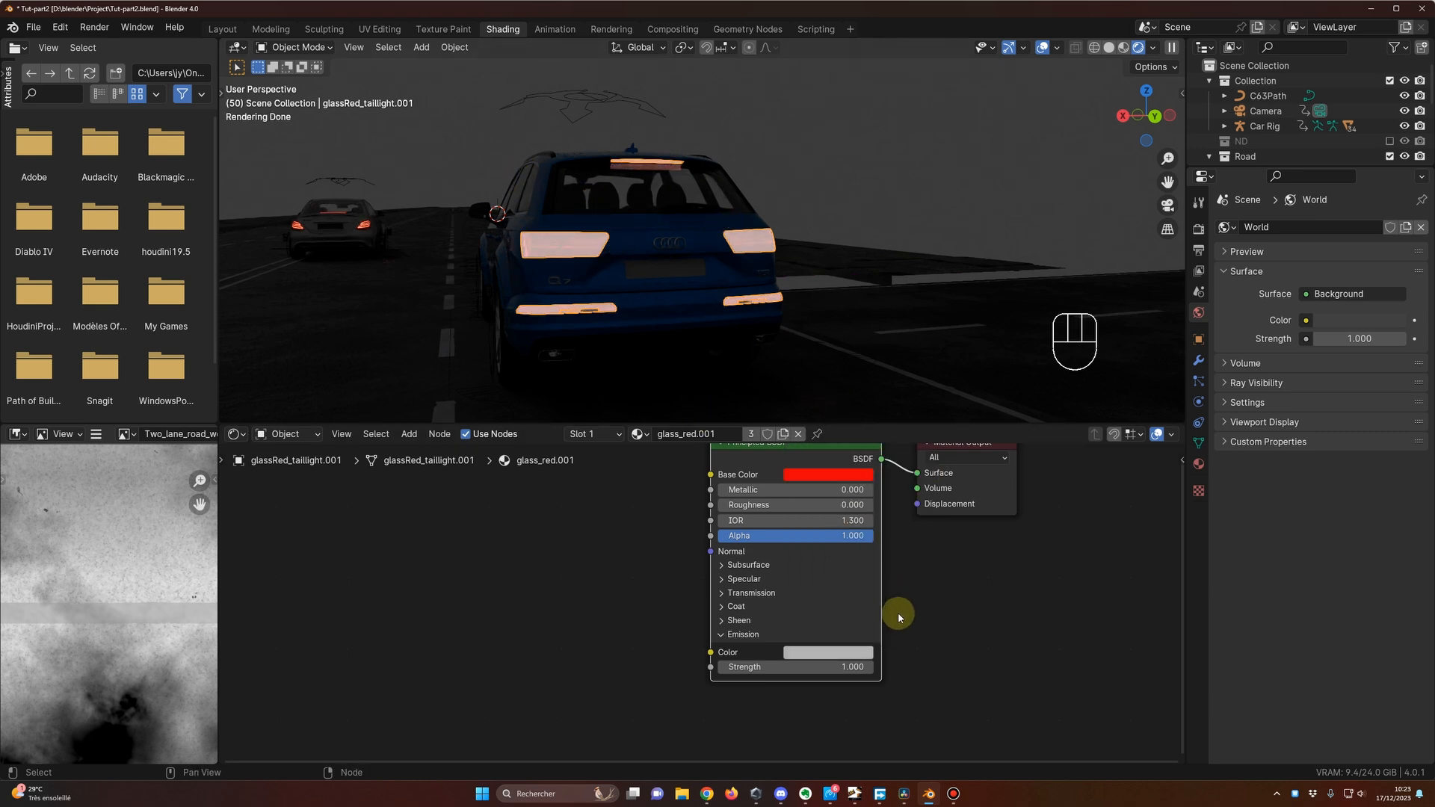
key("ctrl+z")
Separate the two upper taillight lenses from the rest of the taillight glass mesh into their own object, using solid shading with X-ray.
middle_click_drag(784, 272, 830, 209)
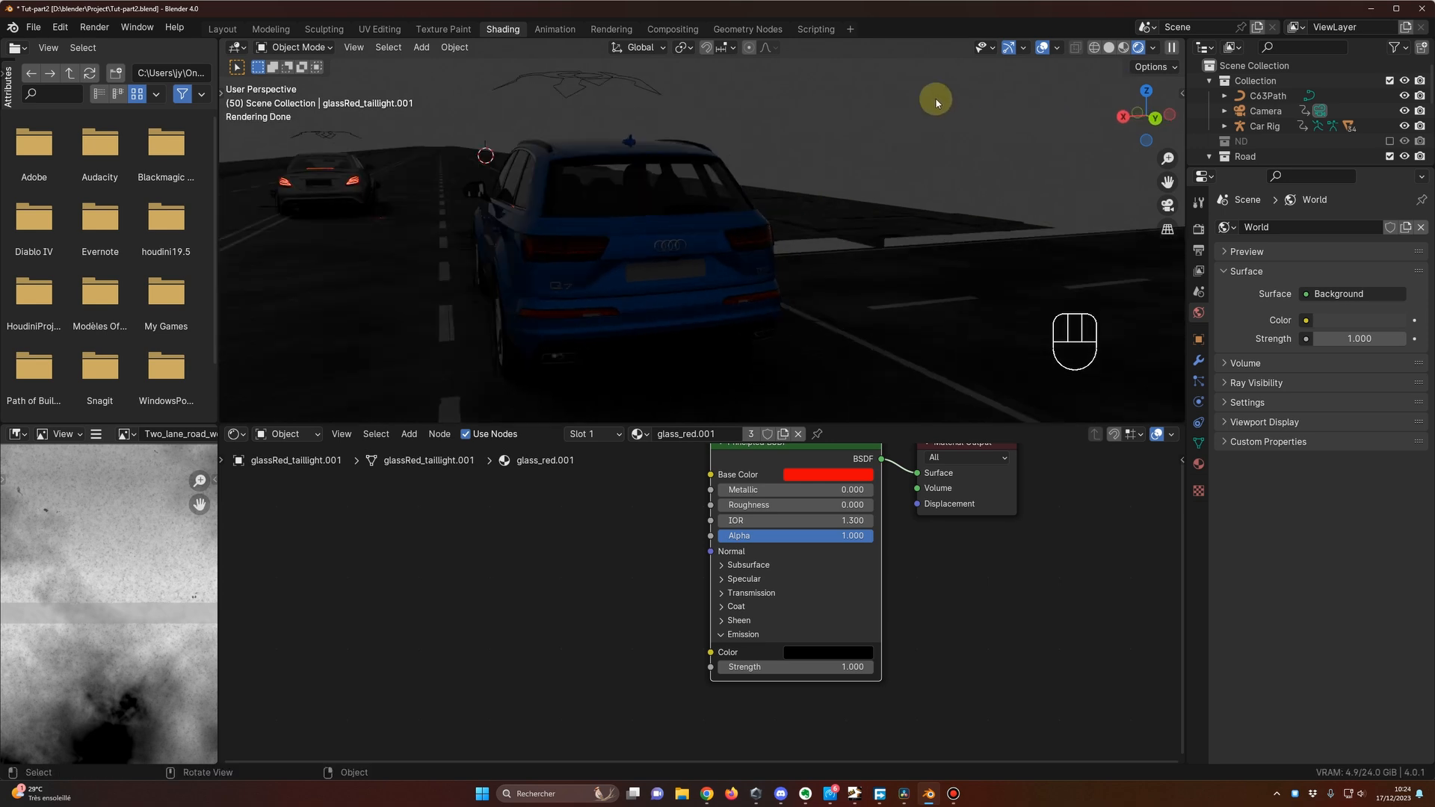
left_click(1109, 48)
middle_click_drag(575, 258, 572, 245)
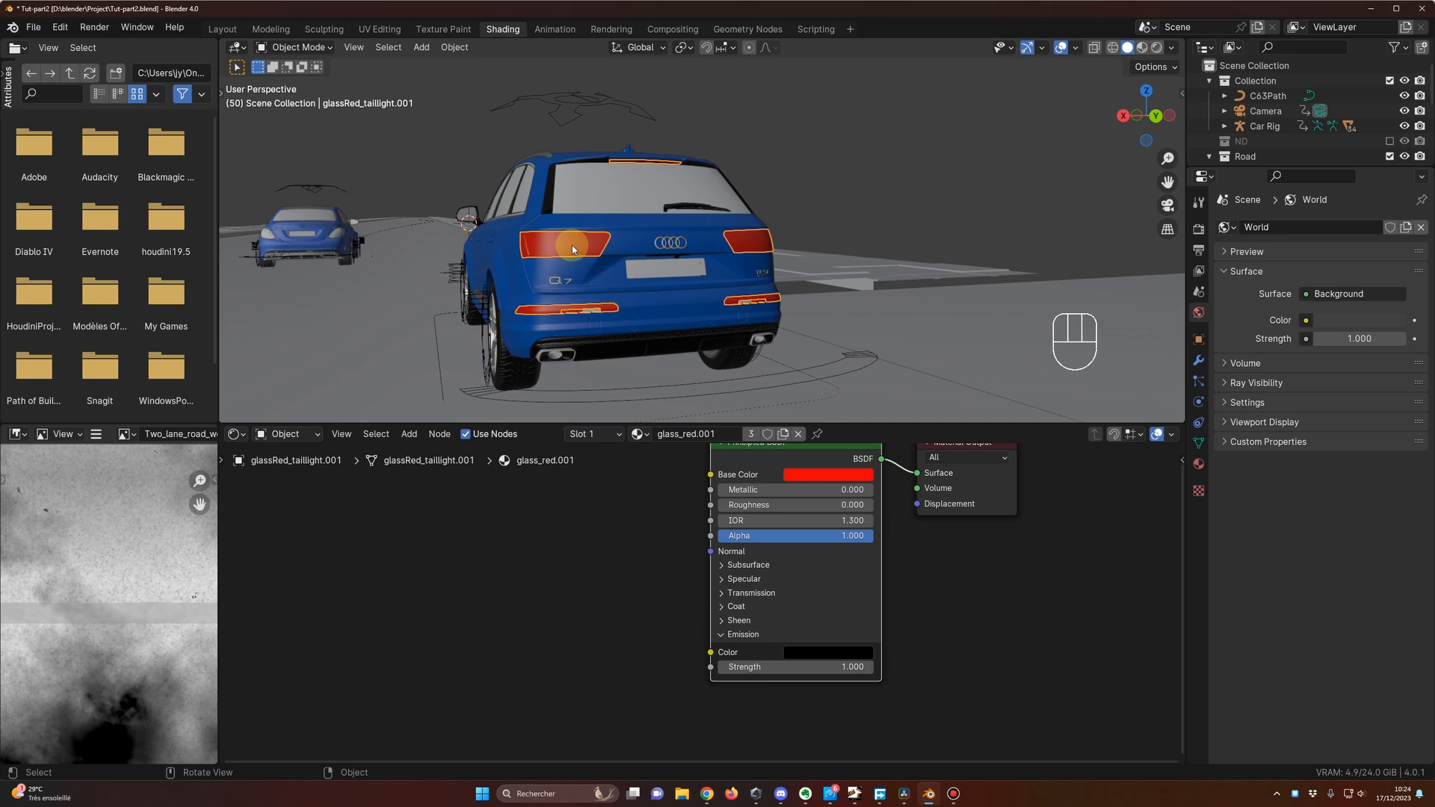
key("Tab")
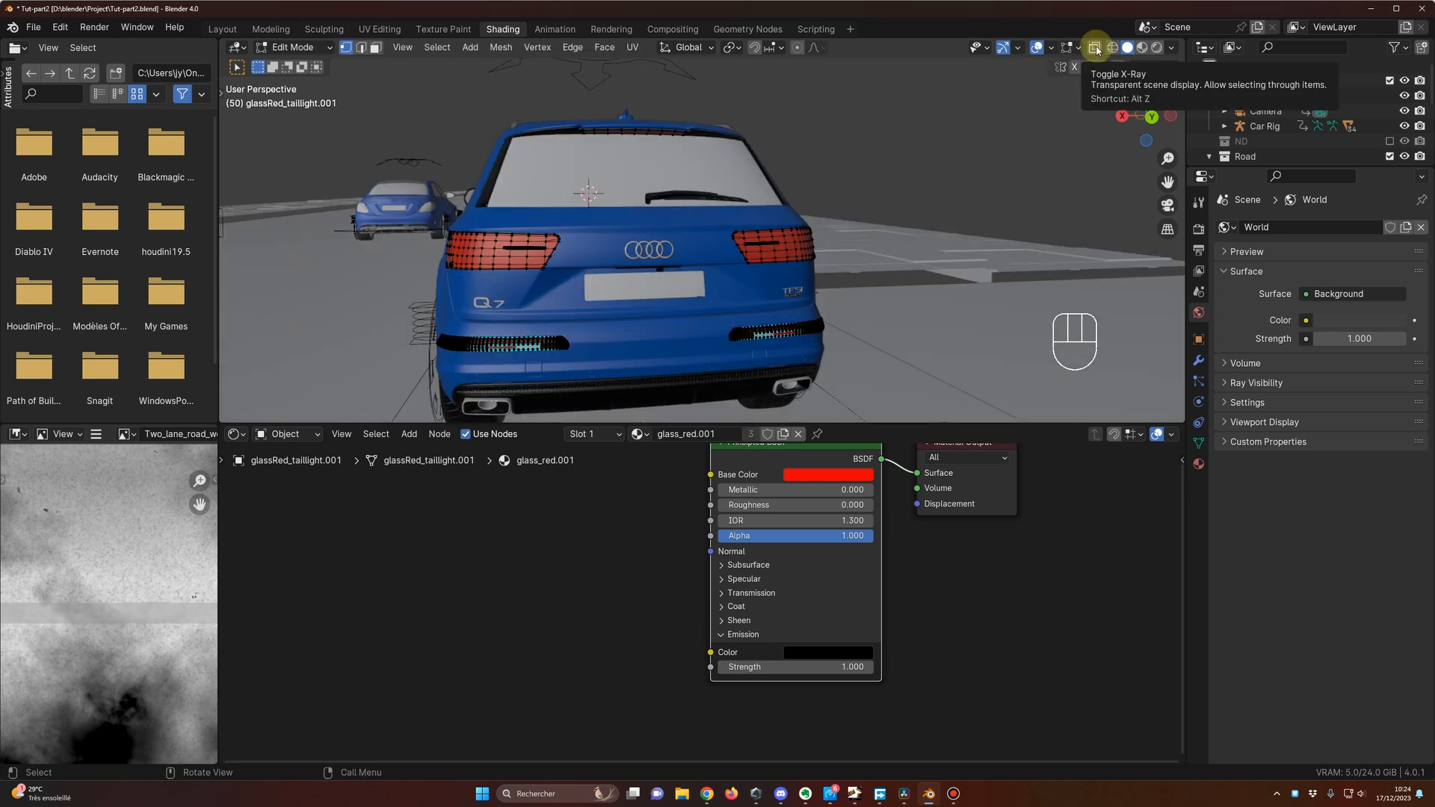
left_click(1095, 48)
middle_click_drag(852, 241, 503, 222)
left_click_drag(456, 204, 867, 274)
mouse_move(835, 280)
middle_mouse_down()
mouse_move(949, 279)
mouse_move(859, 279)
middle_mouse_up()
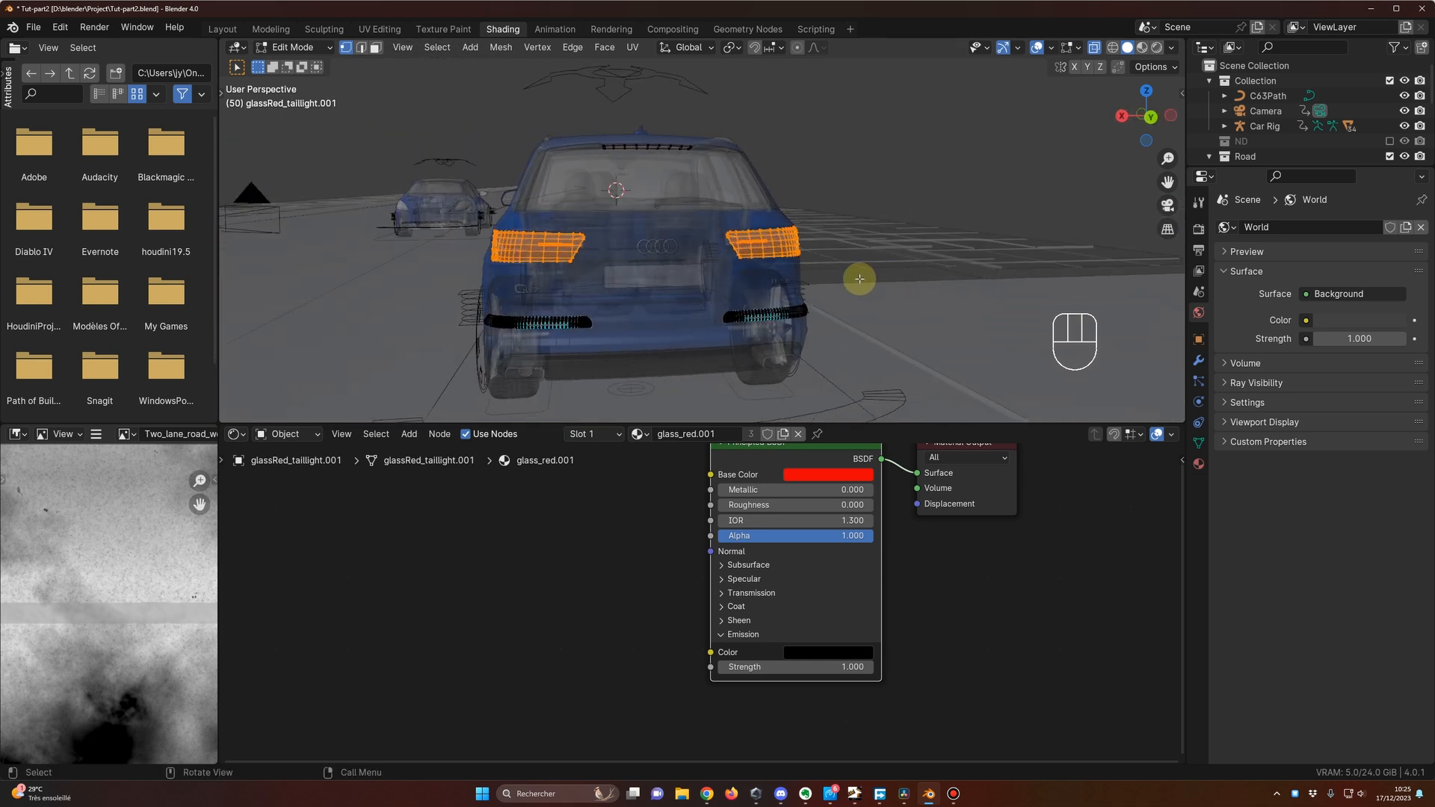
key("p")
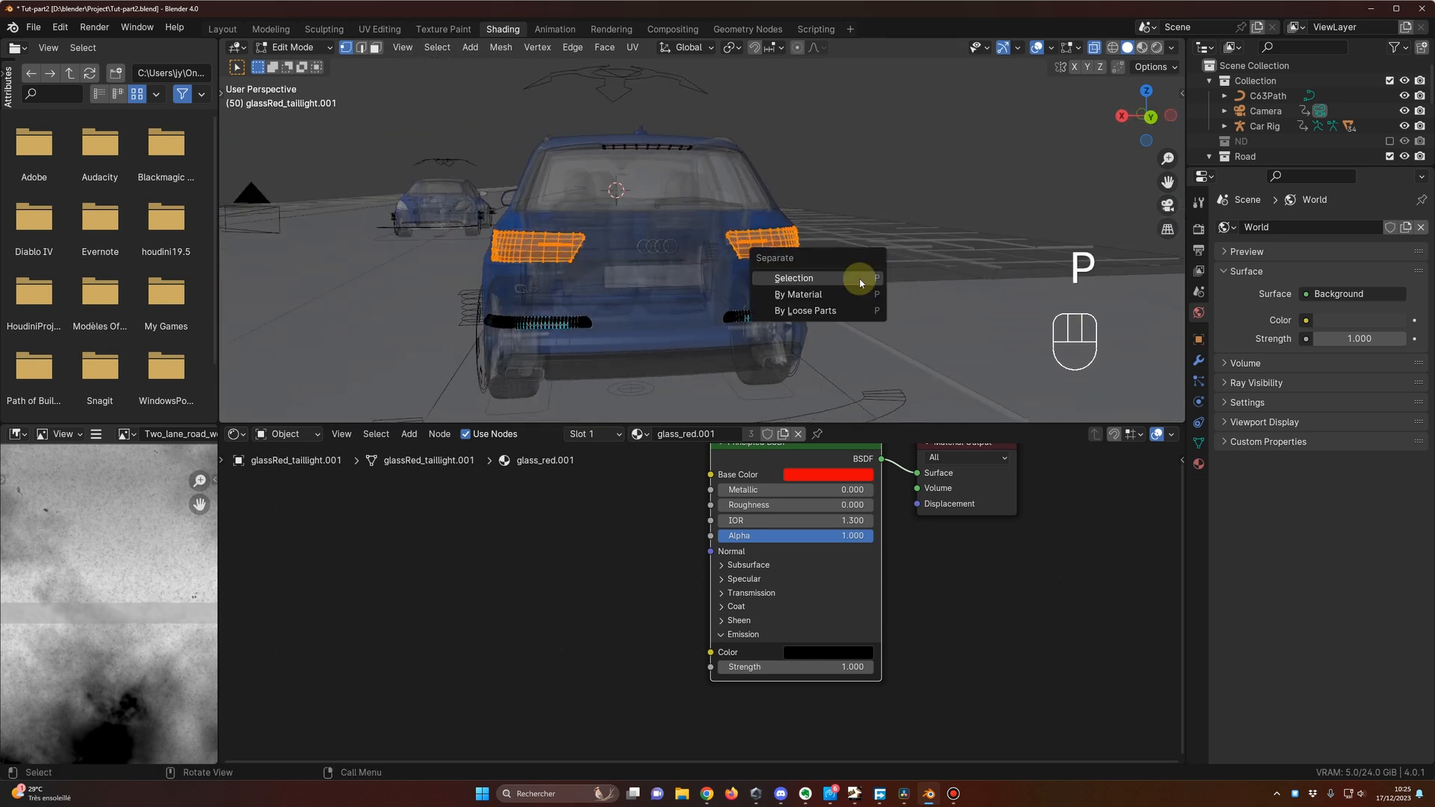
left_click(791, 279)
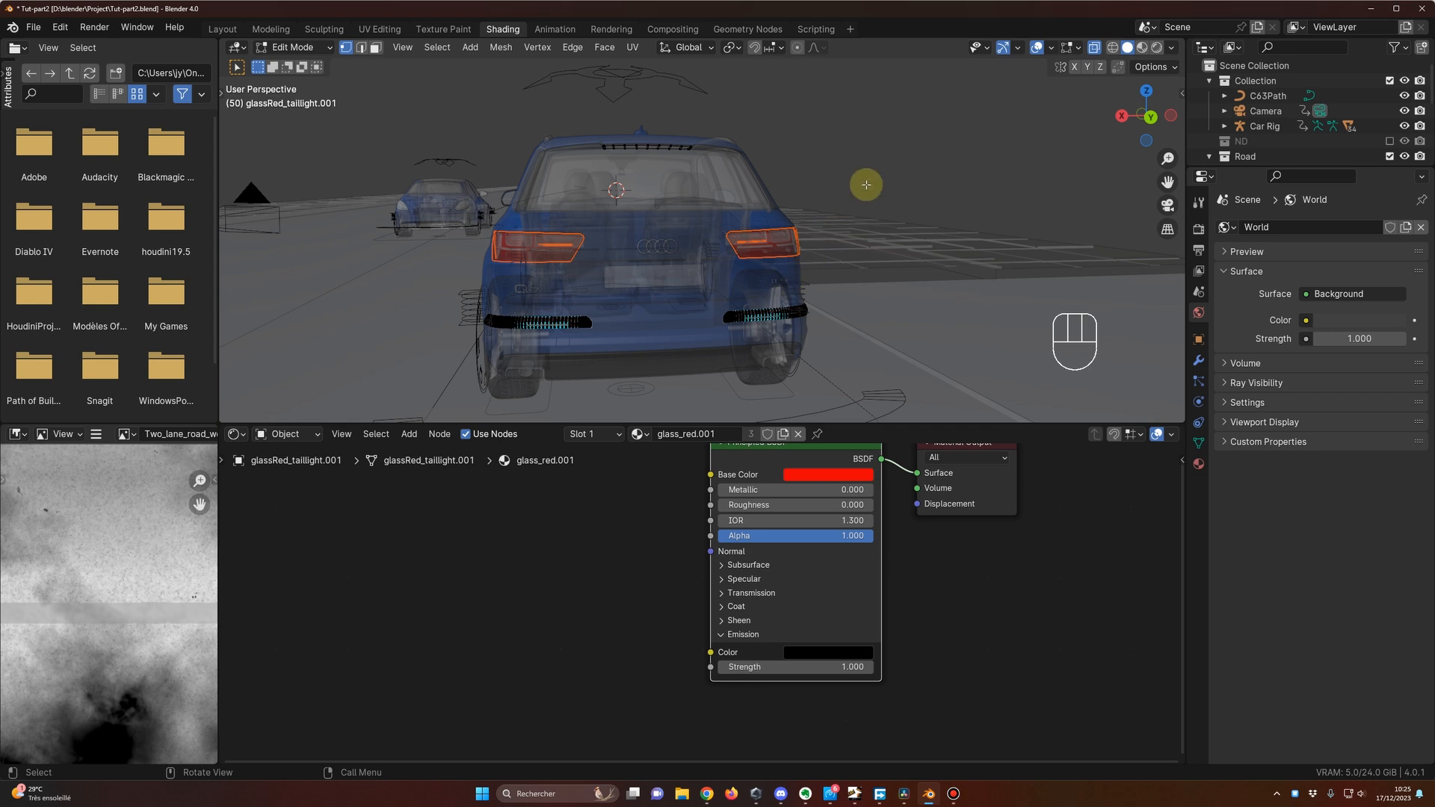
key("Tab")
Select the separated upper lenses, turn X-ray off, and give them their own copy of the glass_red.001 material.
left_click(703, 272)
middle_click_drag(703, 272, 894, 250)
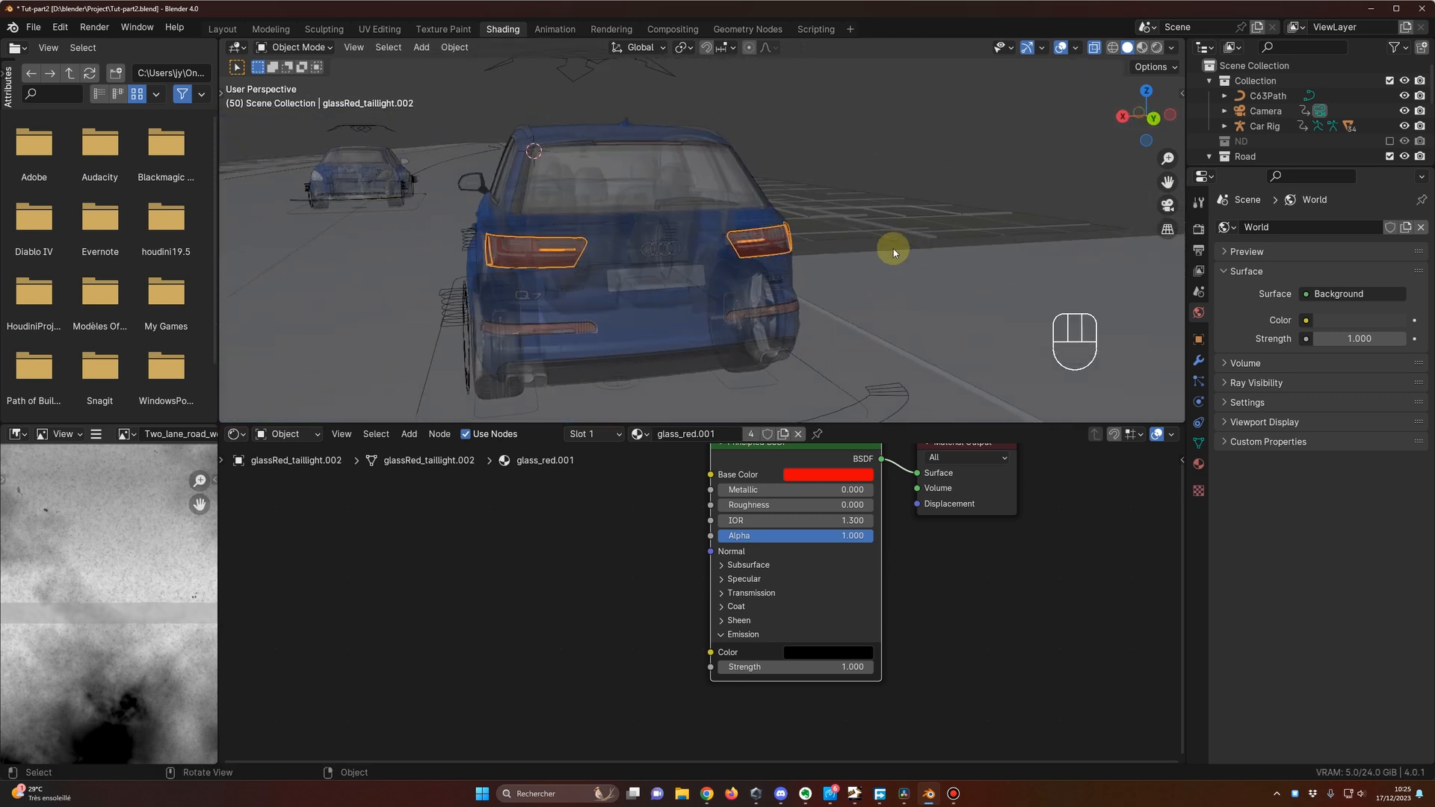
left_click(1094, 50)
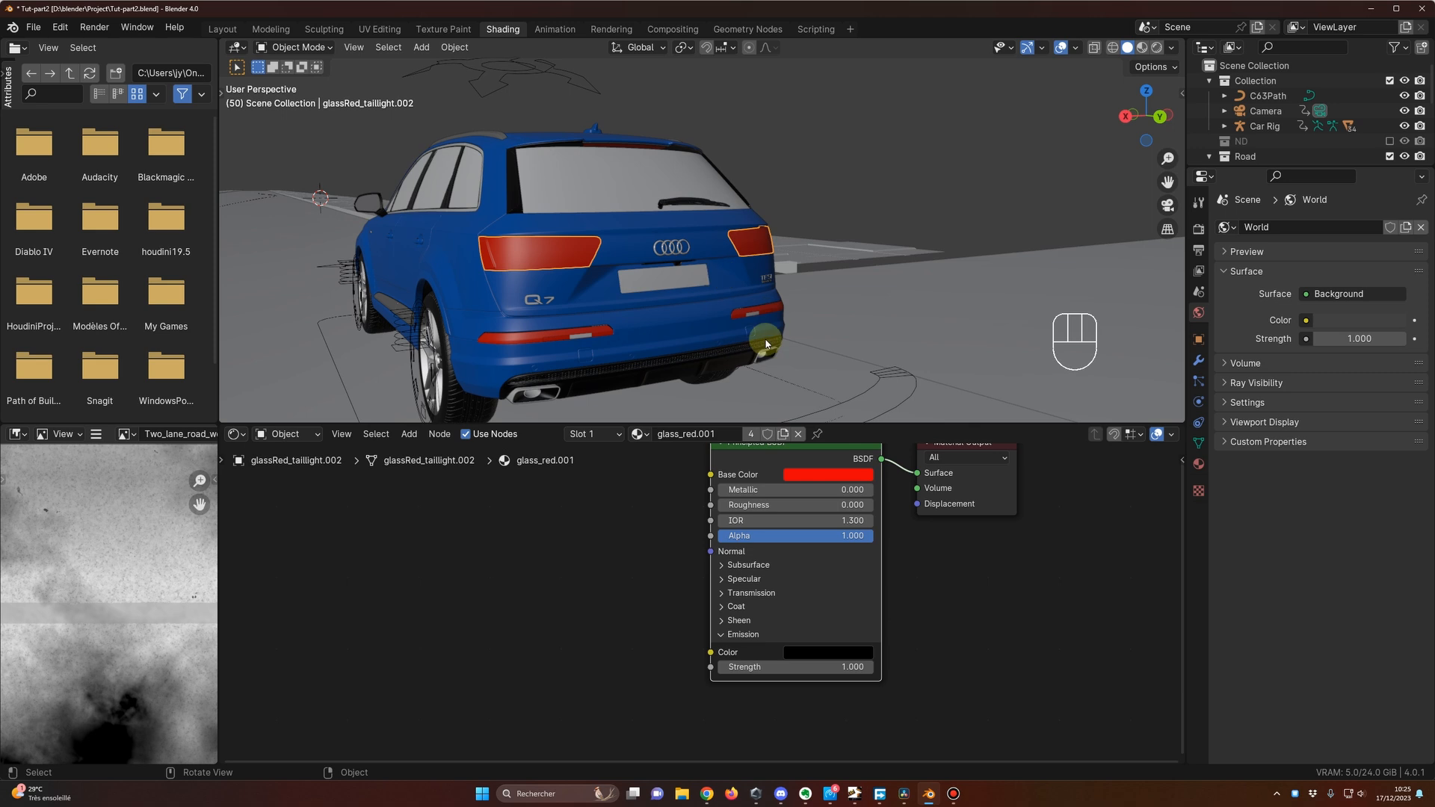
left_click(783, 434)
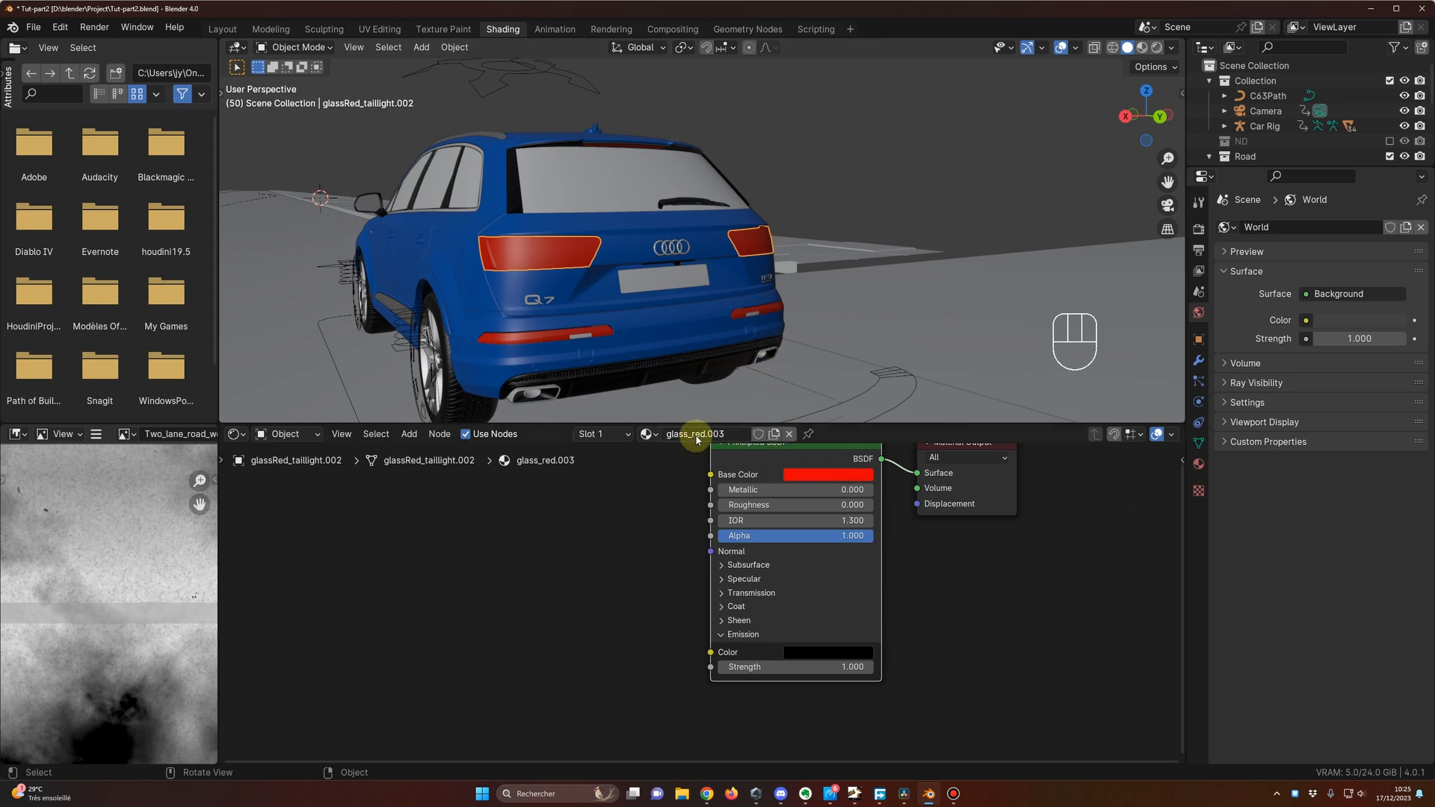
middle_click_drag(837, 307, 805, 316)
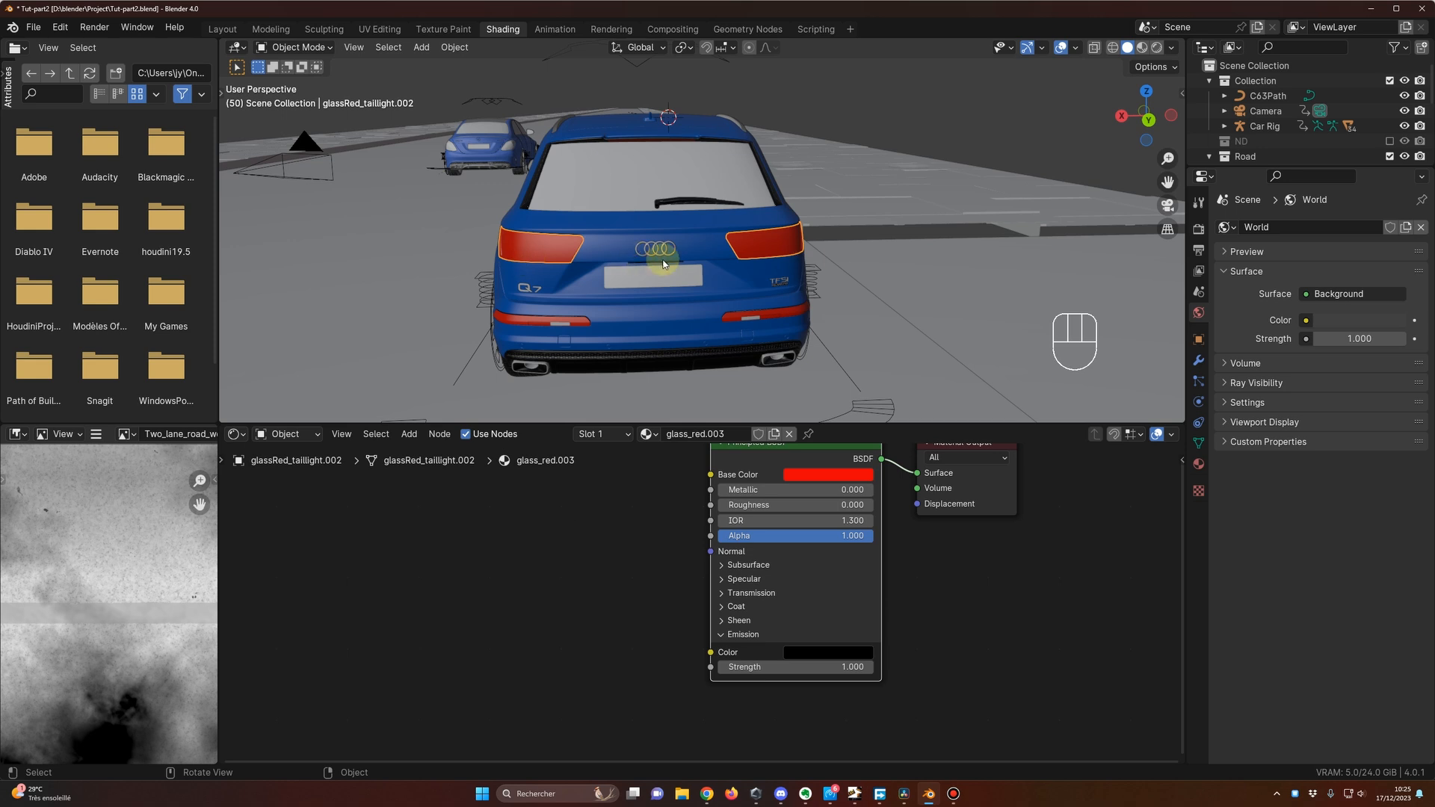
Switch to rendered shading and try the dark grey emission colour 141414 on the upper lenses' material.
left_click(827, 652)
mouse_move(927, 554)
left_mouse_down()
mouse_move(927, 432)
mouse_move(927, 555)
left_mouse_up()
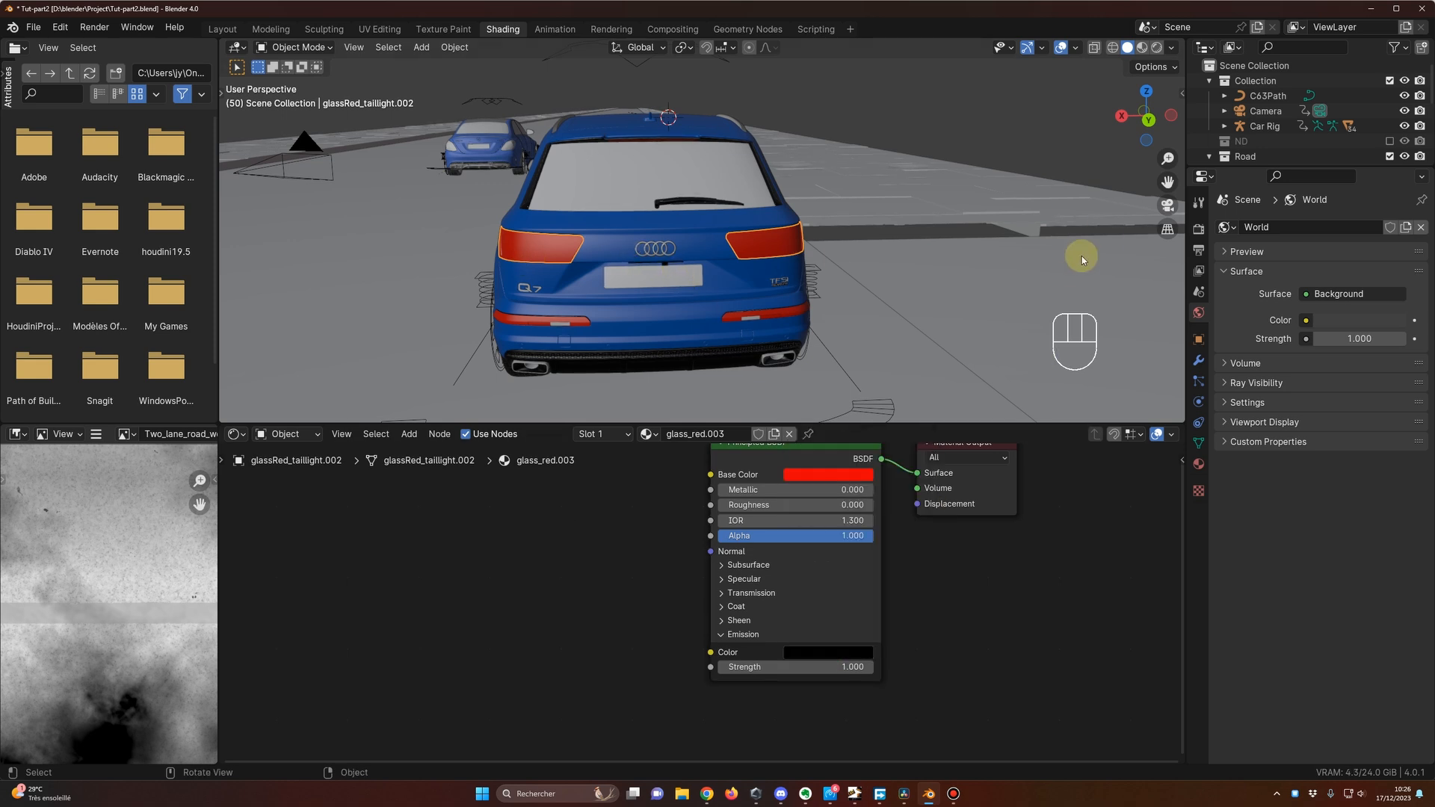
left_click(1157, 48)
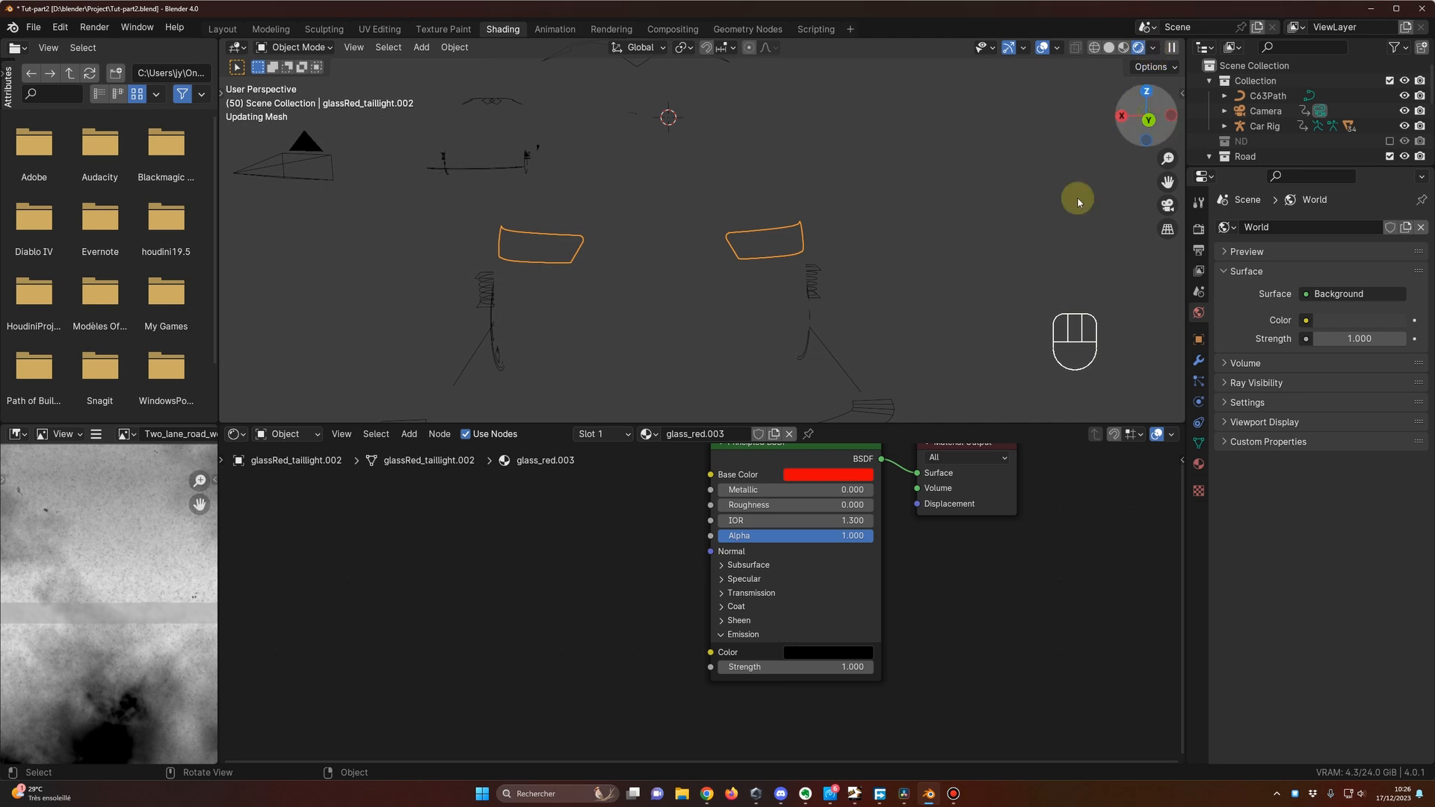
left_click(827, 651)
mouse_move(927, 553)
left_mouse_down()
mouse_move(927, 448)
mouse_move(927, 545)
left_mouse_up()
middle_click_drag(732, 281, 733, 281)
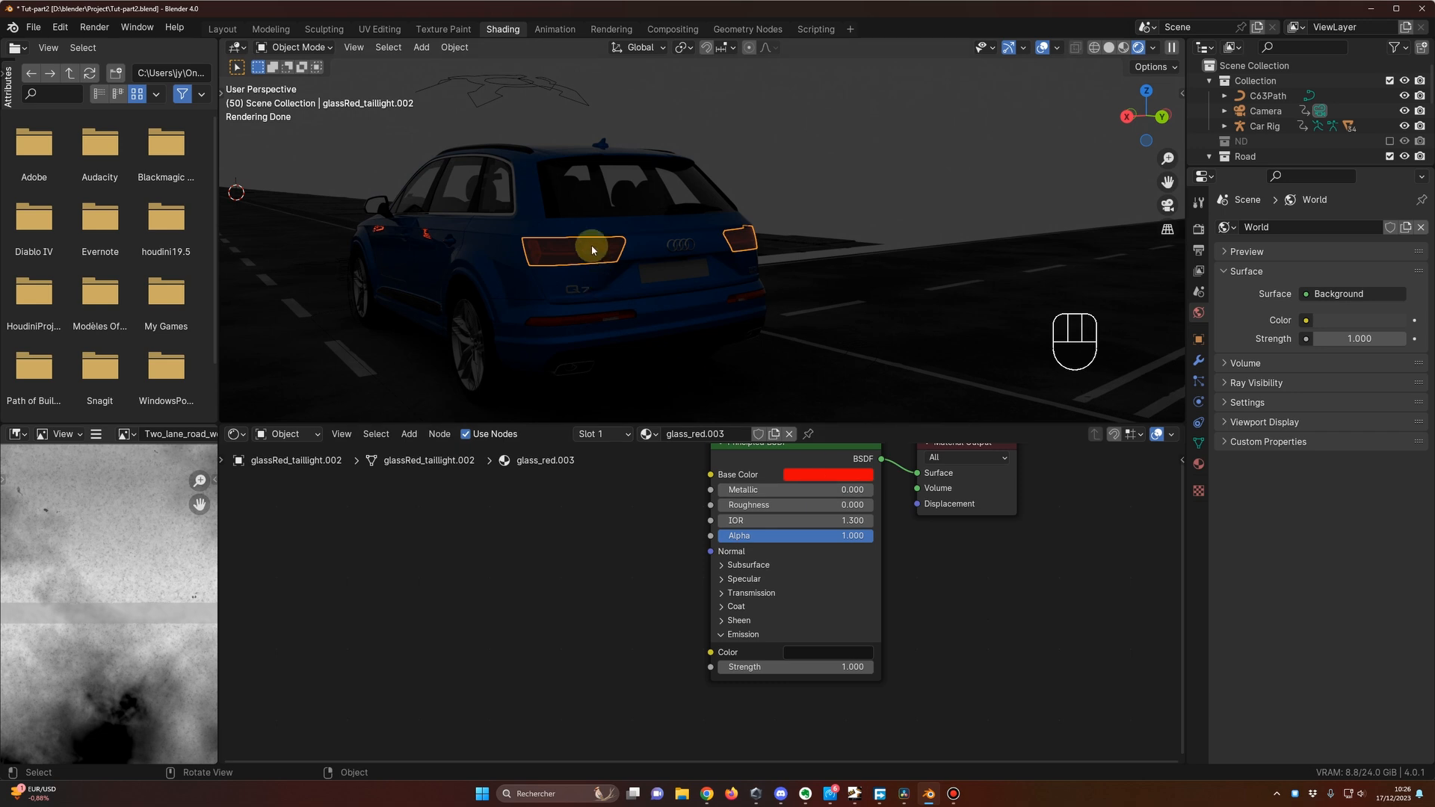
Copy the base colour hex E70008 into the upper lenses' emission colour and raise the emission strength to 5.8.
left_click(840, 660)
left_click(829, 477)
left_click(905, 395)
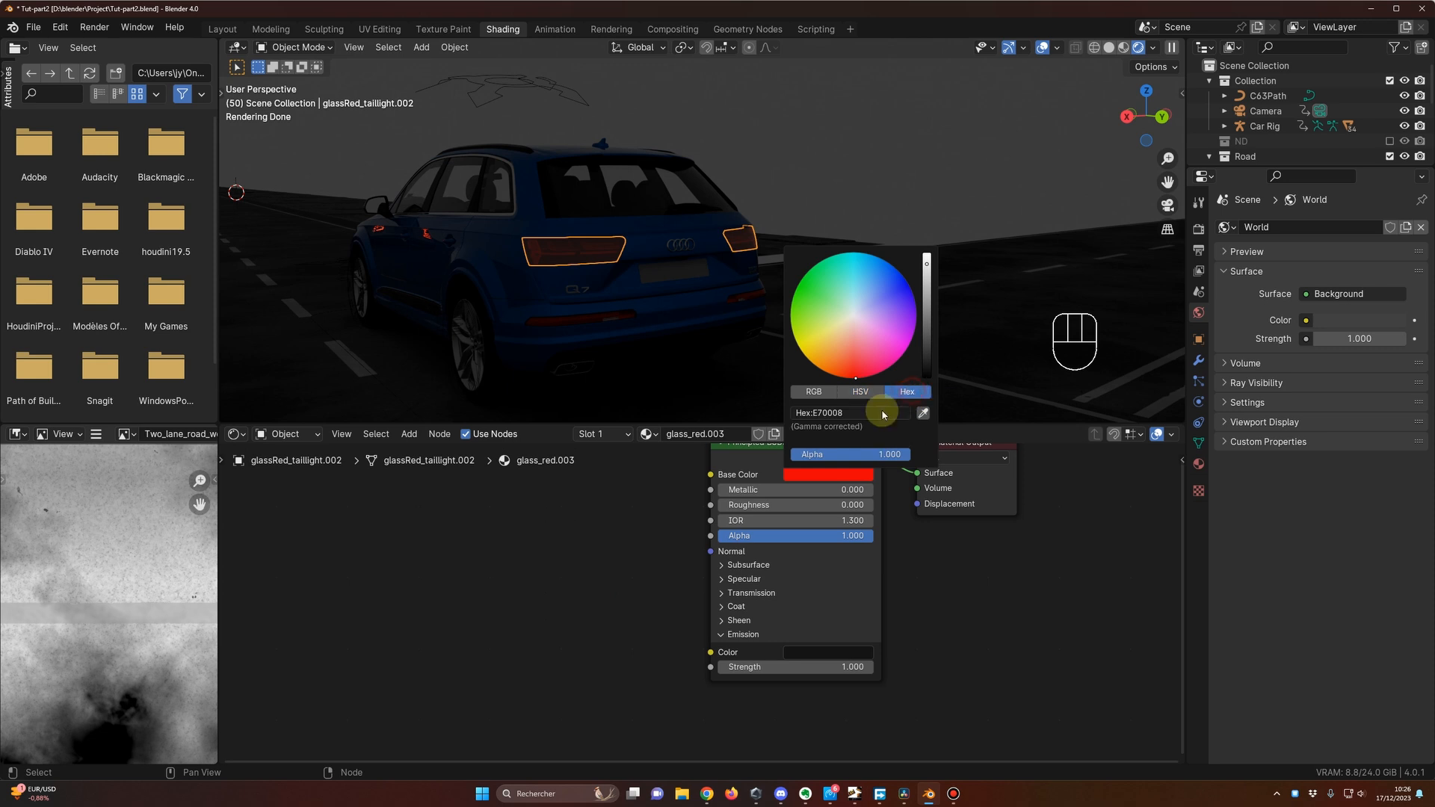
left_click(829, 652)
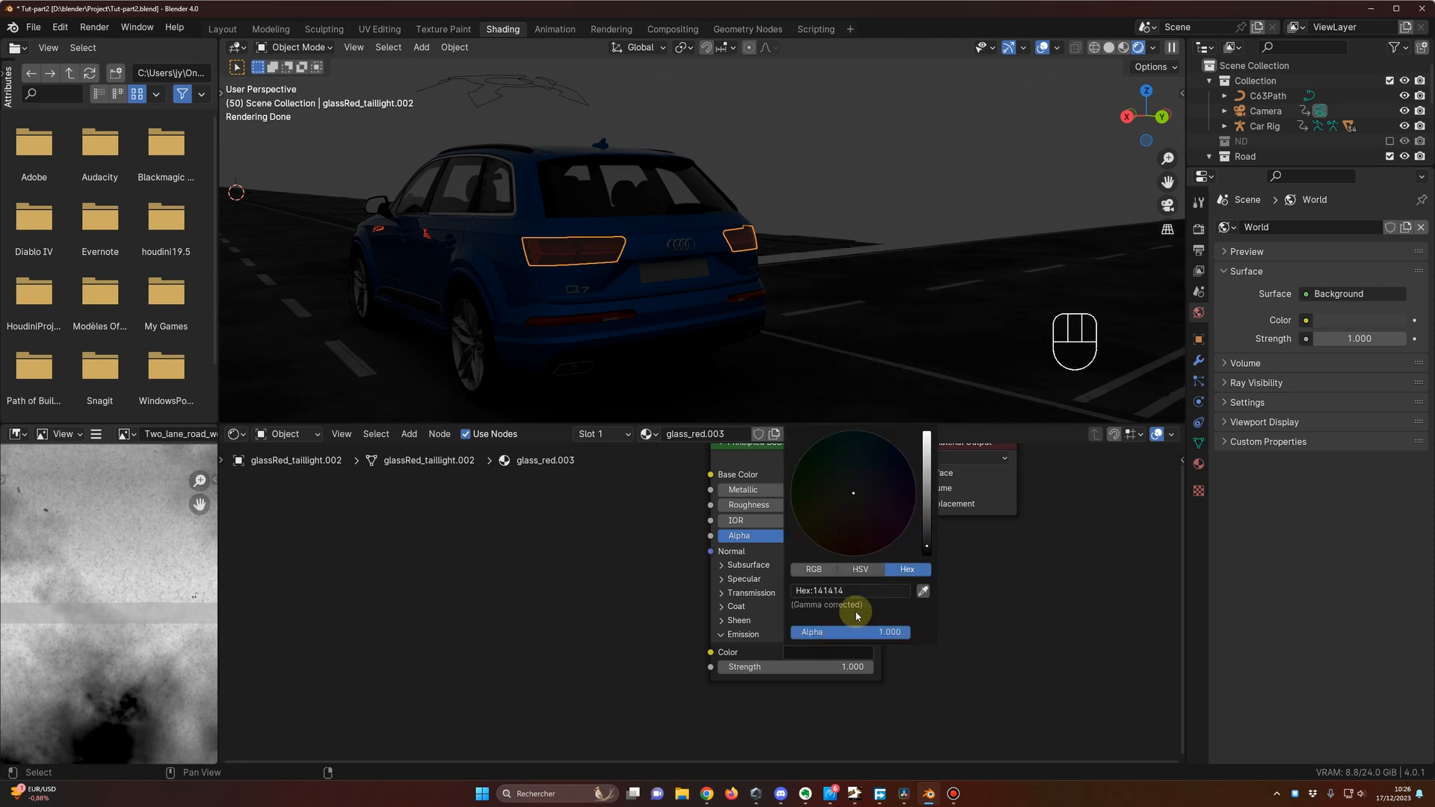
left_click(865, 591)
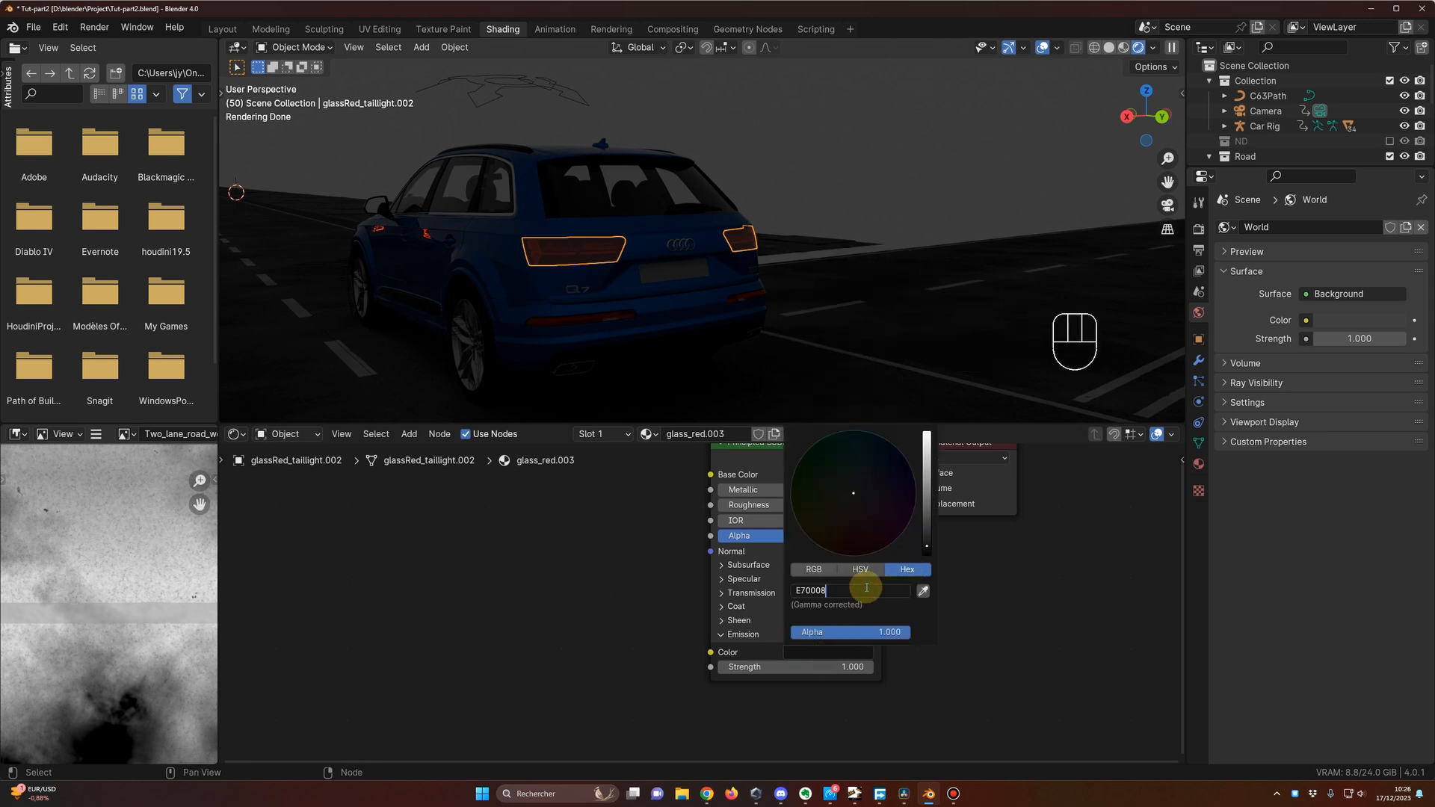
key("Return")
left_click_drag(901, 669, 935, 669)
middle_click_drag(709, 411, 677, 355)
middle_click_drag(633, 276, 626, 282)
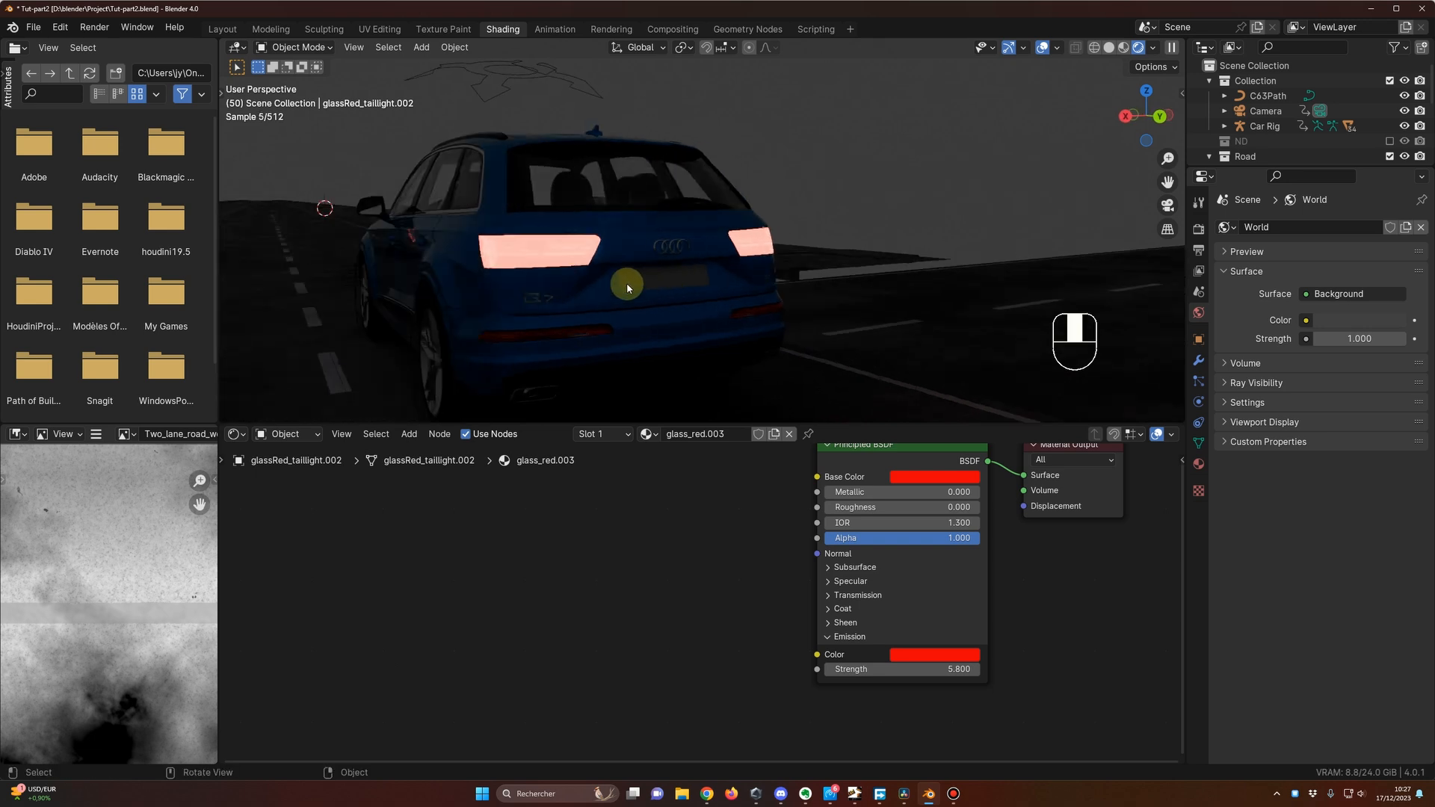
Darken the upper lenses' emission colour to hex 330002 and raise the emission strength to 12.5.
left_click(953, 656)
left_click(1034, 447)
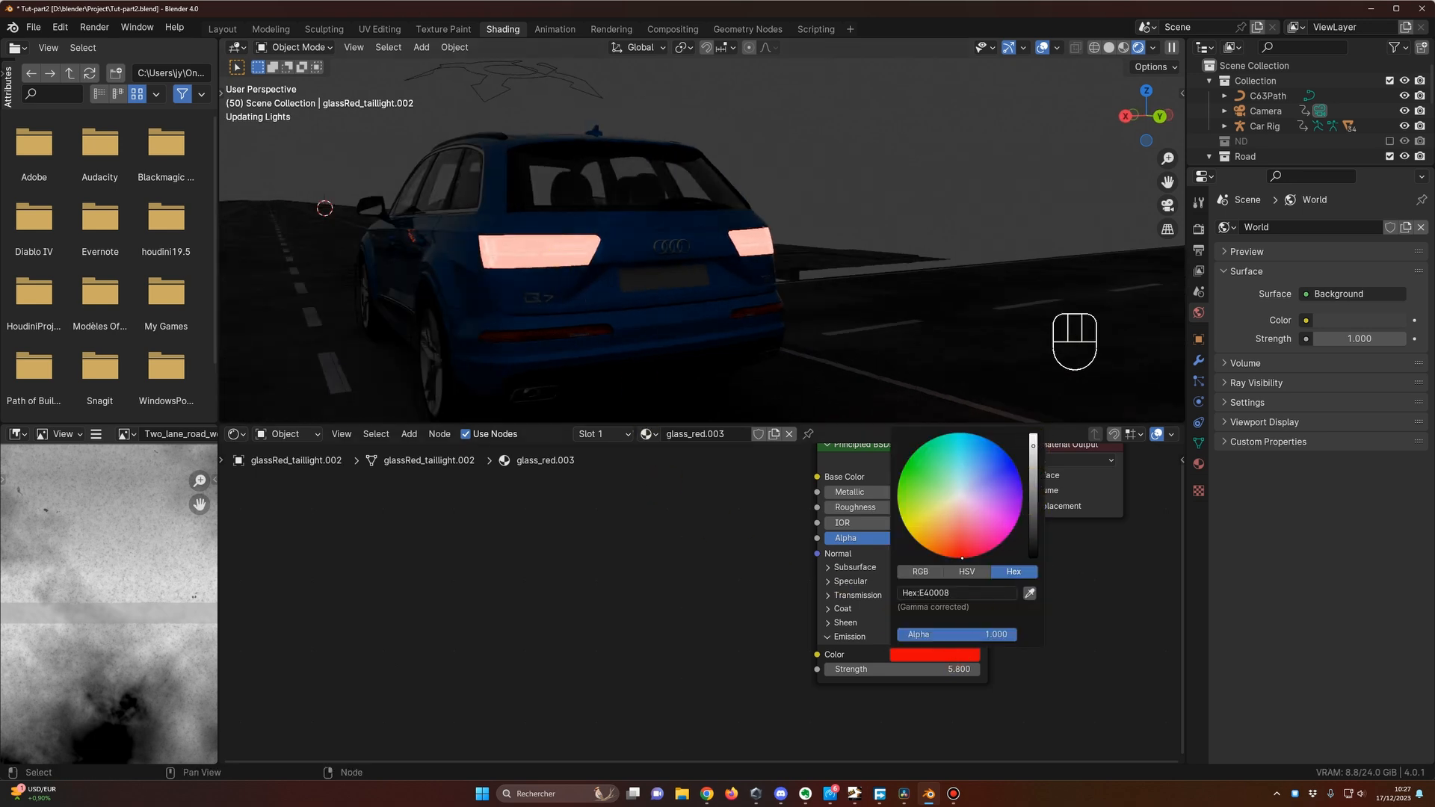
left_click_drag(1034, 449, 1034, 533)
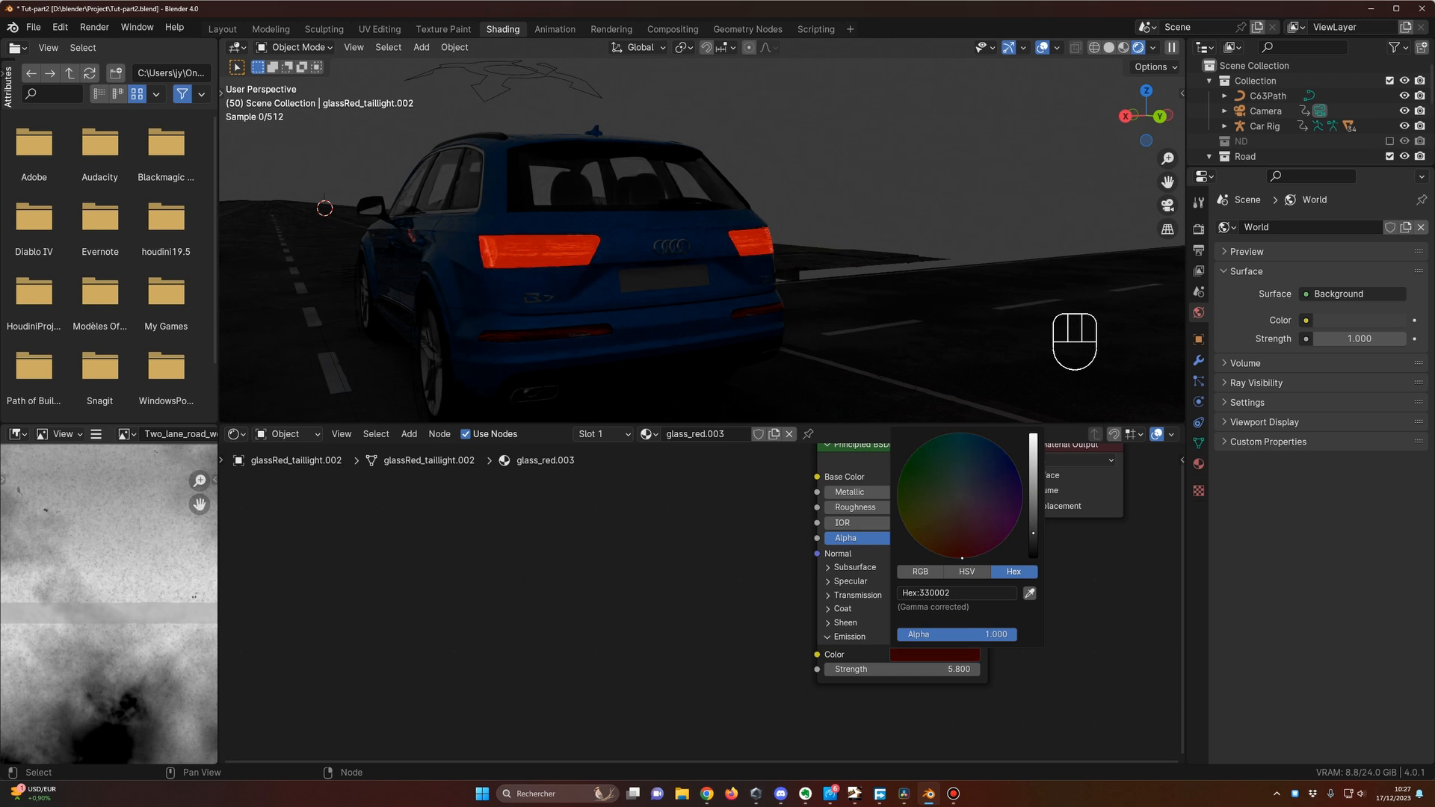
middle_click_drag(714, 379, 663, 382)
left_click_drag(907, 665, 979, 667)
middle_click_drag(797, 311, 711, 343)
middle_click_drag(613, 329, 649, 319)
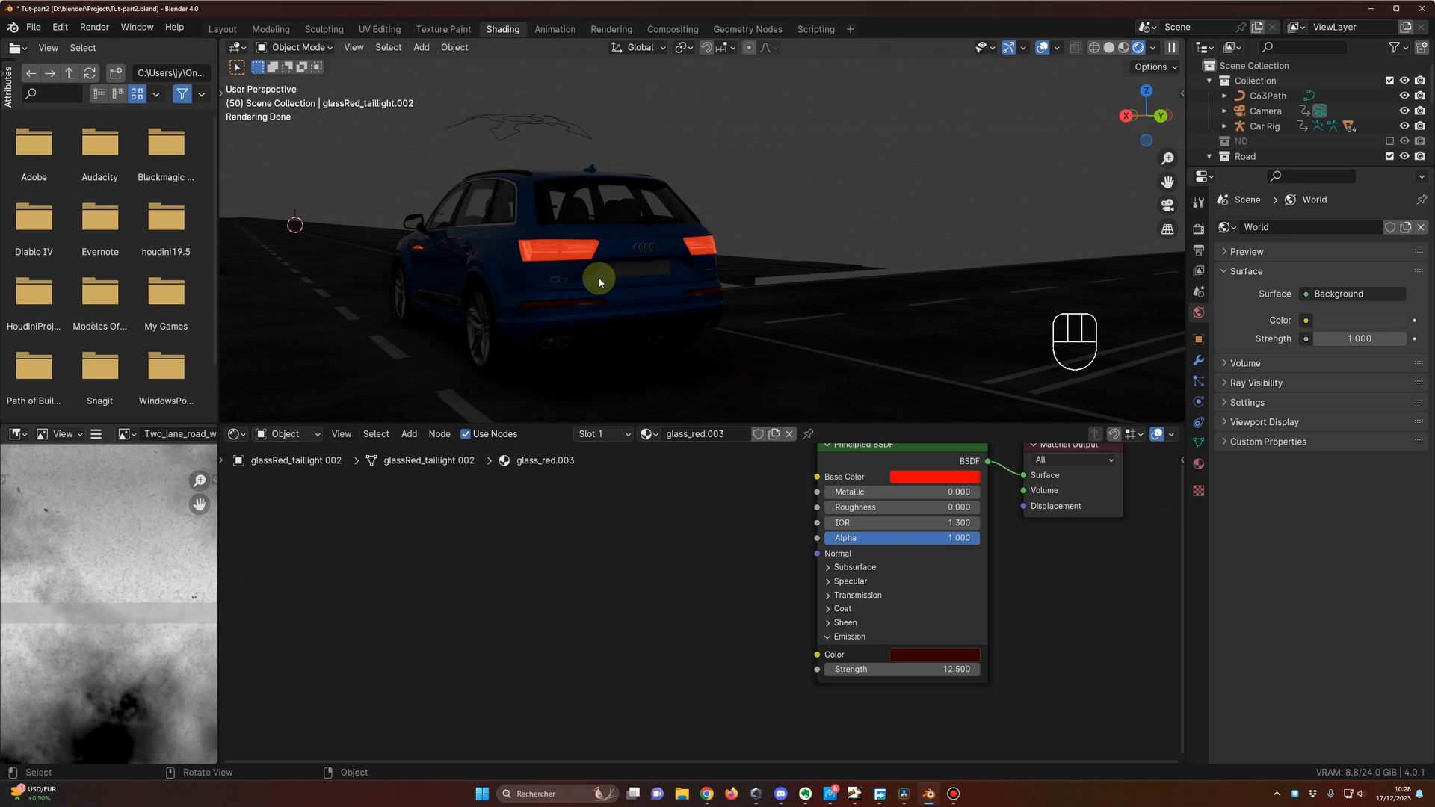
scroll(658, 338, "down", 2)
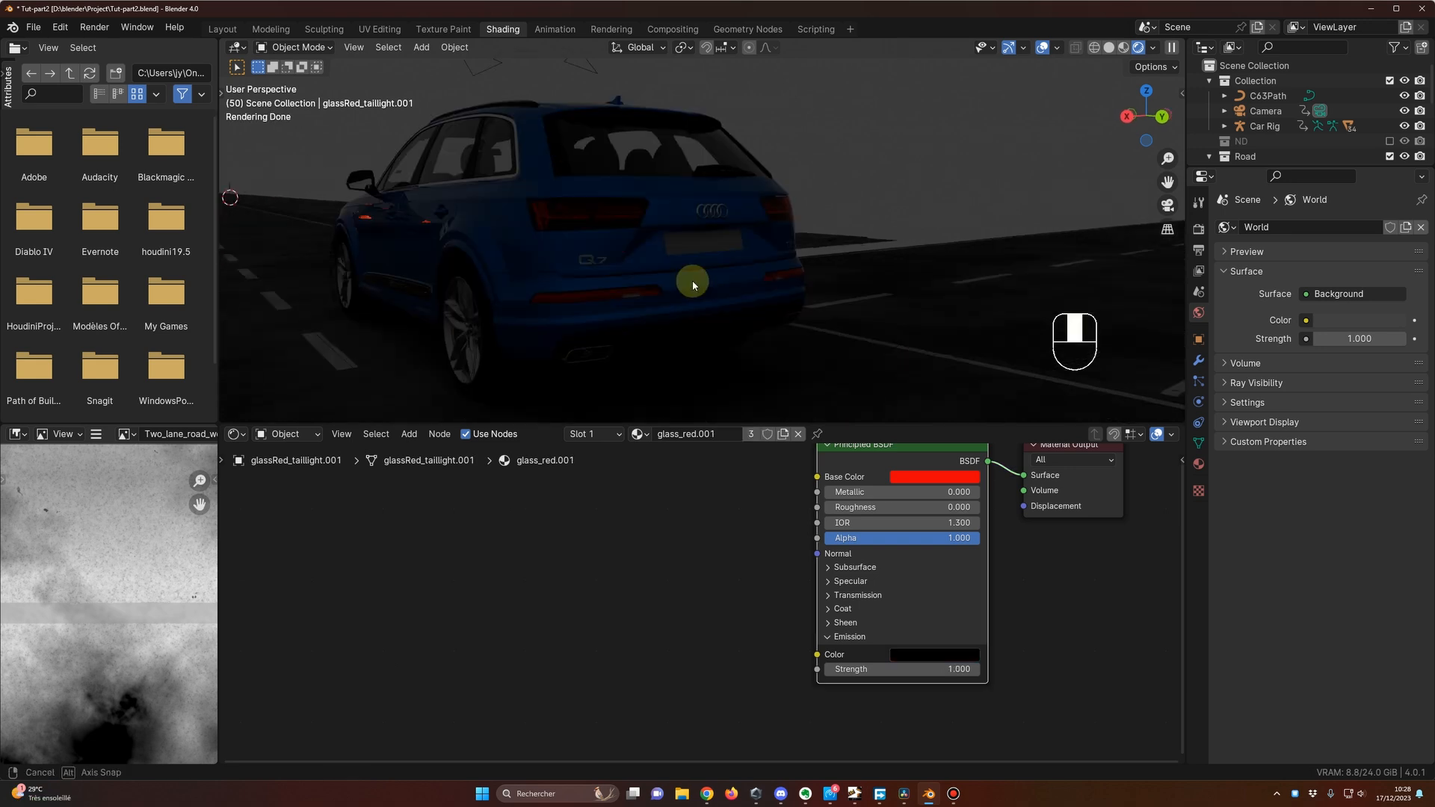
Select the redIllum_taillight.001 light strips inside the Audi's upper taillights.
middle_click_drag(693, 281, 691, 292)
middle_click_drag(691, 292, 691, 281, "shift")
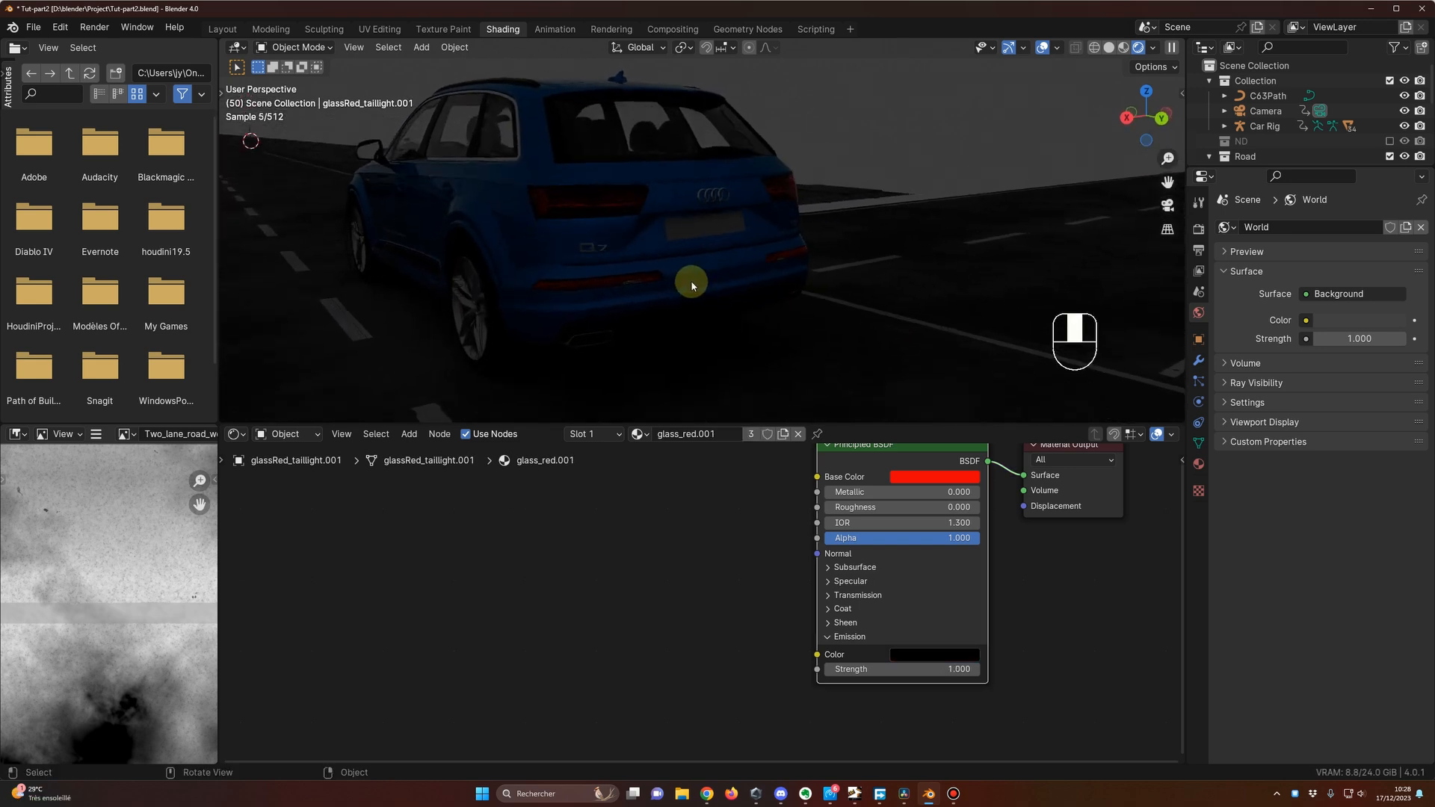
left_click(595, 203)
left_click(596, 203)
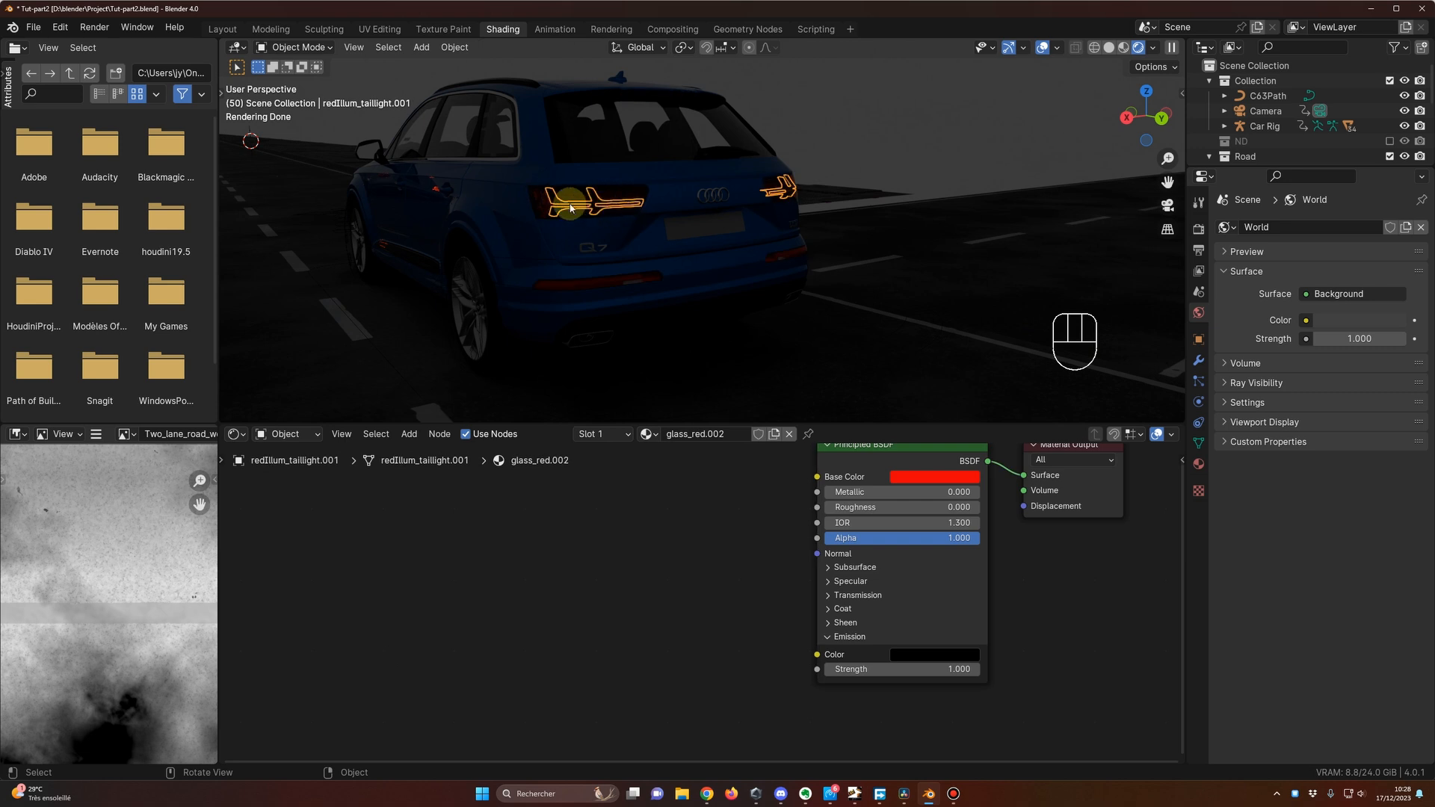
scroll(631, 244, "up", 2)
mouse_move(602, 244)
middle_mouse_down()
mouse_move(693, 246)
mouse_move(481, 247)
mouse_move(683, 225)
mouse_move(689, 237)
mouse_move(599, 234)
middle_mouse_up()
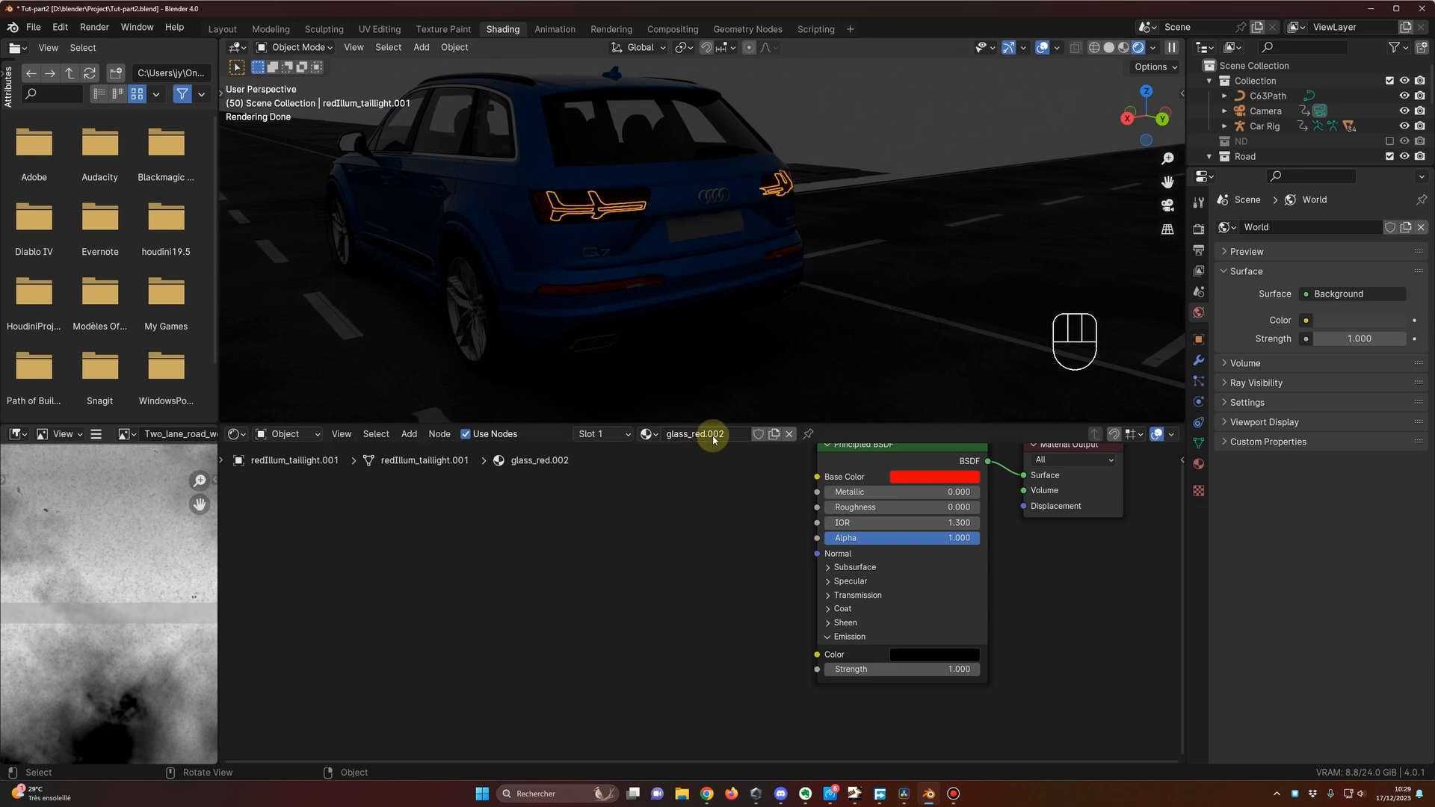
Copy the base colour hex E70008 into the light strips' emission colour and raise the emission strength to 3.8.
middle_click_drag(720, 281, 685, 276)
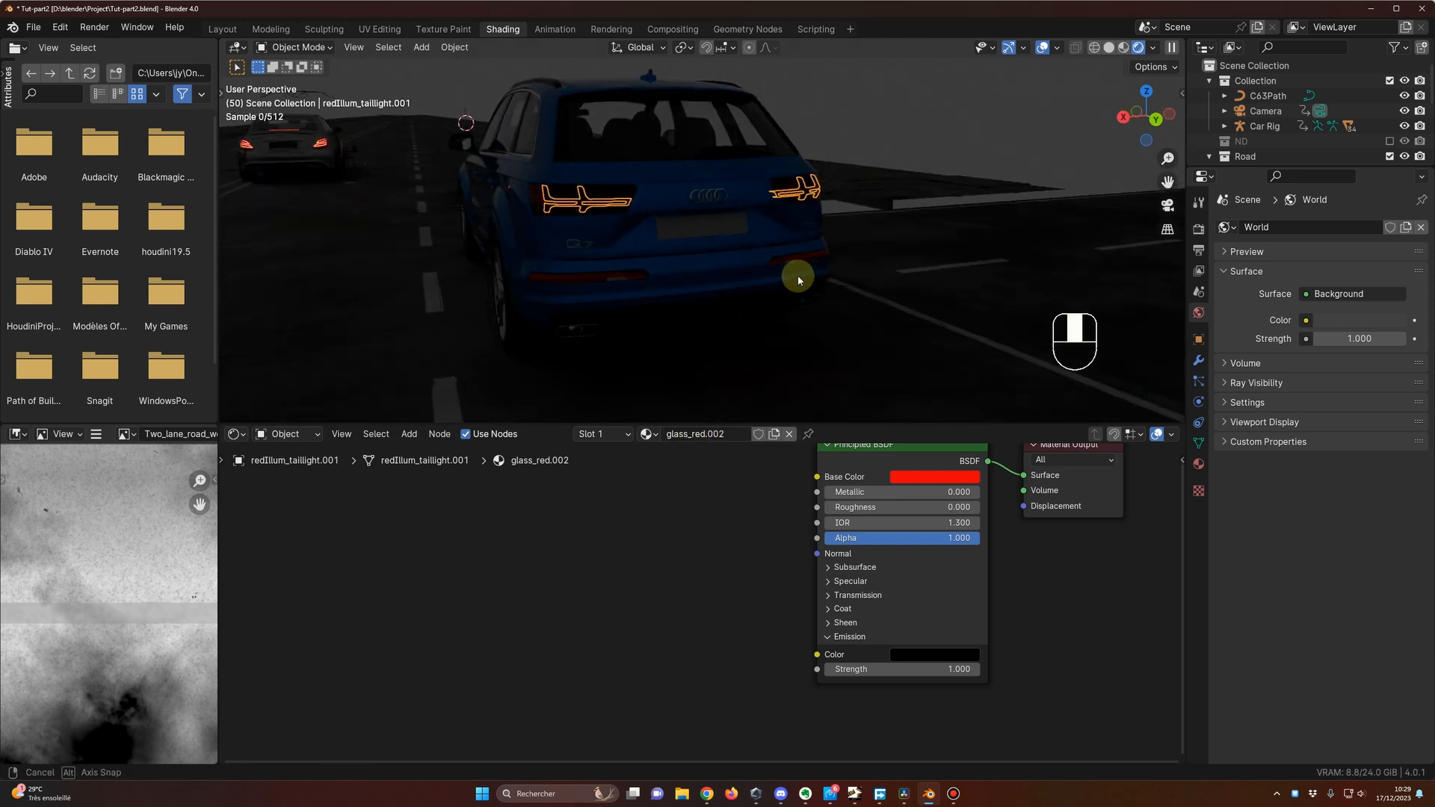
middle_click_drag(801, 362, 595, 214)
middle_click_drag(551, 282, 694, 316)
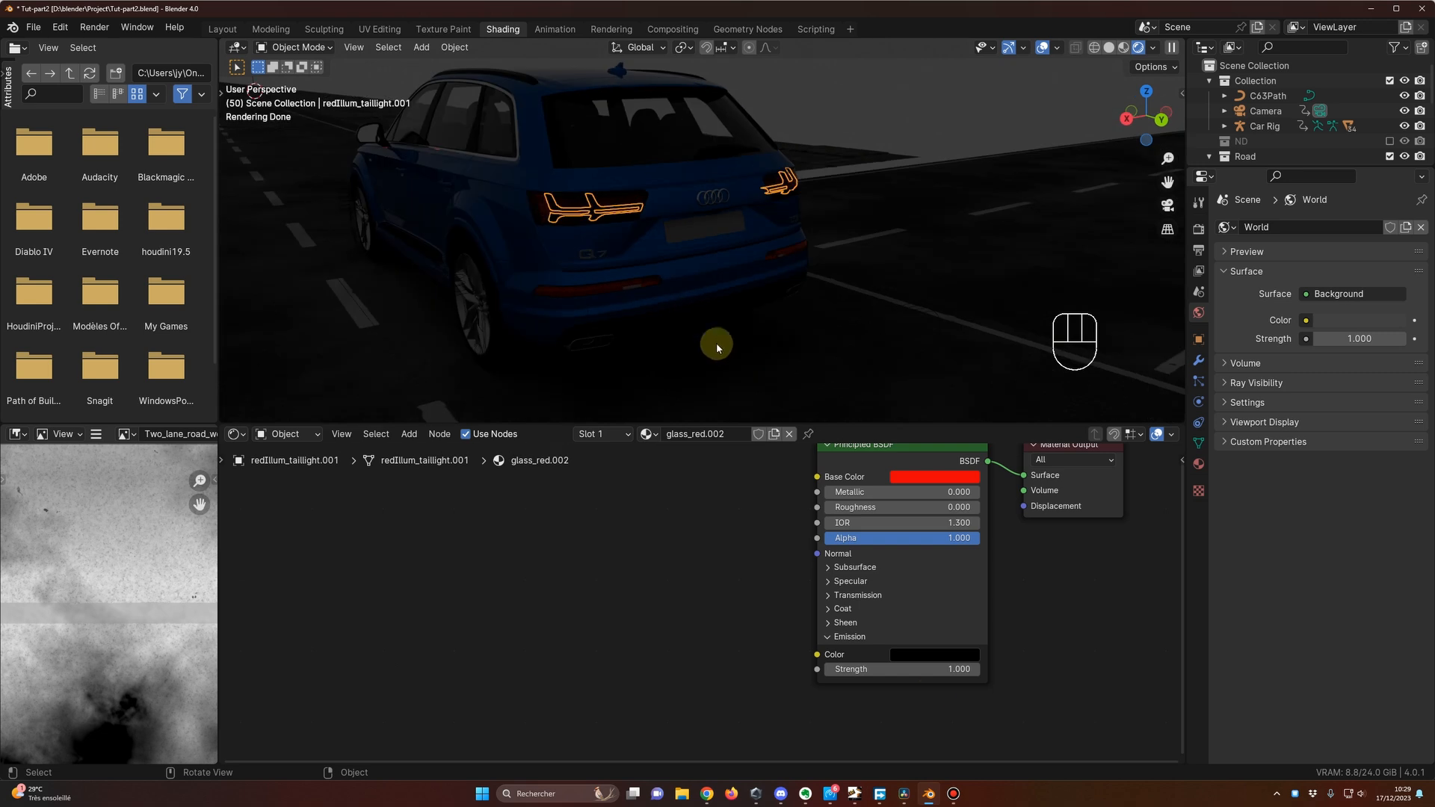
left_click(933, 482)
left_click(954, 414)
left_click(935, 655)
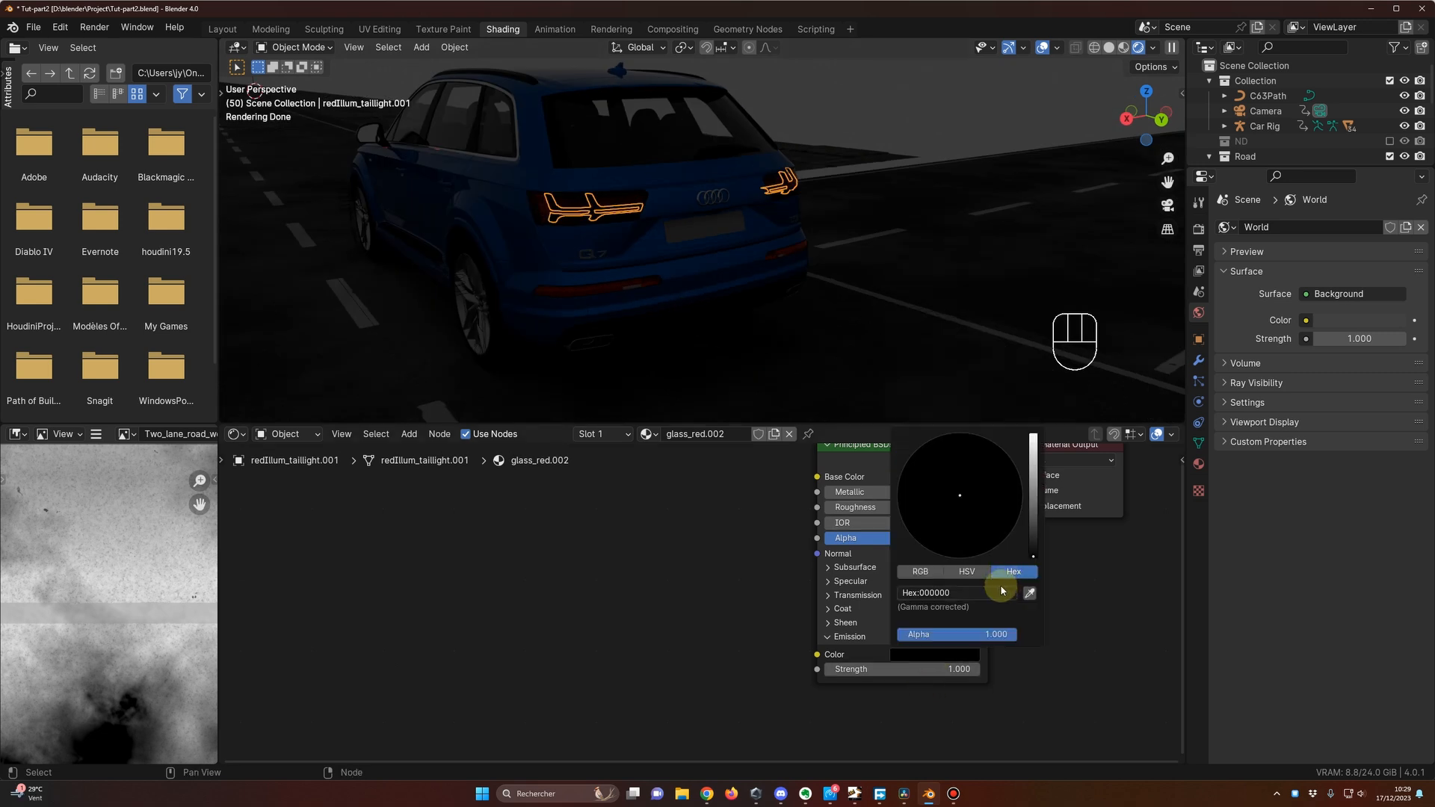
left_click(965, 590)
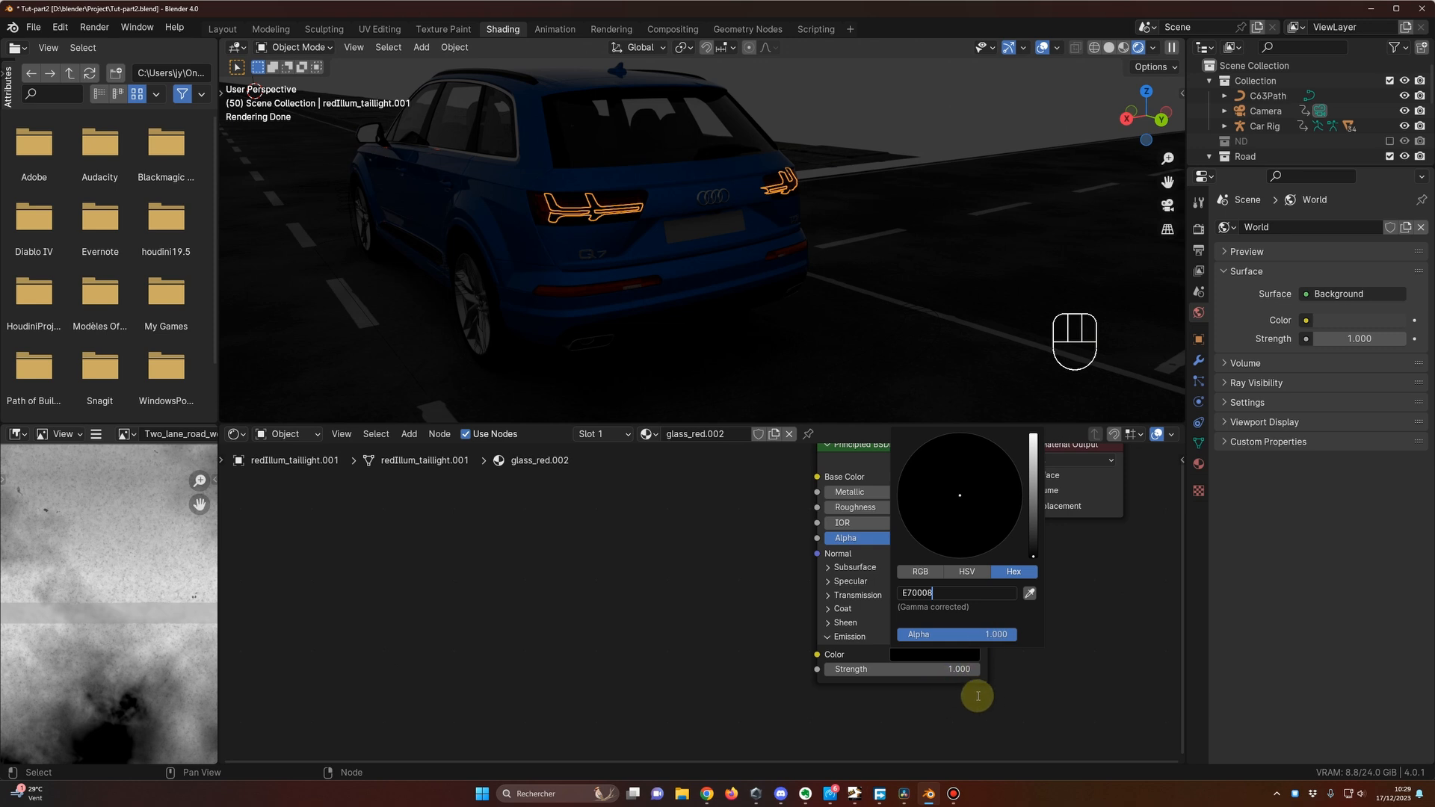
key("Return")
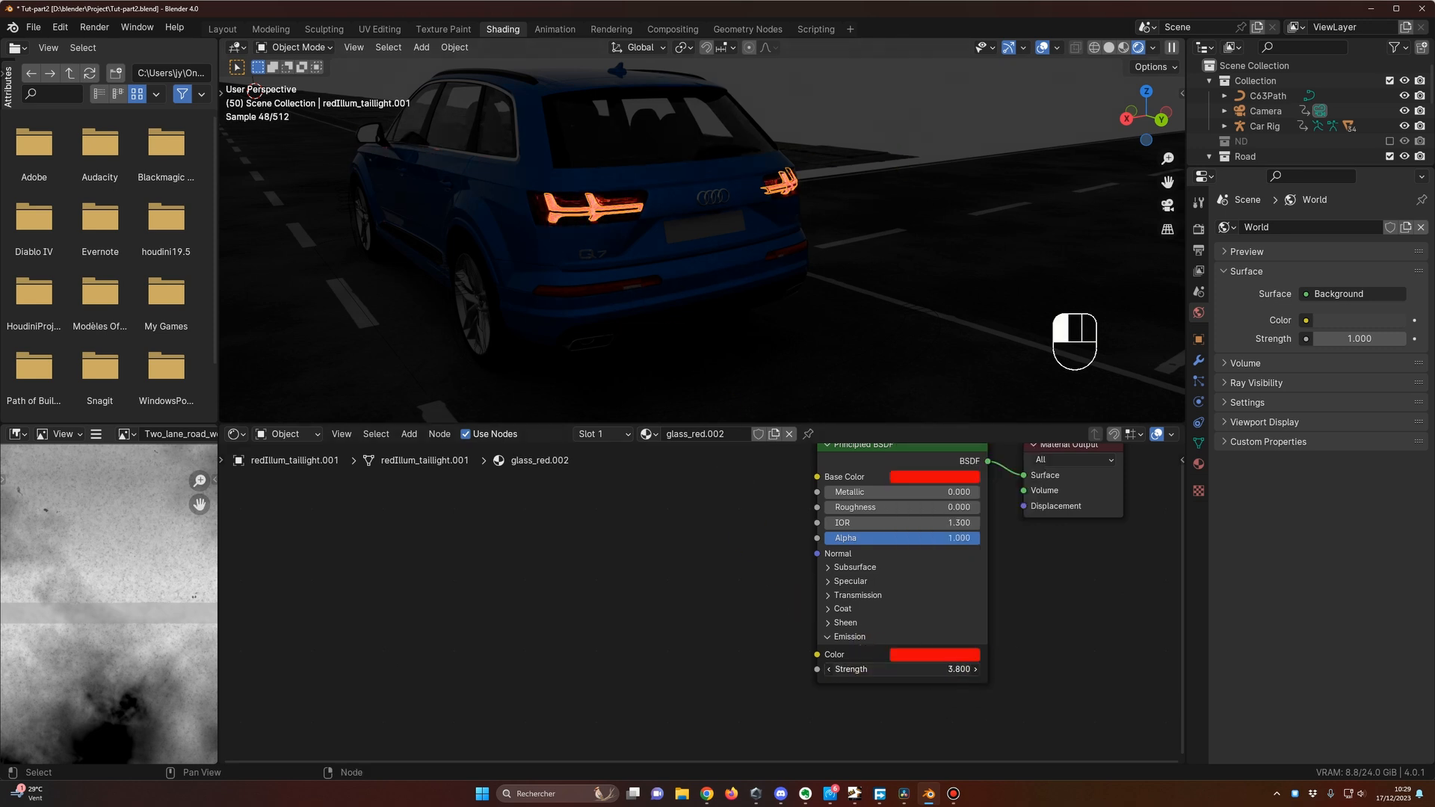
Darken the light strips' red emission colour and raise the emission strength to 20, checking the glow from behind both cars.
left_click(954, 655)
left_click_drag(1033, 443, 1033, 491)
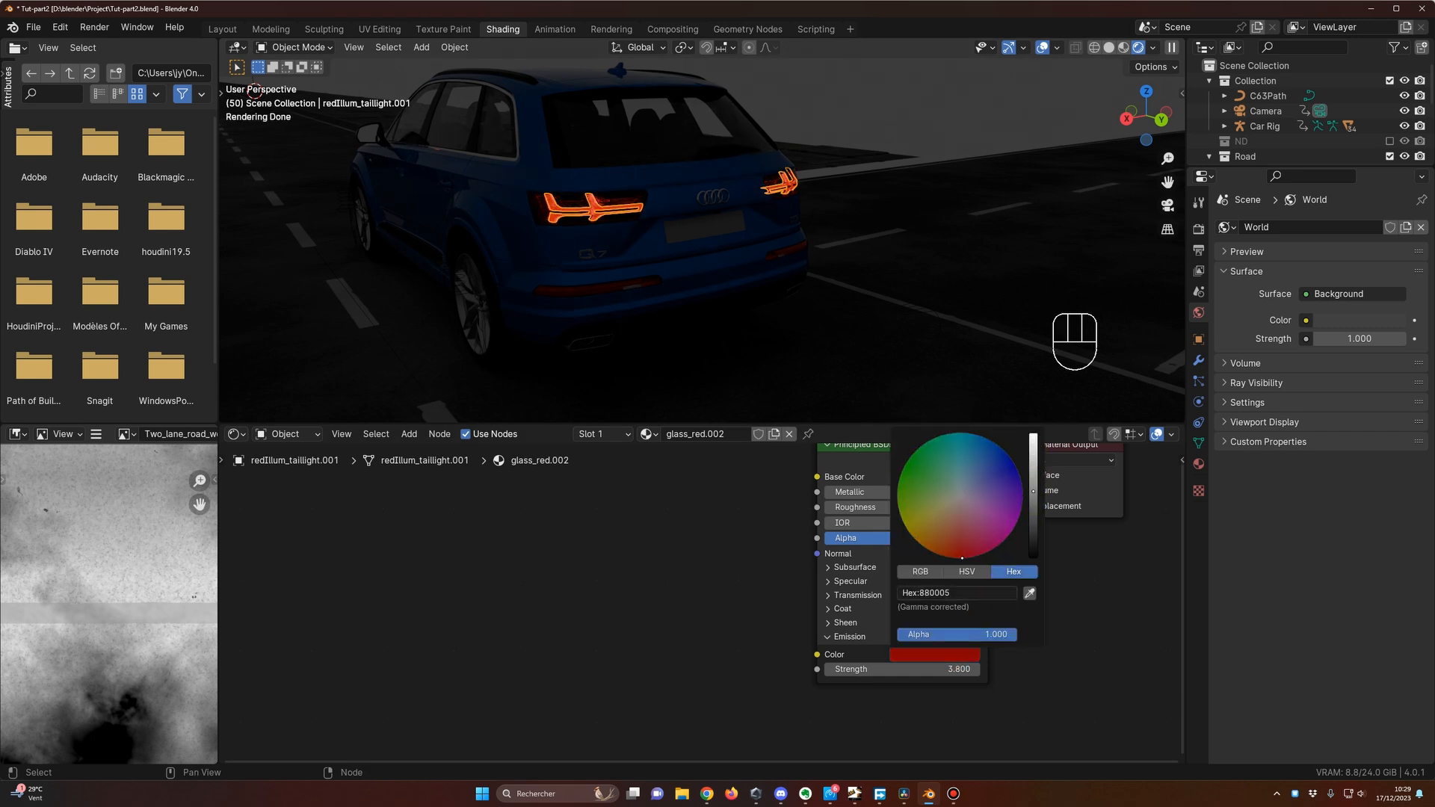
middle_click_drag(858, 176, 641, 211)
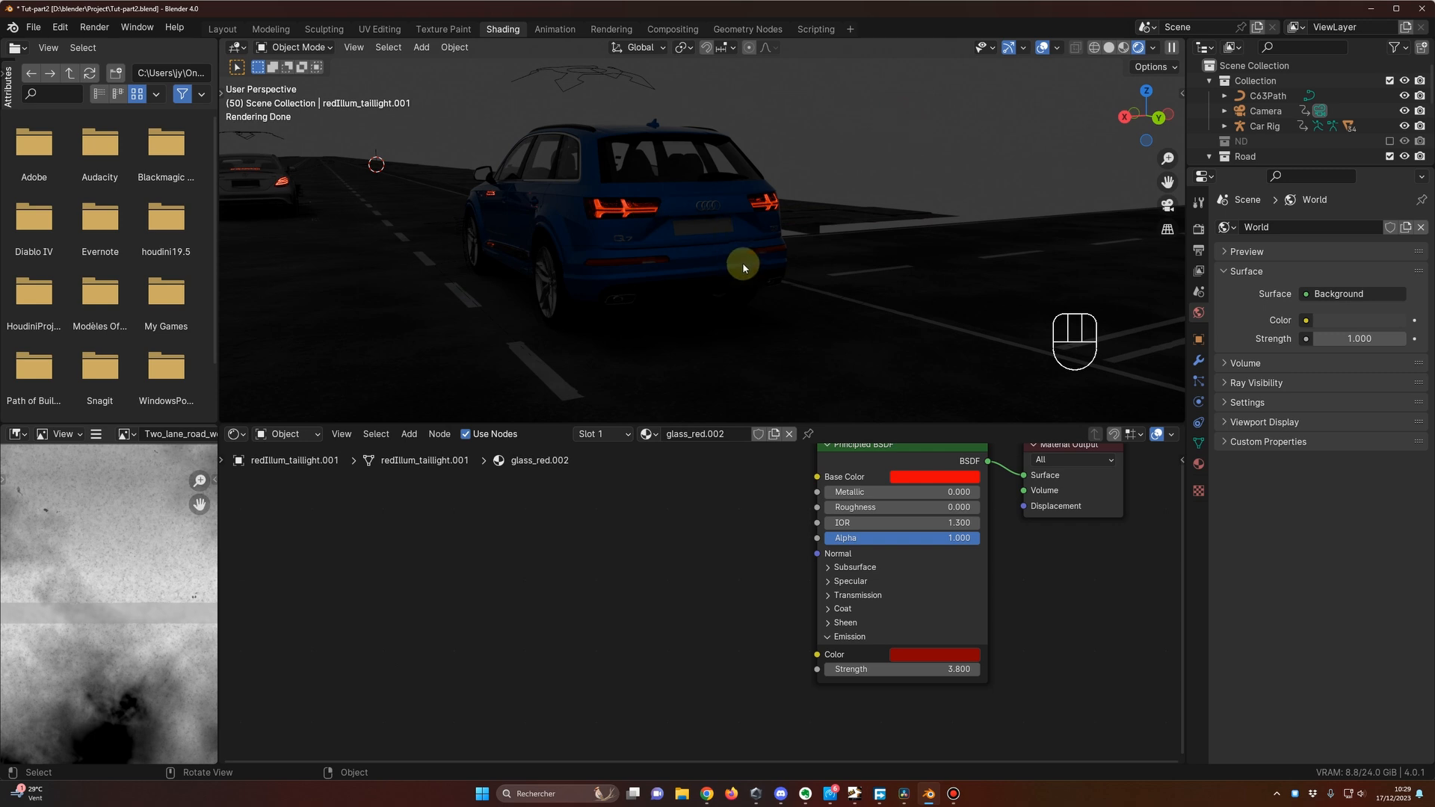
middle_click_drag(728, 291, 695, 263)
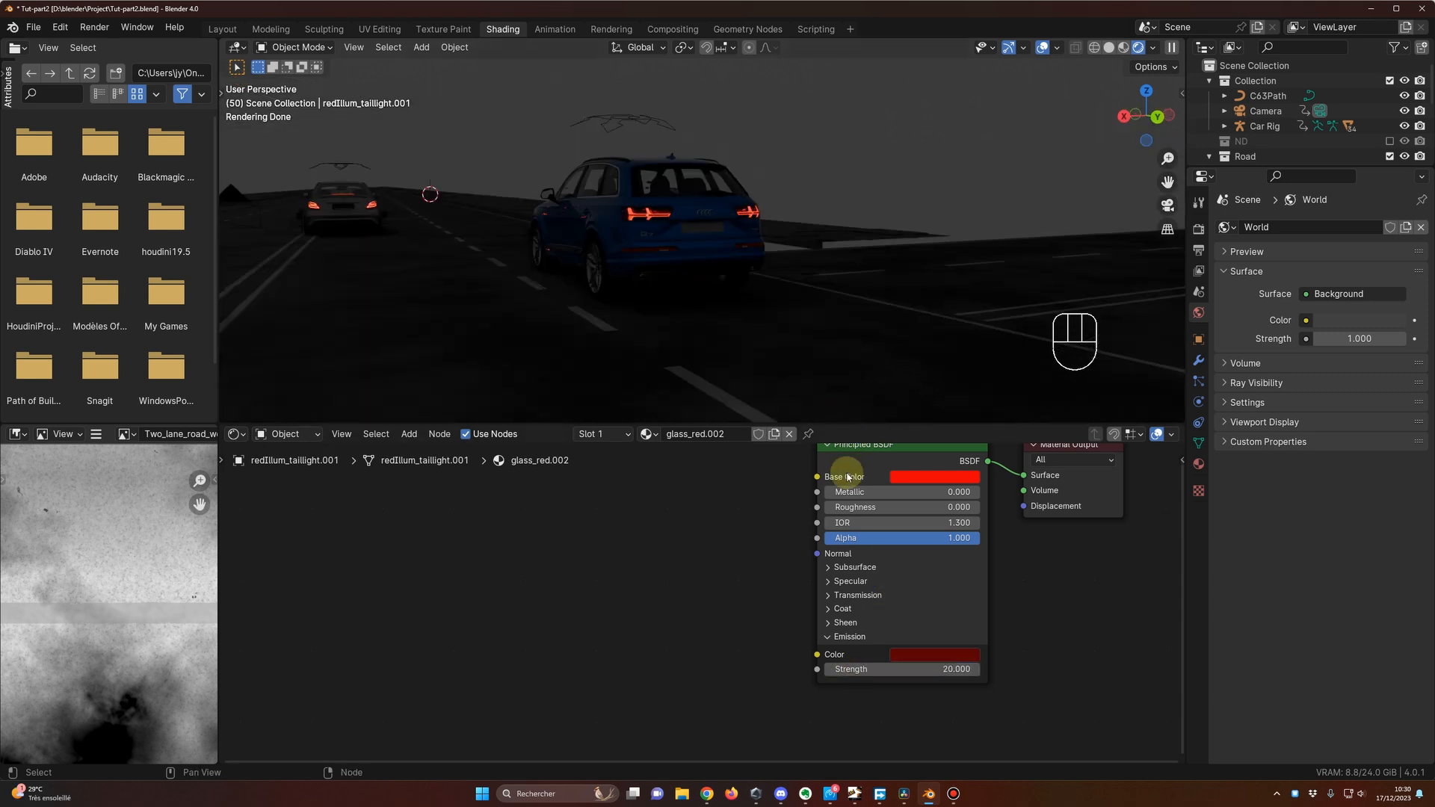
middle_click_drag(707, 528, 703, 566)
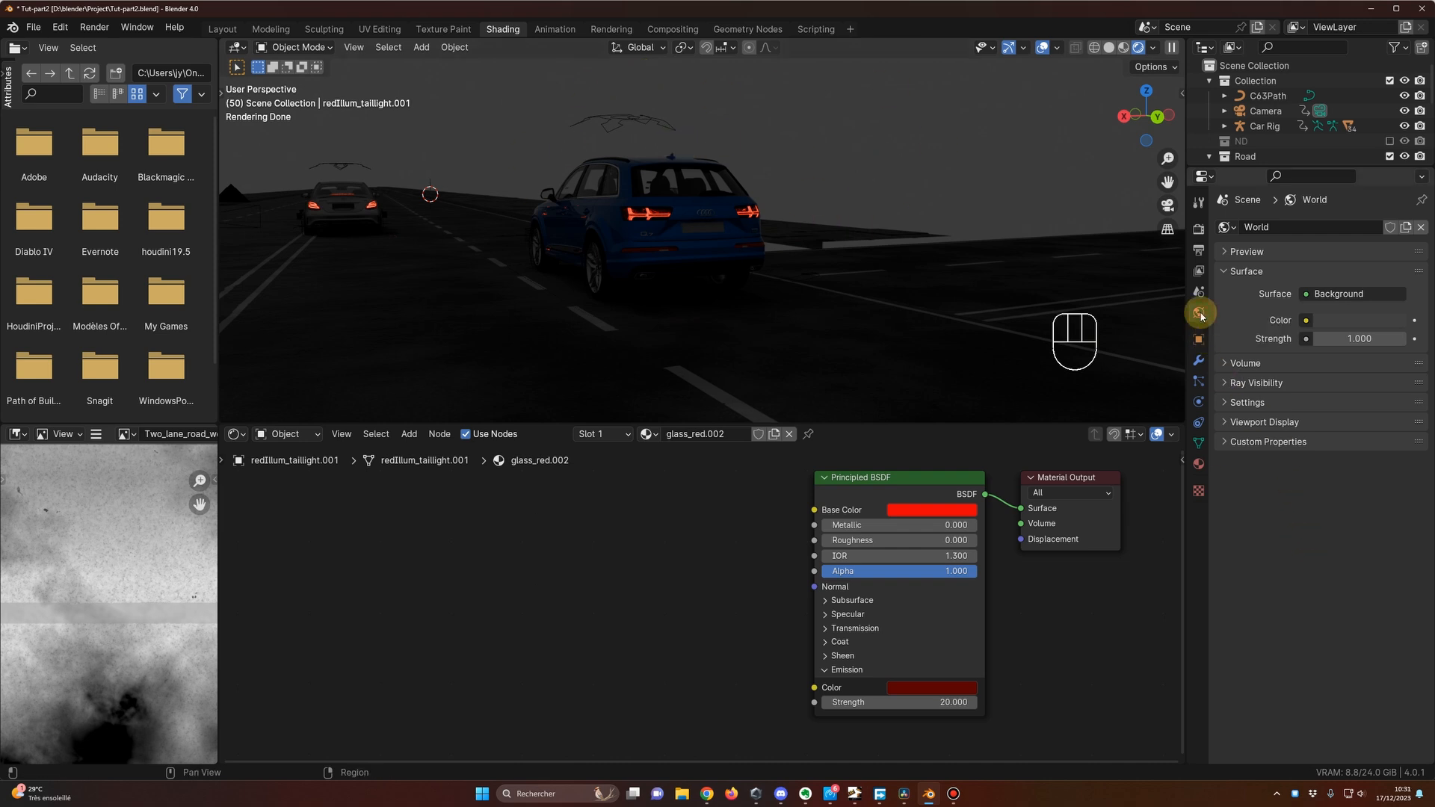
Set the World background strength to 0 so only the car lights illuminate the scene.
left_click(1352, 341)
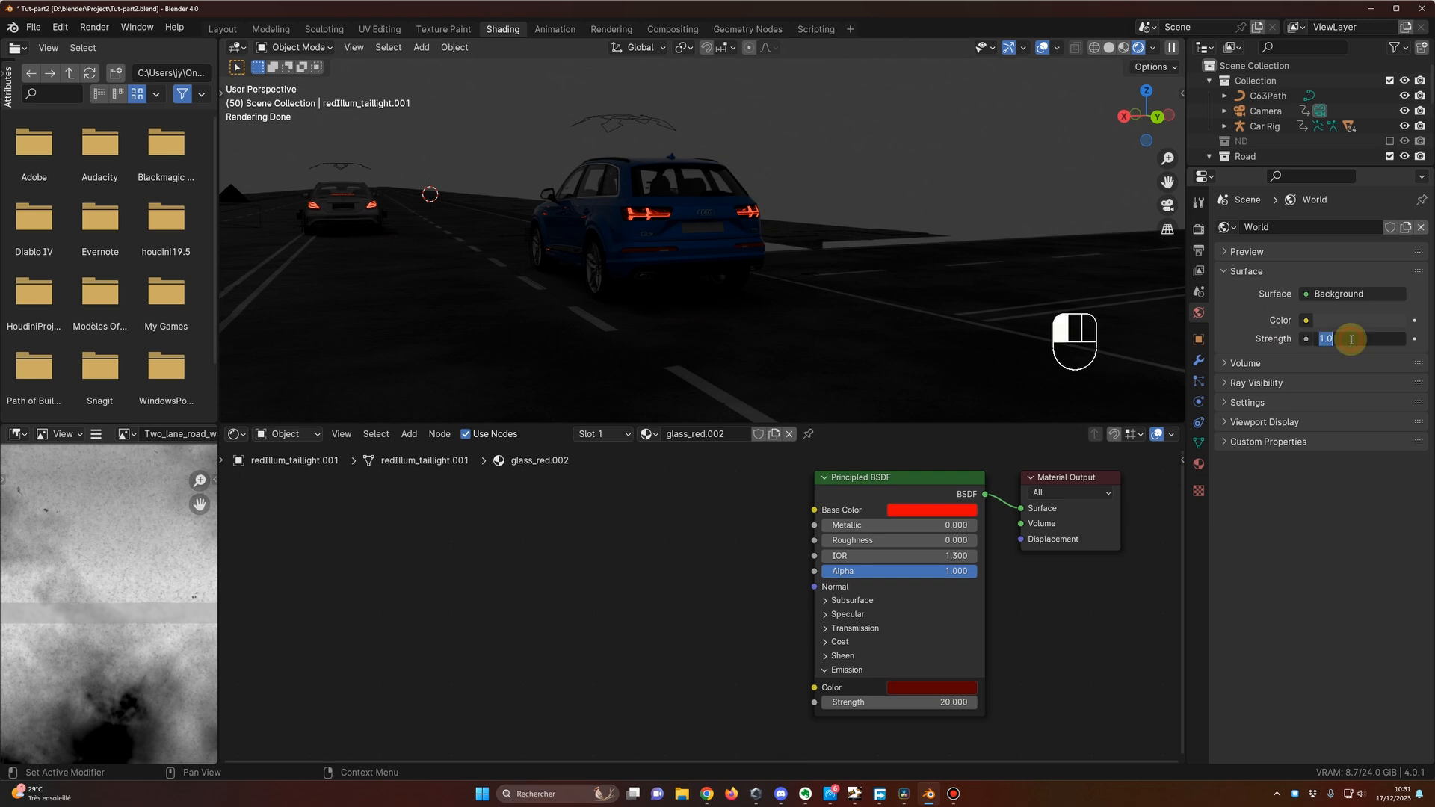
type("0")
key("Return")
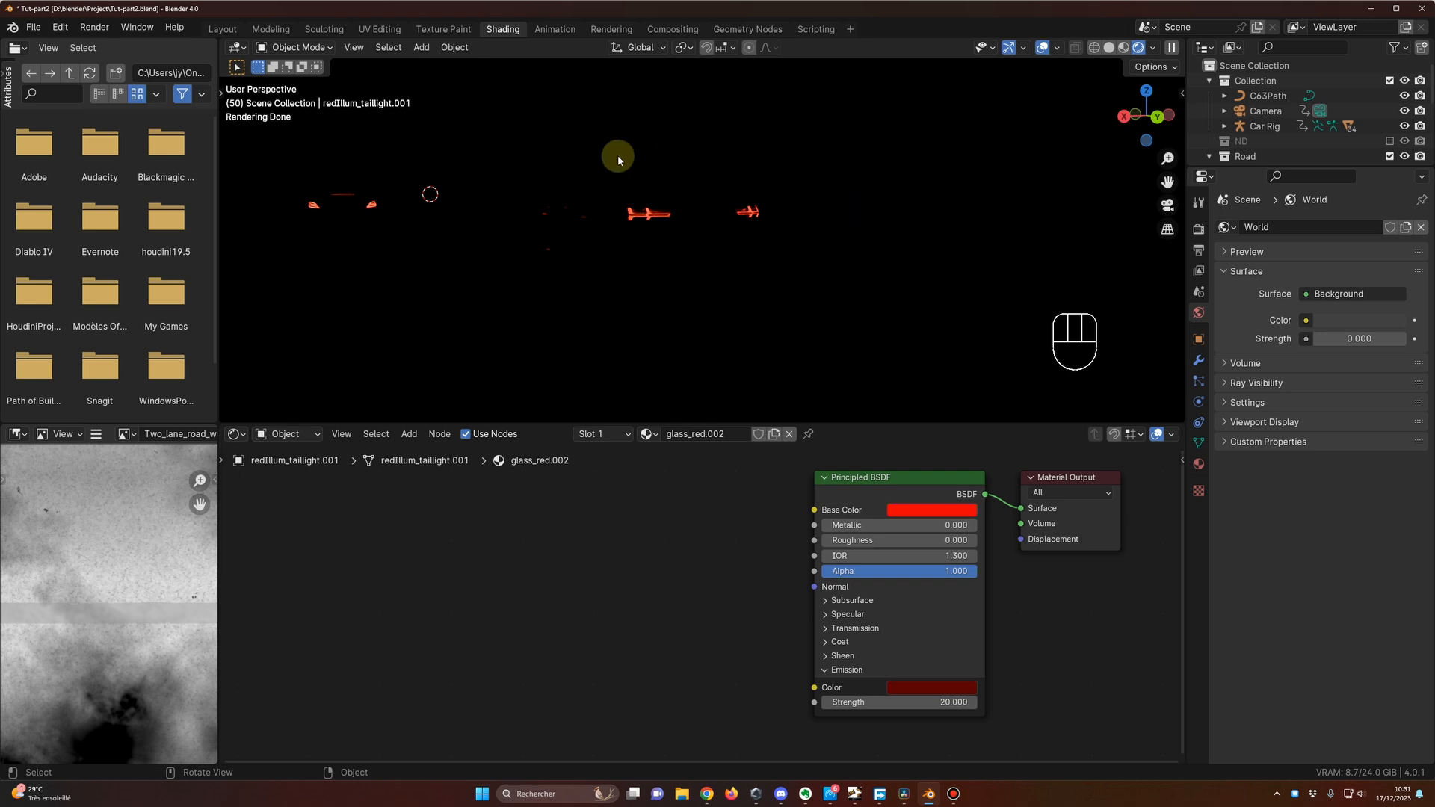
Select the glassX_headlights_r.001 headlight glass at the front of the Audi and examine it up close in rendered shading.
middle_click_drag(841, 240, 784, 253)
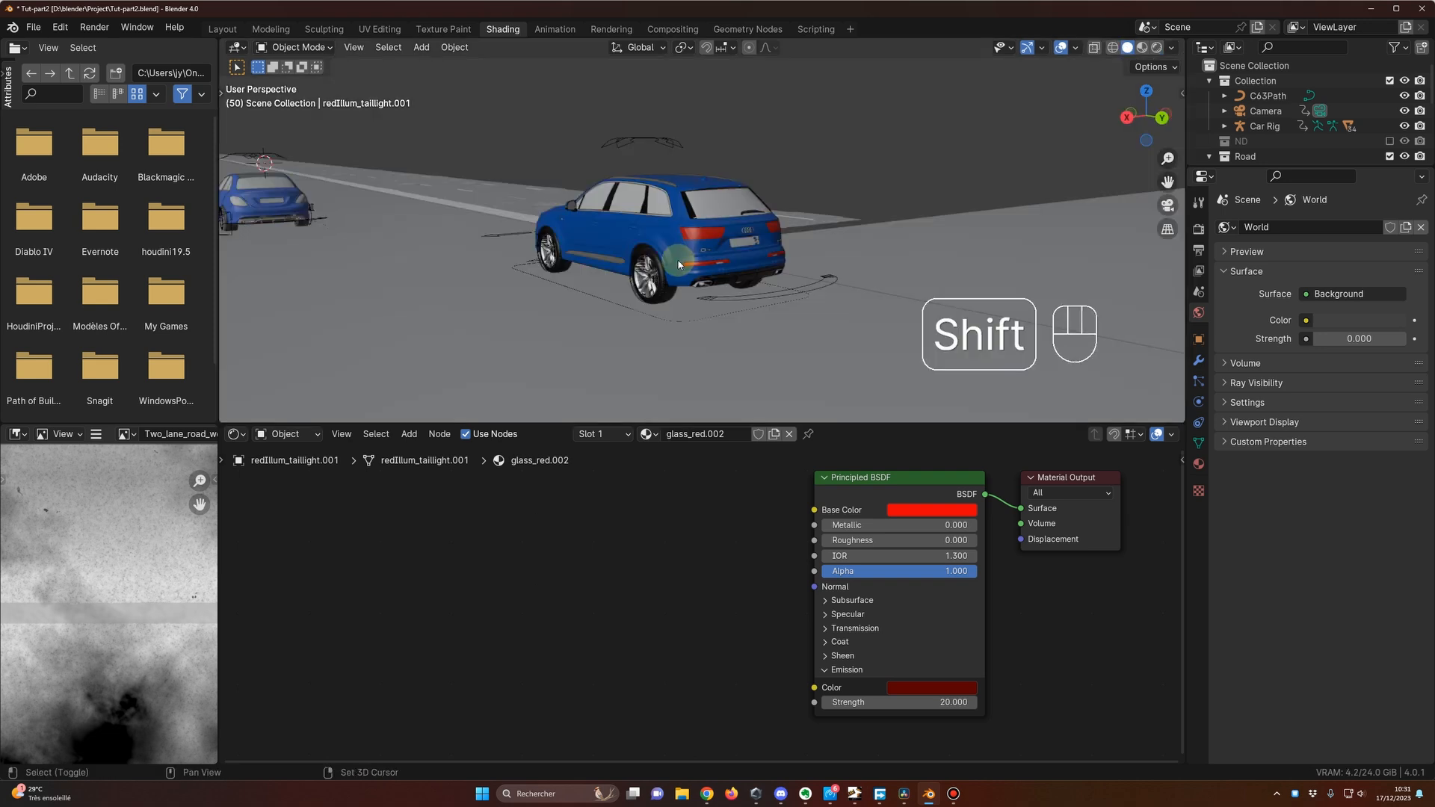
middle_click_drag(678, 265, 516, 310)
middle_click_drag(613, 309, 568, 271)
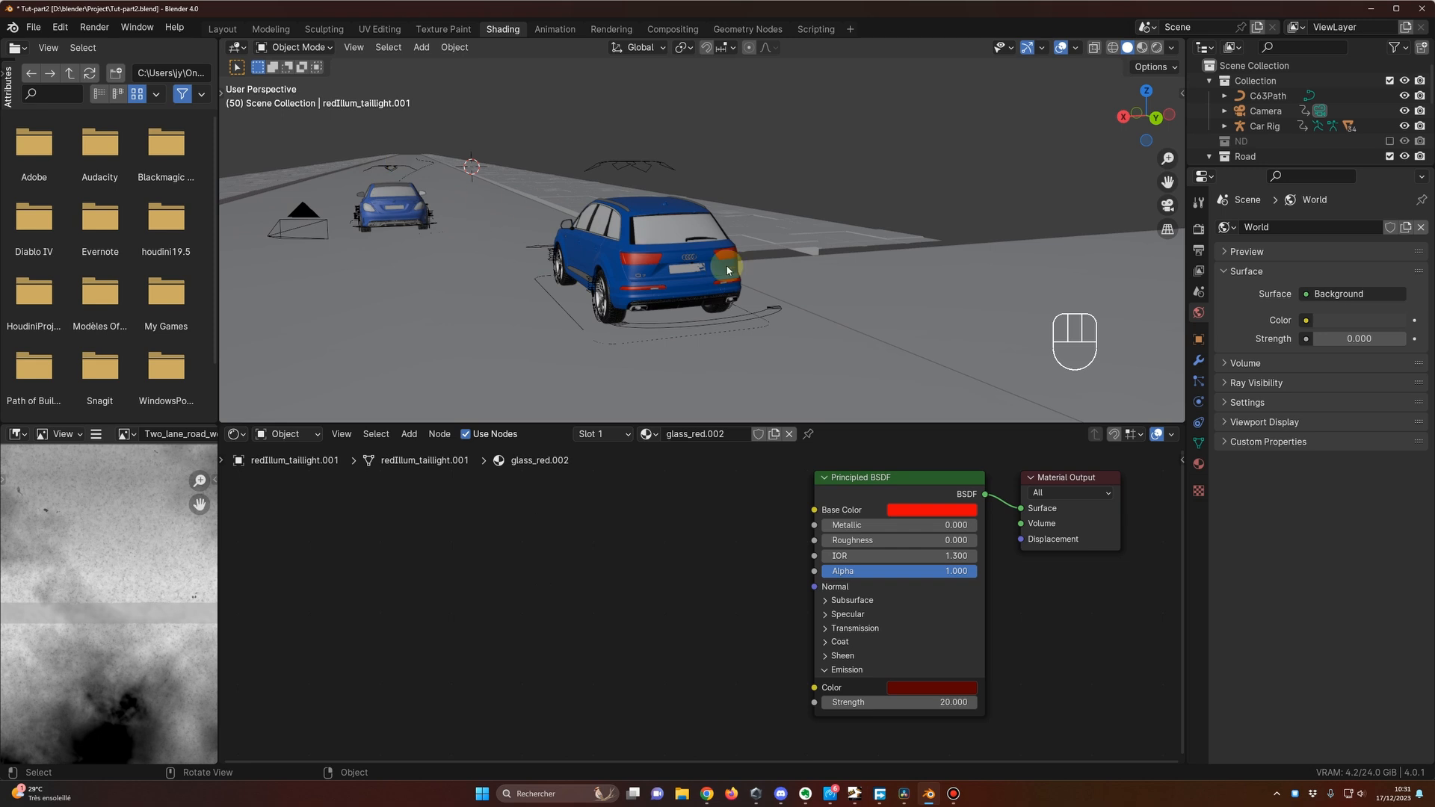
middle_click_drag(649, 246, 570, 271)
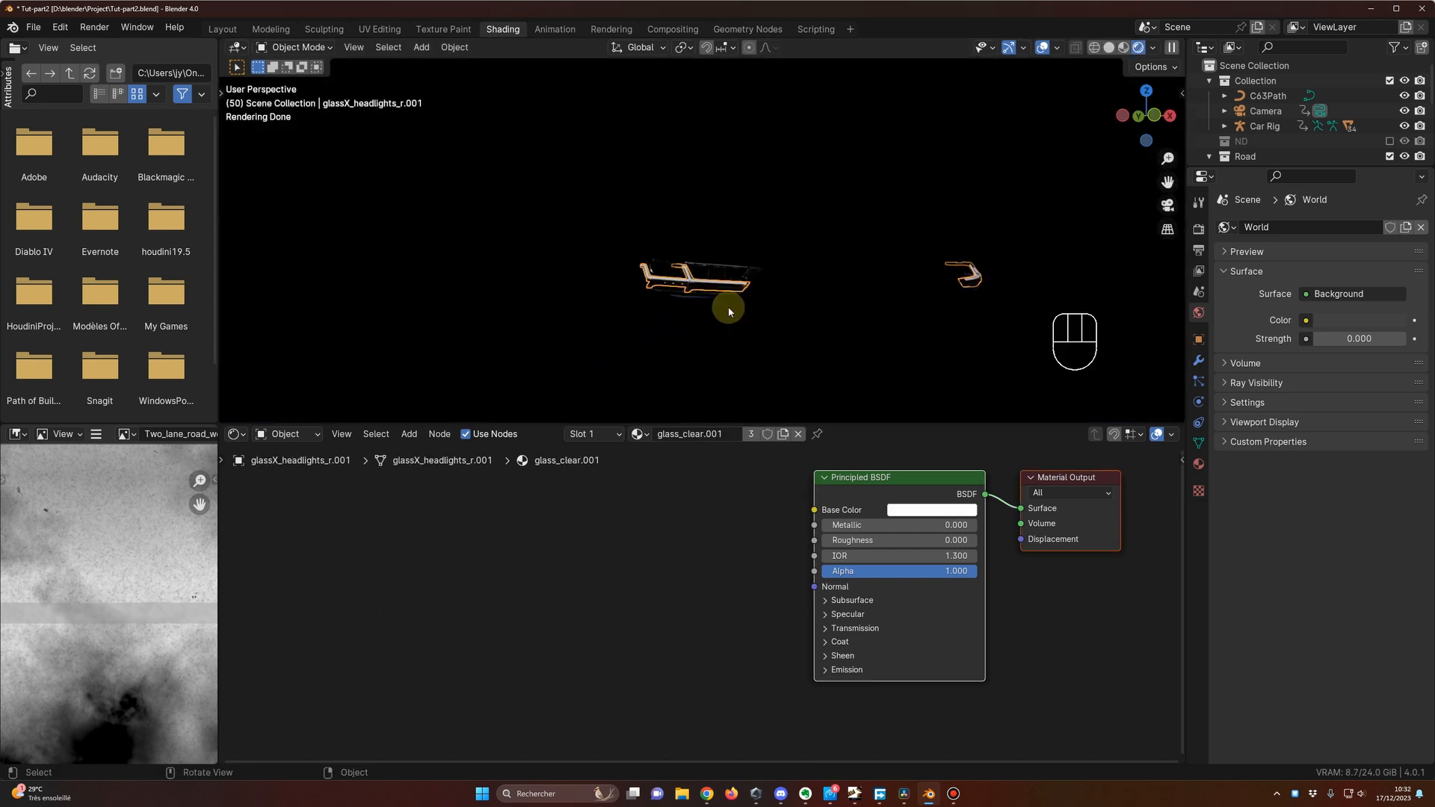
middle_click_drag(756, 301, 729, 299, "shift")
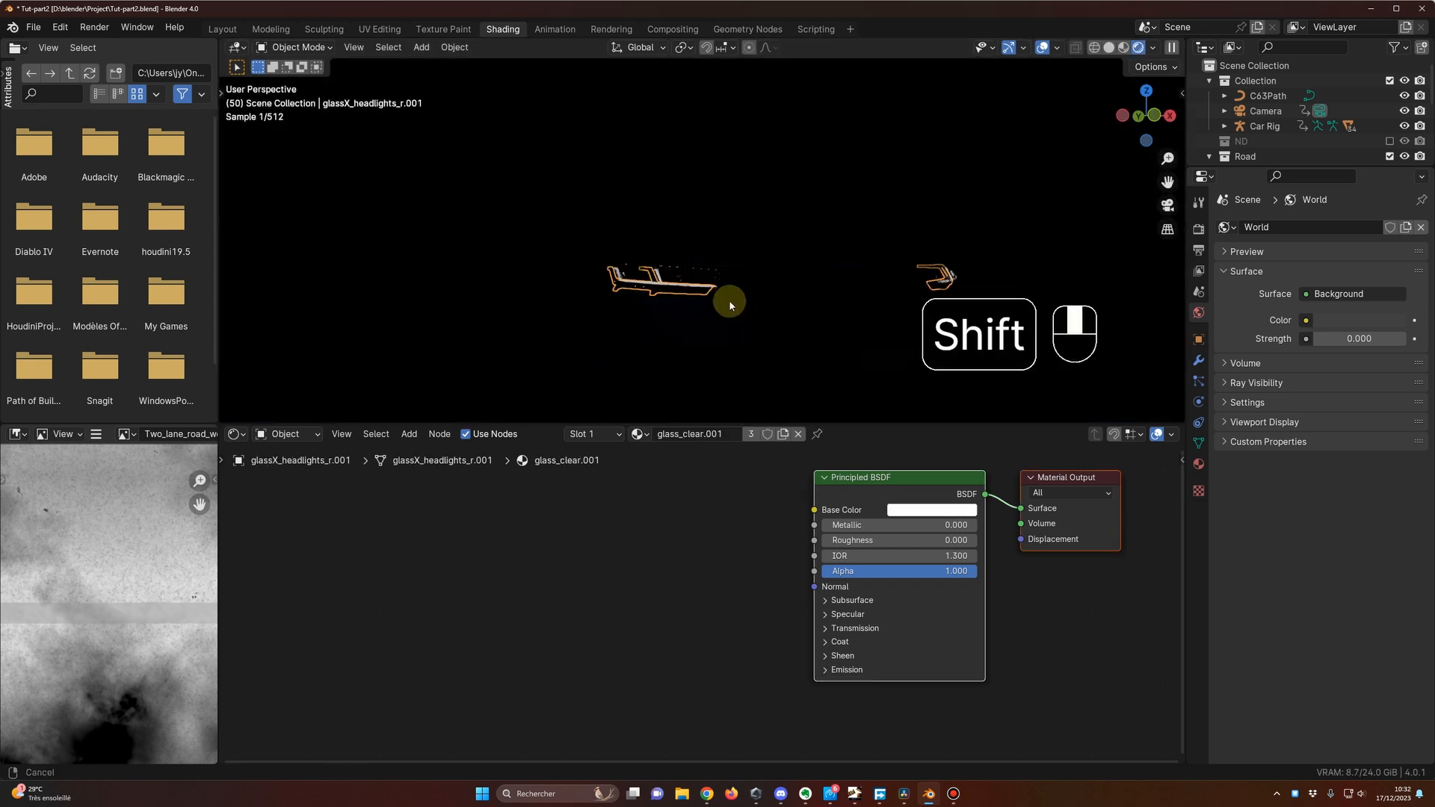
scroll(687, 298, "up", 3)
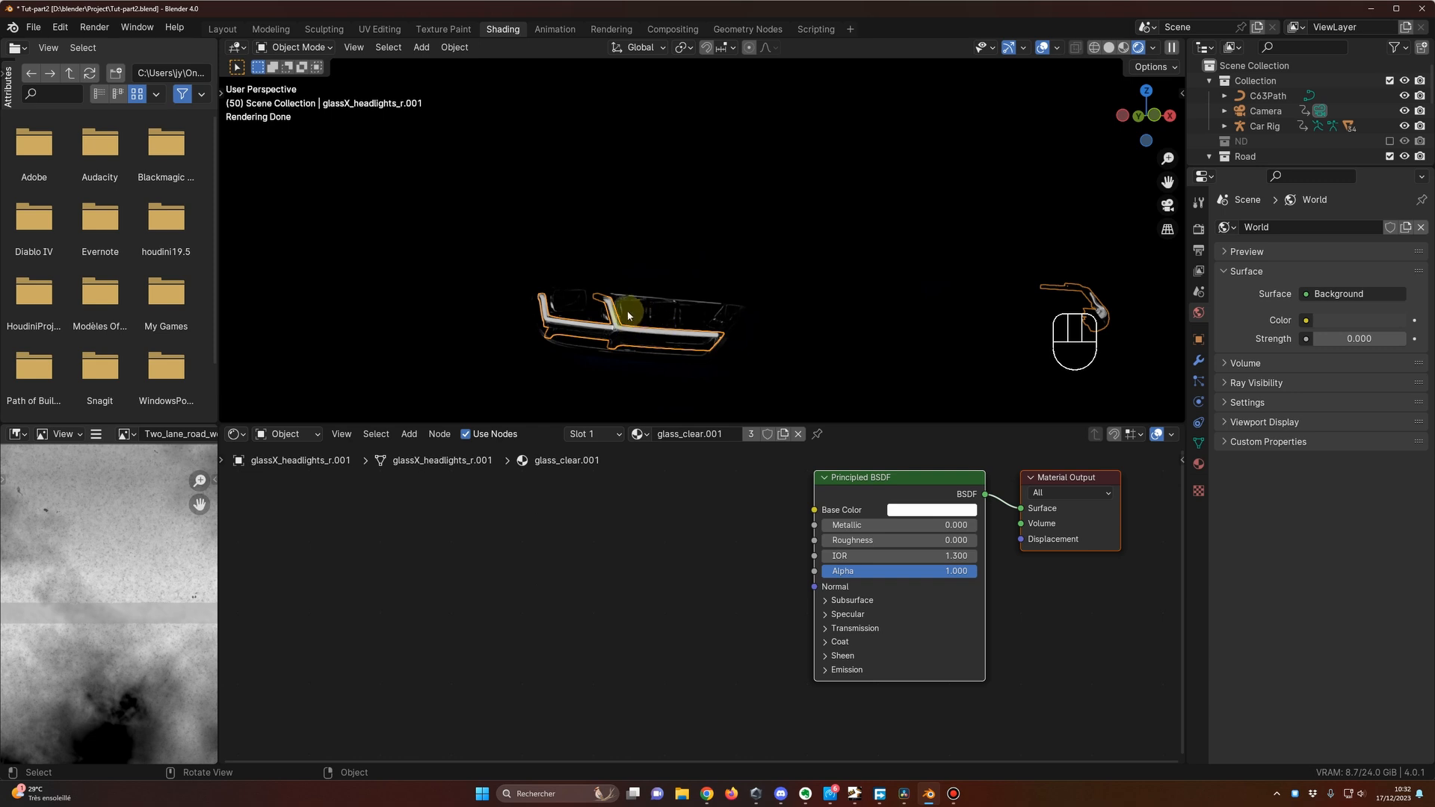
scroll(645, 317, "down", 3)
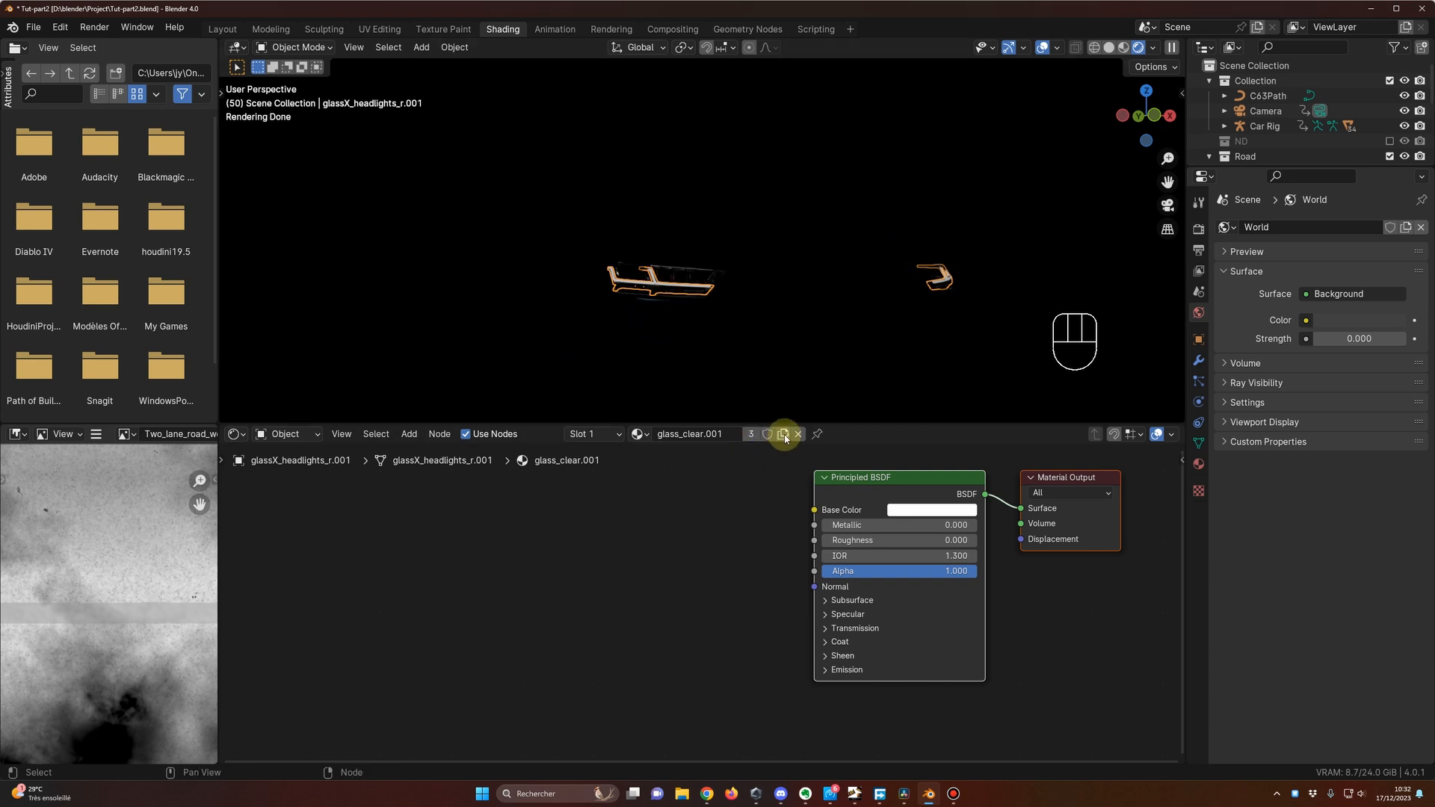
Make a separate copy of the headlight glass's glass_clear.001 material and set its emission colour to light grey B4B4B4.
left_click(783, 435)
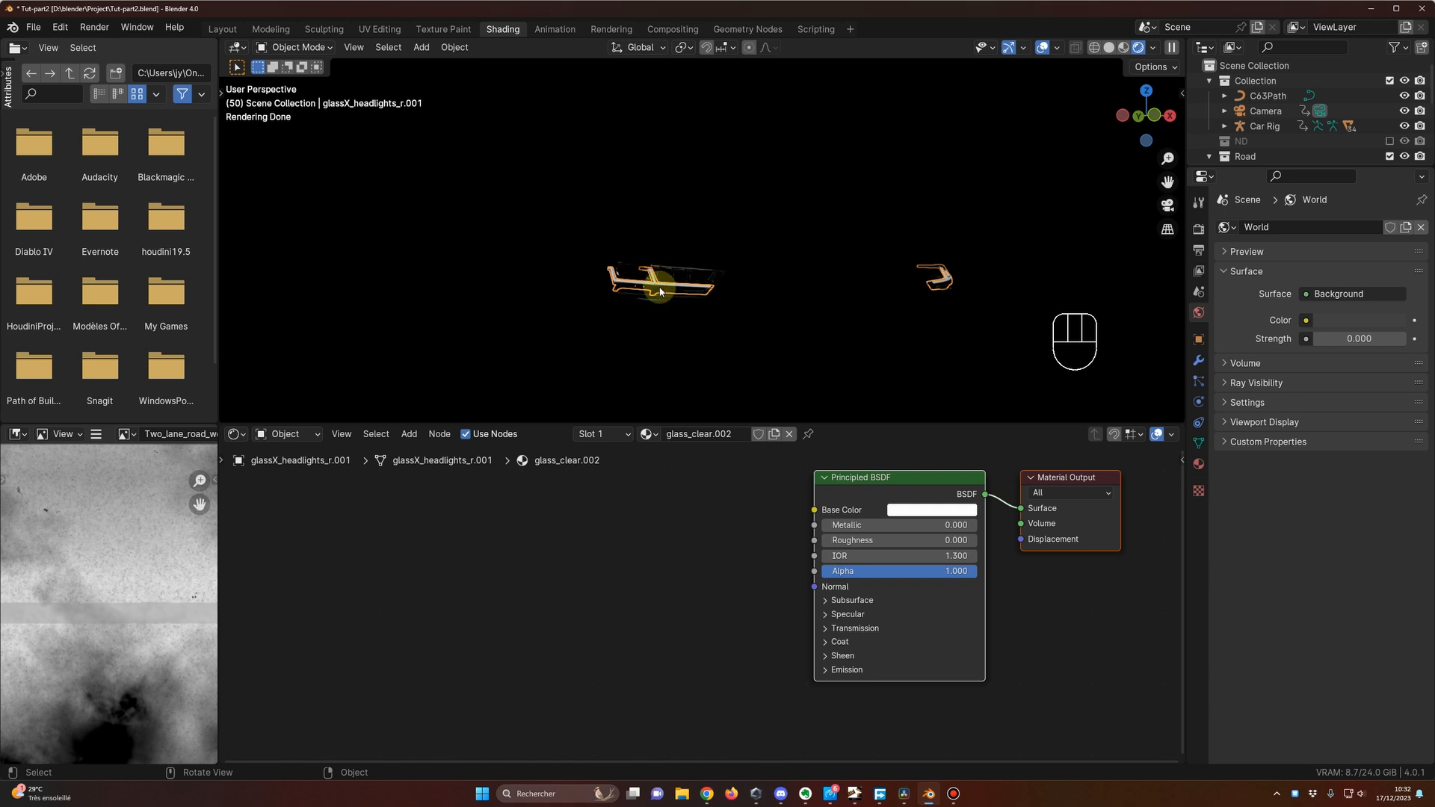
left_click(833, 670)
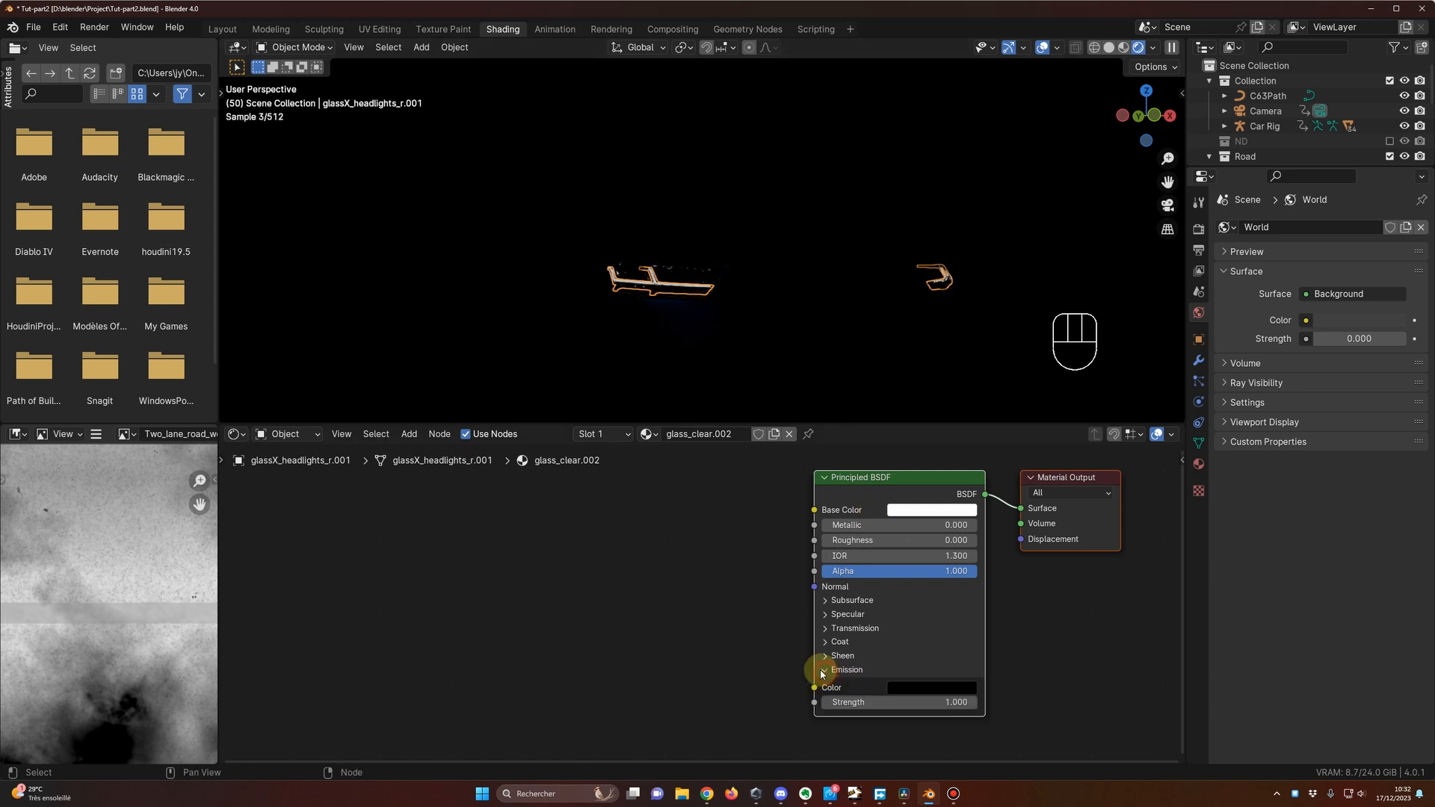
scroll(831, 680, "down", 2)
left_click(878, 670)
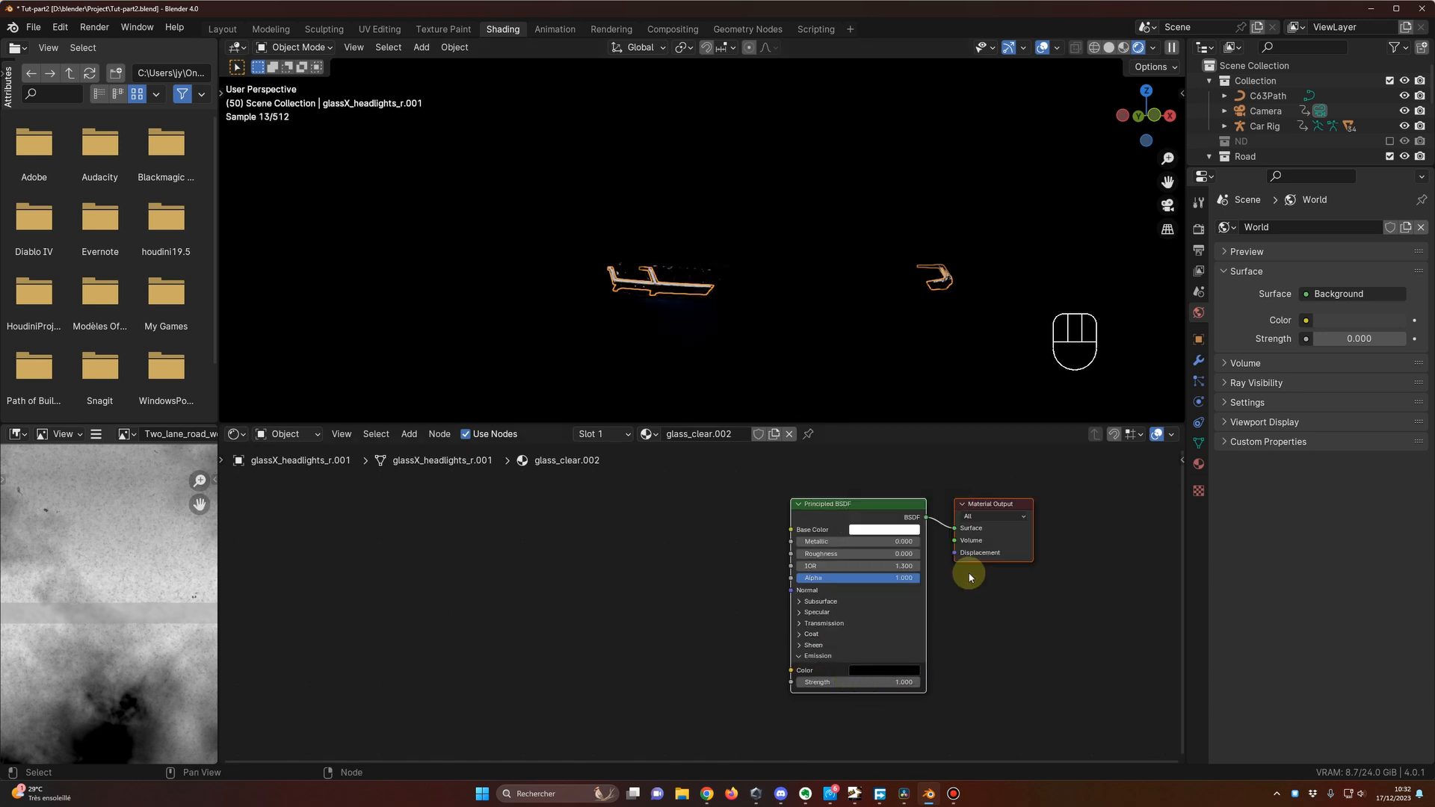
left_click(904, 669)
left_click_drag(961, 592, 962, 523)
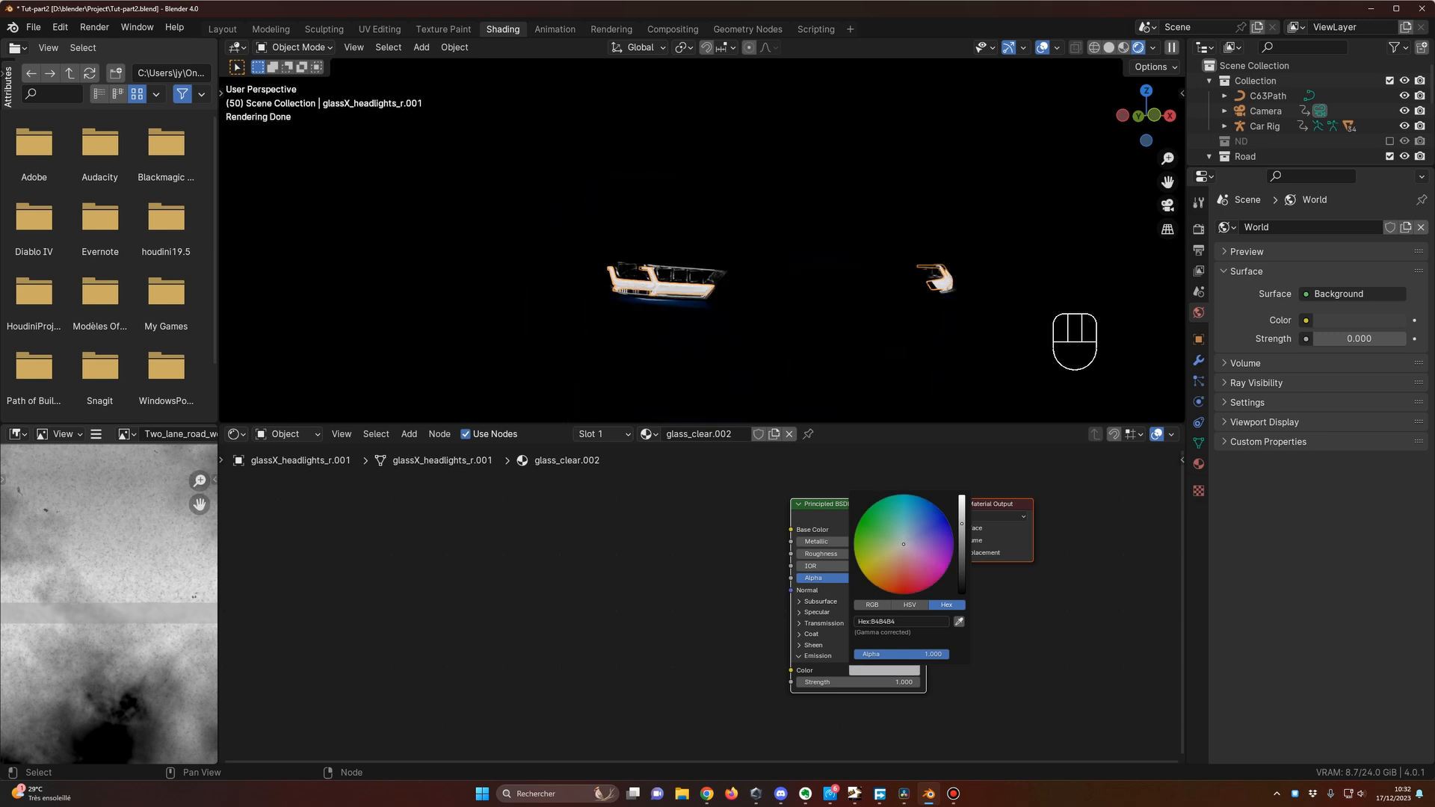
Set the headlight glass's emission strength to 10, check the glow from the front, and increase the strength to 20.
left_click(891, 682)
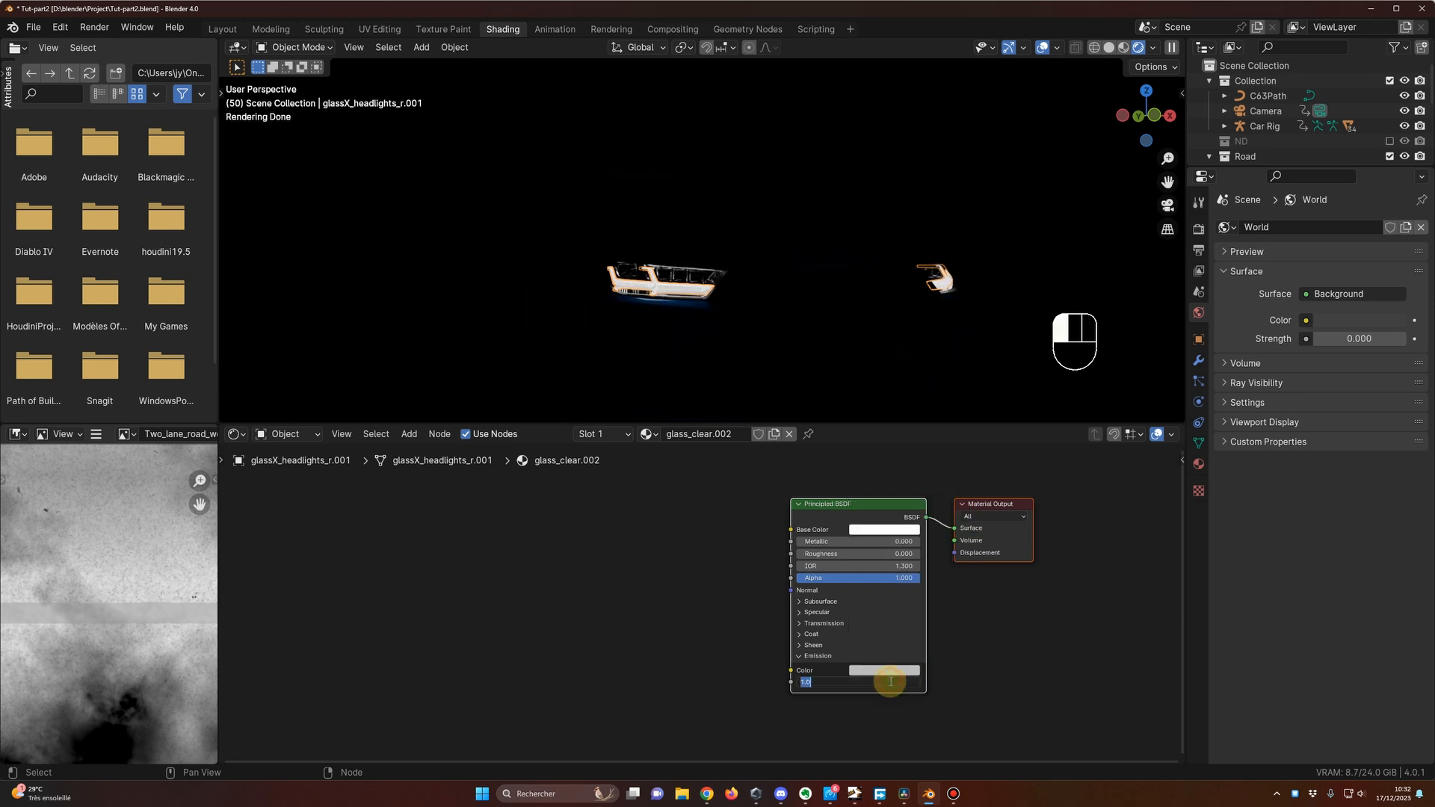
type("10")
key("Return")
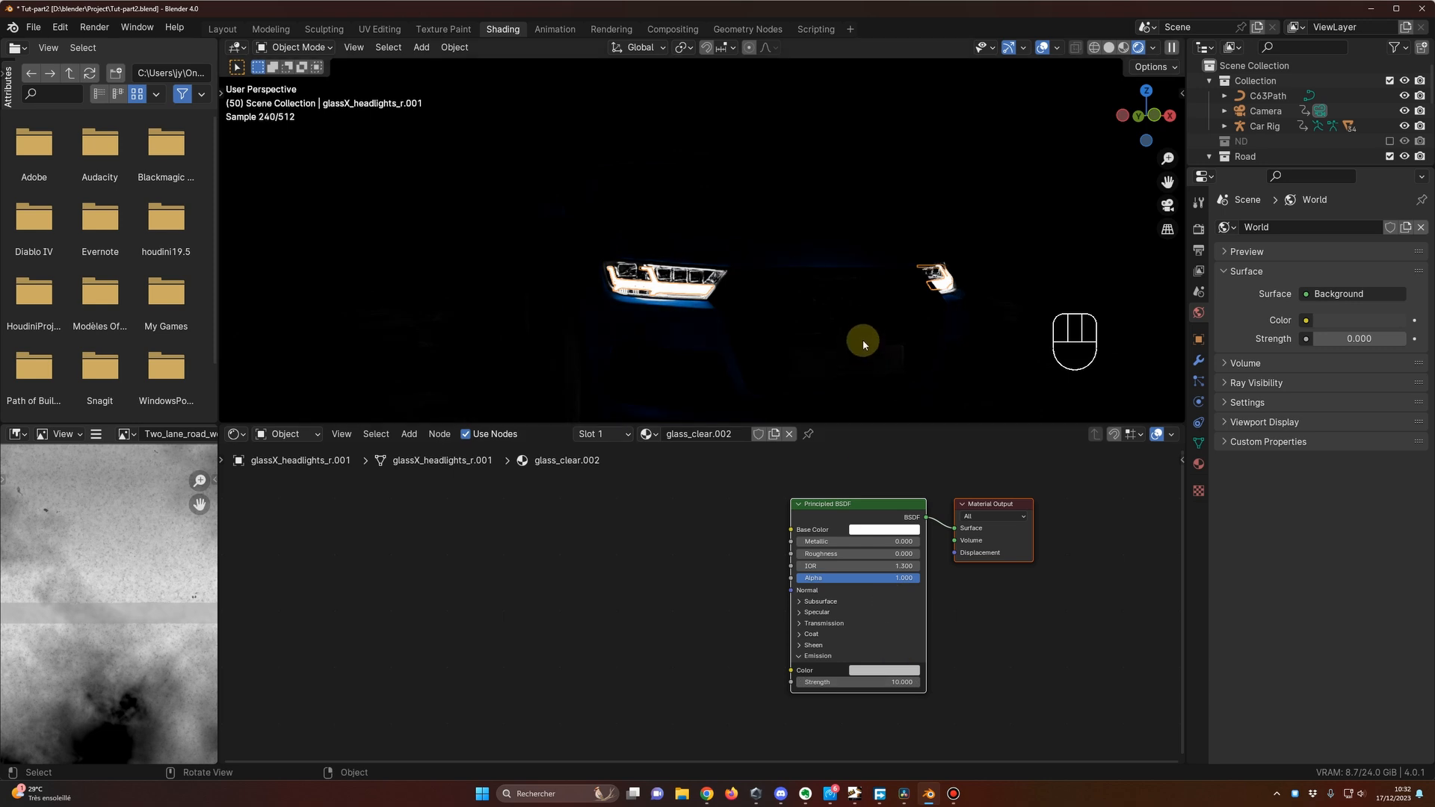
middle_click_drag(862, 333, 874, 240)
middle_click_drag(553, 253, 692, 253)
scroll(787, 331, "up", 3)
scroll(801, 320, "down", 4)
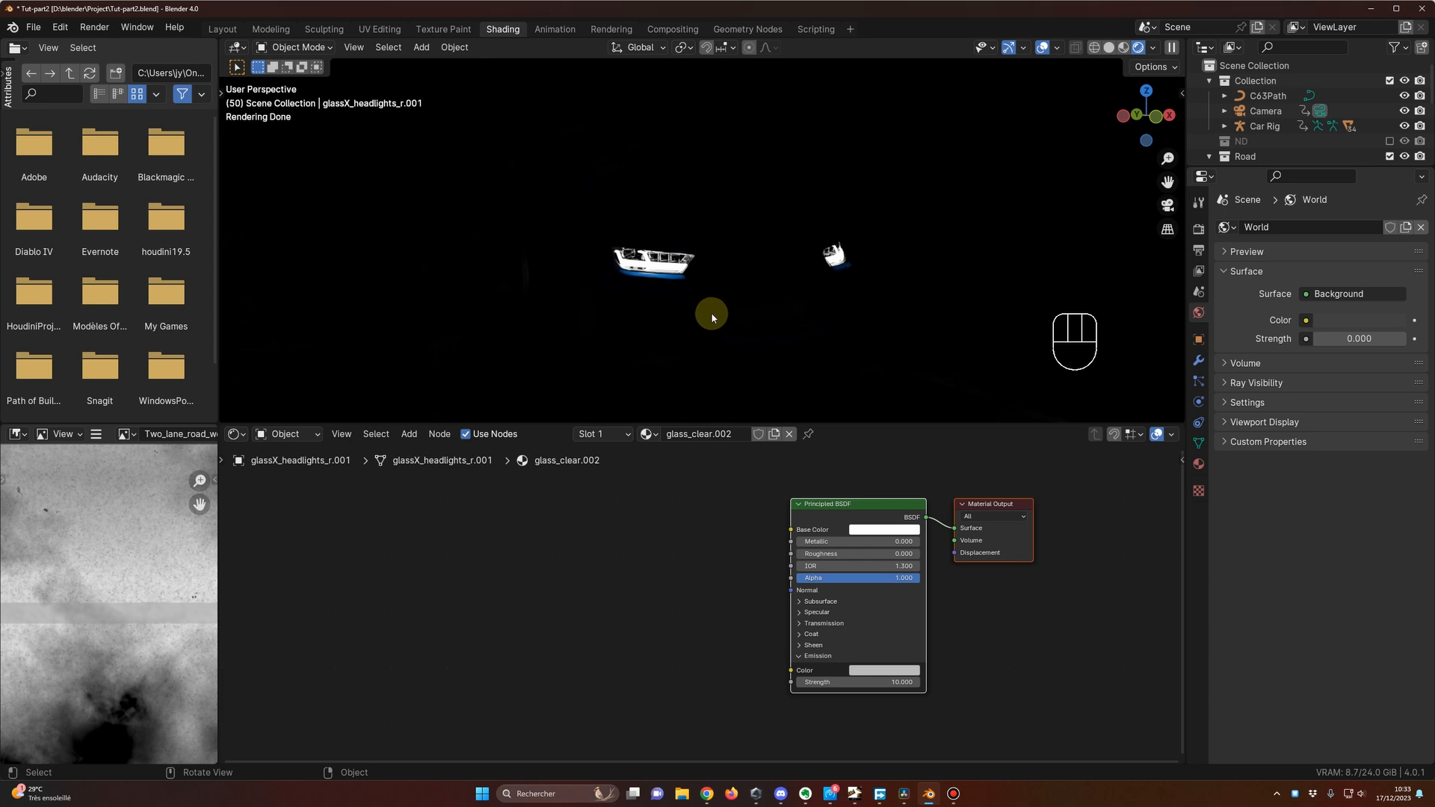
scroll(710, 311, "up", 2)
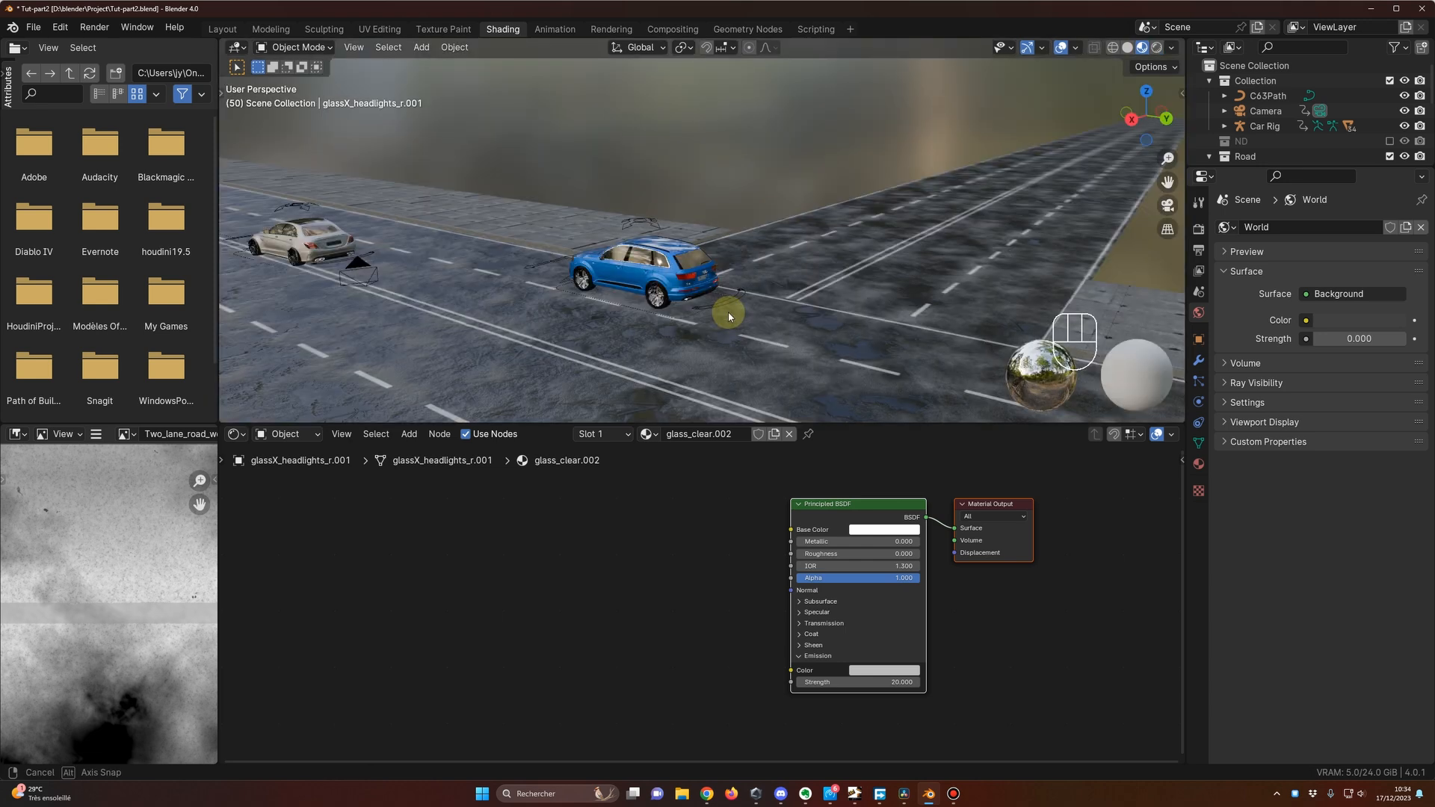
mouse_move(728, 312)
middle_mouse_down()
mouse_move(777, 333)
mouse_move(849, 334)
mouse_move(711, 352)
mouse_move(676, 296)
middle_mouse_up()
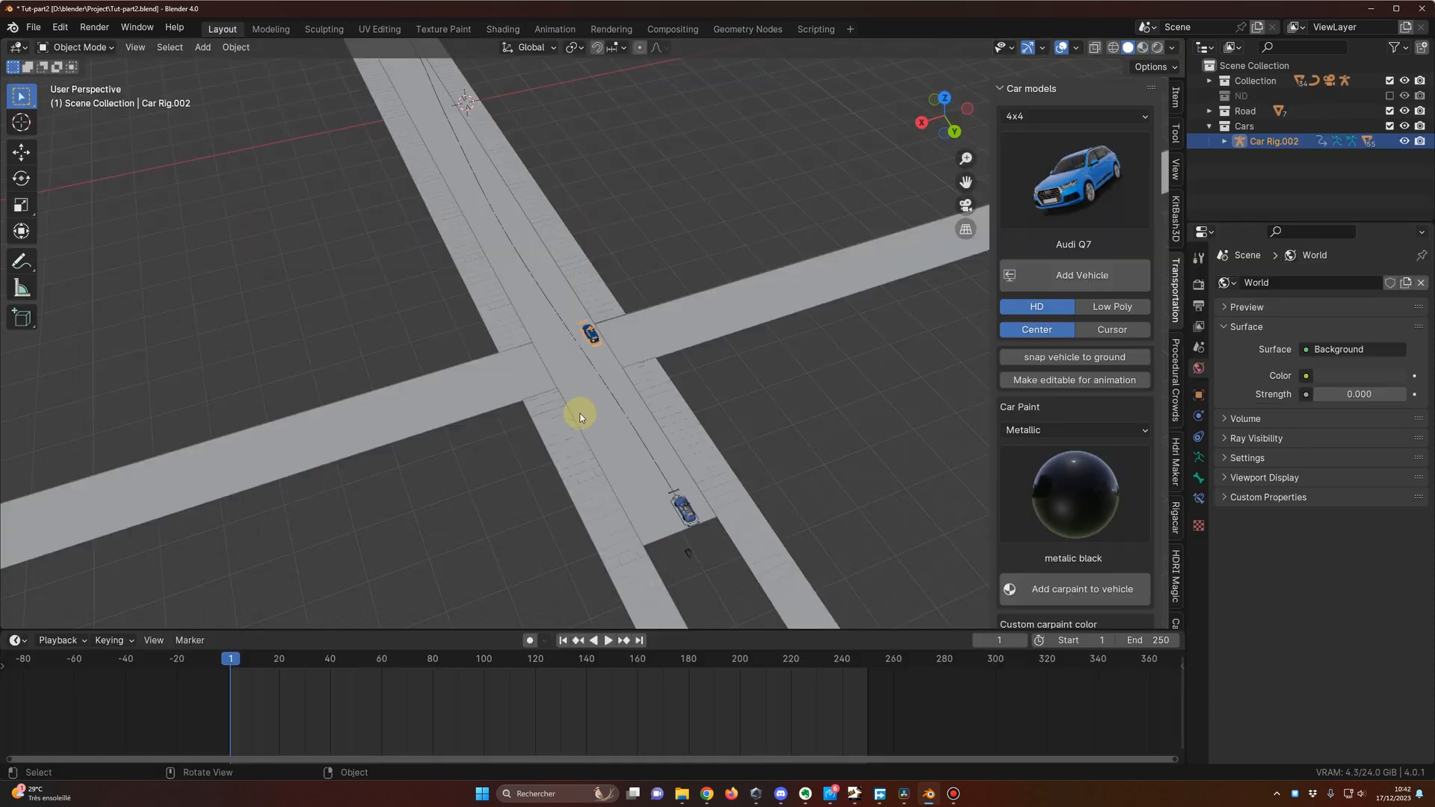
Play the animation from above and go to frame 39, where the other car is alongside the Audi.
middle_click_drag(580, 411, 592, 405, "shift")
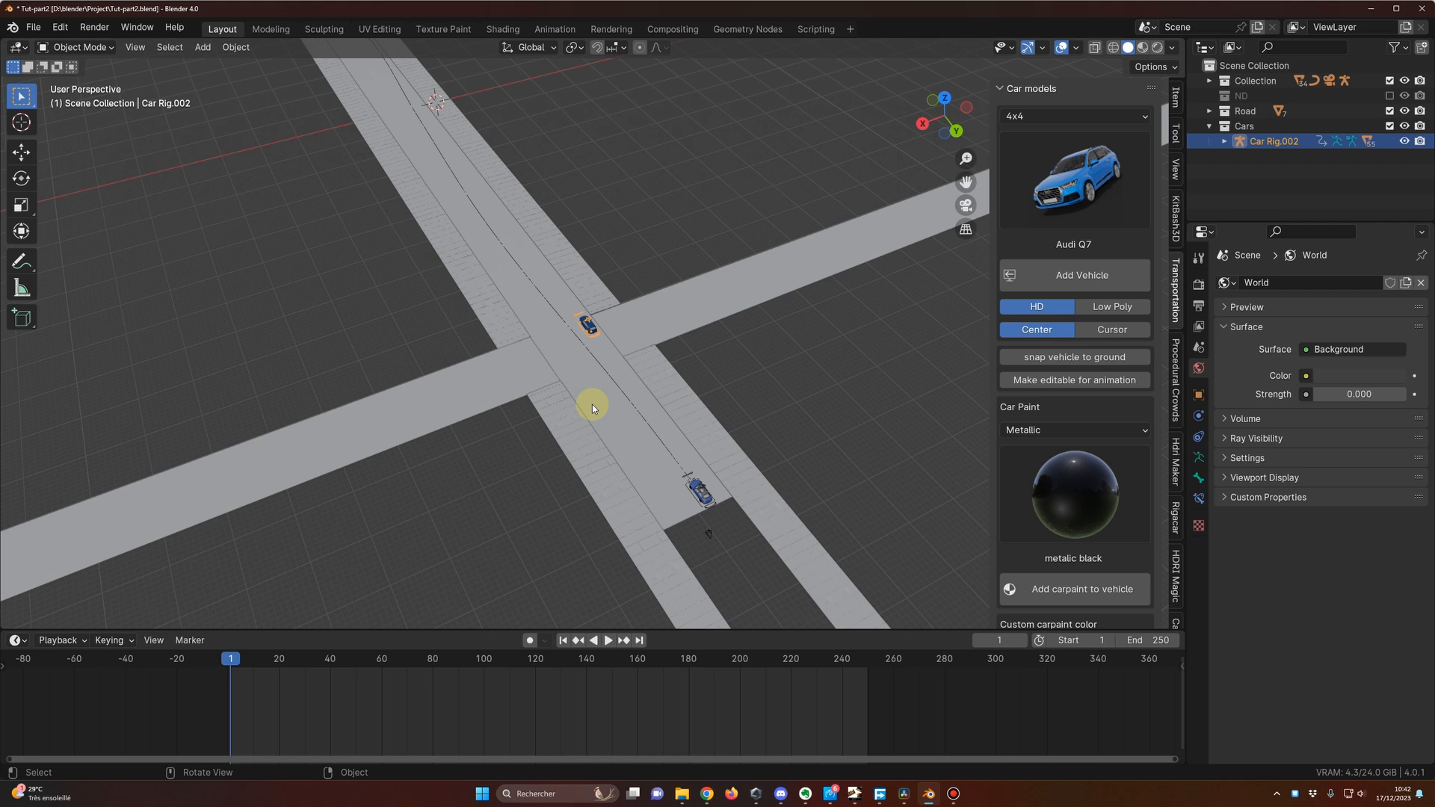
scroll(592, 406, "up", 3)
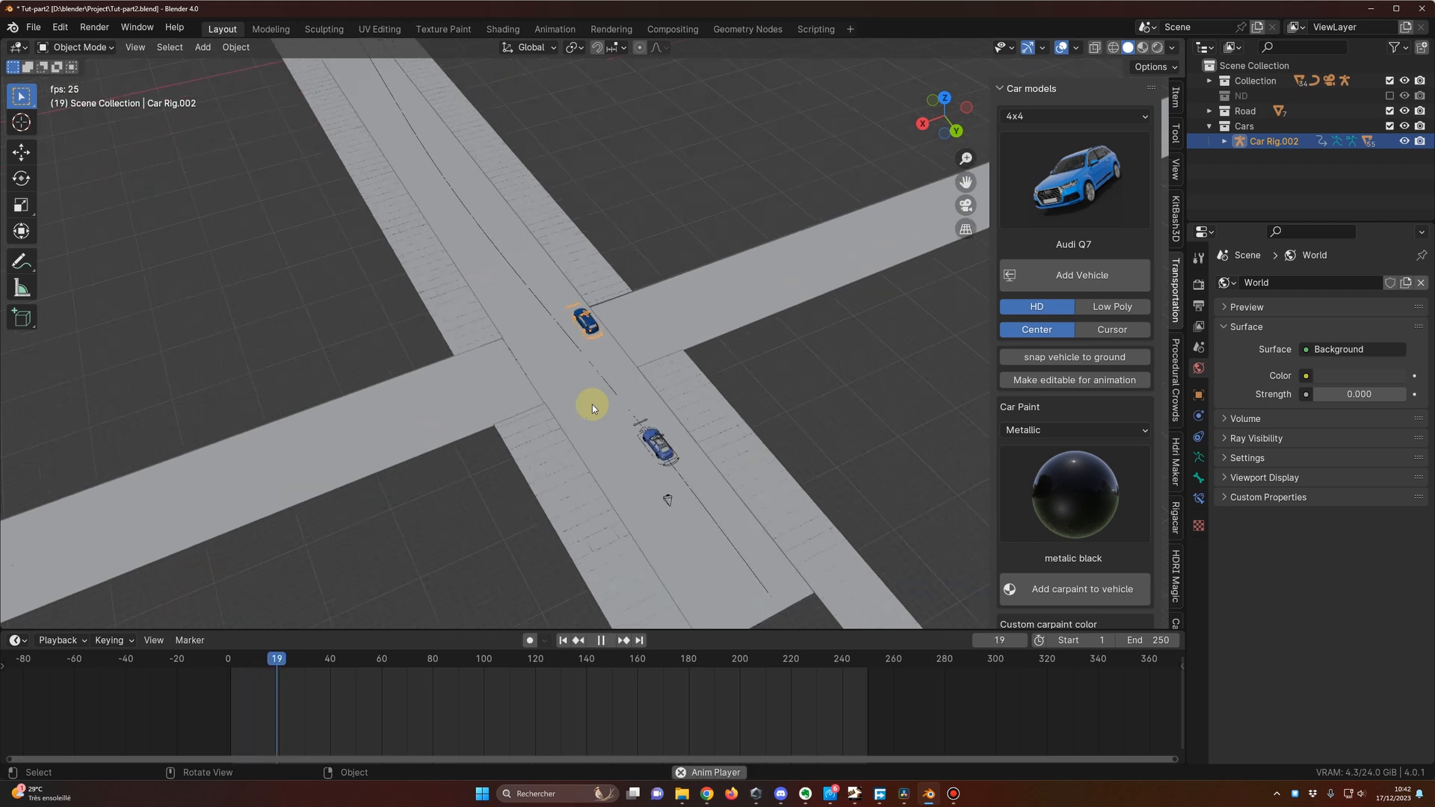
key("space")
middle_click_drag(592, 404, 598, 311)
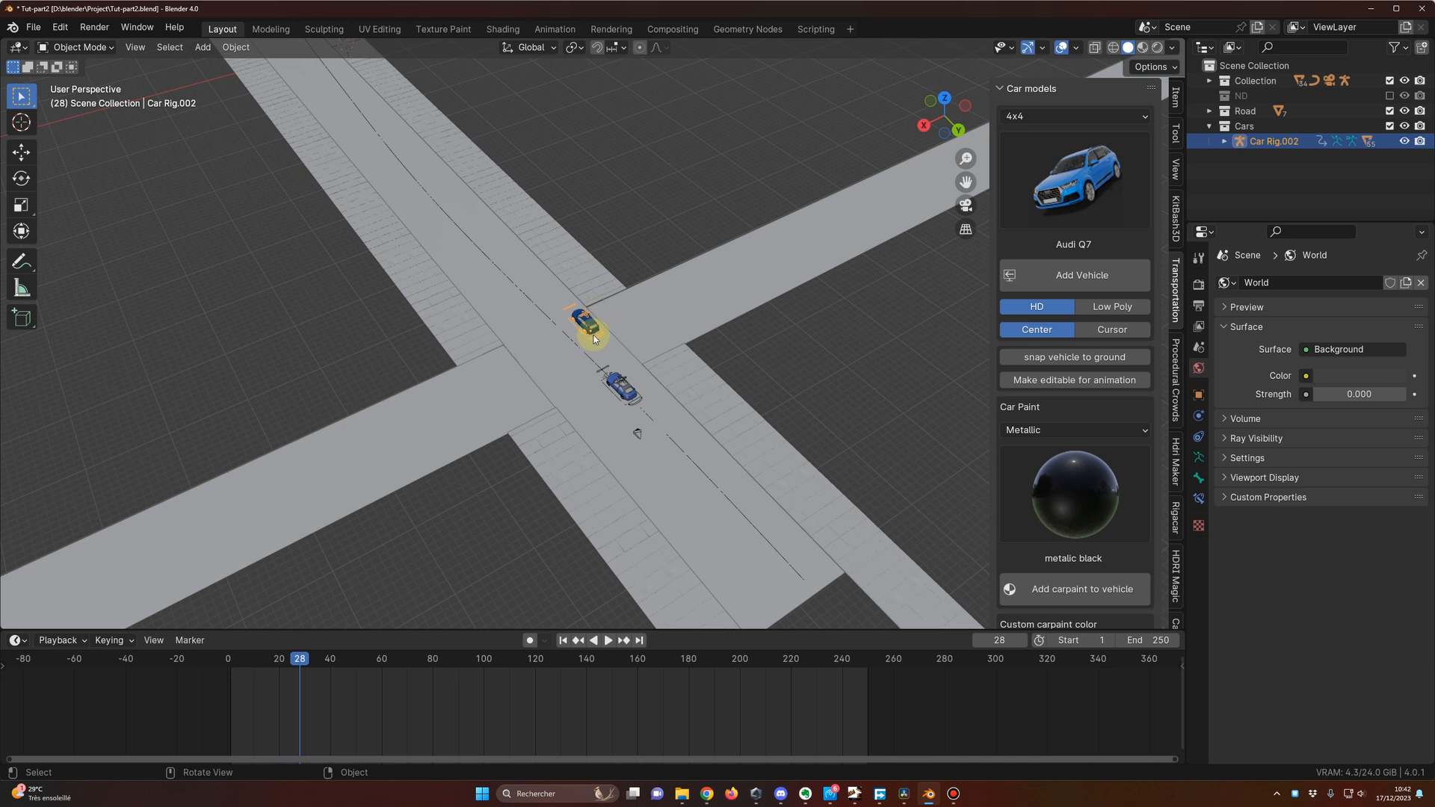
middle_click_drag(593, 335, 555, 498)
scroll(607, 337, "up", 2)
scroll(602, 347, "up", 3)
key("space")
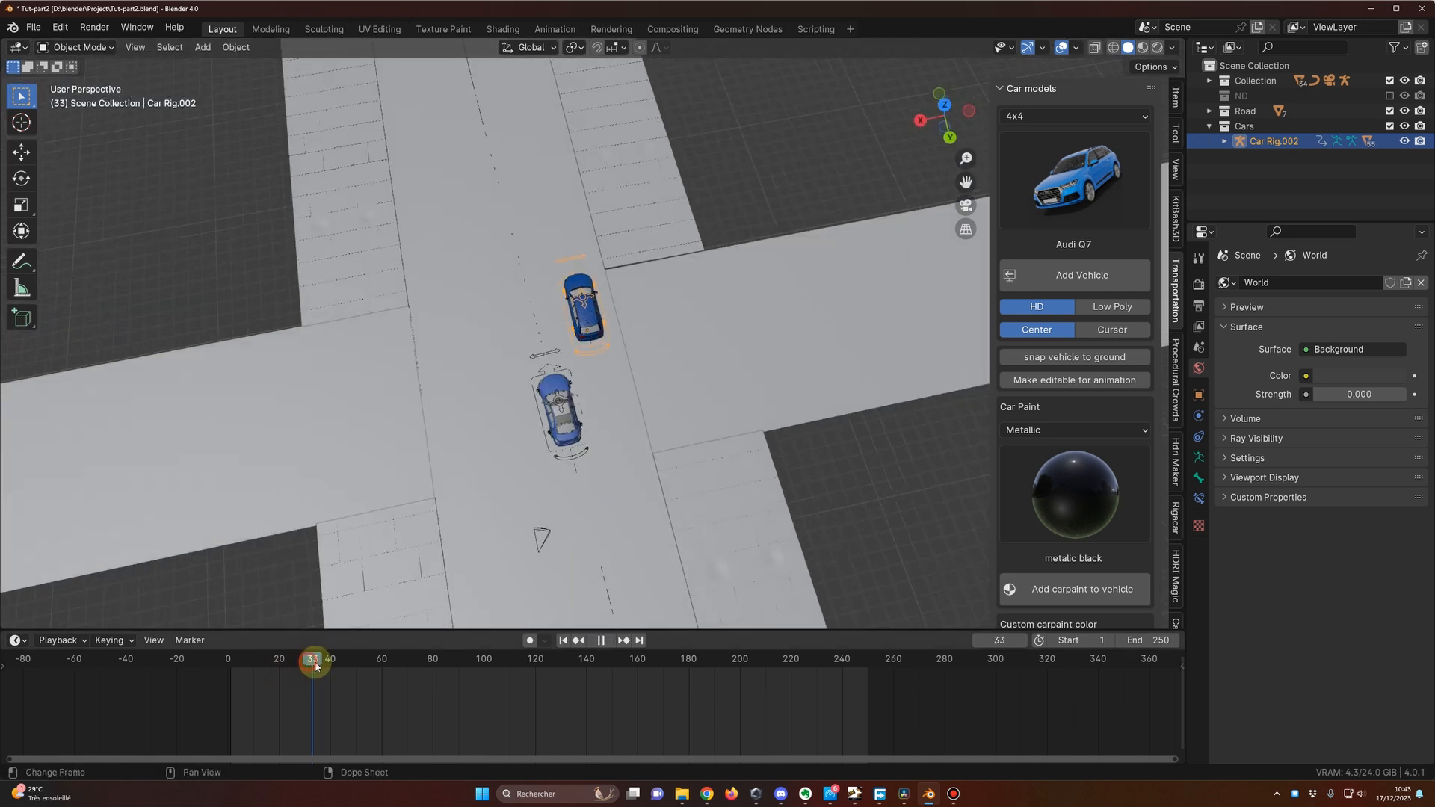
left_click_drag(323, 663, 328, 662)
key("space")
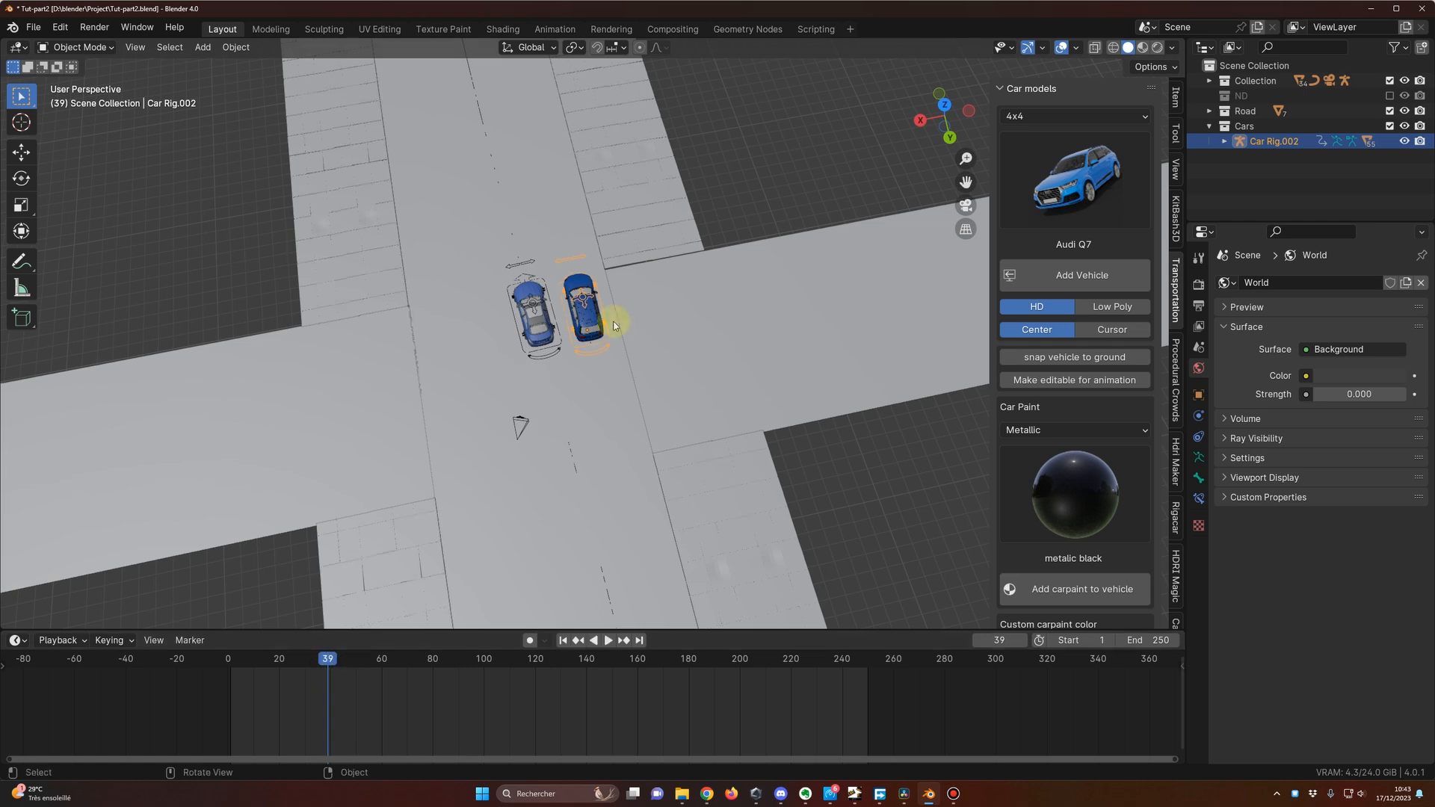
Insert a Location, Rotation & Scale keyframe on the Audi's Car Rig.002 at frame 39.
key("space")
scroll(548, 362, "up", 2)
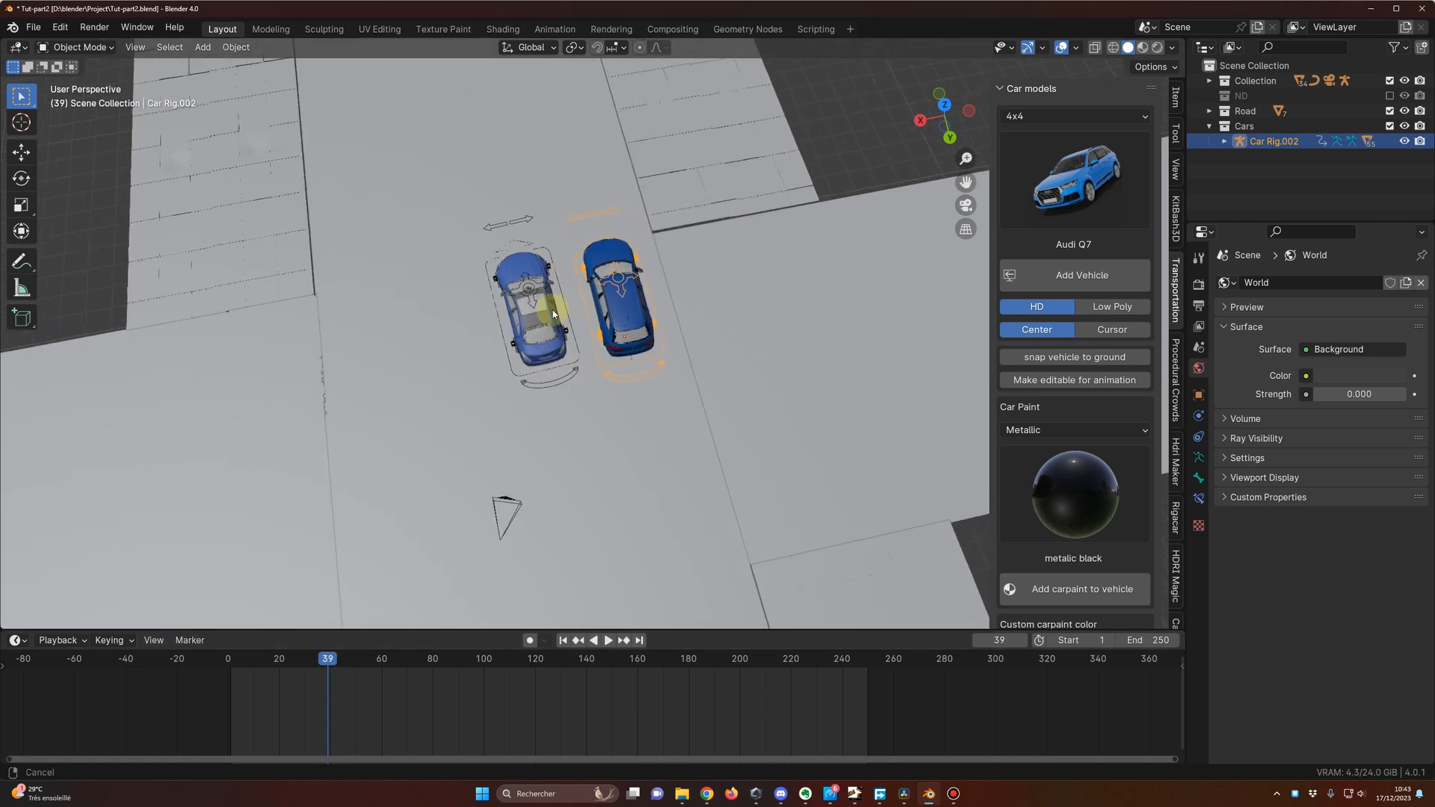
left_click(835, 155)
left_click(662, 354)
middle_click_drag(658, 348, 654, 351)
key("i")
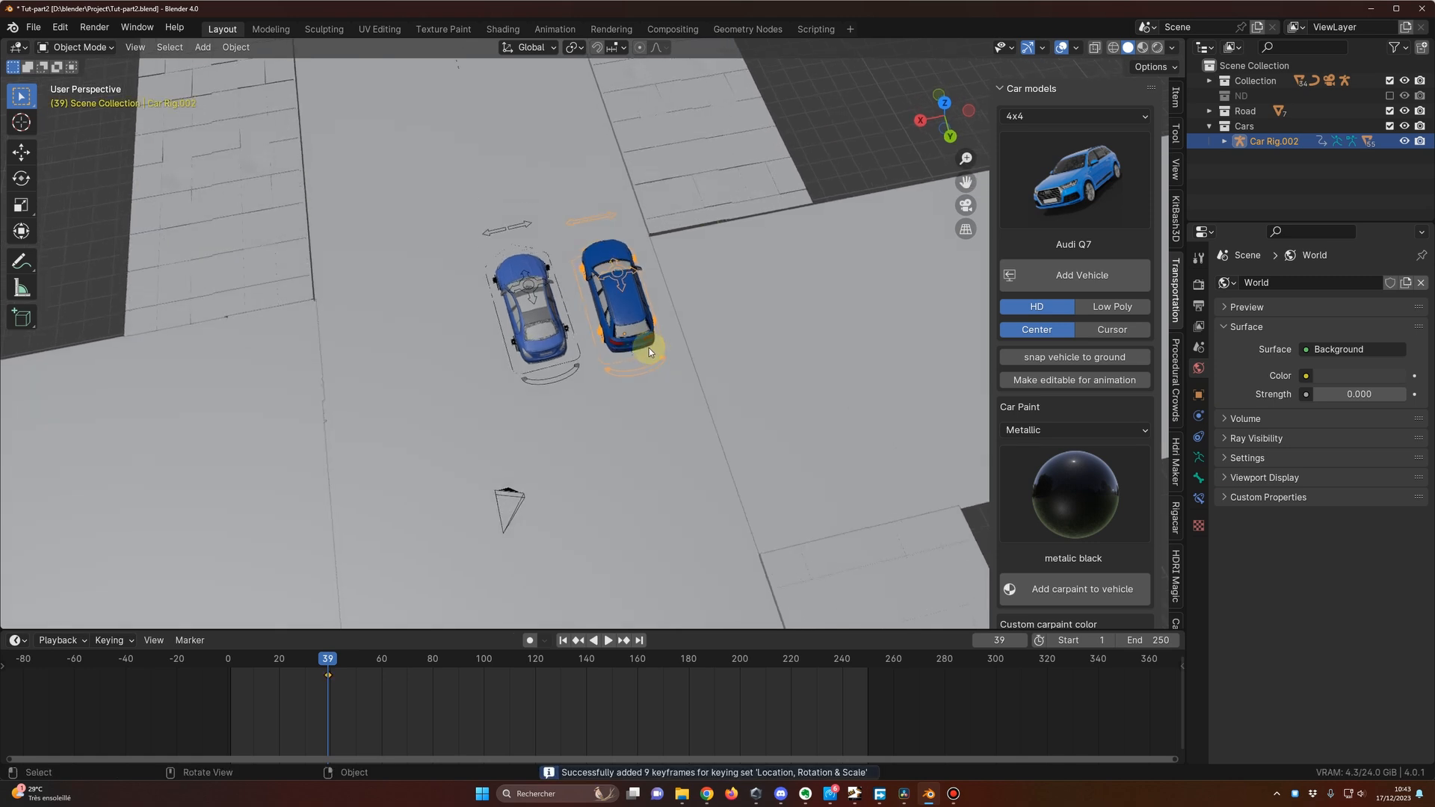
At frame 1, move the Audi's Car Rig.002 back about 12.1 m along global Y and insert a Location, Rotation & Scale keyframe.
left_click_drag(287, 665, 233, 669)
scroll(576, 475, "down", 3)
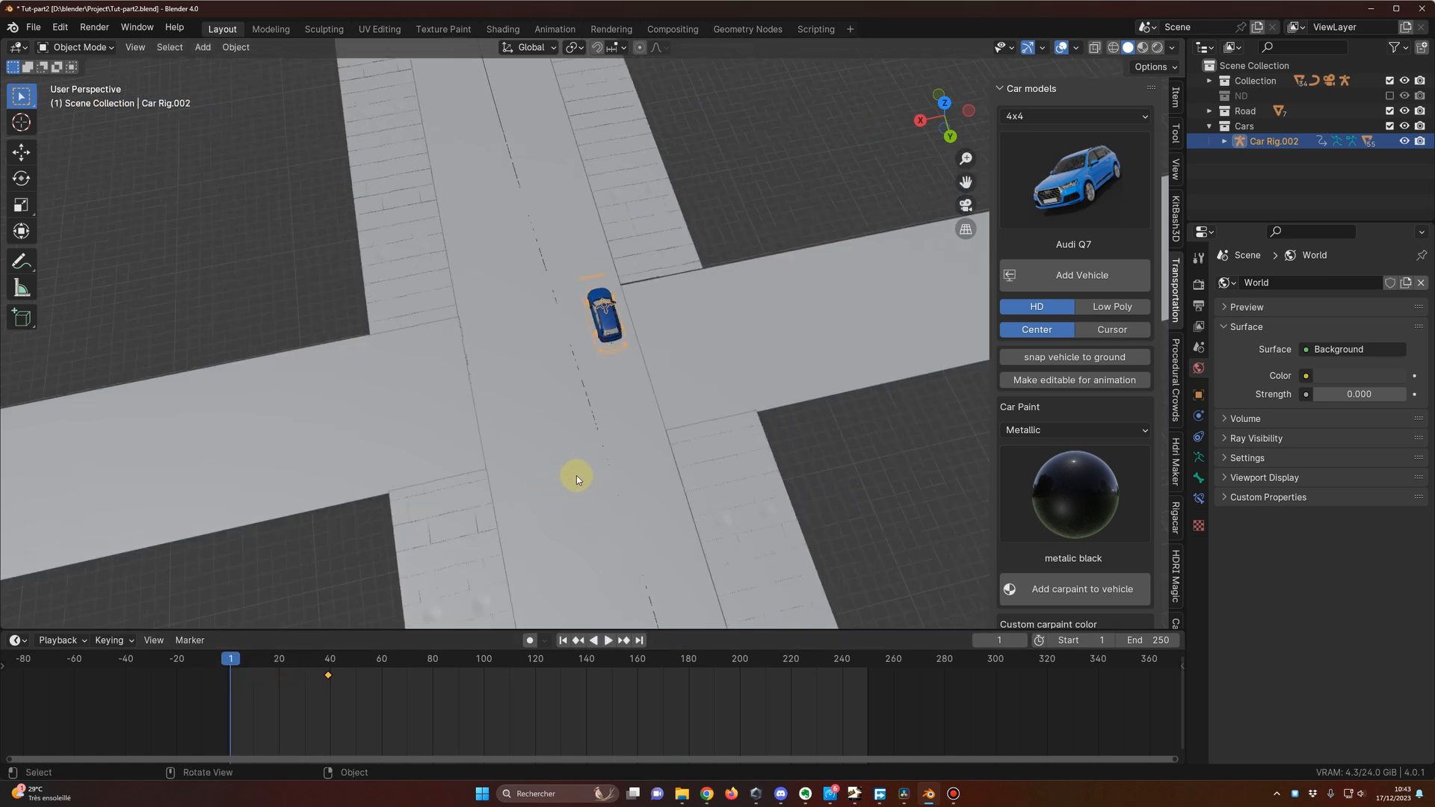
key("g")
key("y")
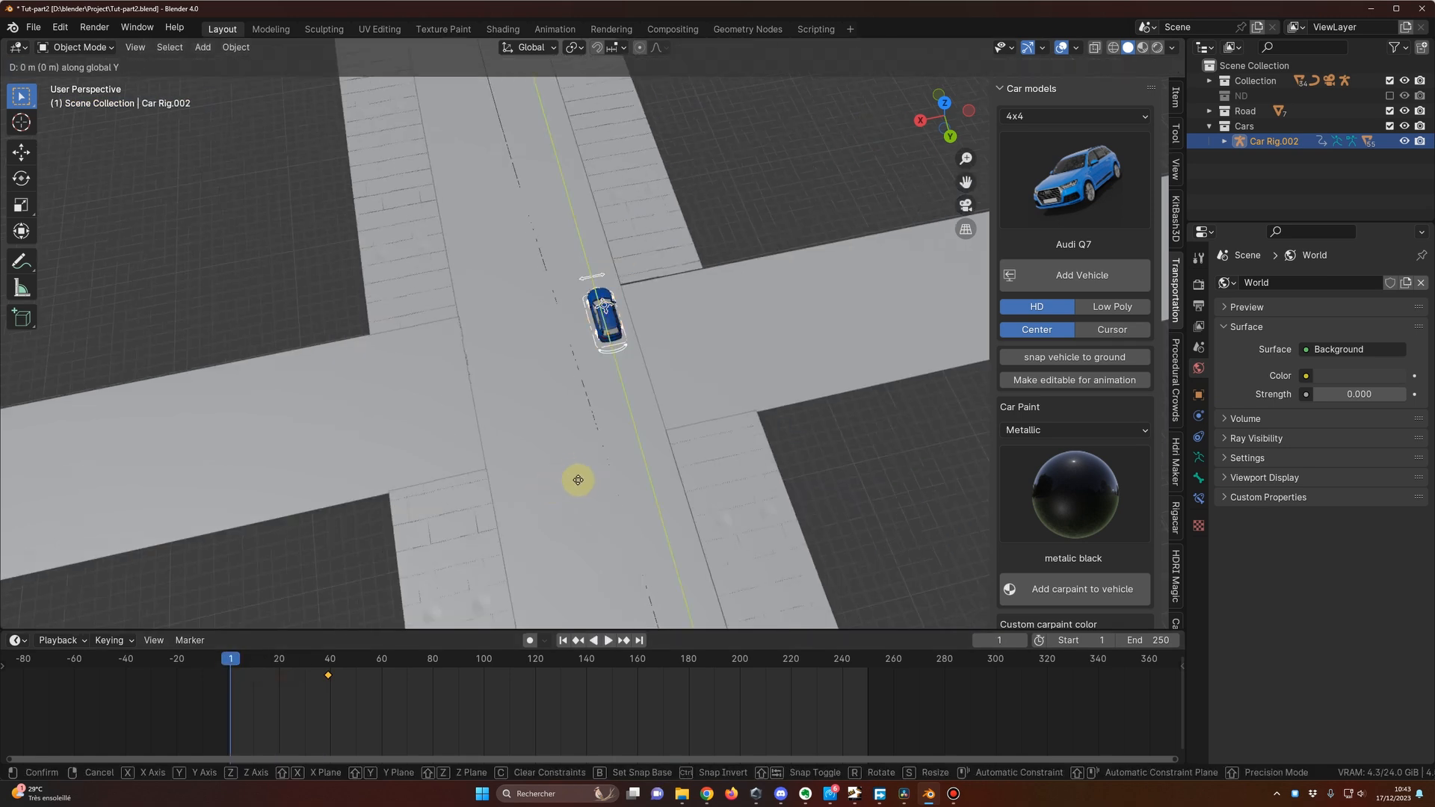
left_click(626, 611)
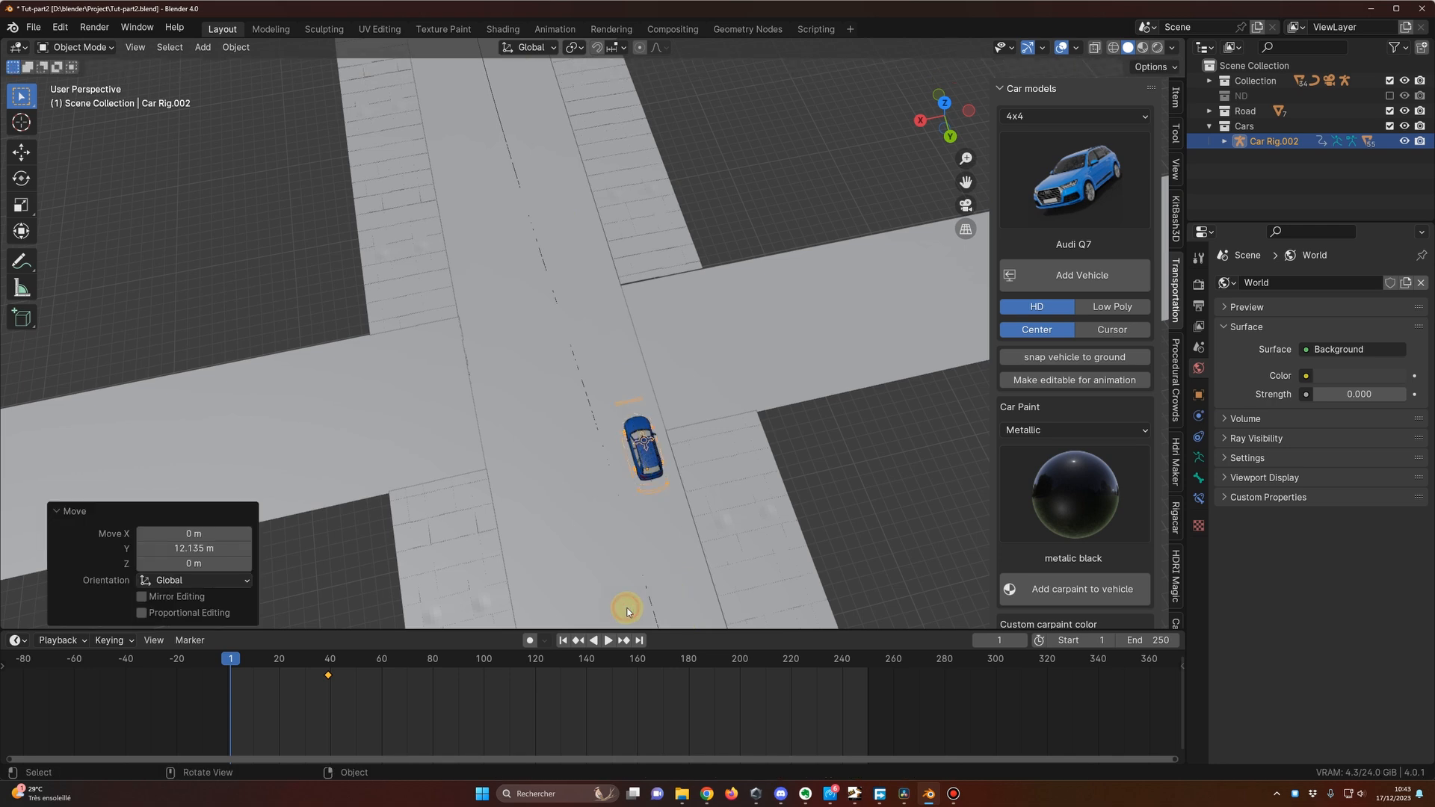
key("i")
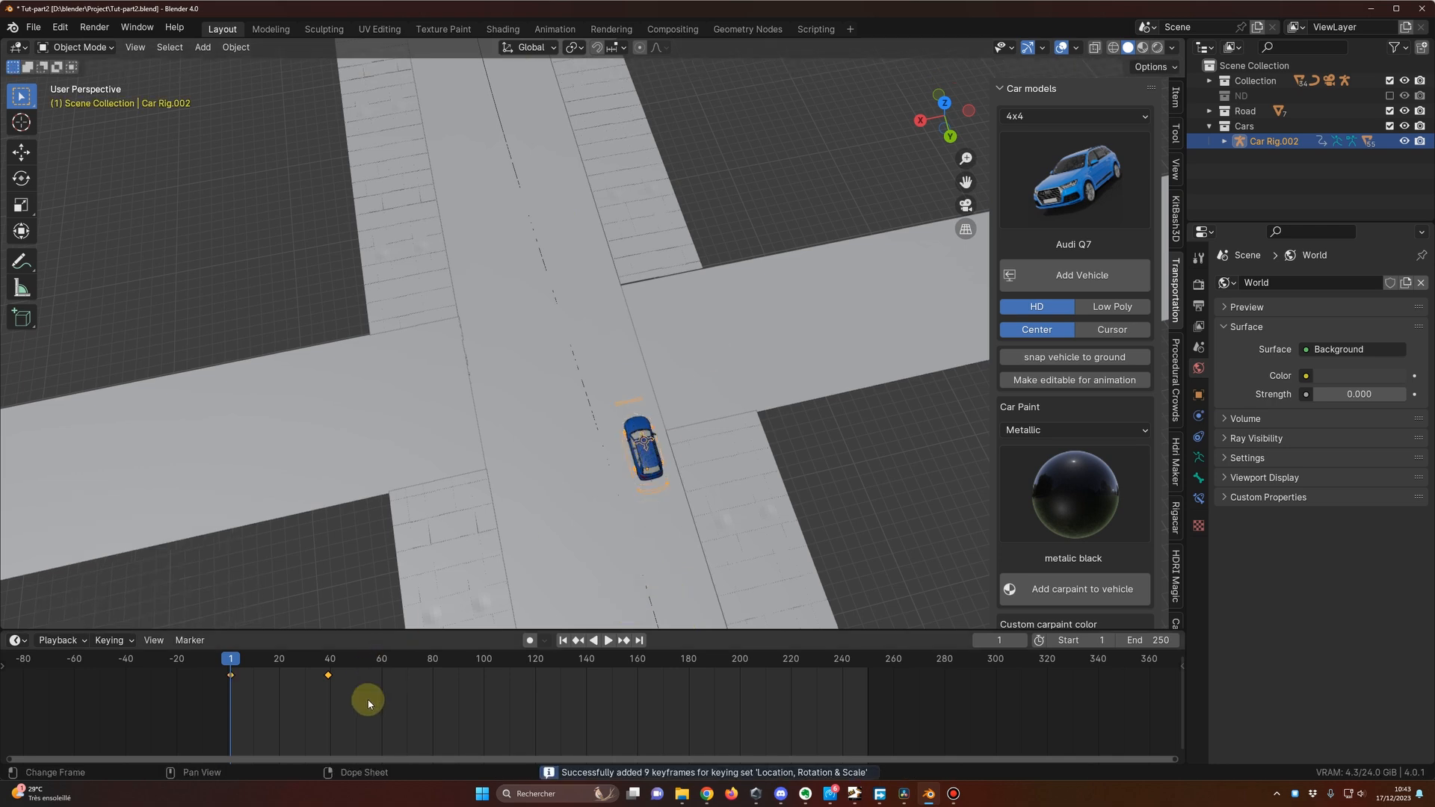
Set the interpolation mode of the Audi's keyframes to Linear.
right_click(325, 705)
mouse_move(329, 662)
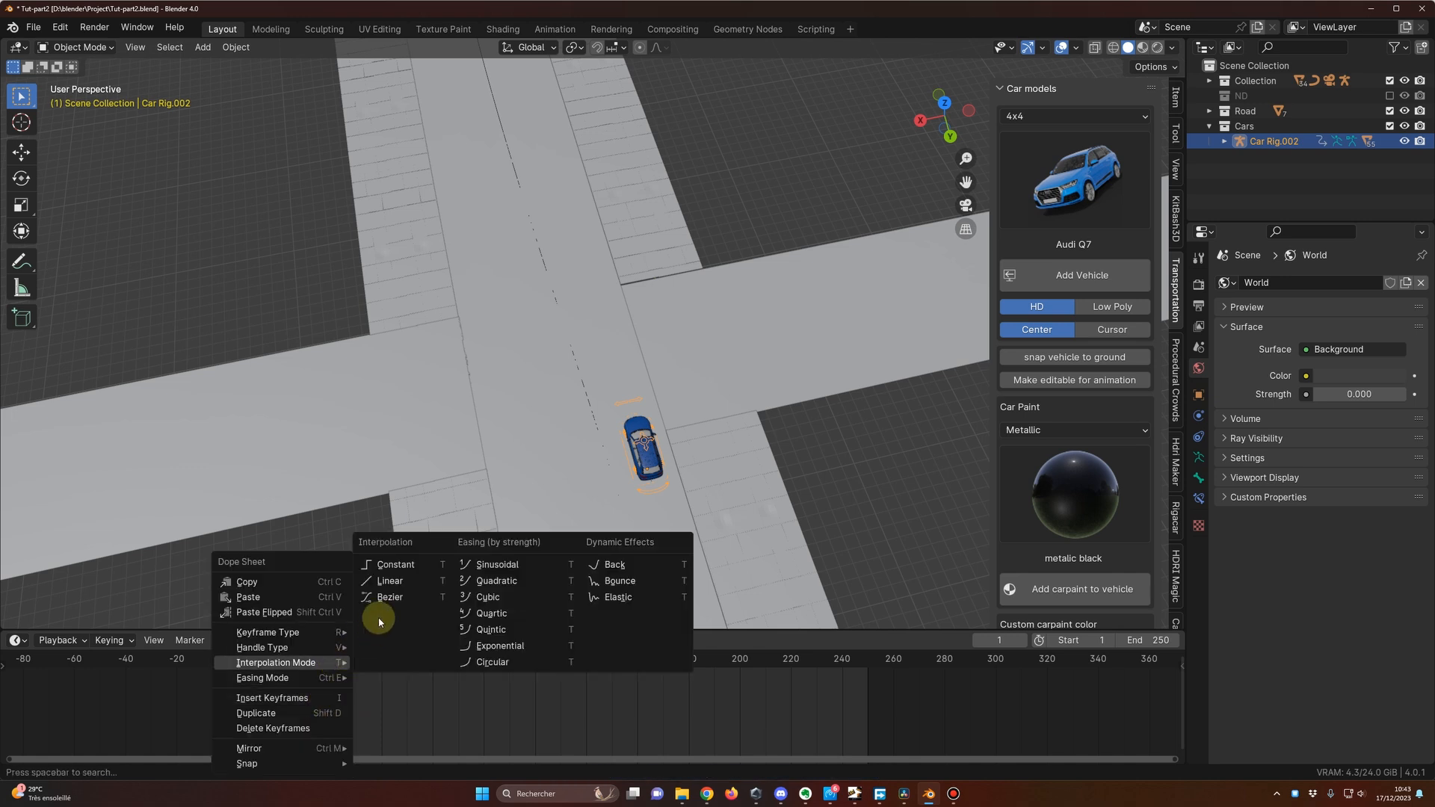
left_click(395, 580)
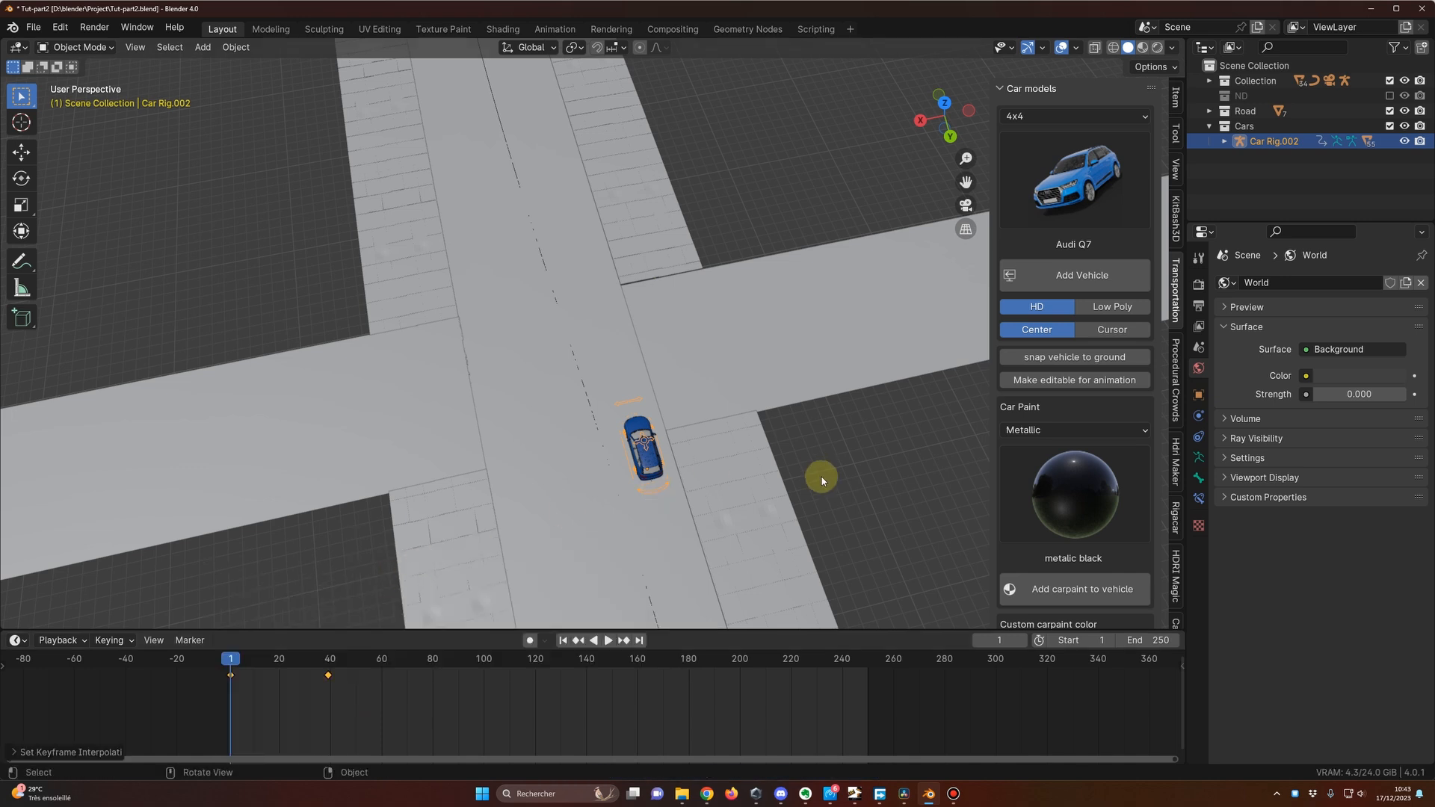
Play the animation from frame 1 in short bursts up to frame 40 to check how the two cars meet.
key("n")
key("space")
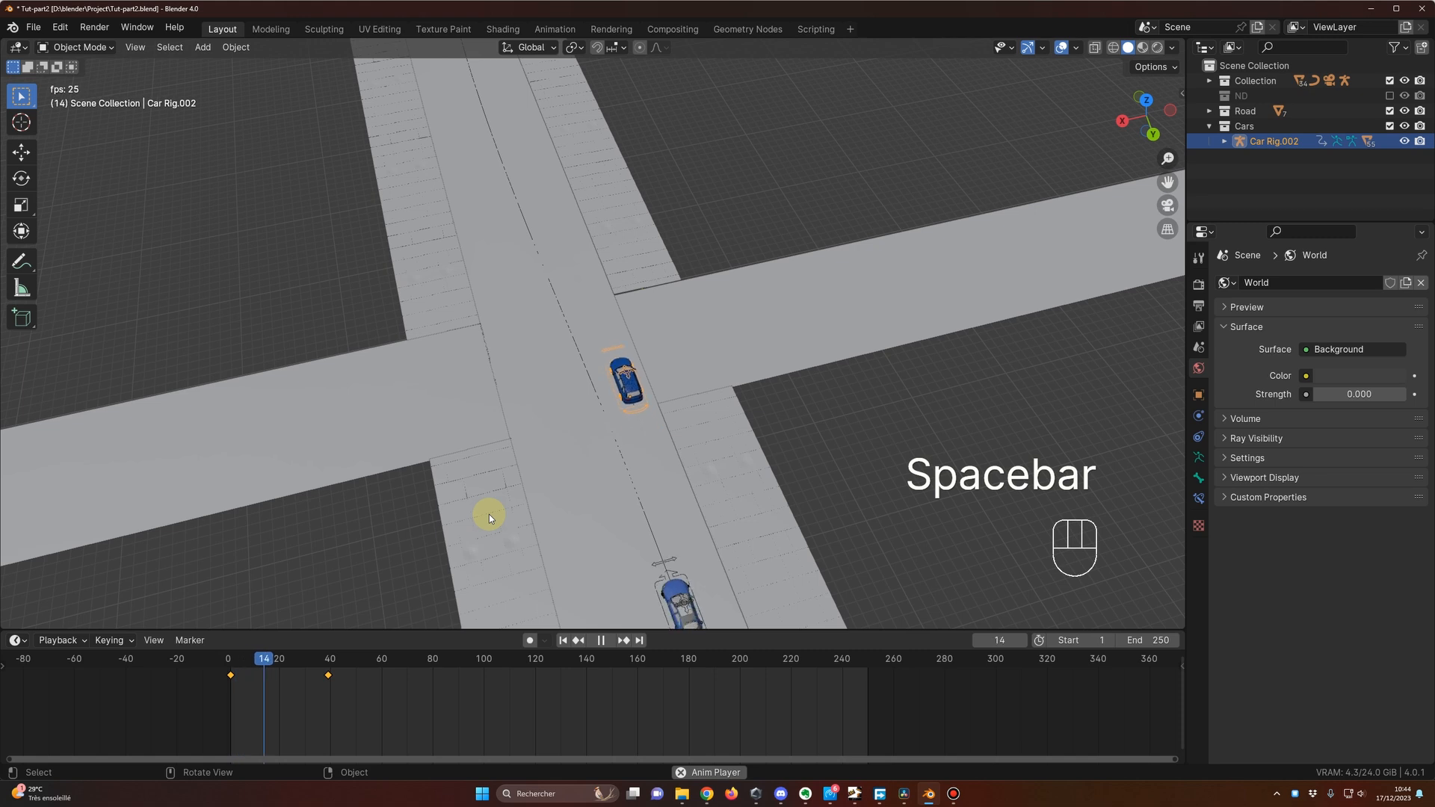
key("space")
key("space")
key("space")
key("space")
key("space")
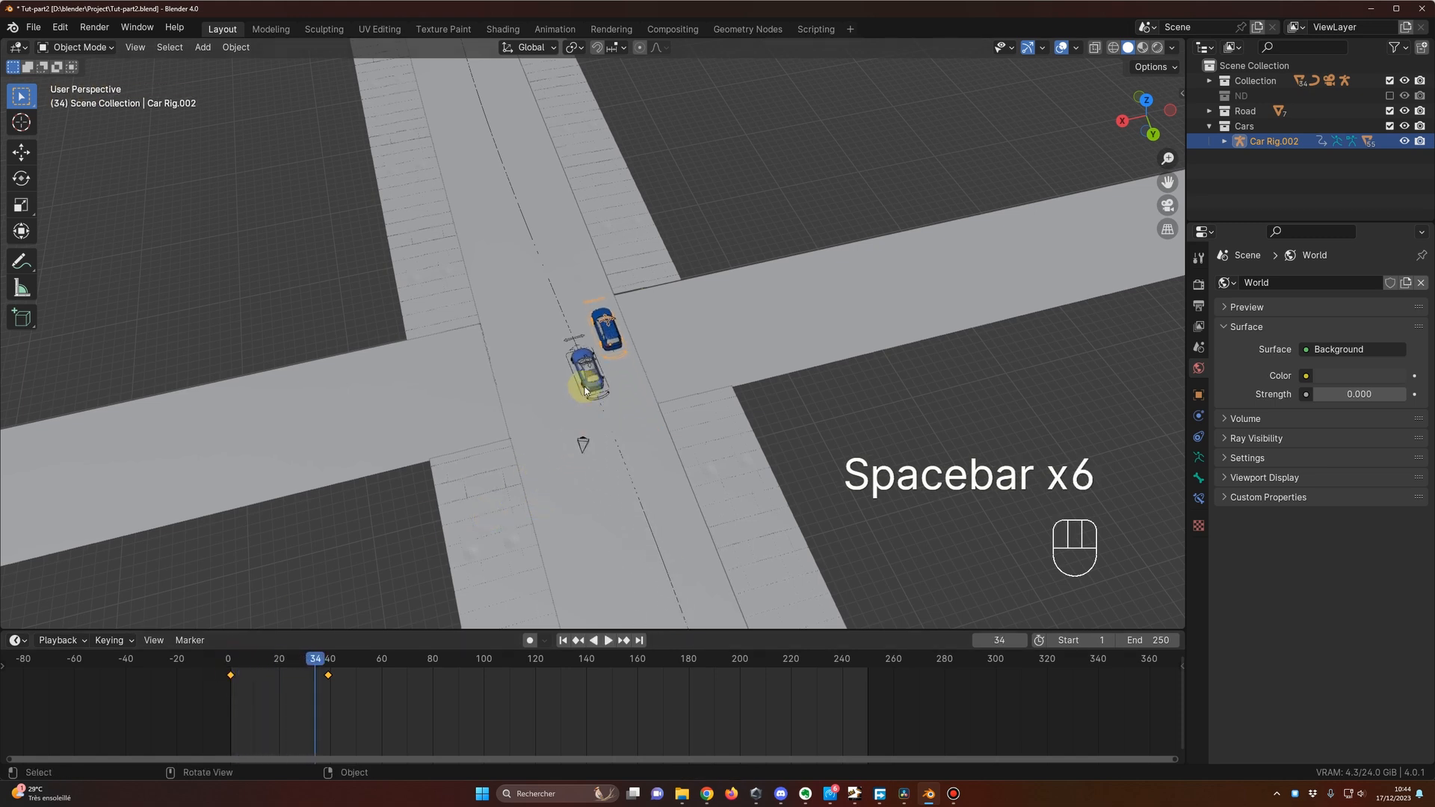
key("space")
key("space")
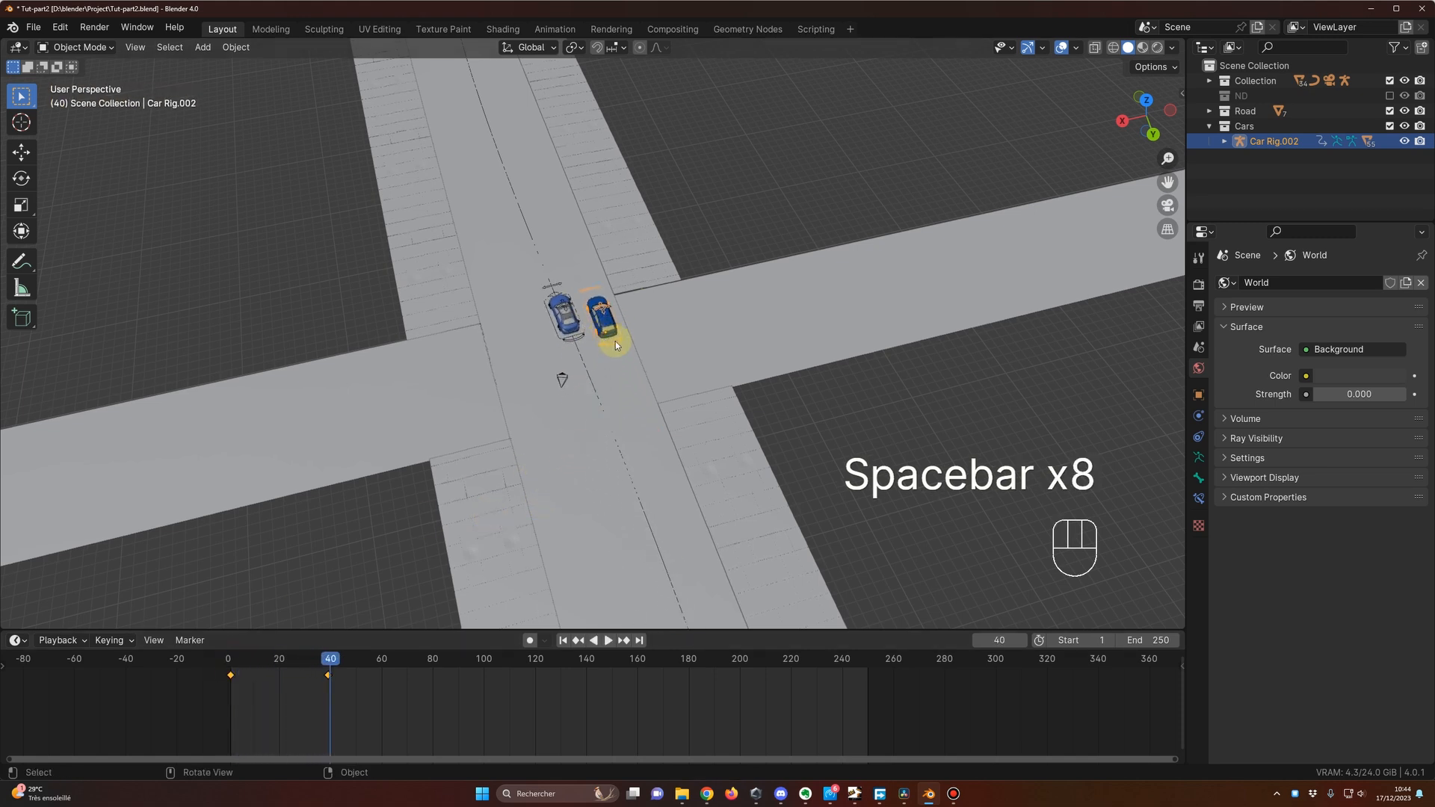
scroll(553, 451, "up", 3)
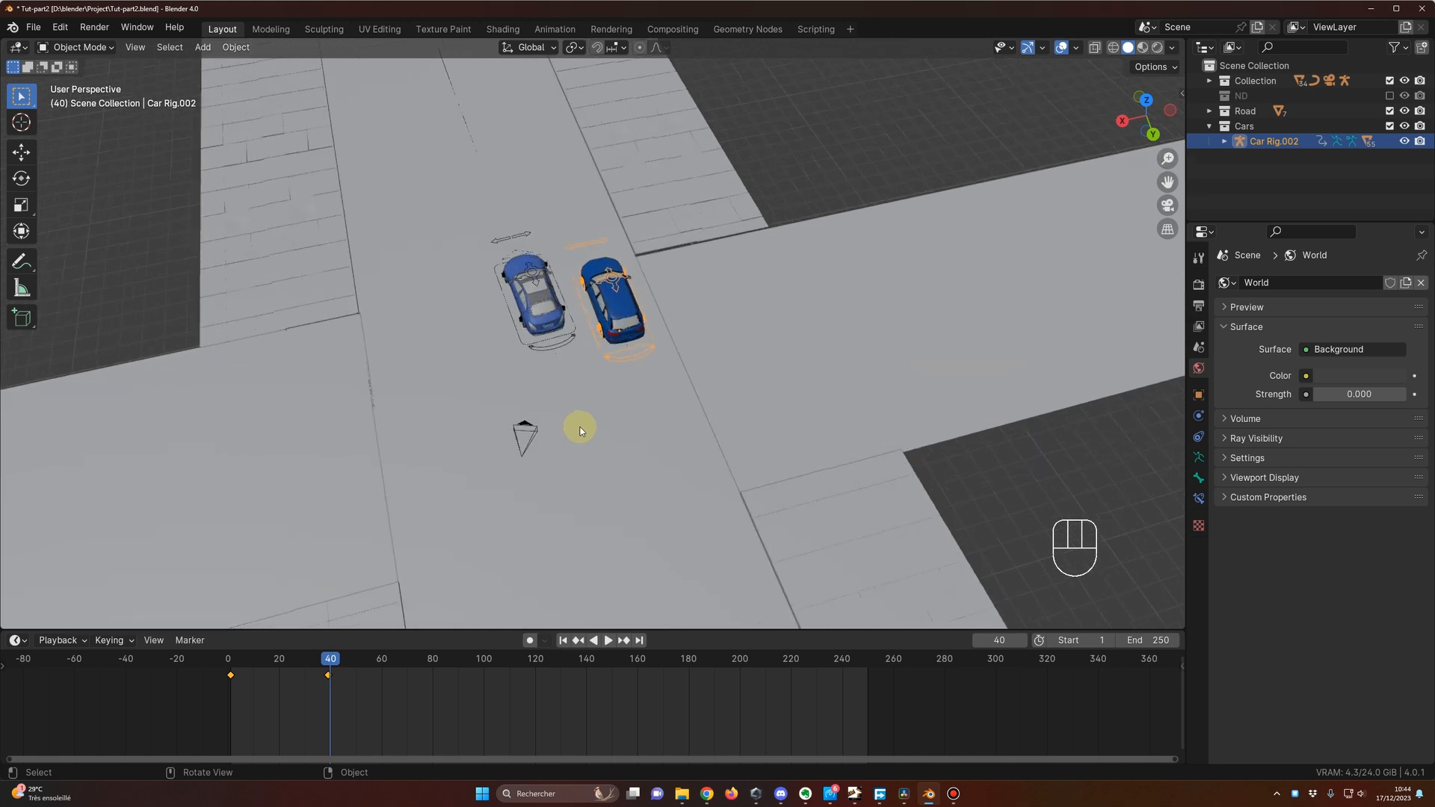
Insert a Location, Rotation & Scale keyframe on the Audi's rig at frame 78 without moving it, and play from about frame 40.
left_click_drag(307, 659, 428, 668)
key("i")
middle_click_drag(615, 386, 616, 410)
left_click(332, 661)
key("space")
key("space")
middle_click_drag(603, 370, 604, 373)
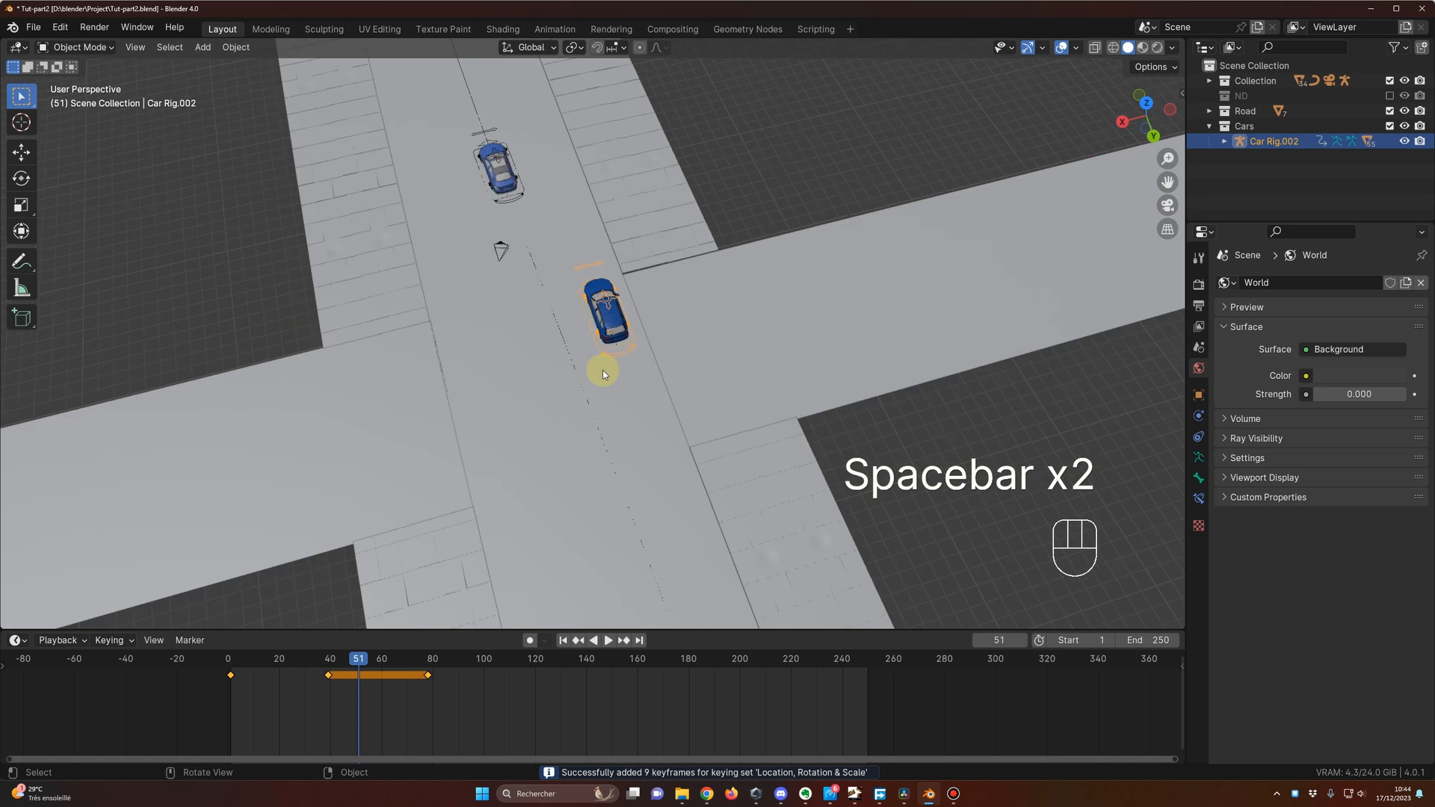
At frame 78, move the Audi's rig forward about 10.9 m along negative global Y and insert a Location, Rotation & Scale keyframe.
left_click_drag(419, 661, 427, 661)
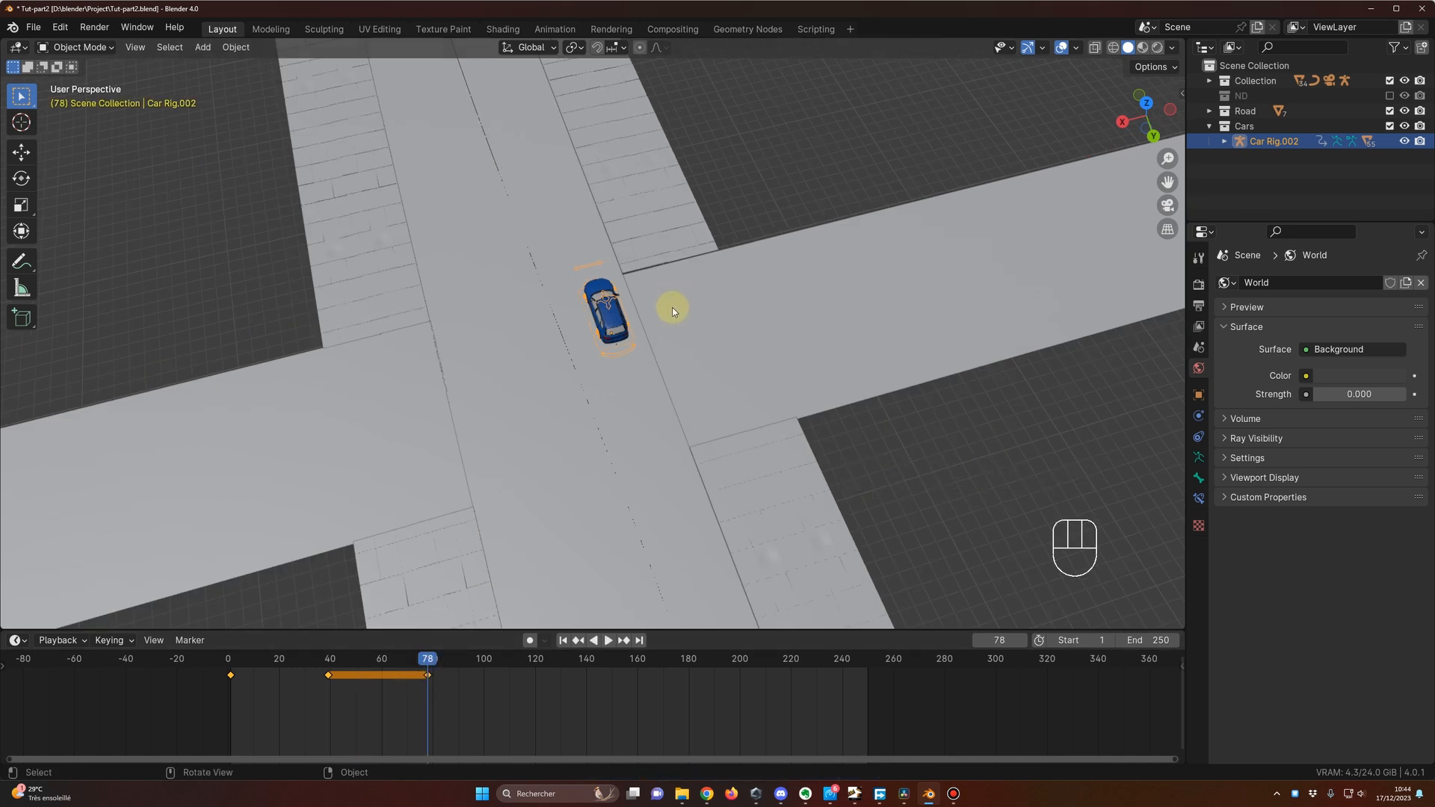
key("g")
key("y")
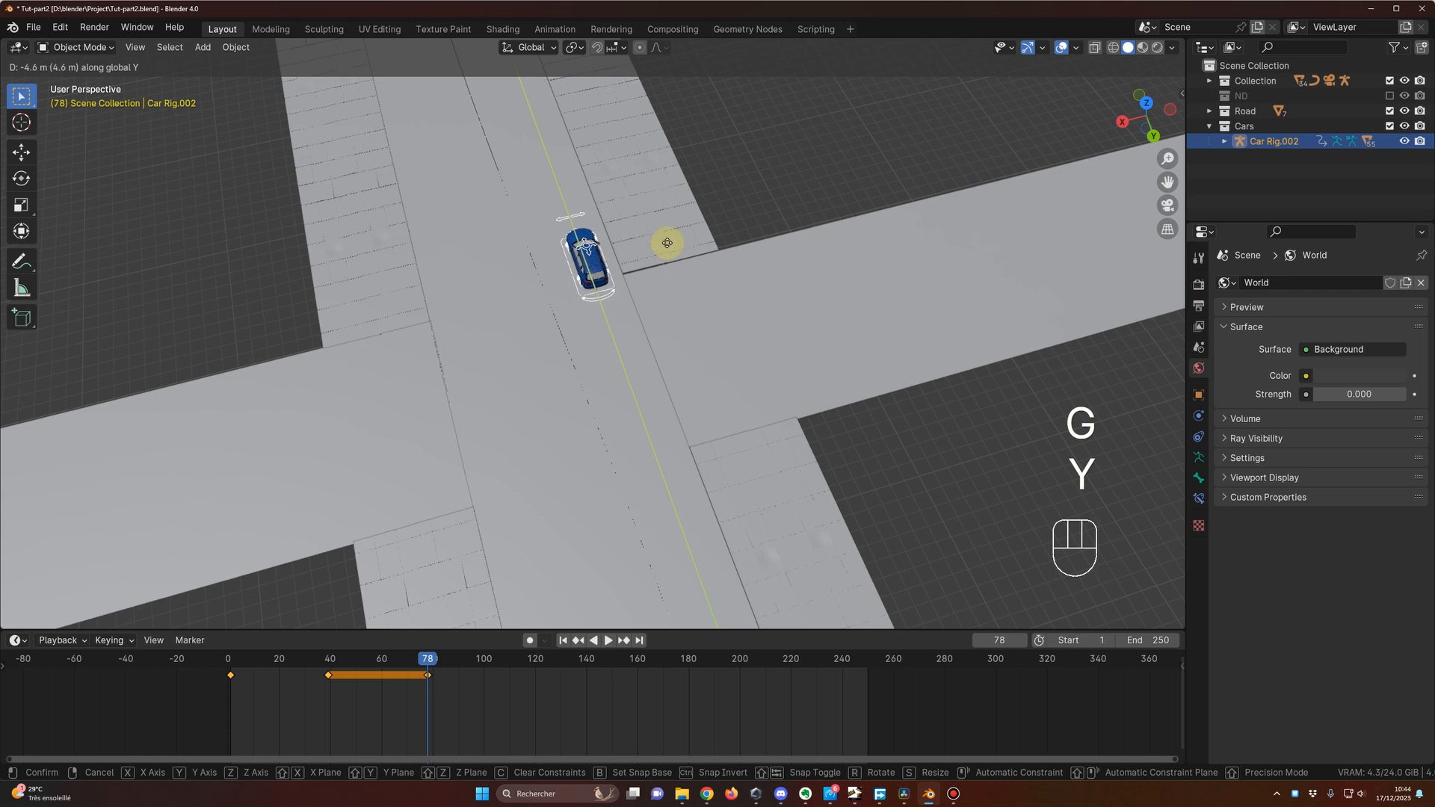
left_click(654, 178)
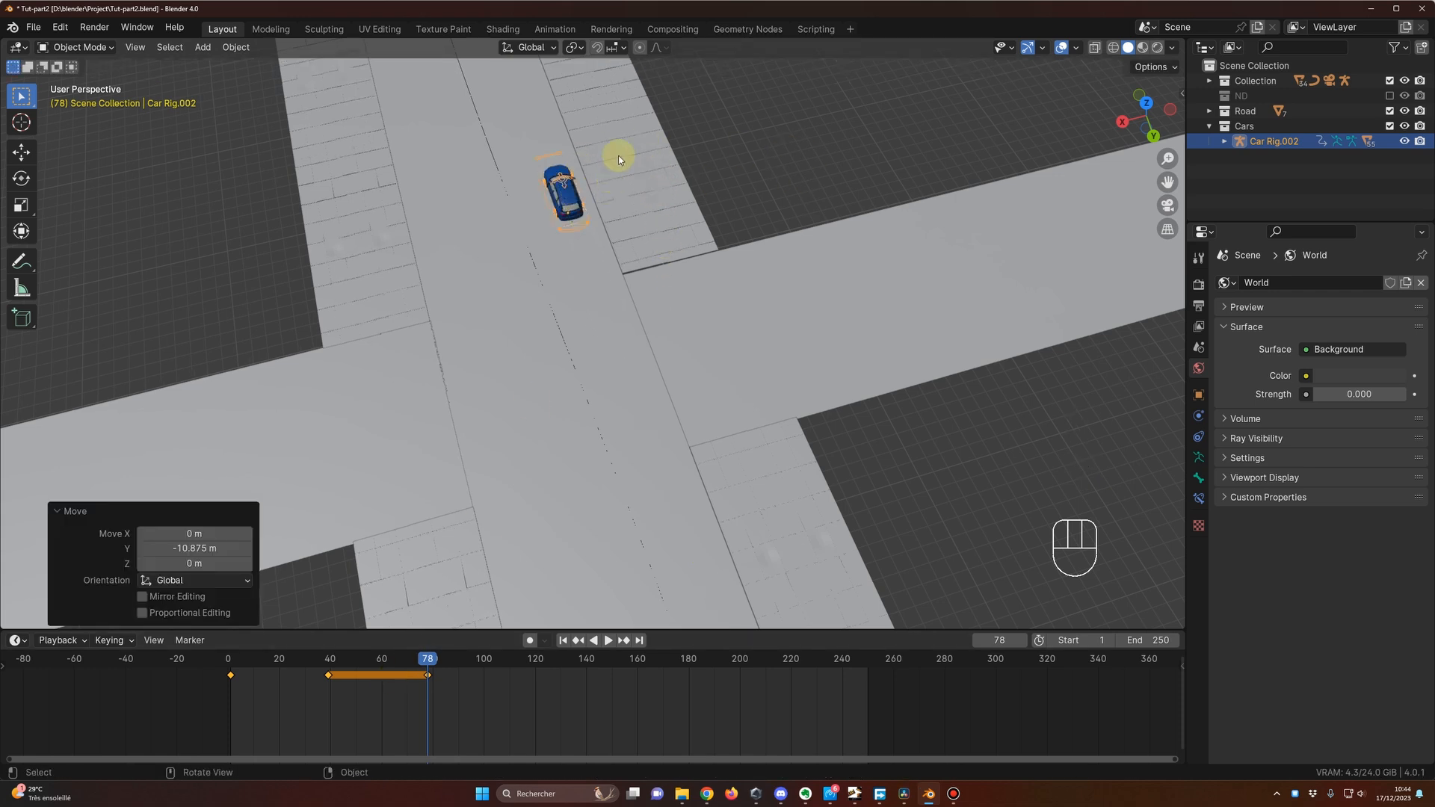
key("i")
Play and scrub the animation from several angles to compare the Audi's speed with the other car's.
key("space")
key("space")
key("space")
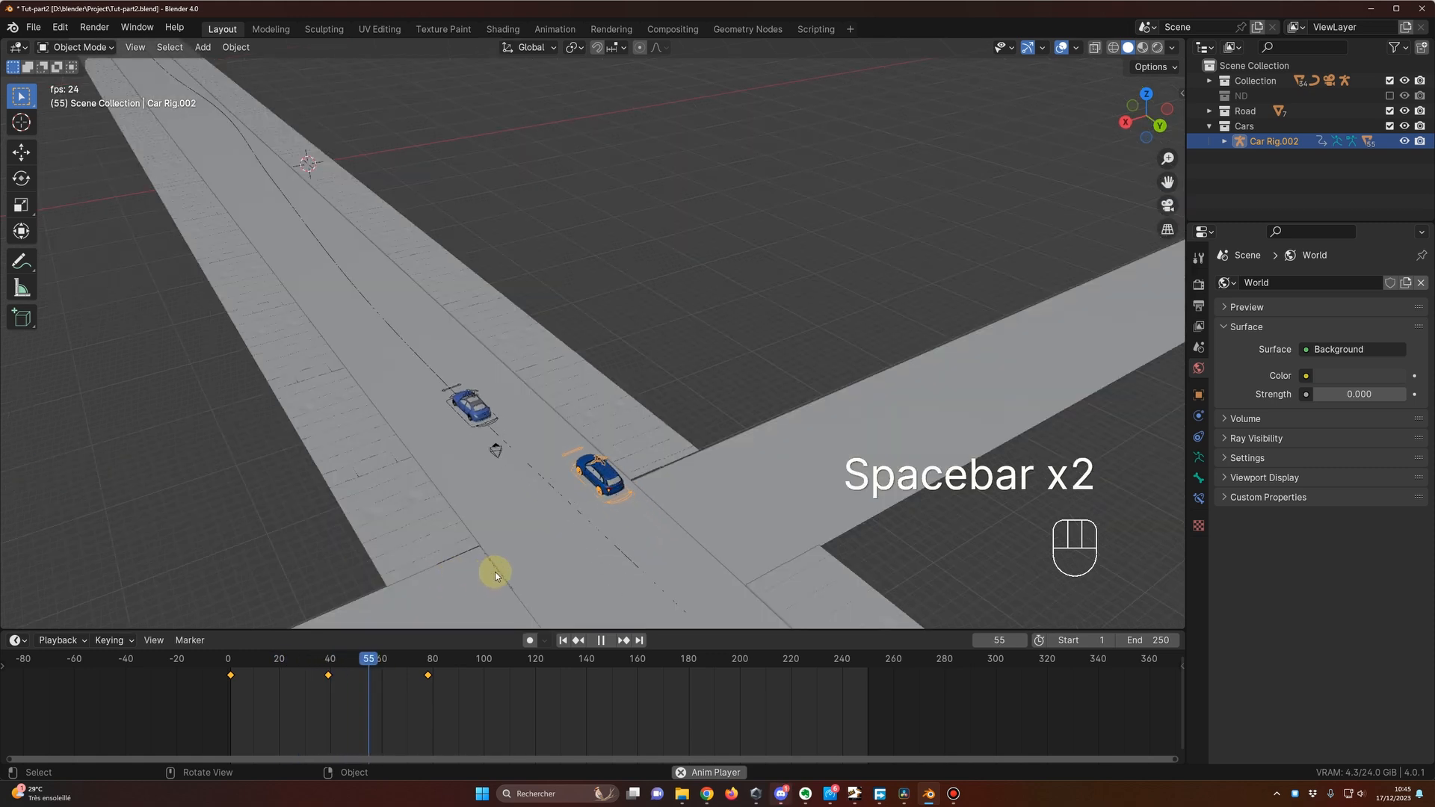
key("space")
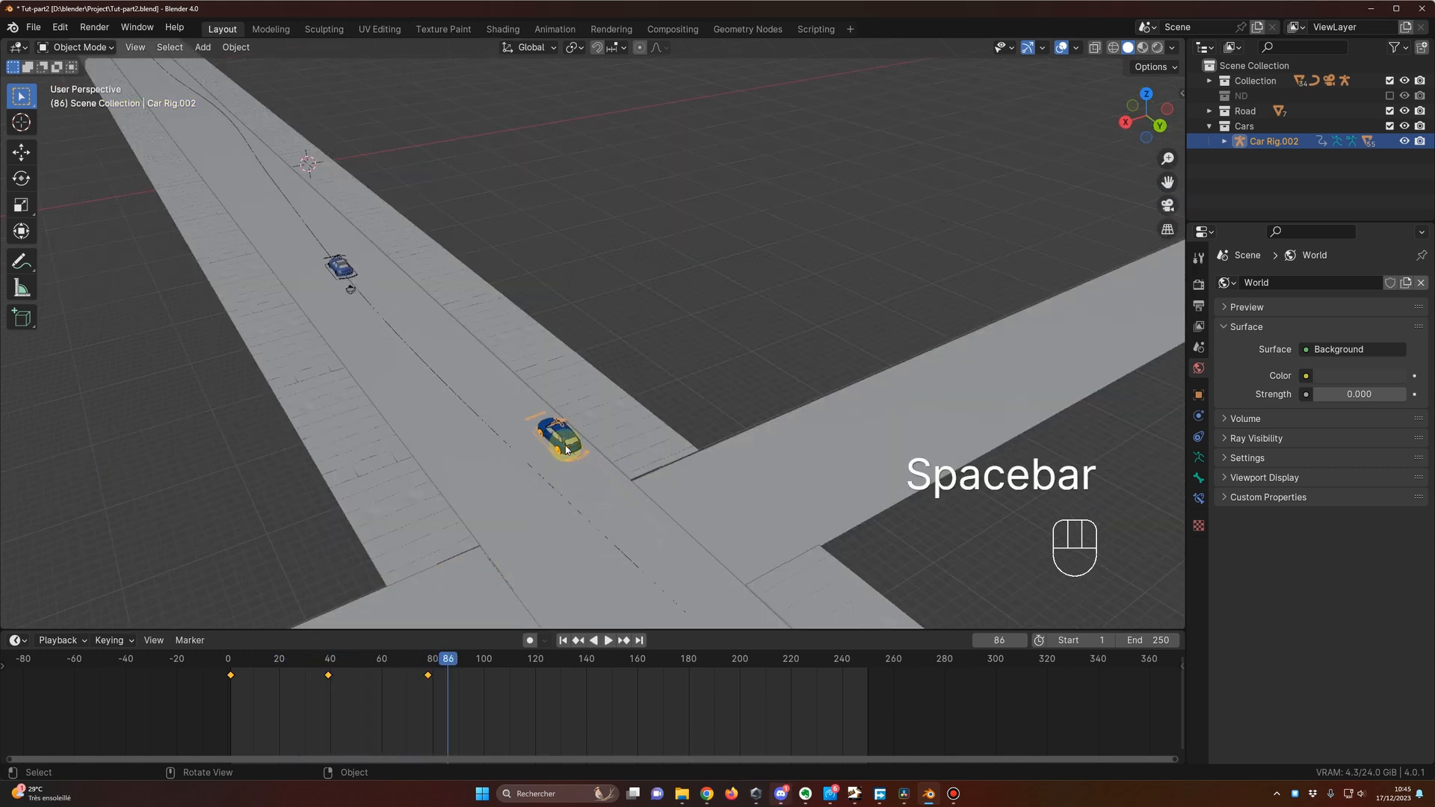
left_click_drag(305, 663, 374, 653)
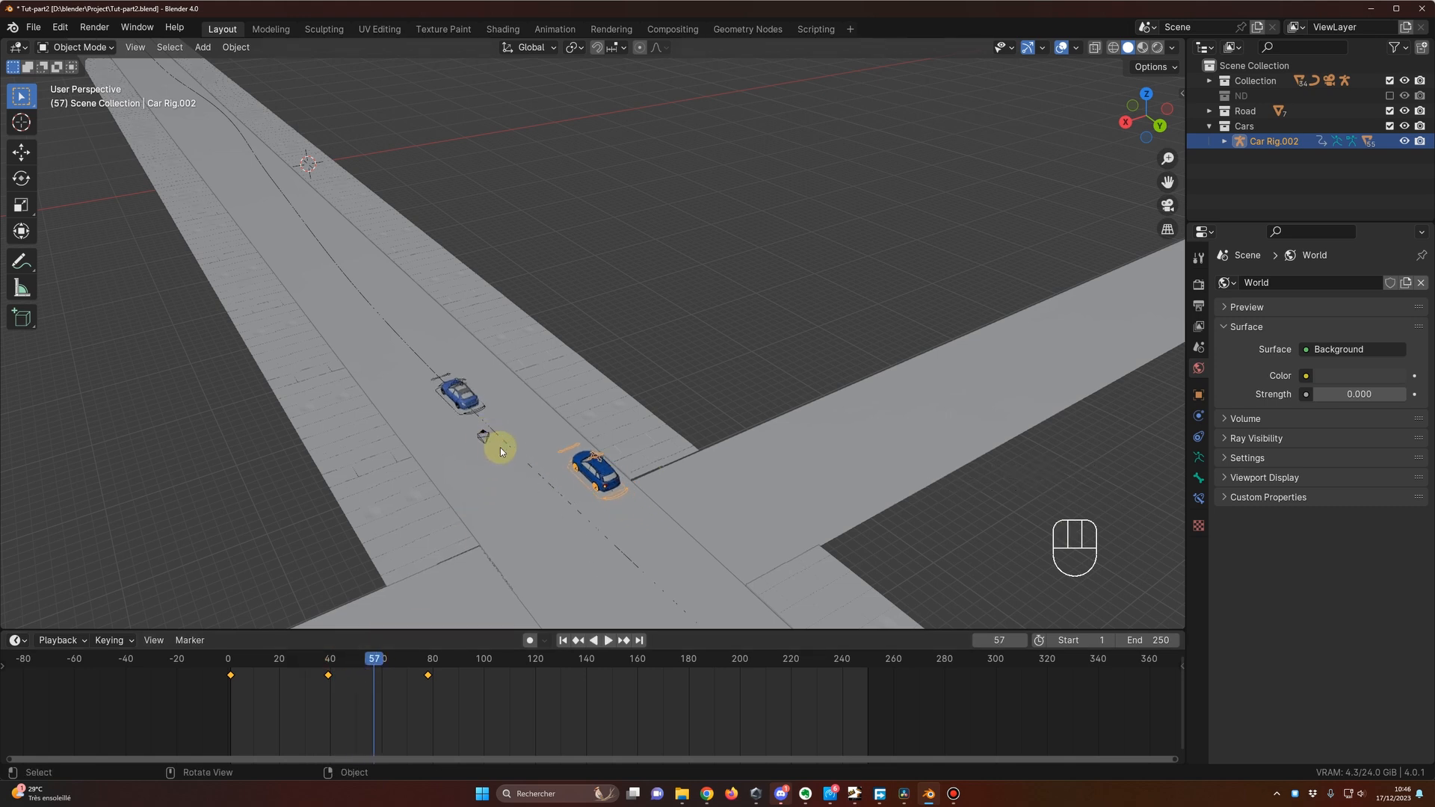
middle_click_drag(496, 447, 504, 474)
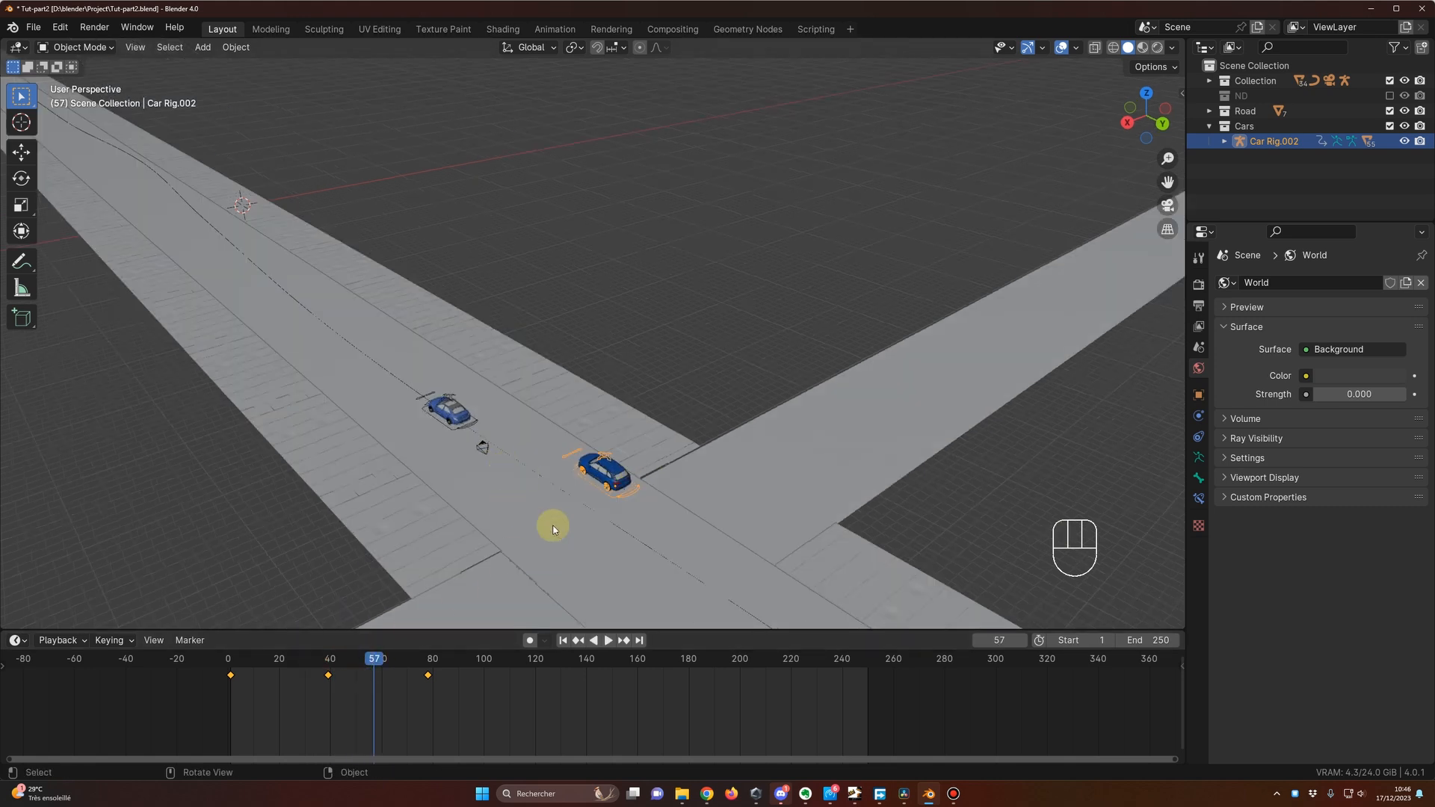
left_click(305, 660)
key("space")
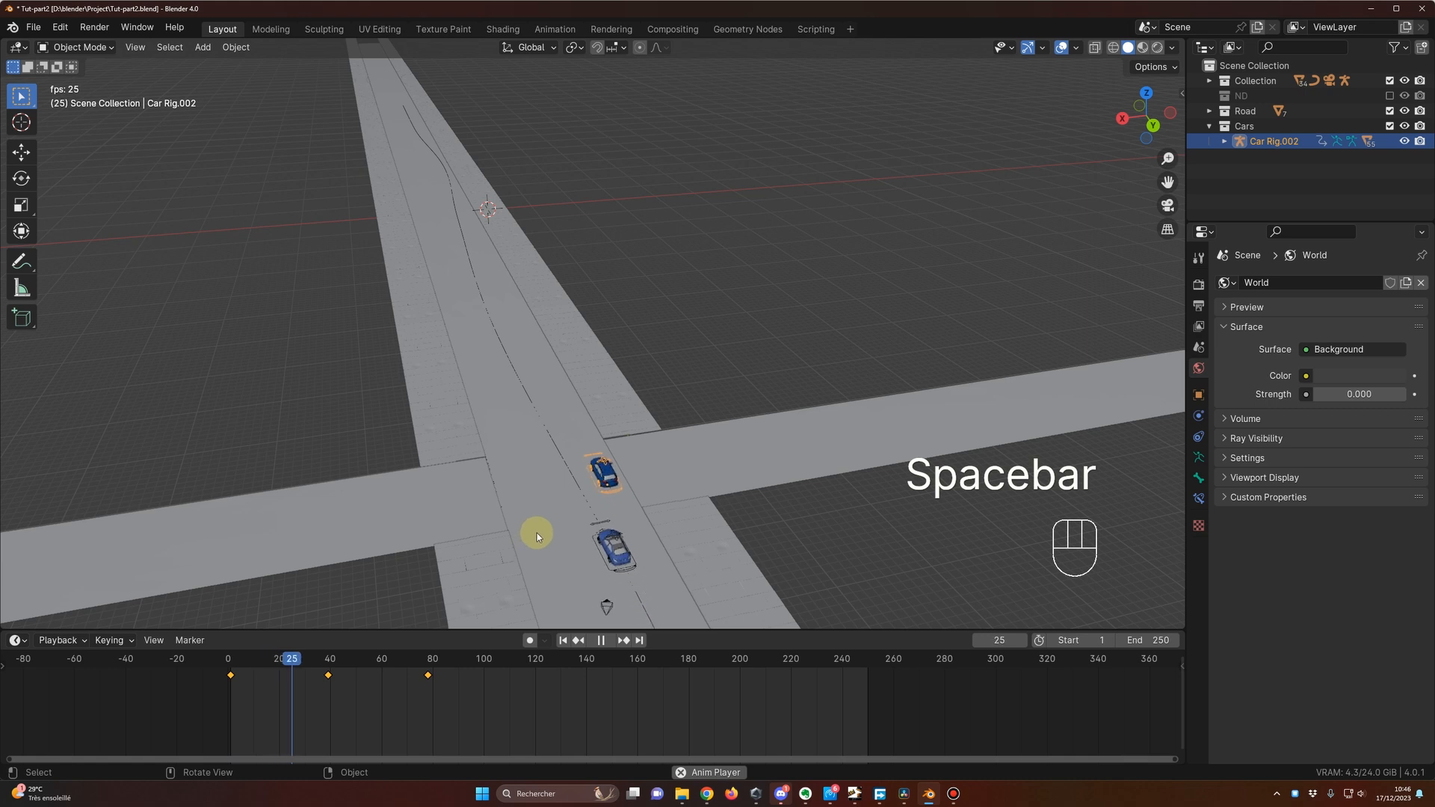
middle_click_drag(537, 532, 603, 487)
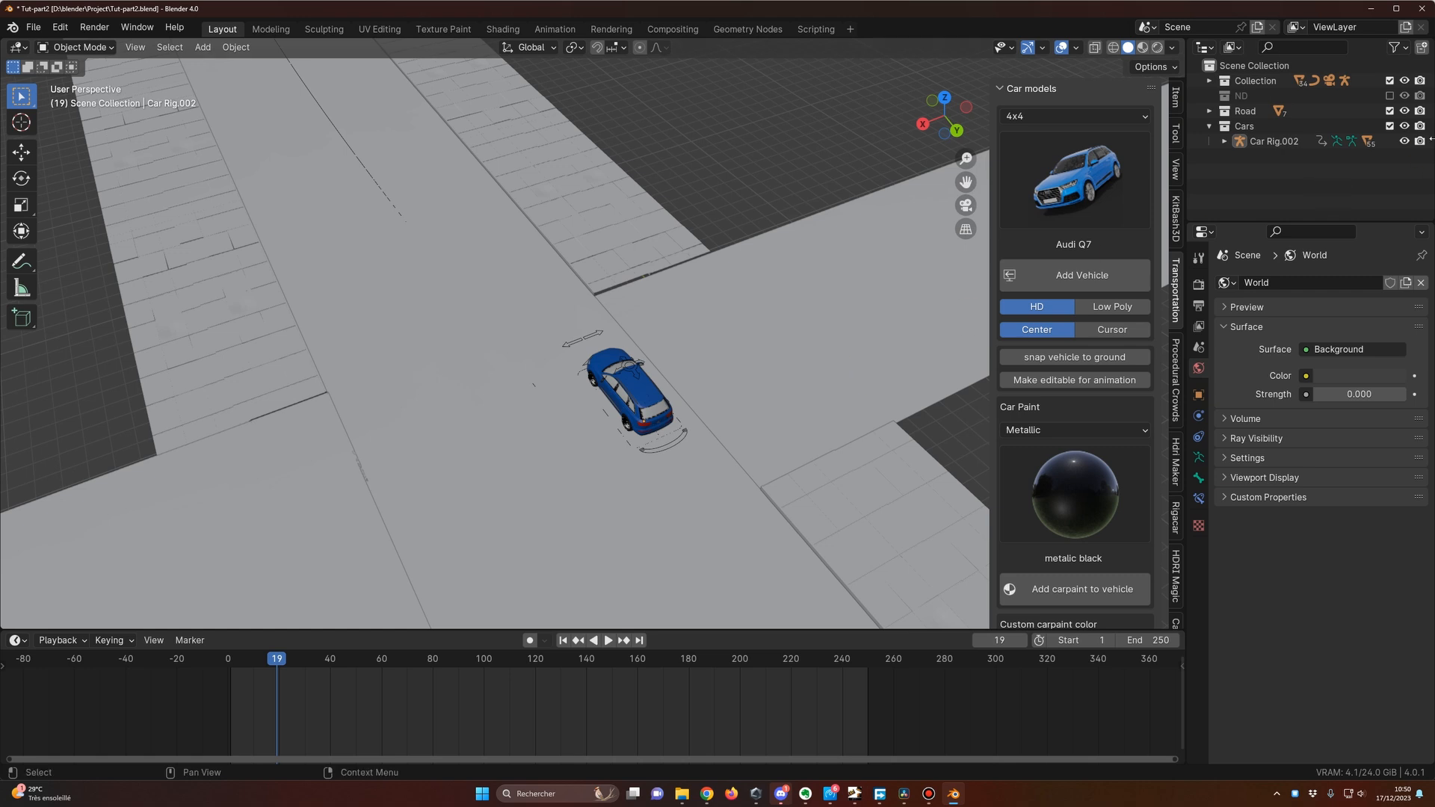
Select Car Rig.002 with its whole hierarchy and duplicate it about 25 m farther ahead on the road.
left_click(1271, 141)
right_click(1271, 141)
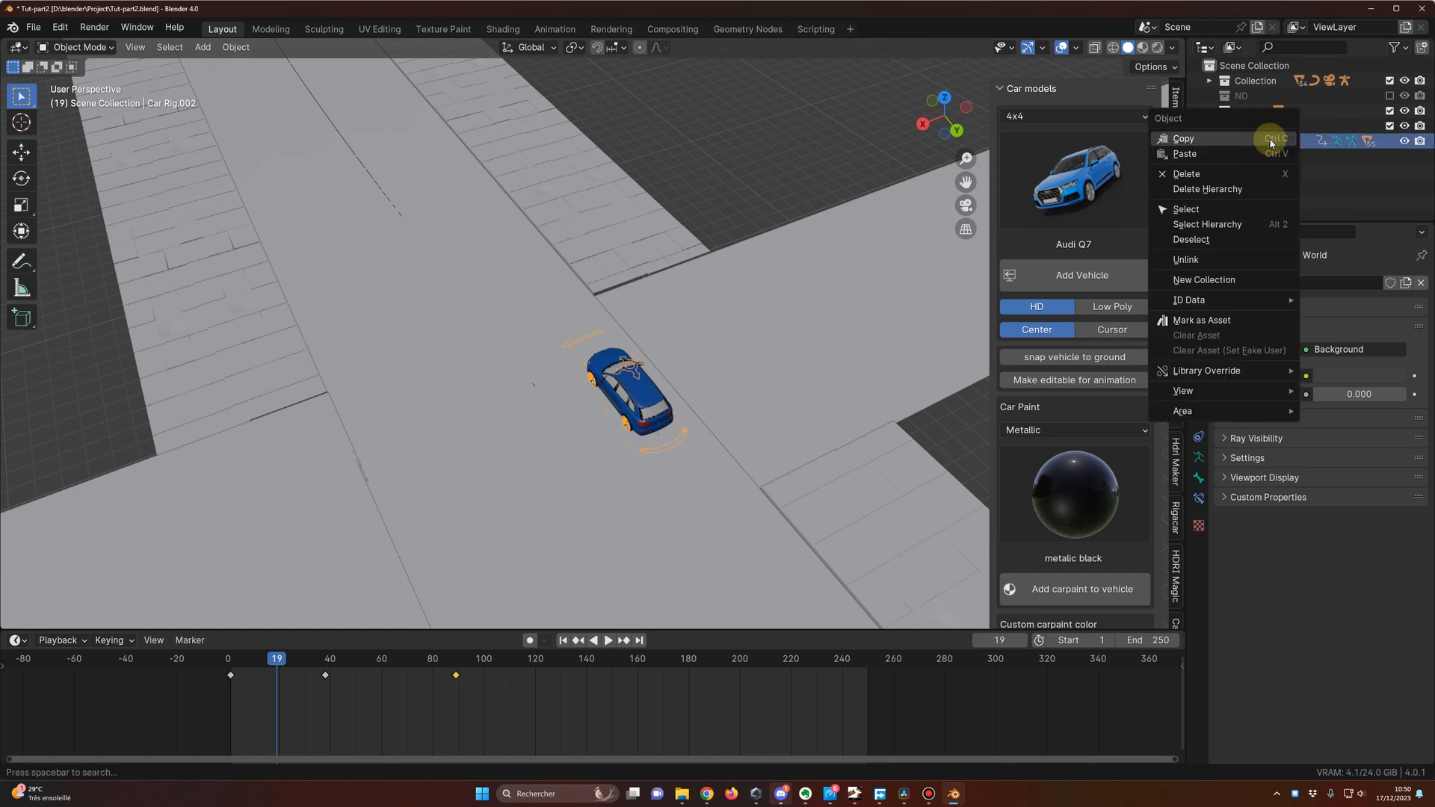
left_click(1231, 224)
middle_click_drag(596, 442, 599, 352)
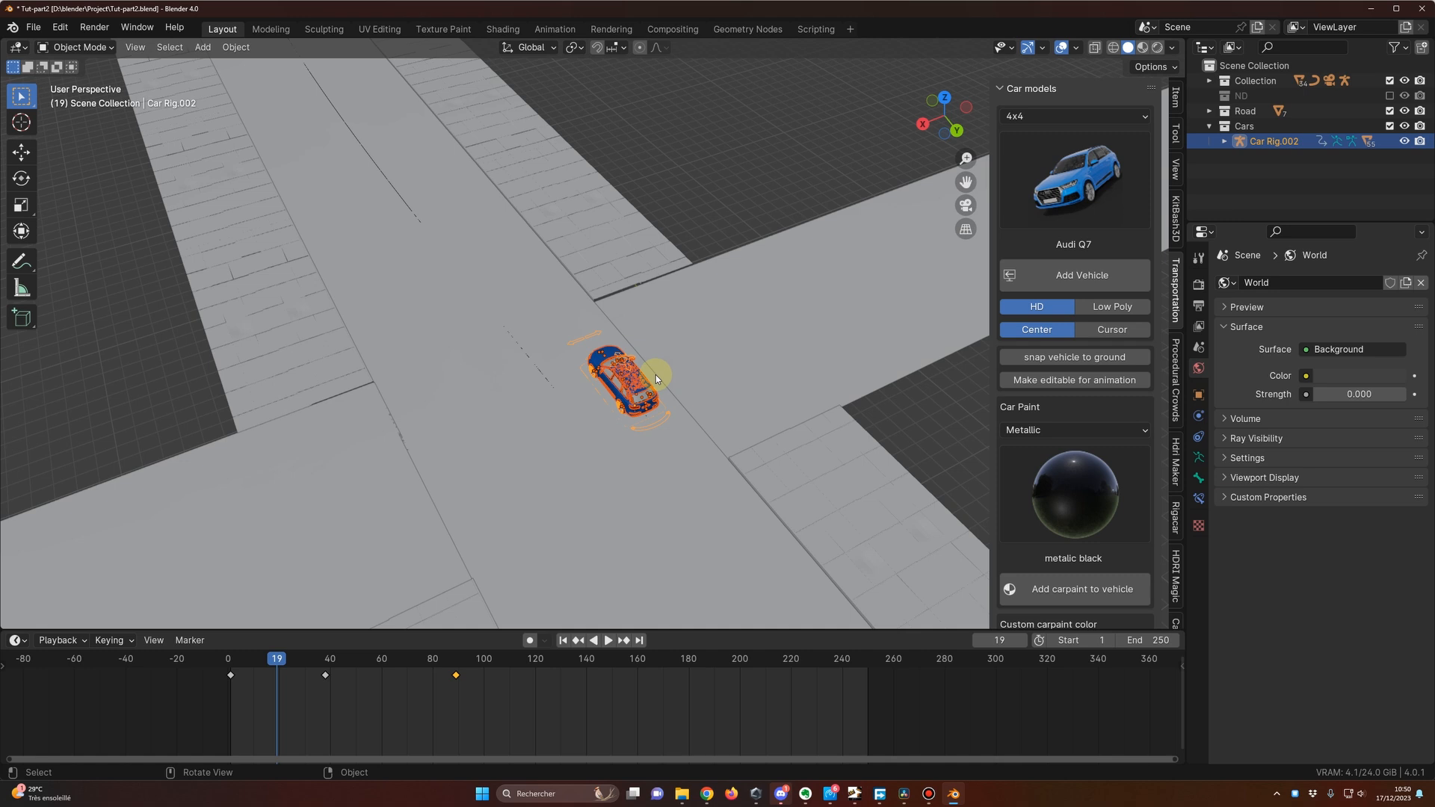
key("shift+d")
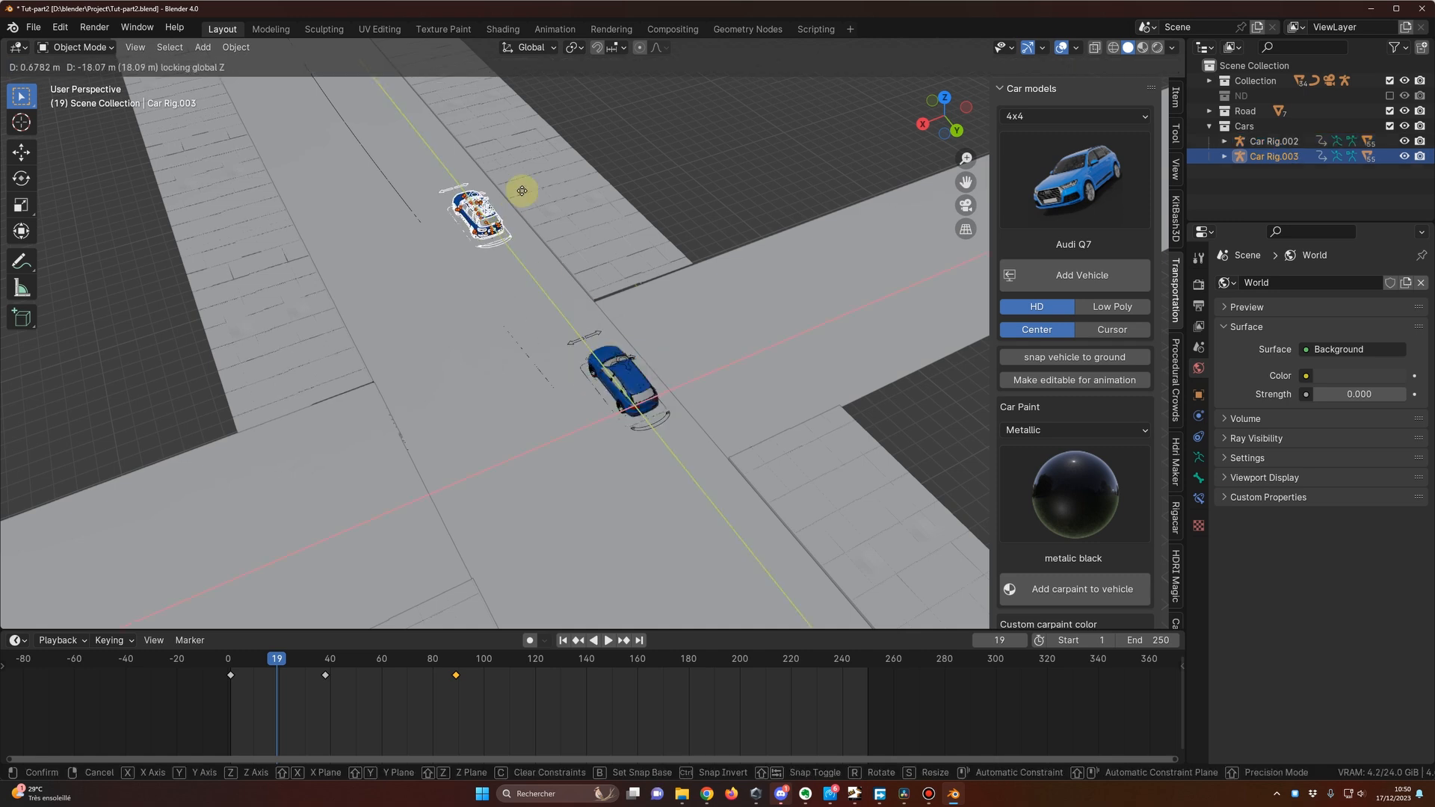
left_click(477, 164)
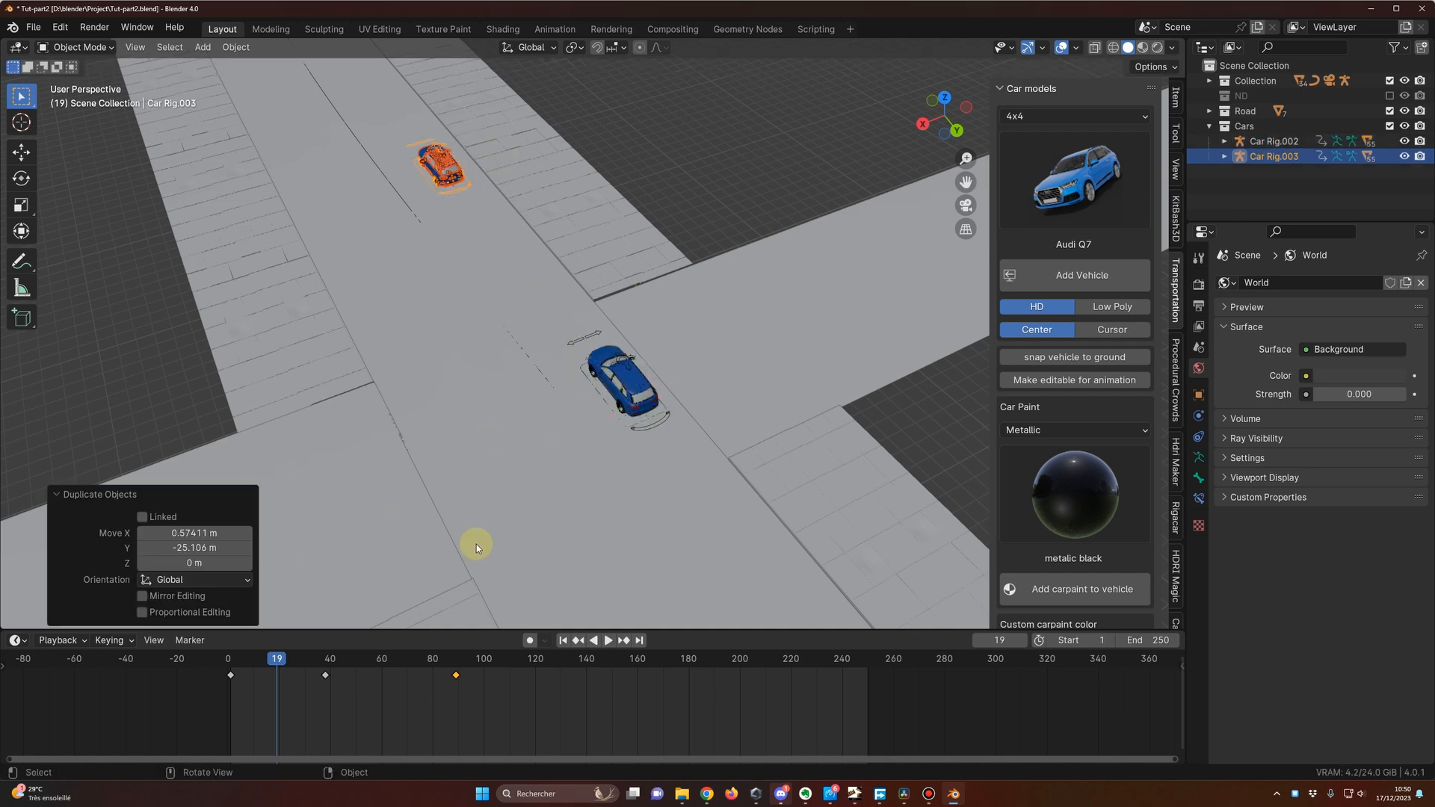
Select the duplicated Audi's rig, delete all its keyframes, and go to frame 20.
left_click(683, 104)
left_click(460, 191)
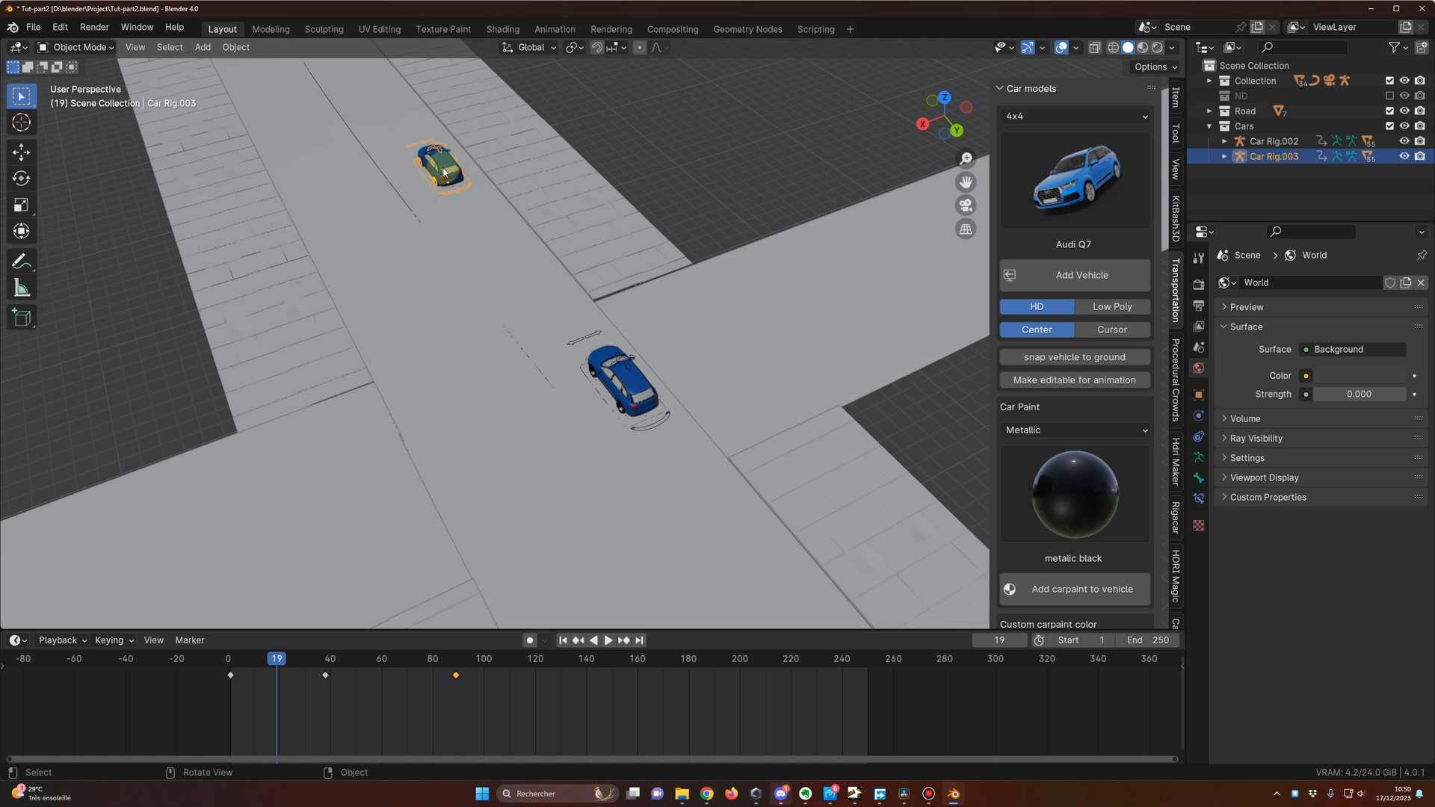
left_click_drag(518, 697, 200, 667)
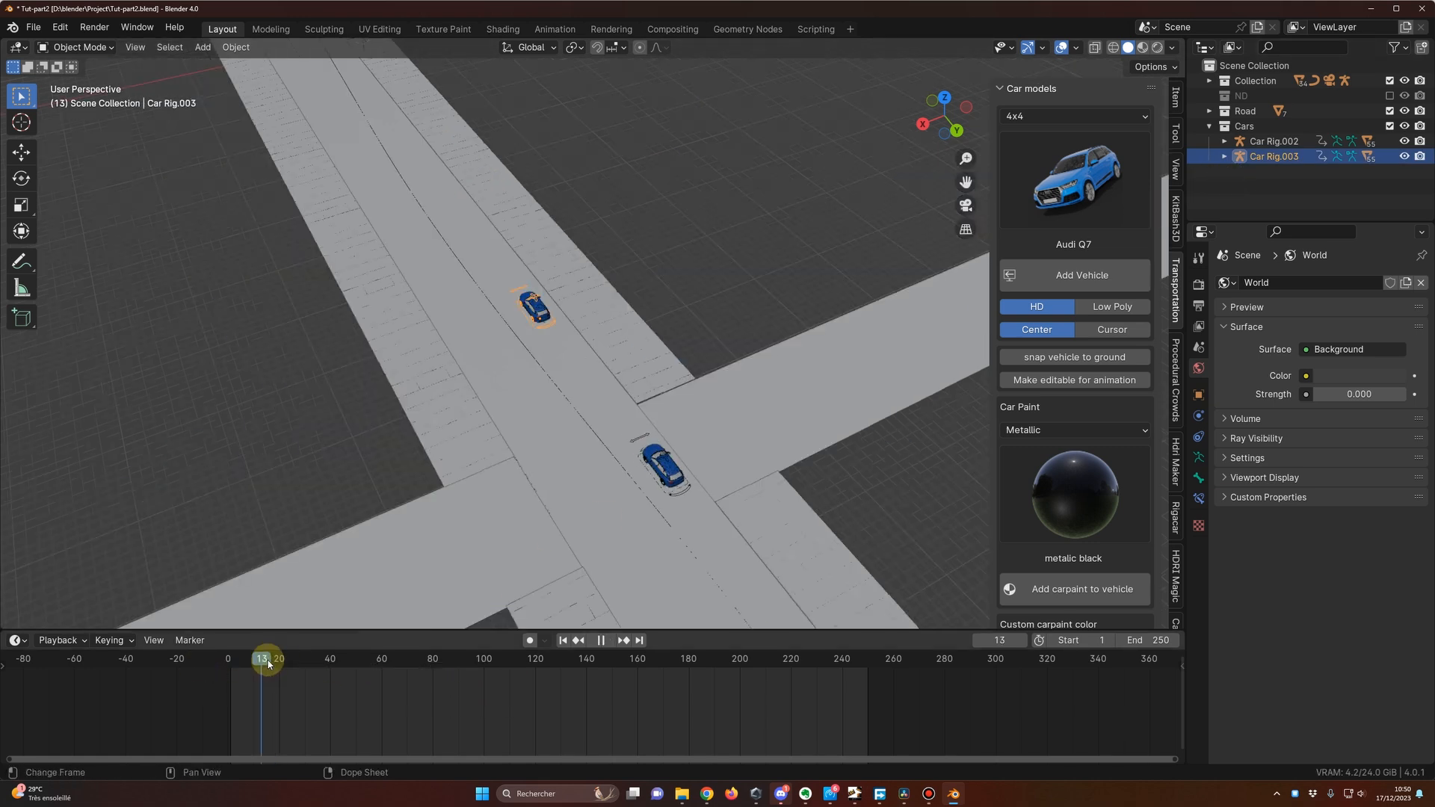
left_click_drag(266, 660, 279, 659)
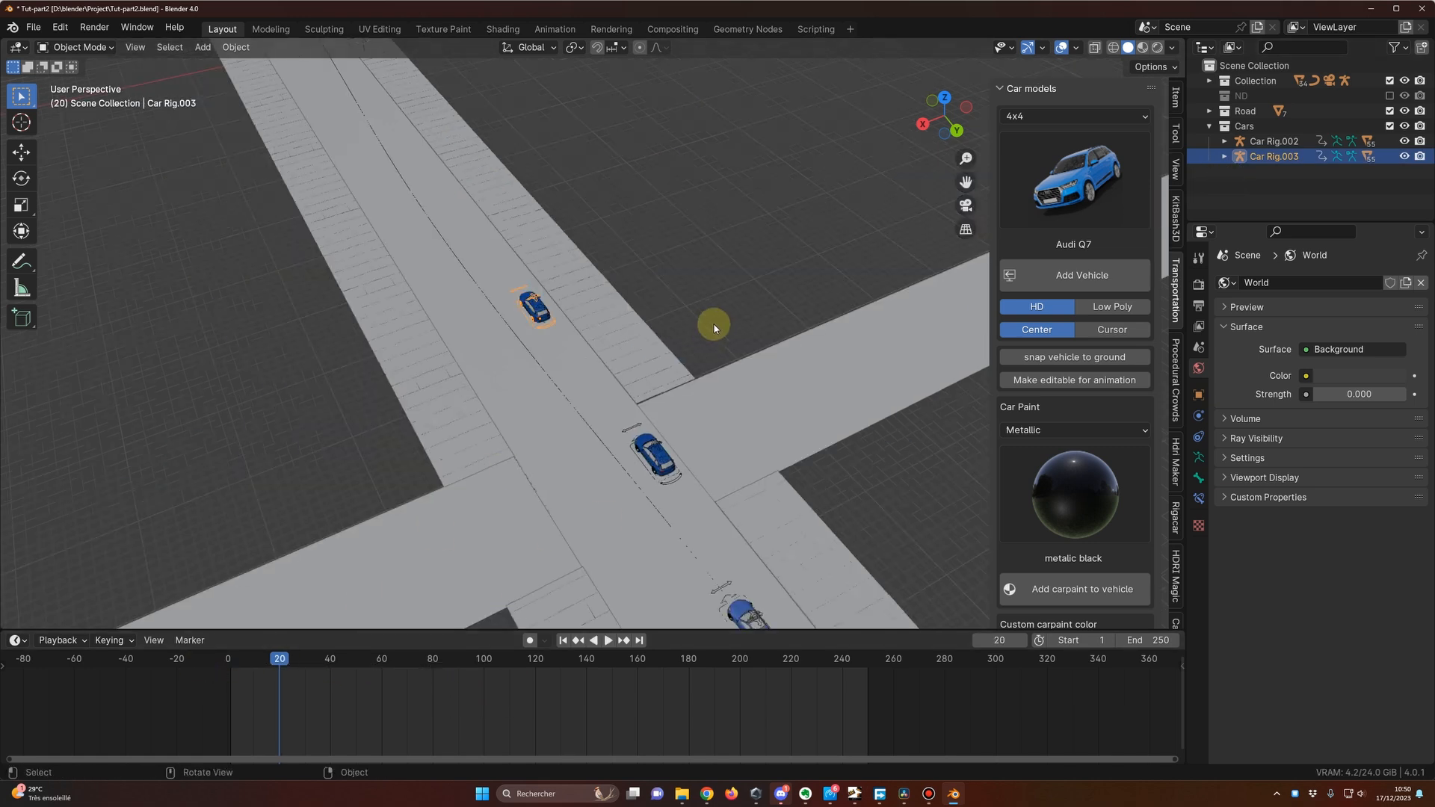
Select the duplicated Audi's body and apply the metalic yellow car paint to it.
scroll(708, 331, "up", 4)
left_click(555, 264)
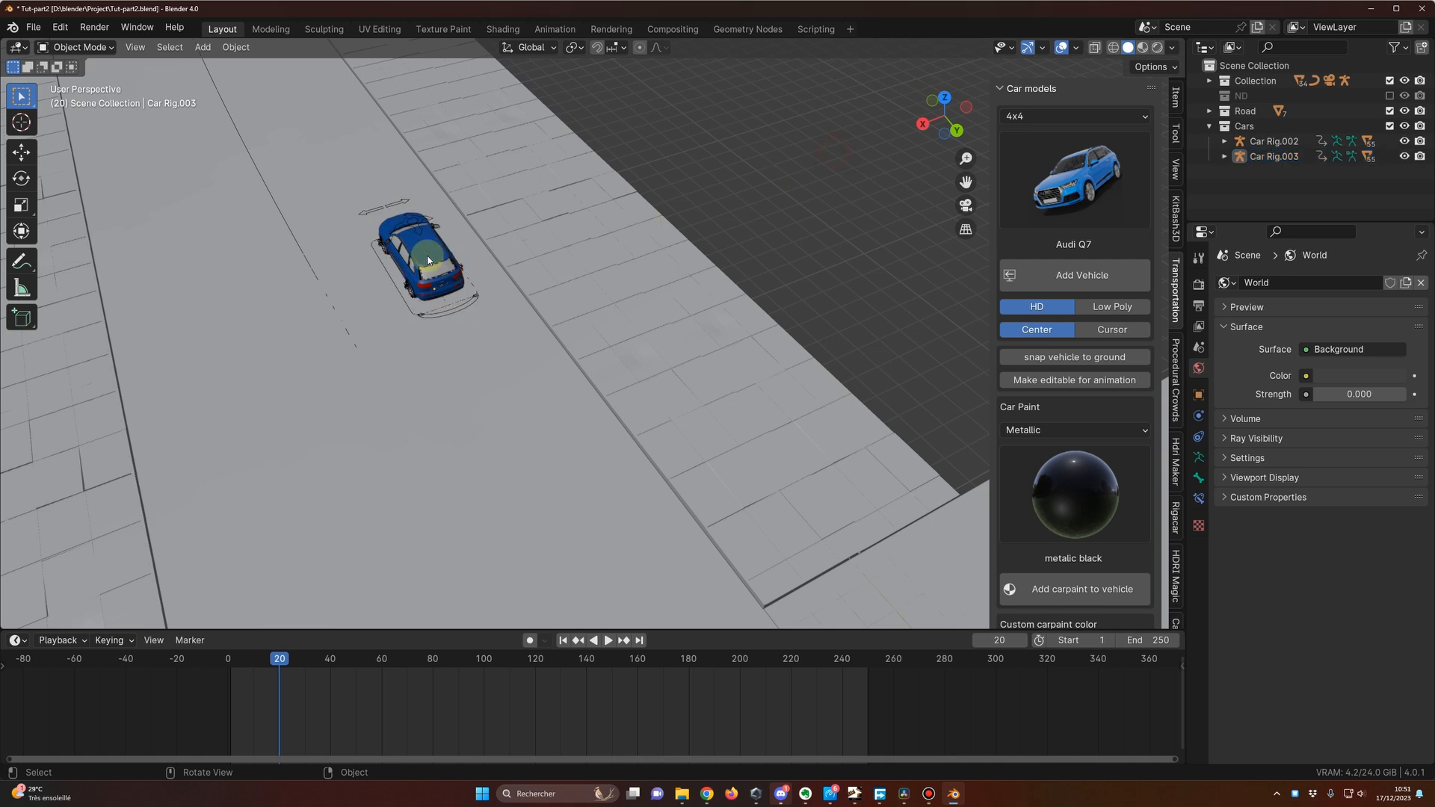
left_click(436, 246)
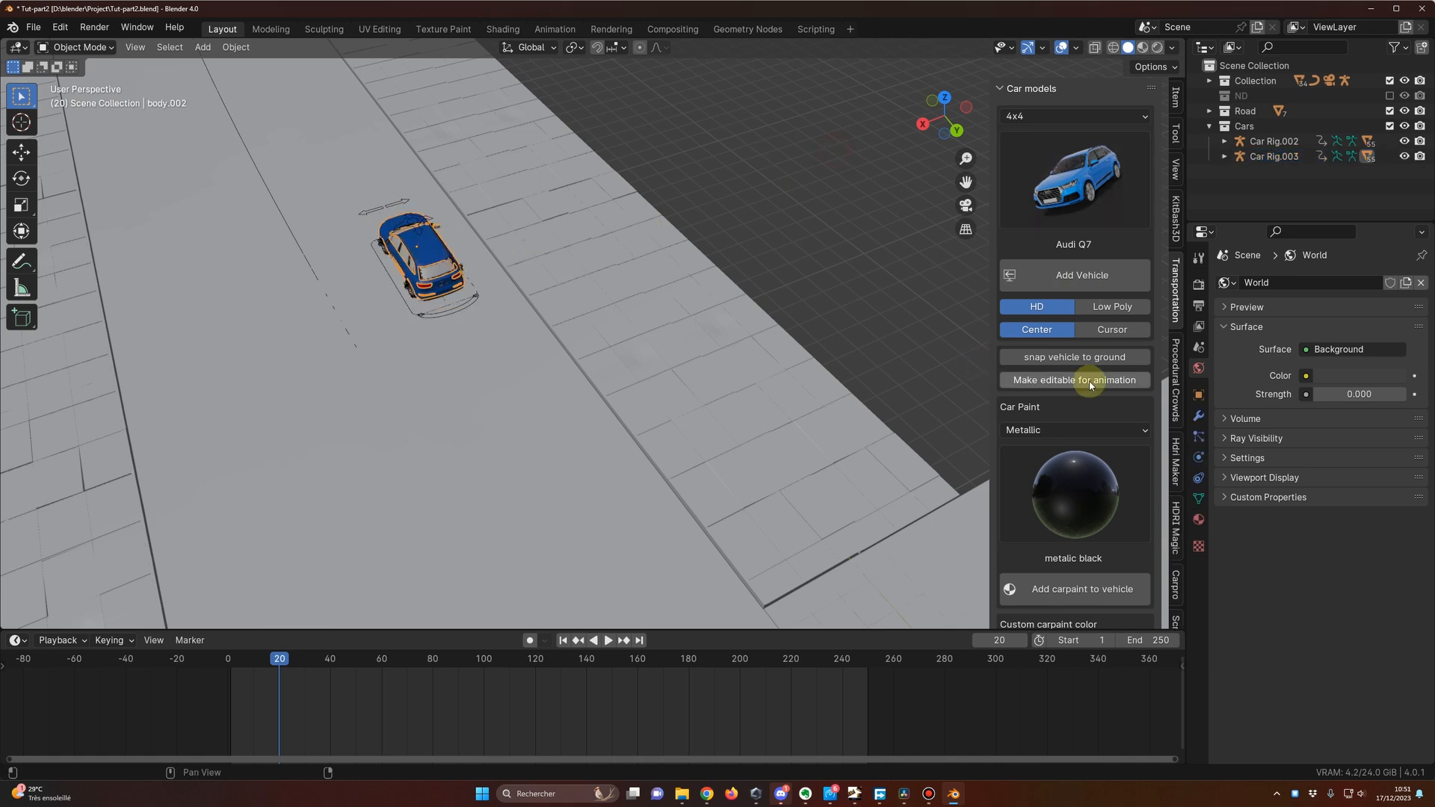
left_click(1083, 512)
left_click(1026, 396)
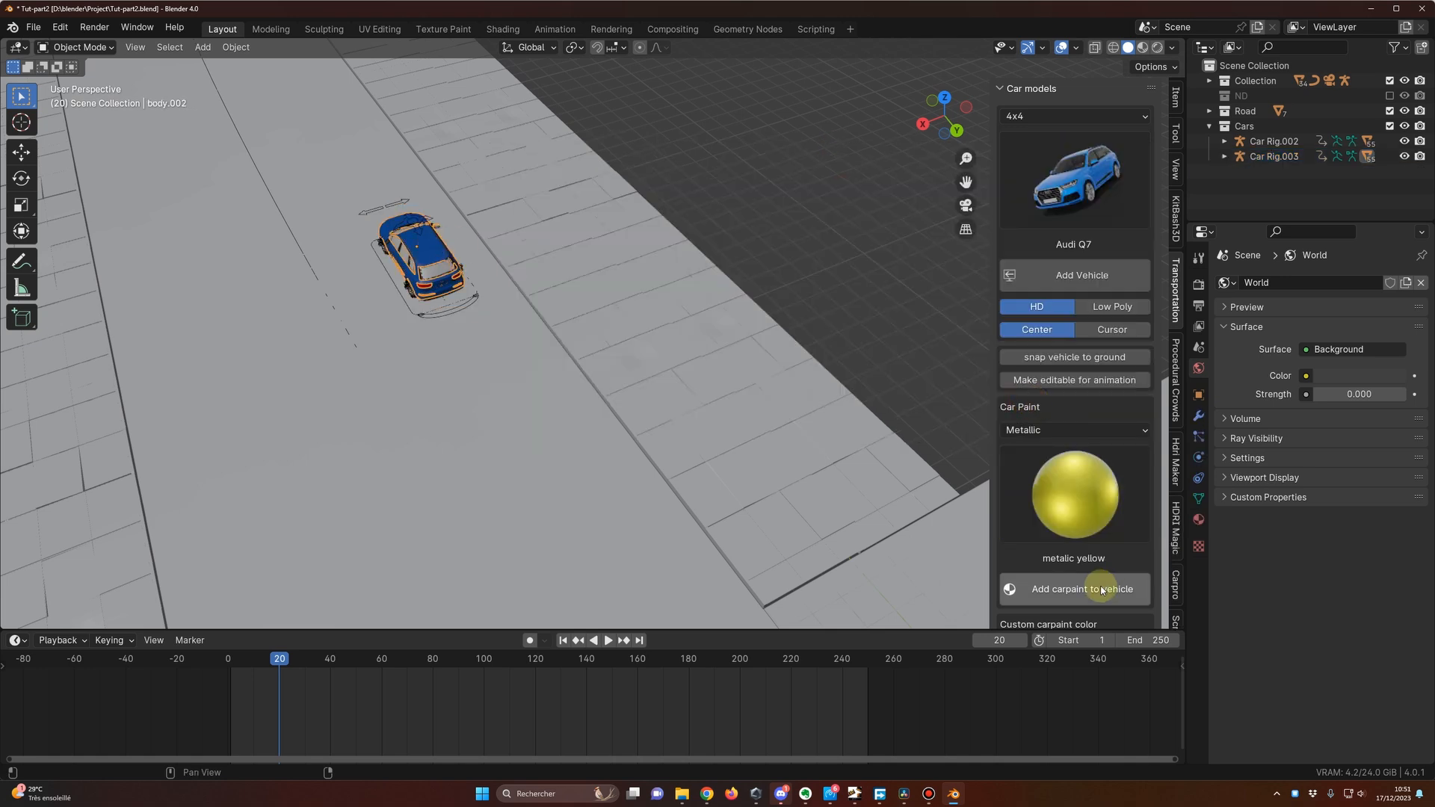
left_click(1077, 590)
middle_click_drag(825, 264, 606, 338)
middle_click_drag(954, 380, 720, 340)
scroll(729, 343, "up", 1)
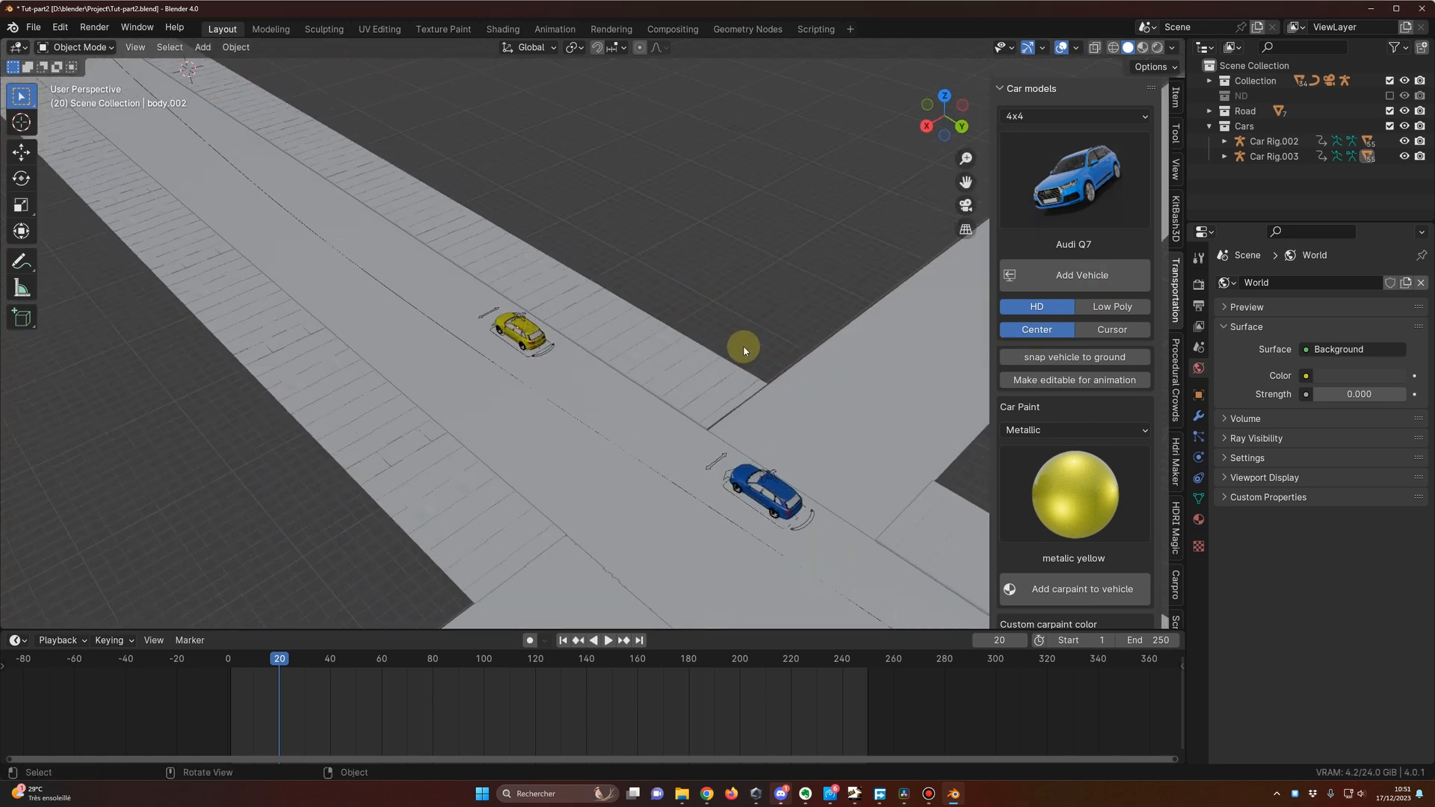
scroll(744, 347, "up", 2)
middle_click_drag(574, 343, 641, 335, "shift")
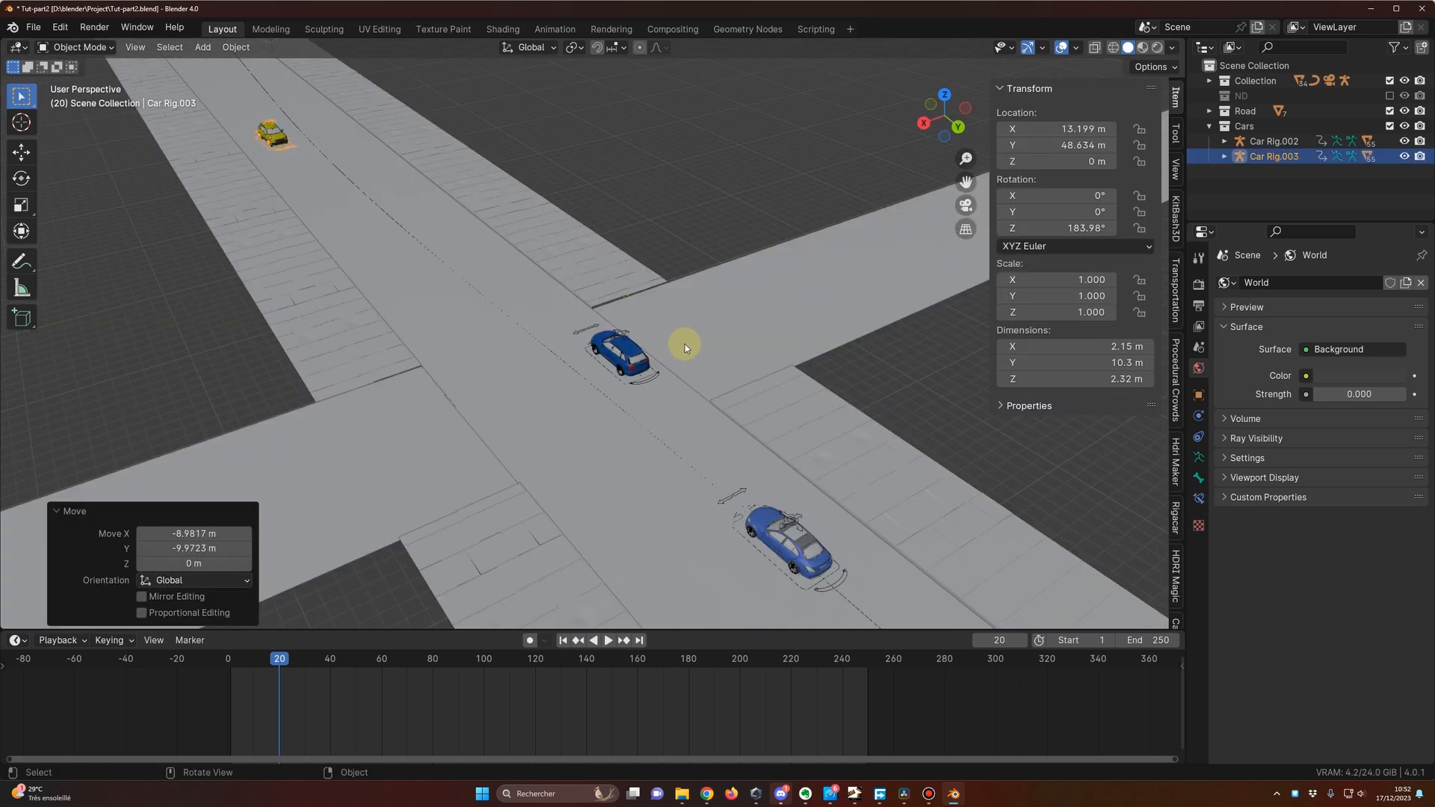
scroll(684, 344, "up", 4)
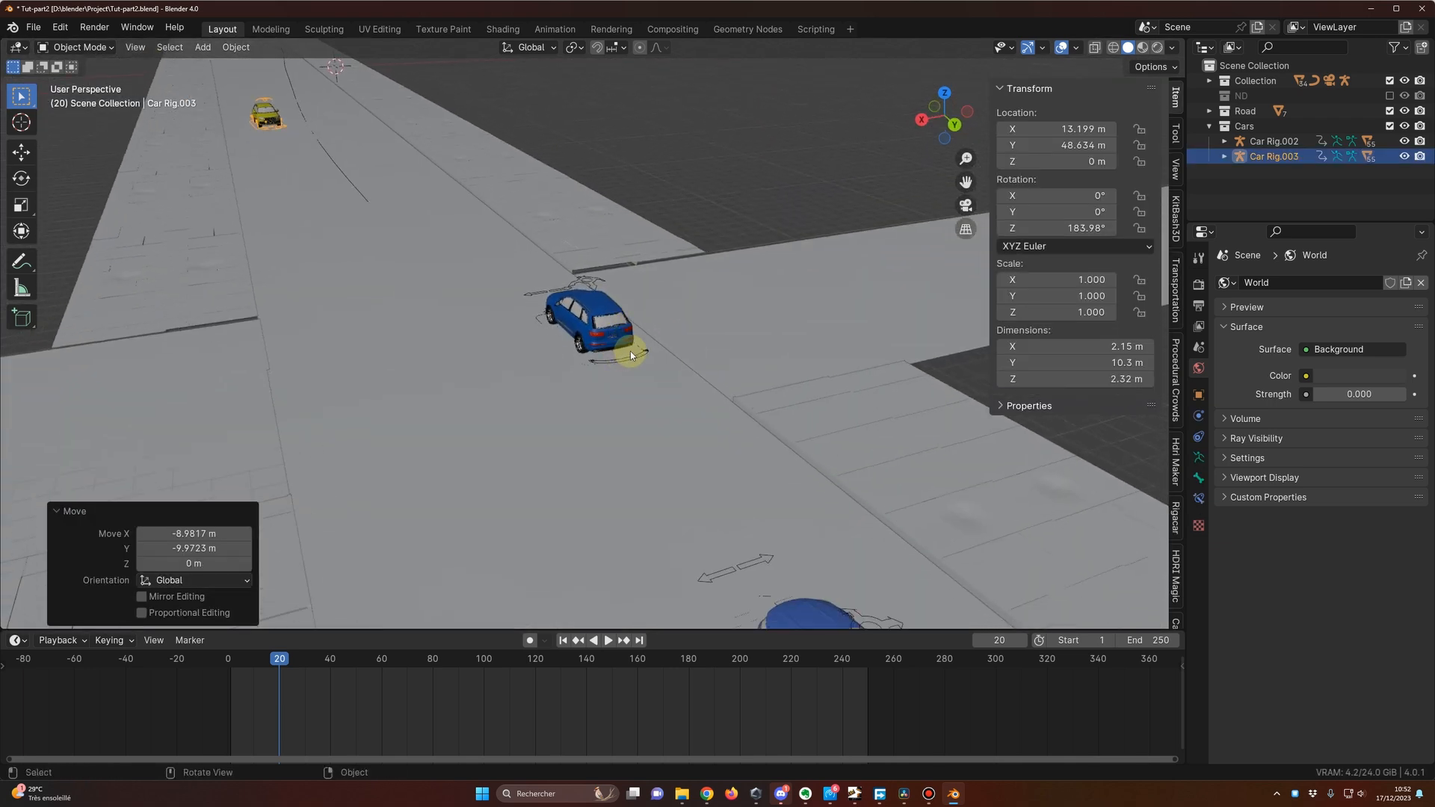
scroll(629, 356, "down", 3)
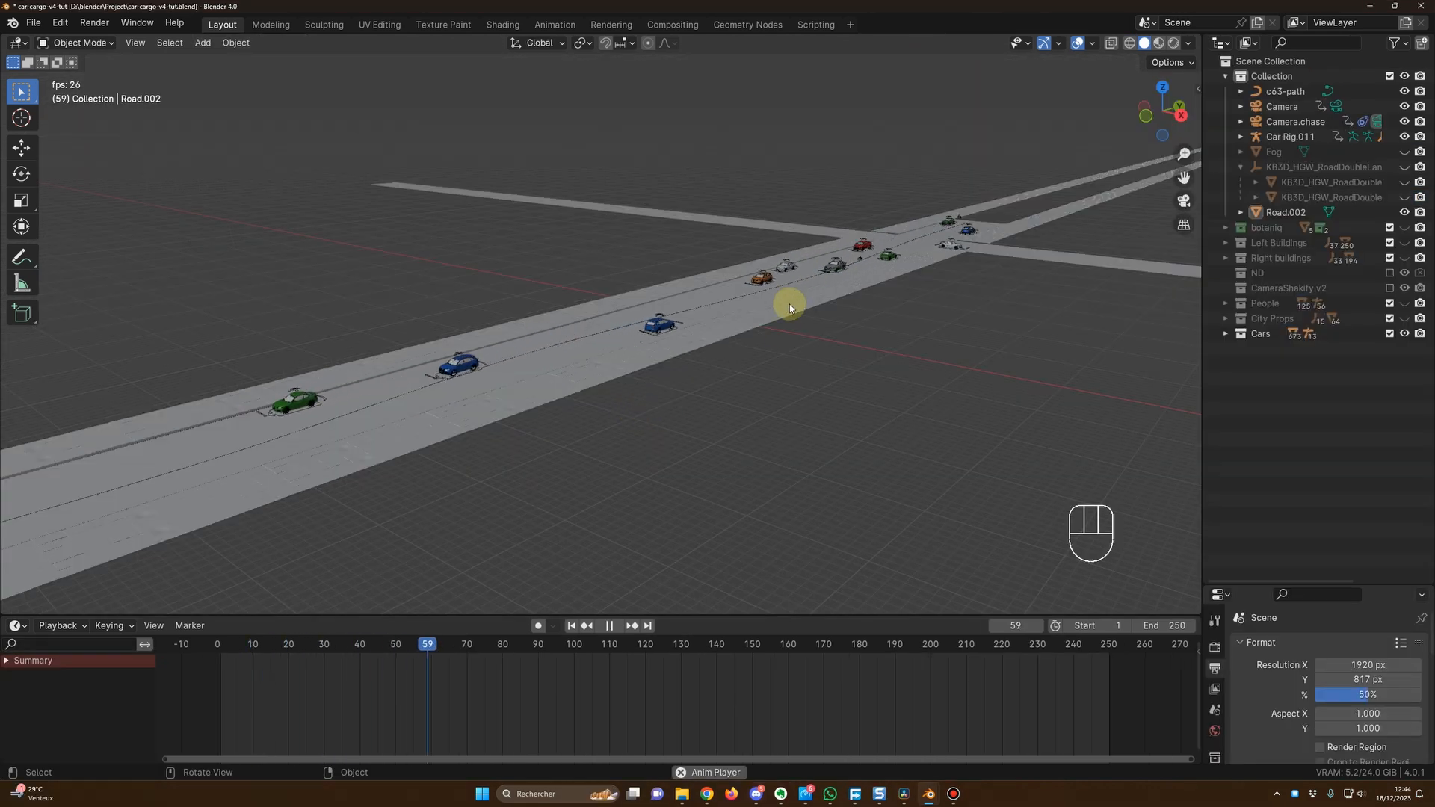
mouse_move(638, 422)
middle_mouse_down()
mouse_move(473, 428)
mouse_move(381, 407)
mouse_move(596, 471)
mouse_move(650, 429)
middle_mouse_up()
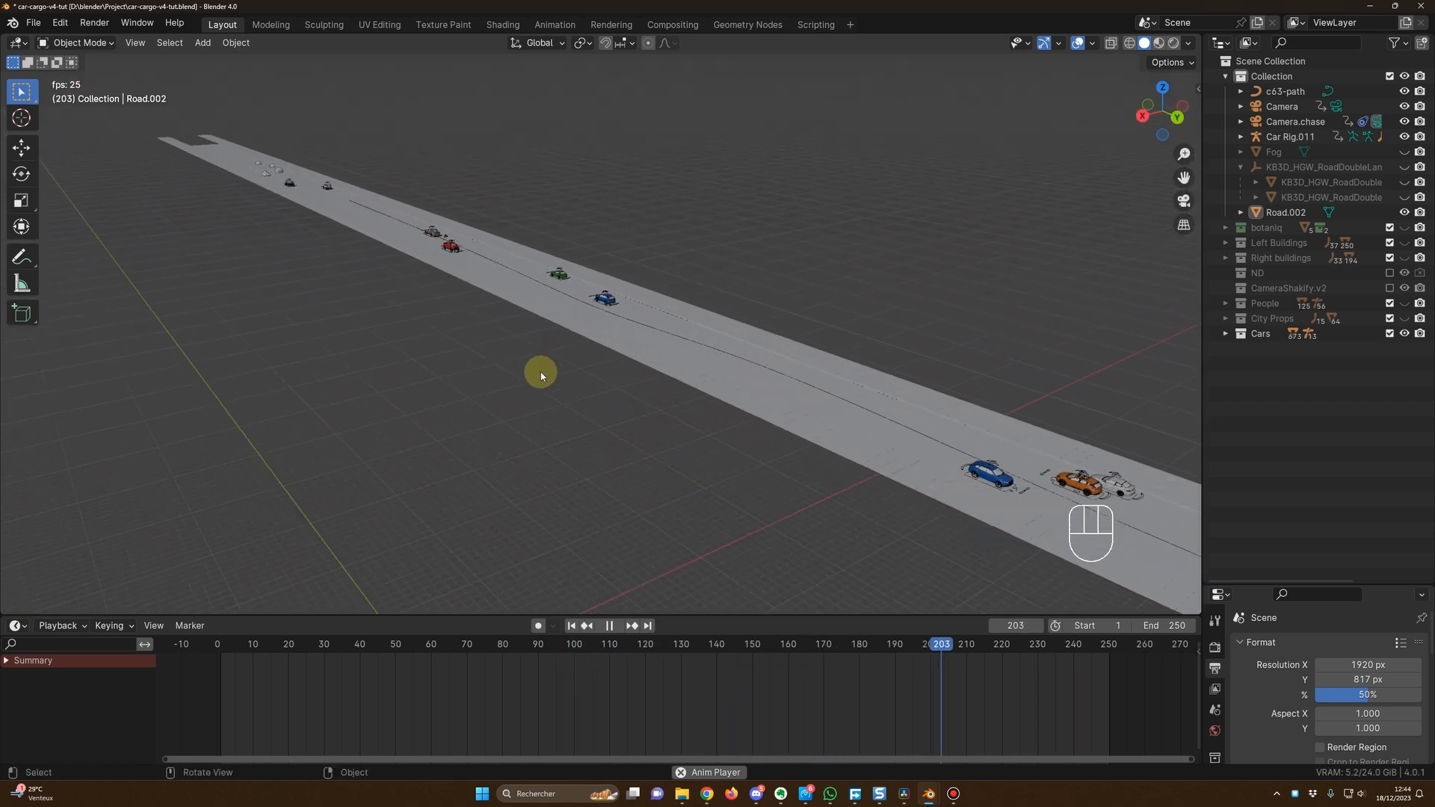
Play the animation and examine the traffic along the road from several angles.
key("space")
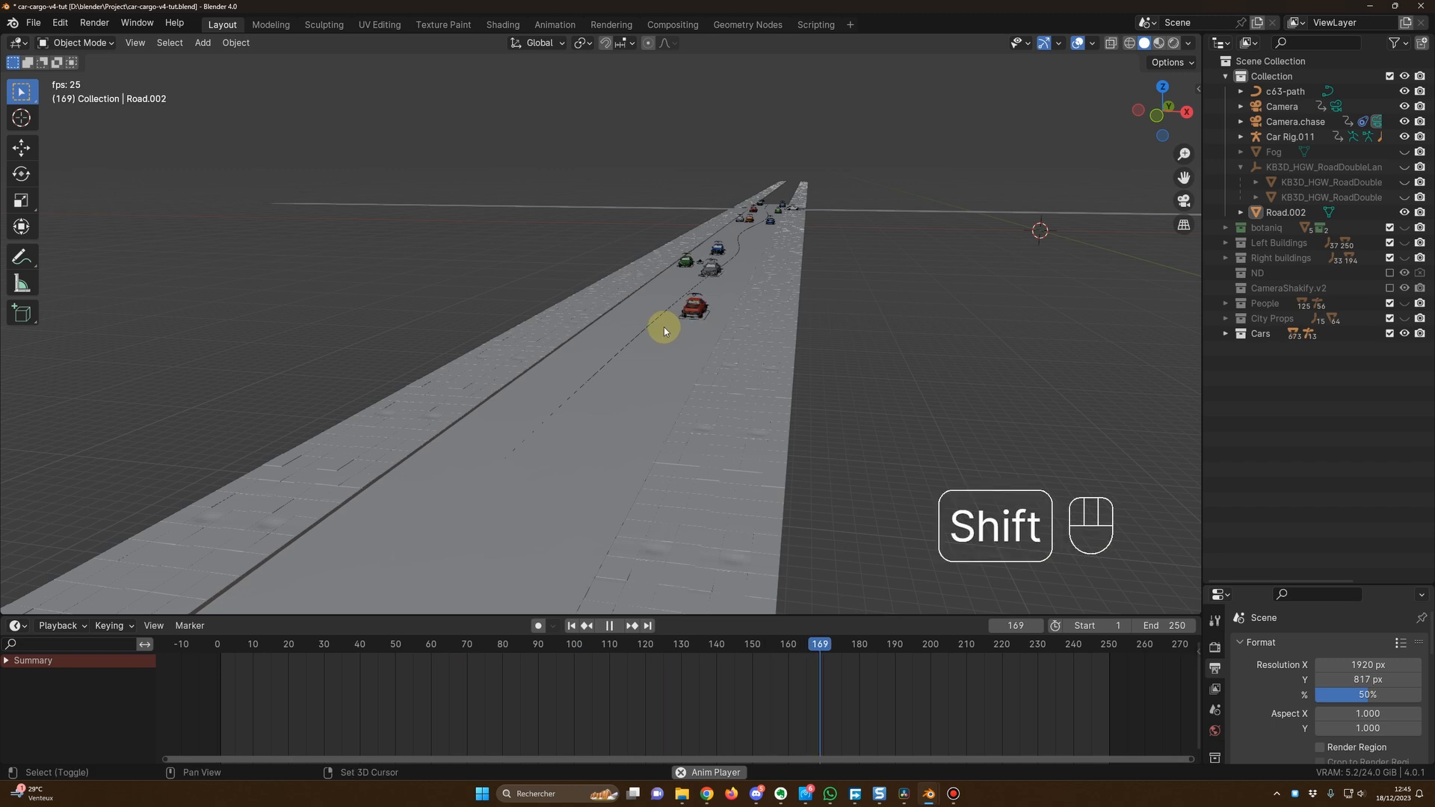
key("space")
key("space")
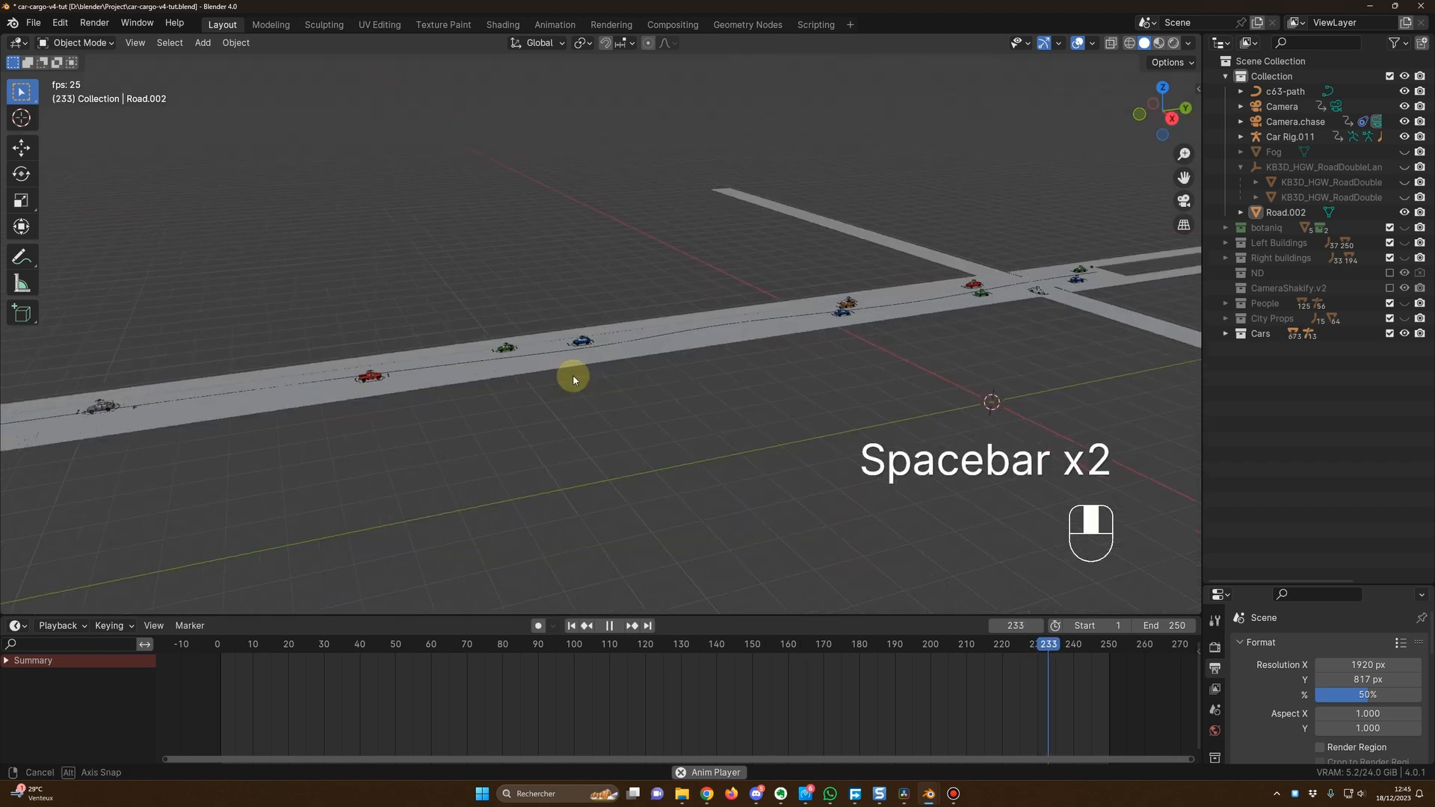
mouse_move(571, 379)
middle_mouse_down()
mouse_move(657, 368)
mouse_move(564, 360)
middle_mouse_up()
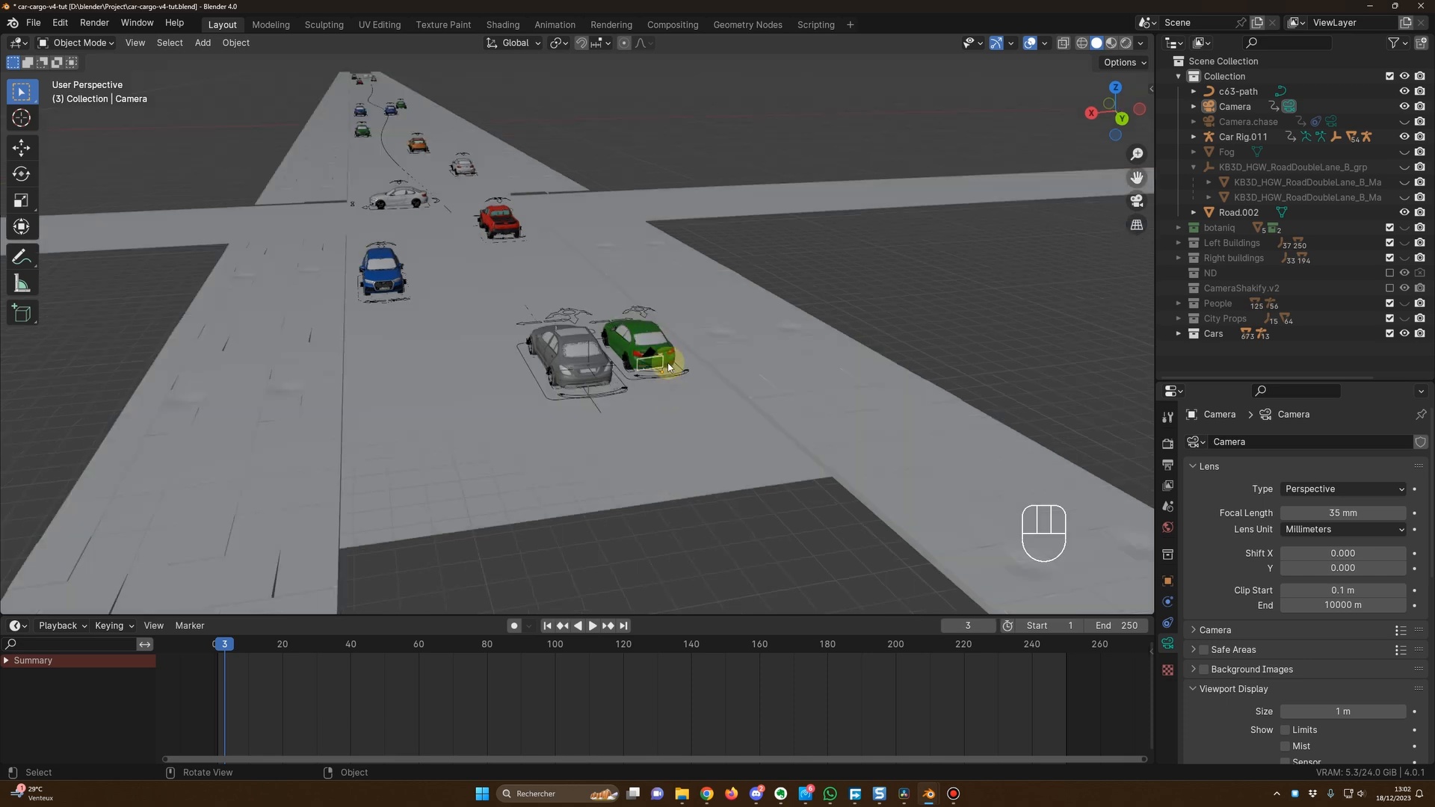
Look through the scene camera, select Camera, and delete all its keyframes.
key("KP_0")
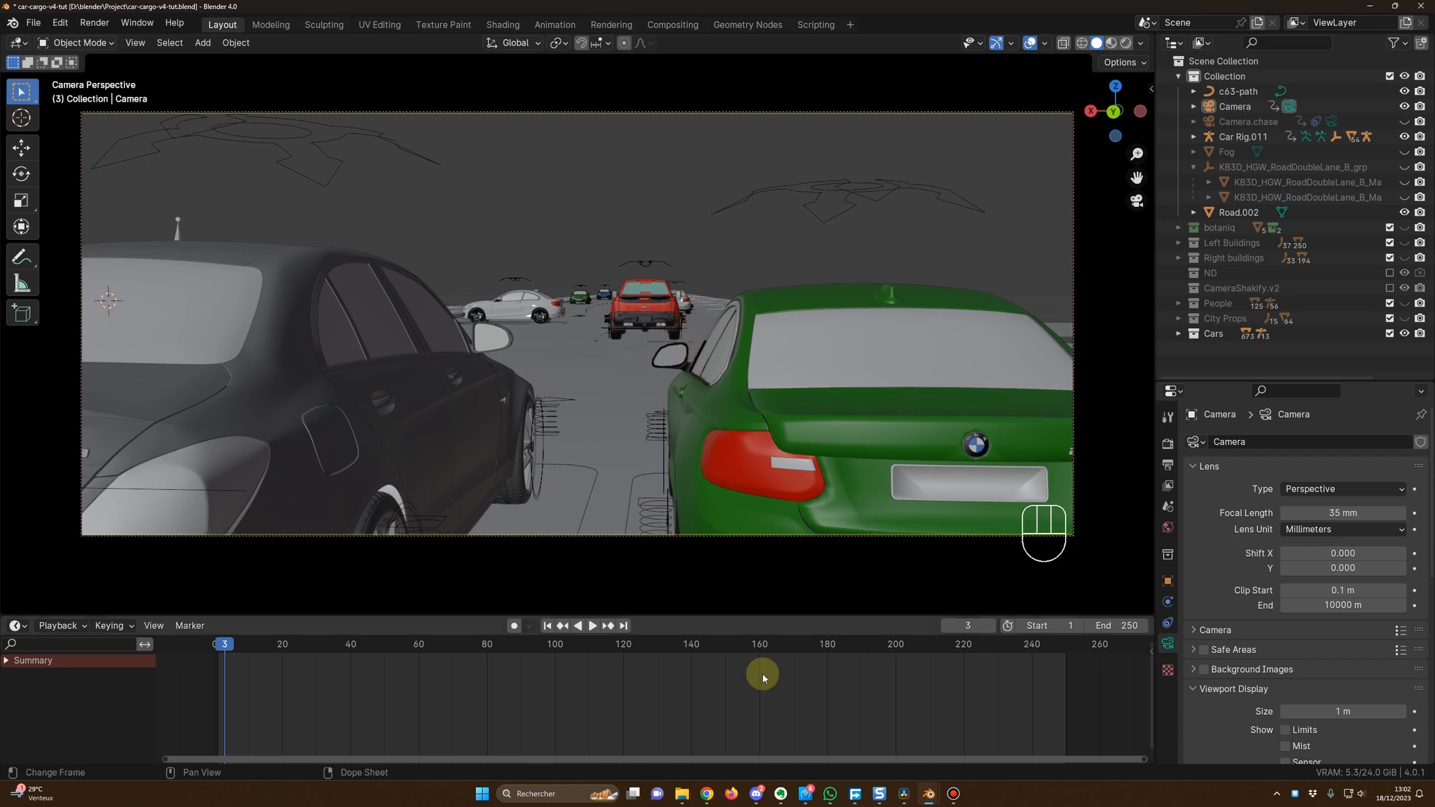
left_click(1235, 106)
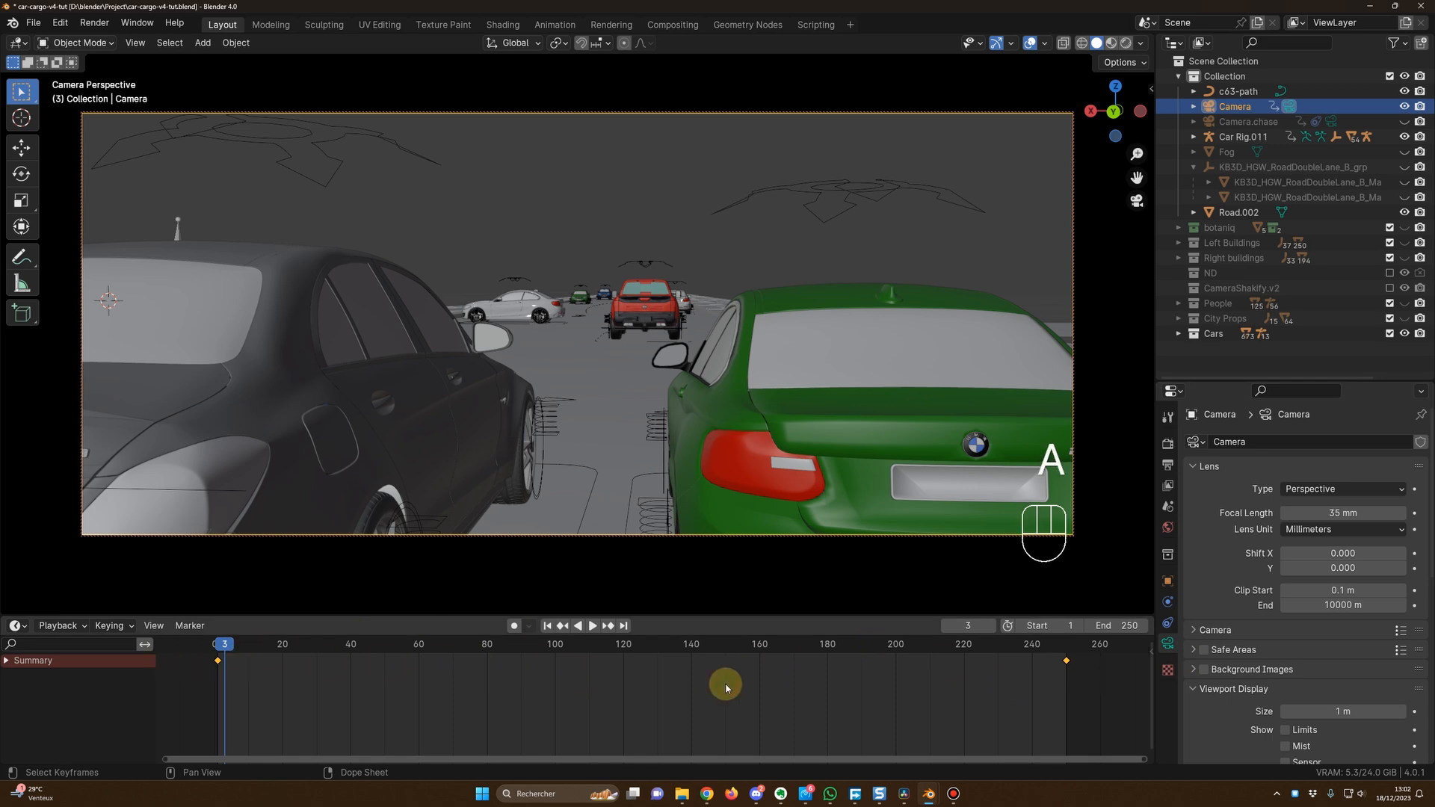
key("Delete")
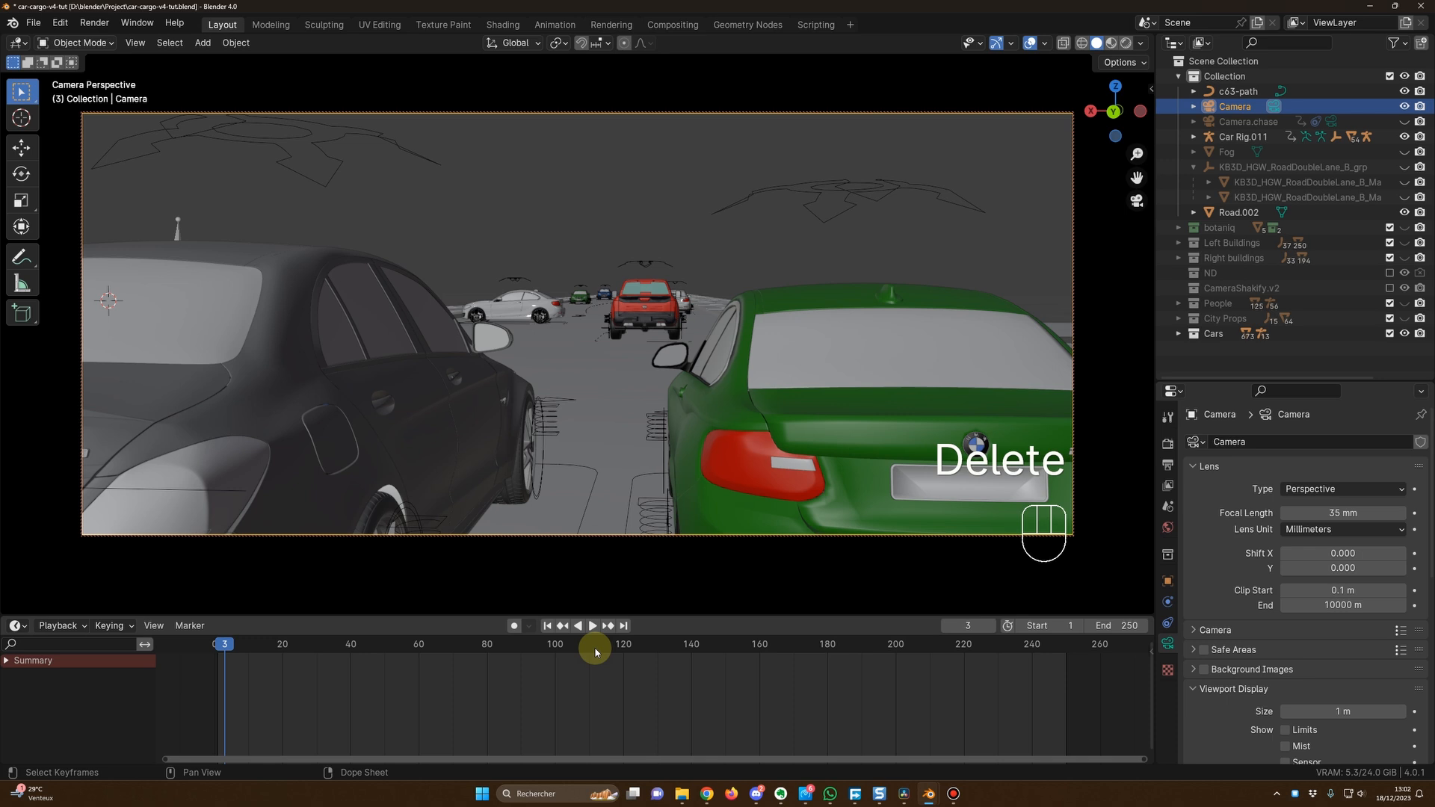
key("KP_0")
key("KP_0")
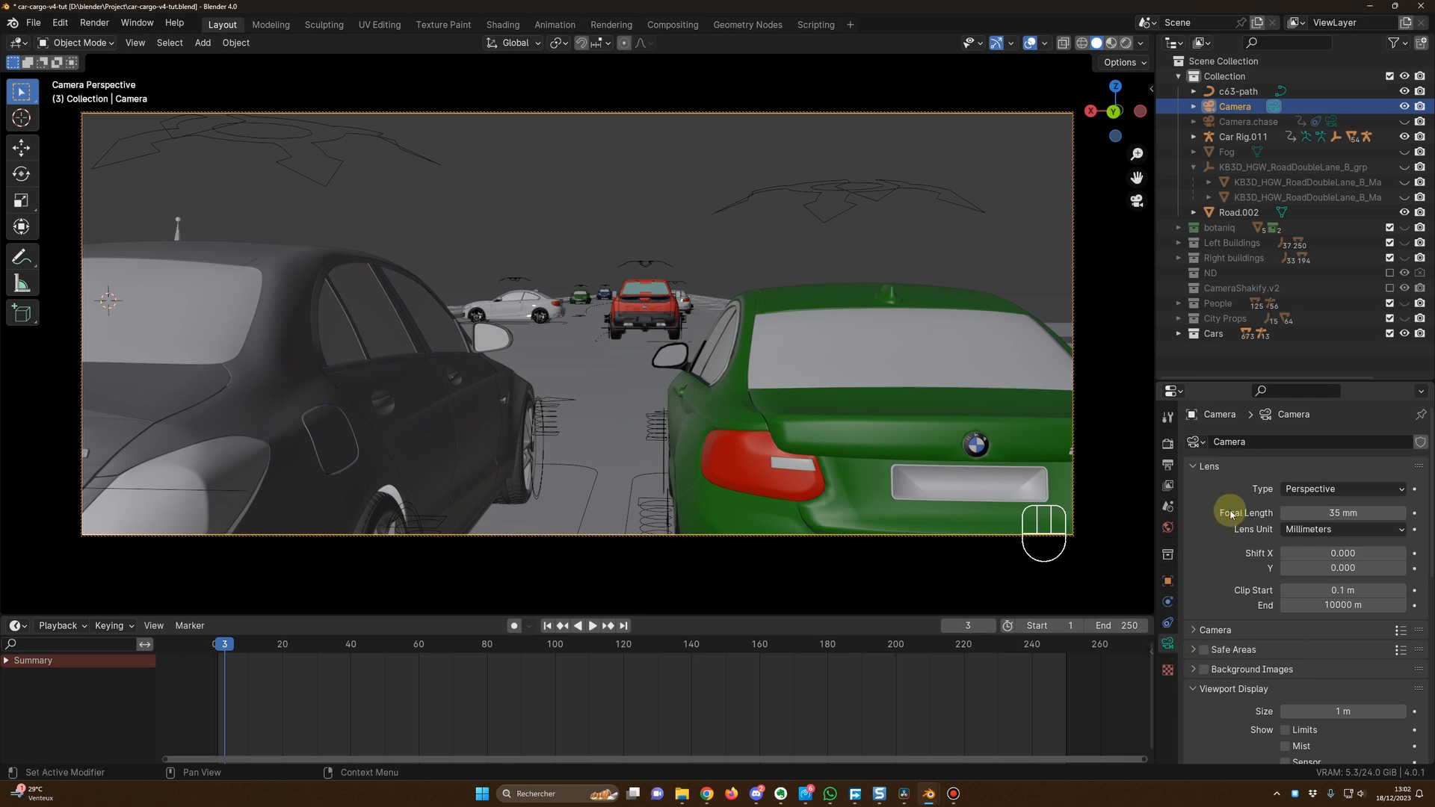
Try focal lengths of 100 mm and 4 mm on the camera to compare the framing.
left_click(1317, 513)
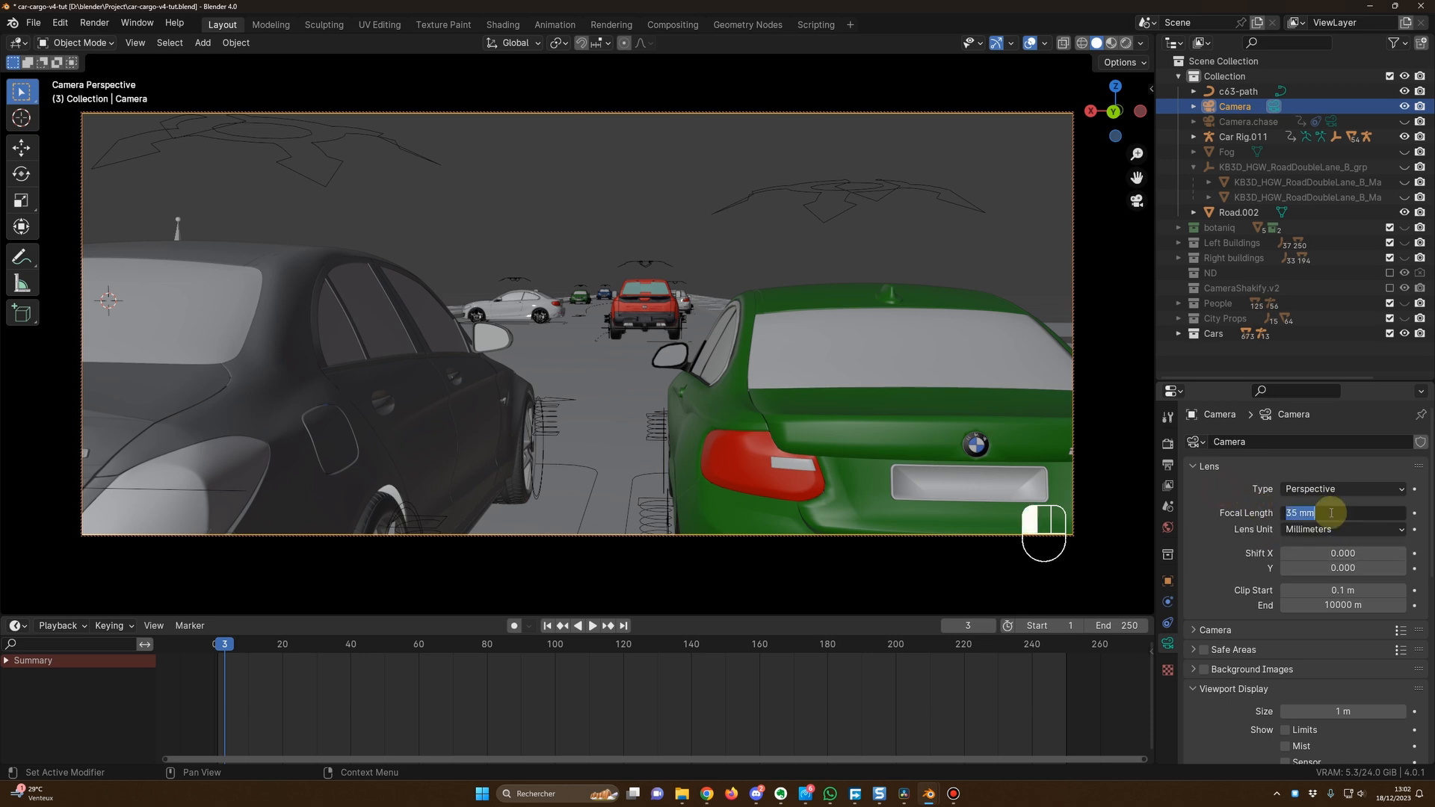
type("100")
key("Return")
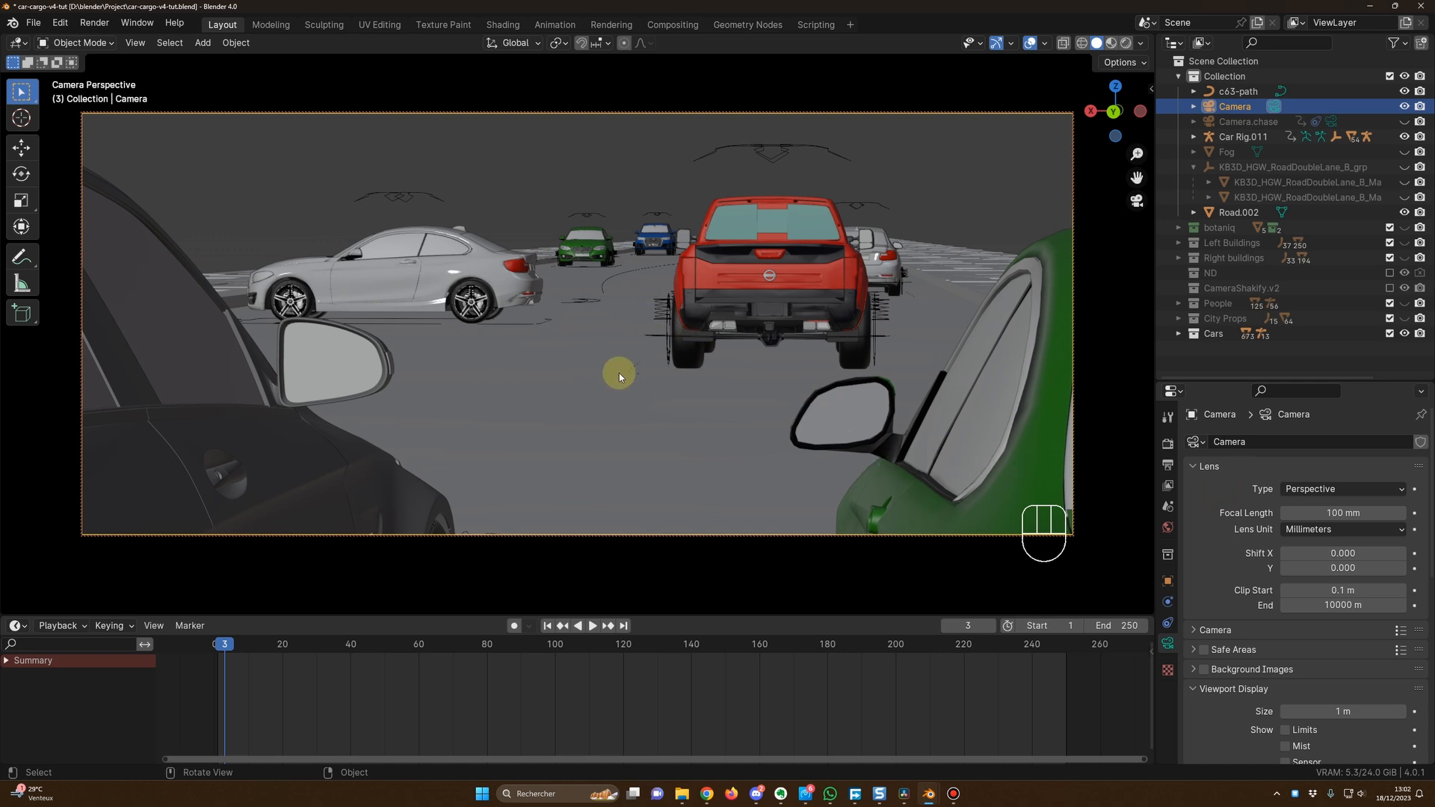
left_click(1333, 512)
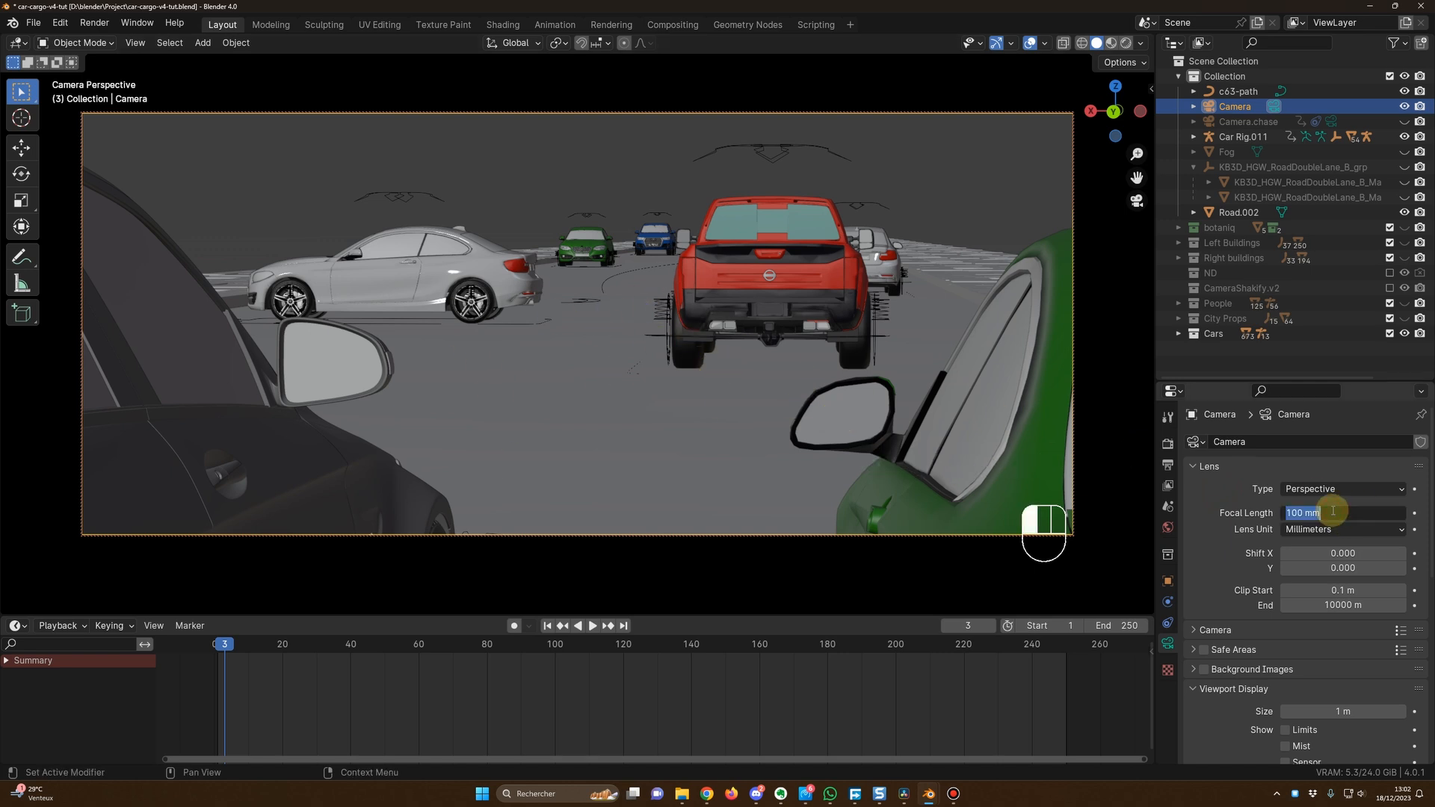
key("Return")
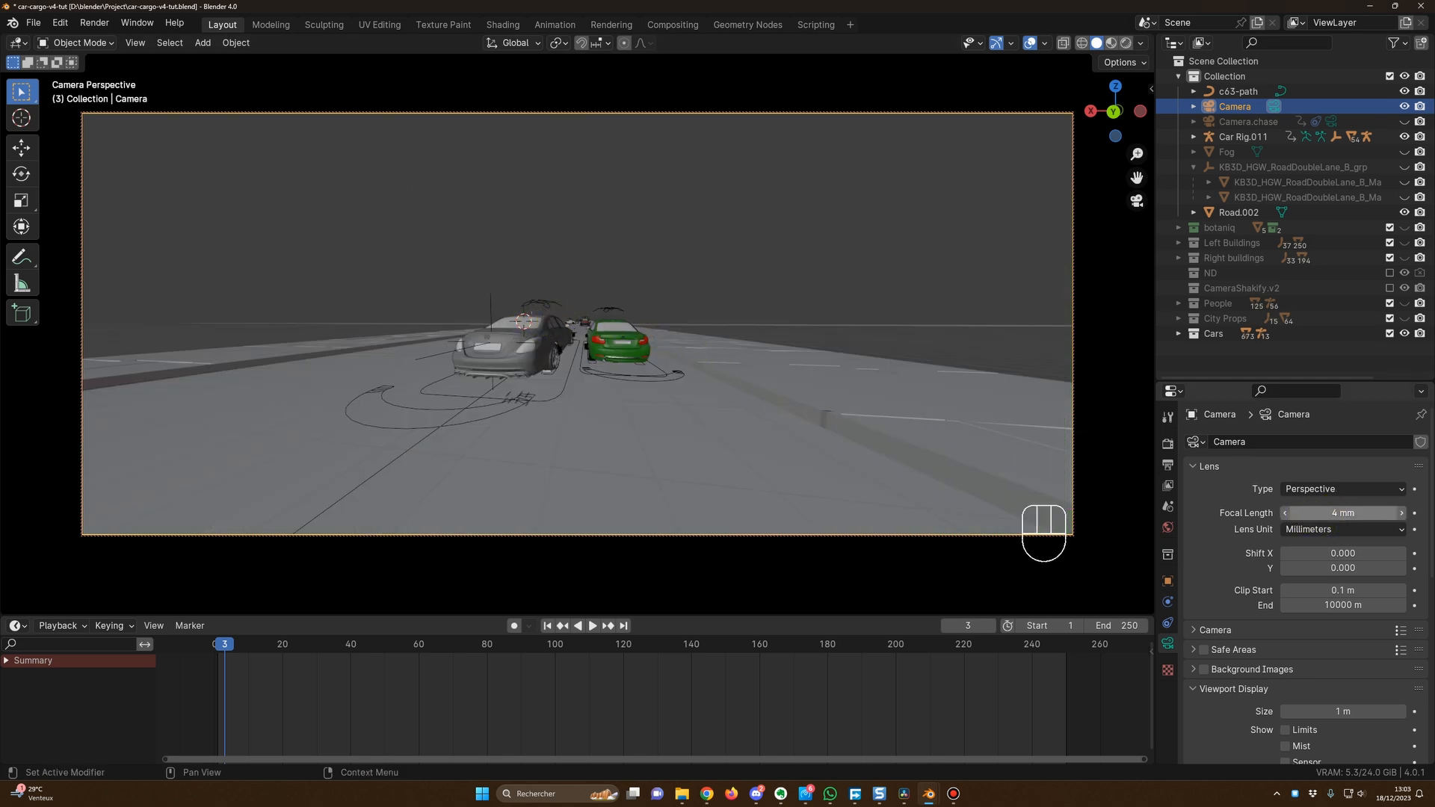
Set the camera's focal length to 24 mm and enable its Depth of Field.
left_click(1307, 513)
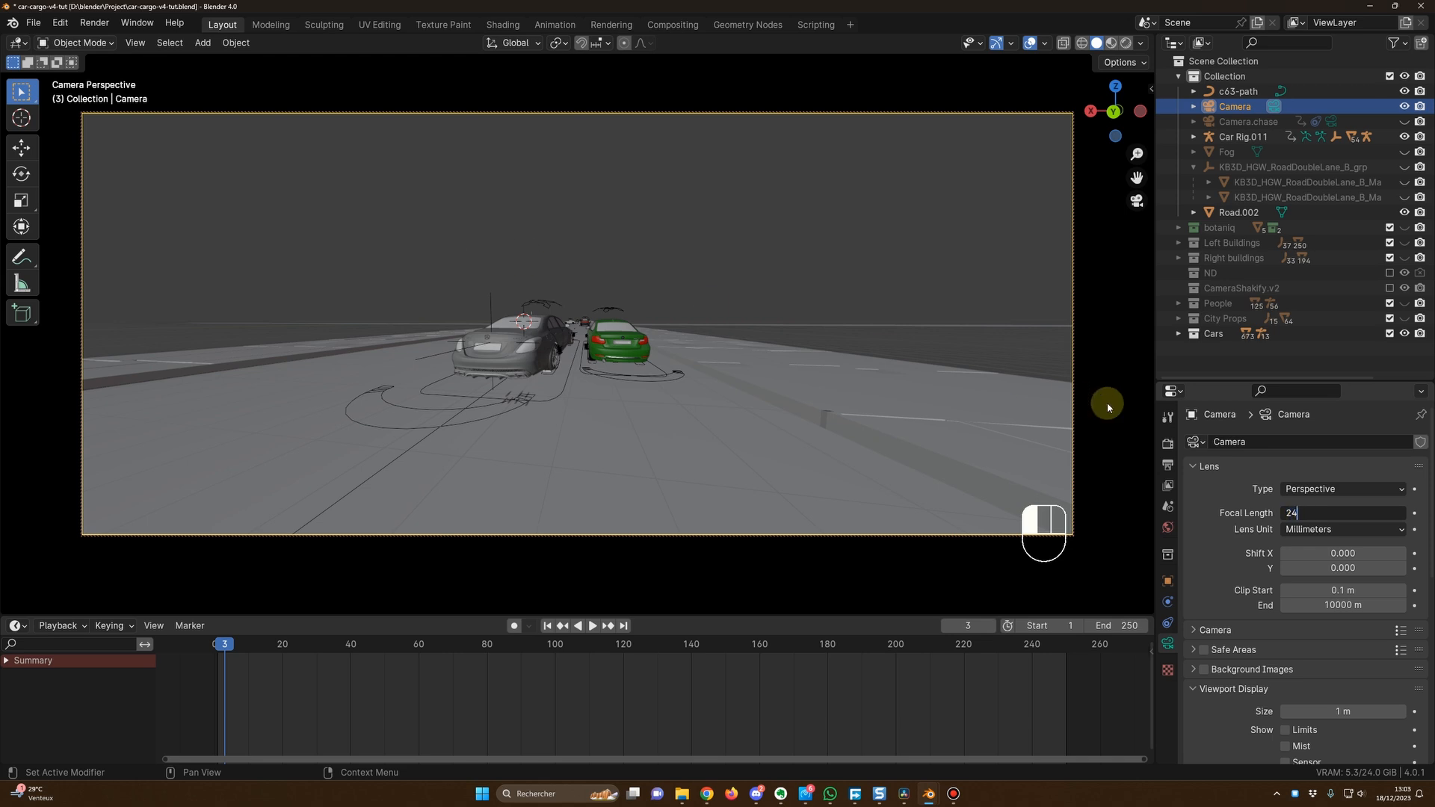
key("Return")
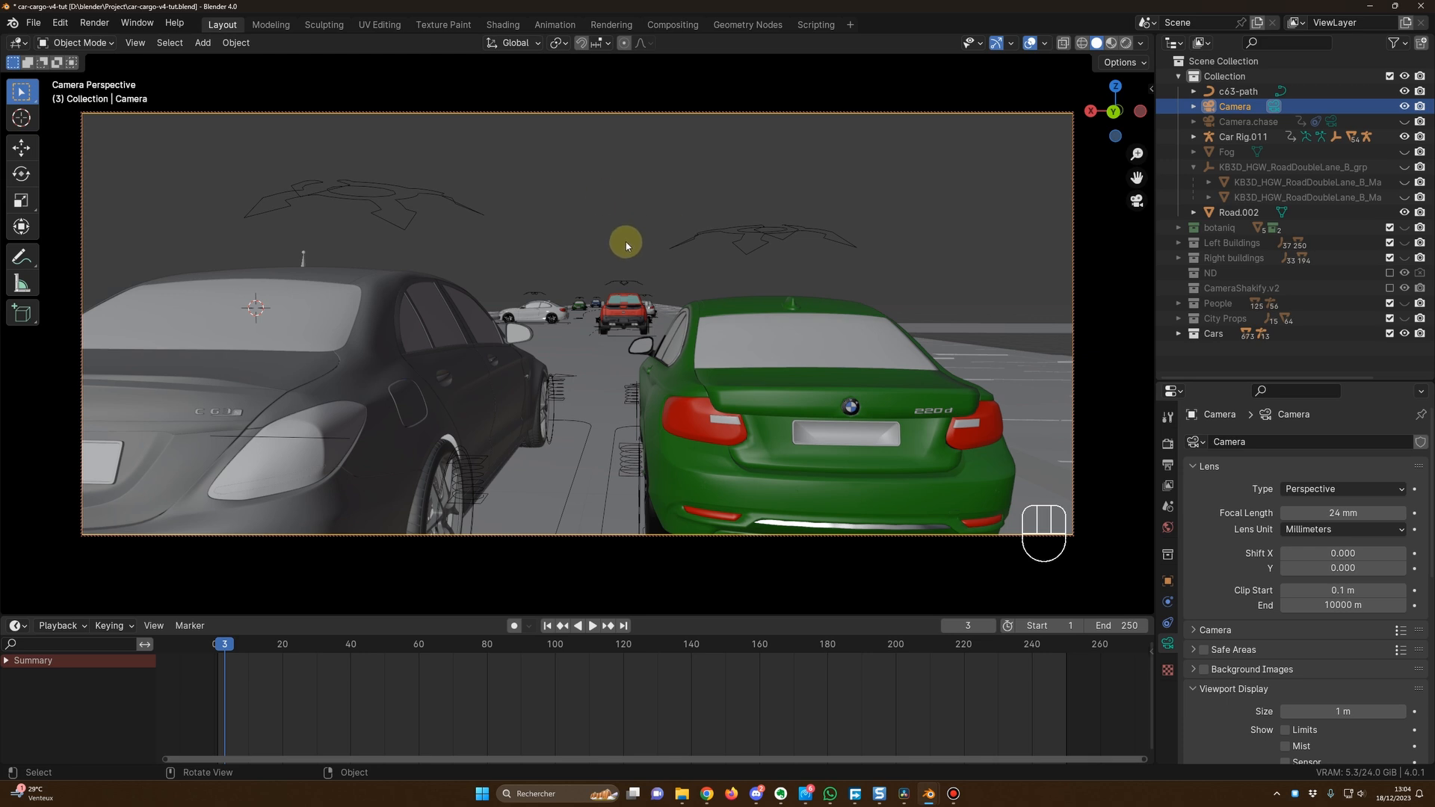
scroll(1232, 629, "down", 2)
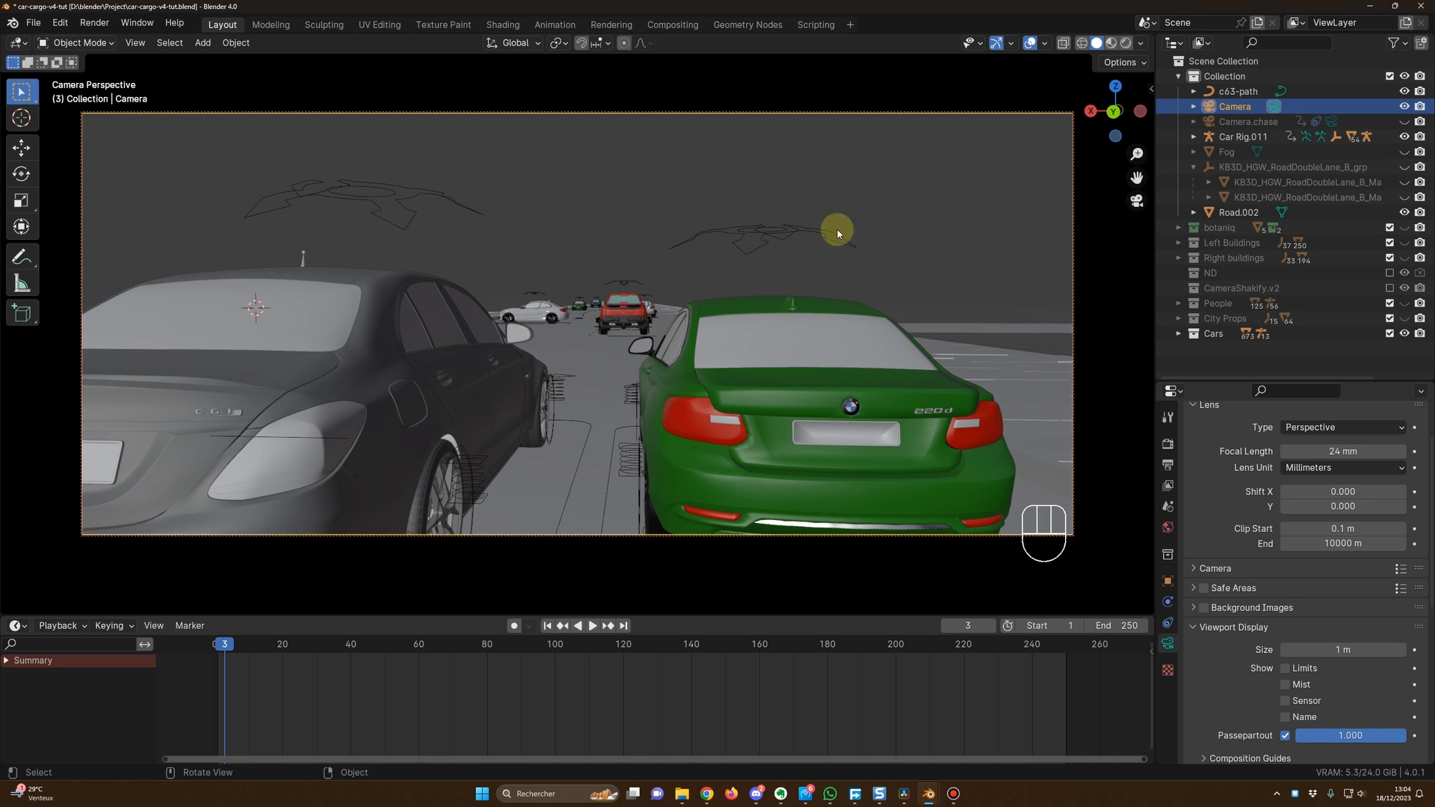
scroll(1245, 545, "down", 6)
left_click(1204, 594)
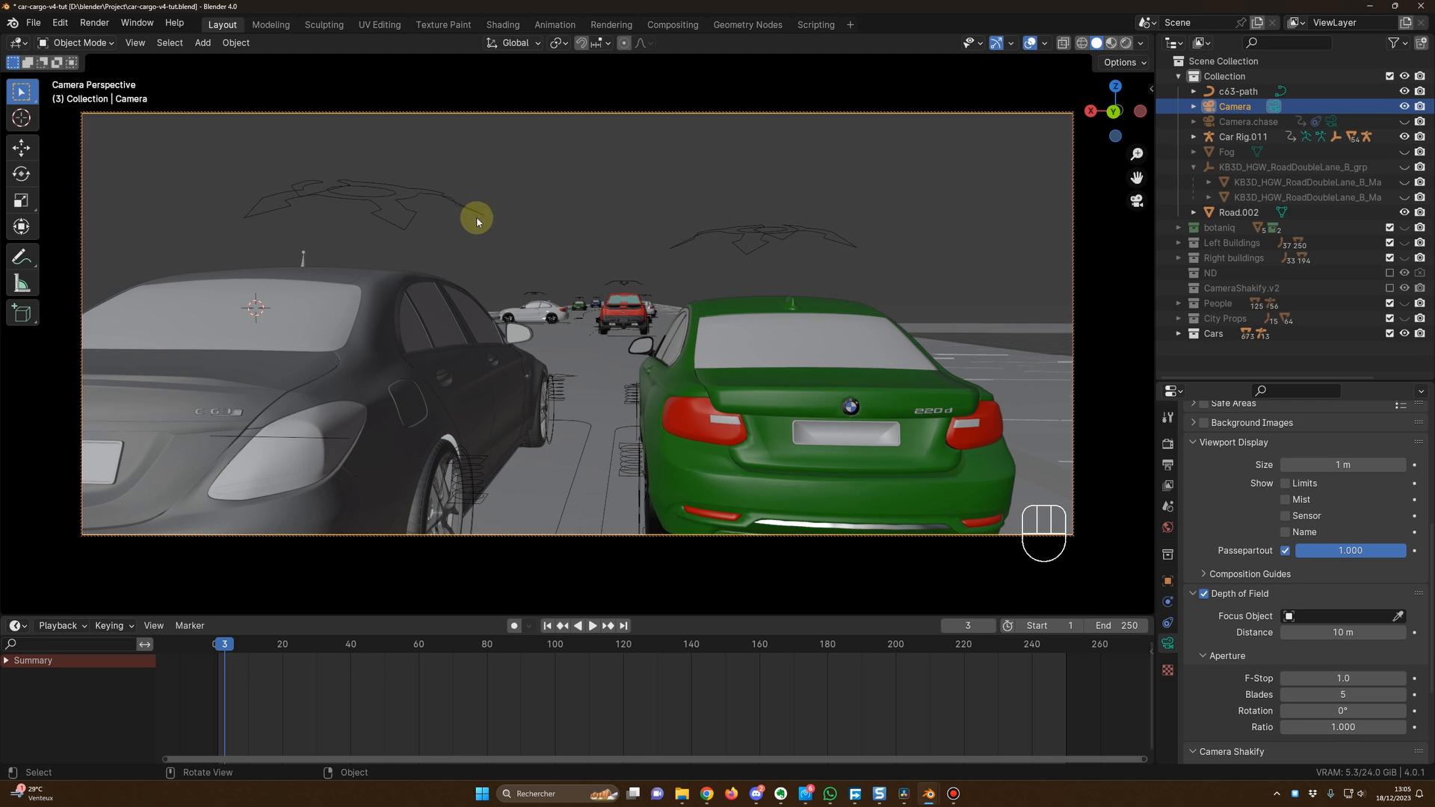
Leave the camera view, add a Plain Axes empty to the scene, and rename it Focus 2.
key("KP_0")
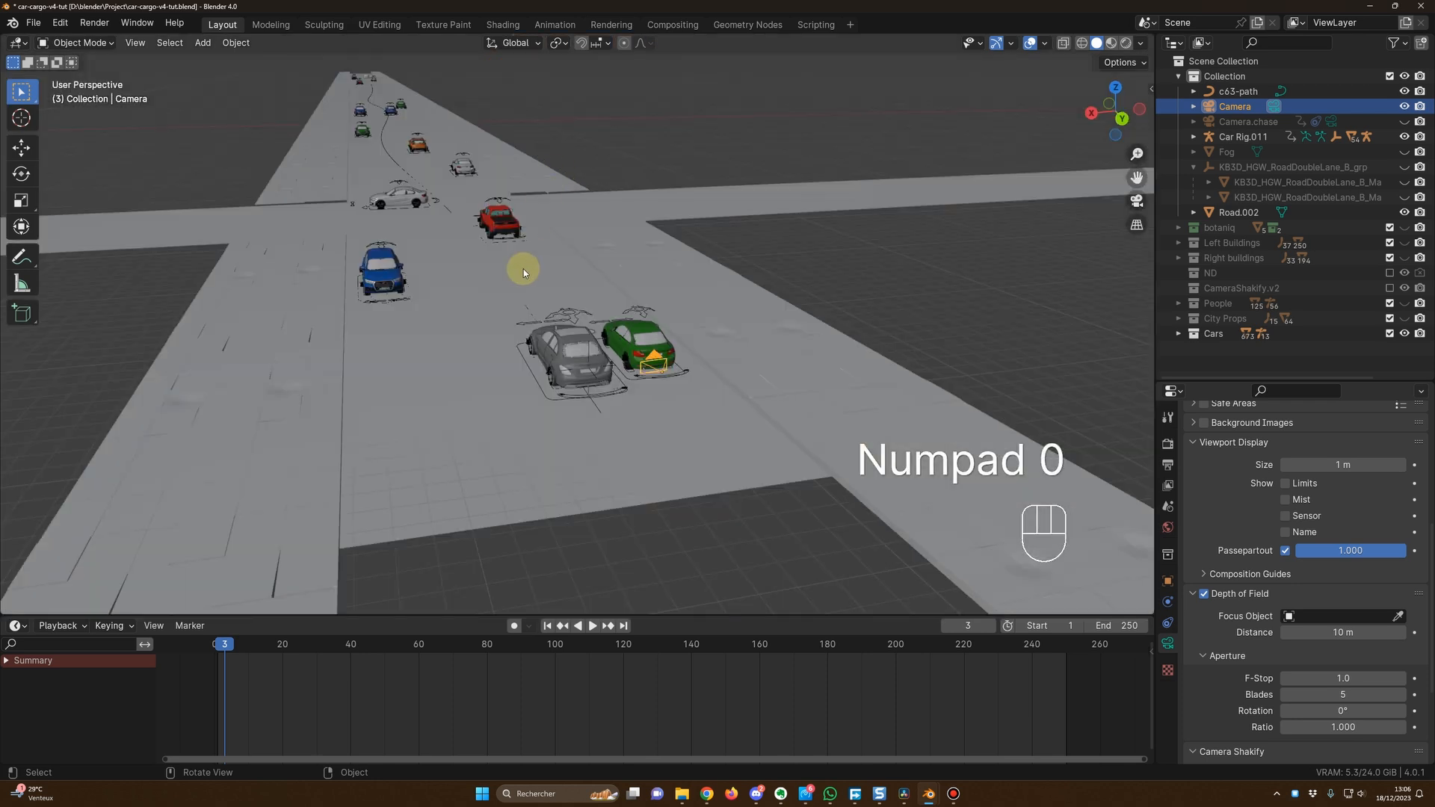
scroll(527, 277, "down", 5)
middle_click_drag(530, 285, 626, 330)
middle_click_drag(734, 349, 513, 288, "shift")
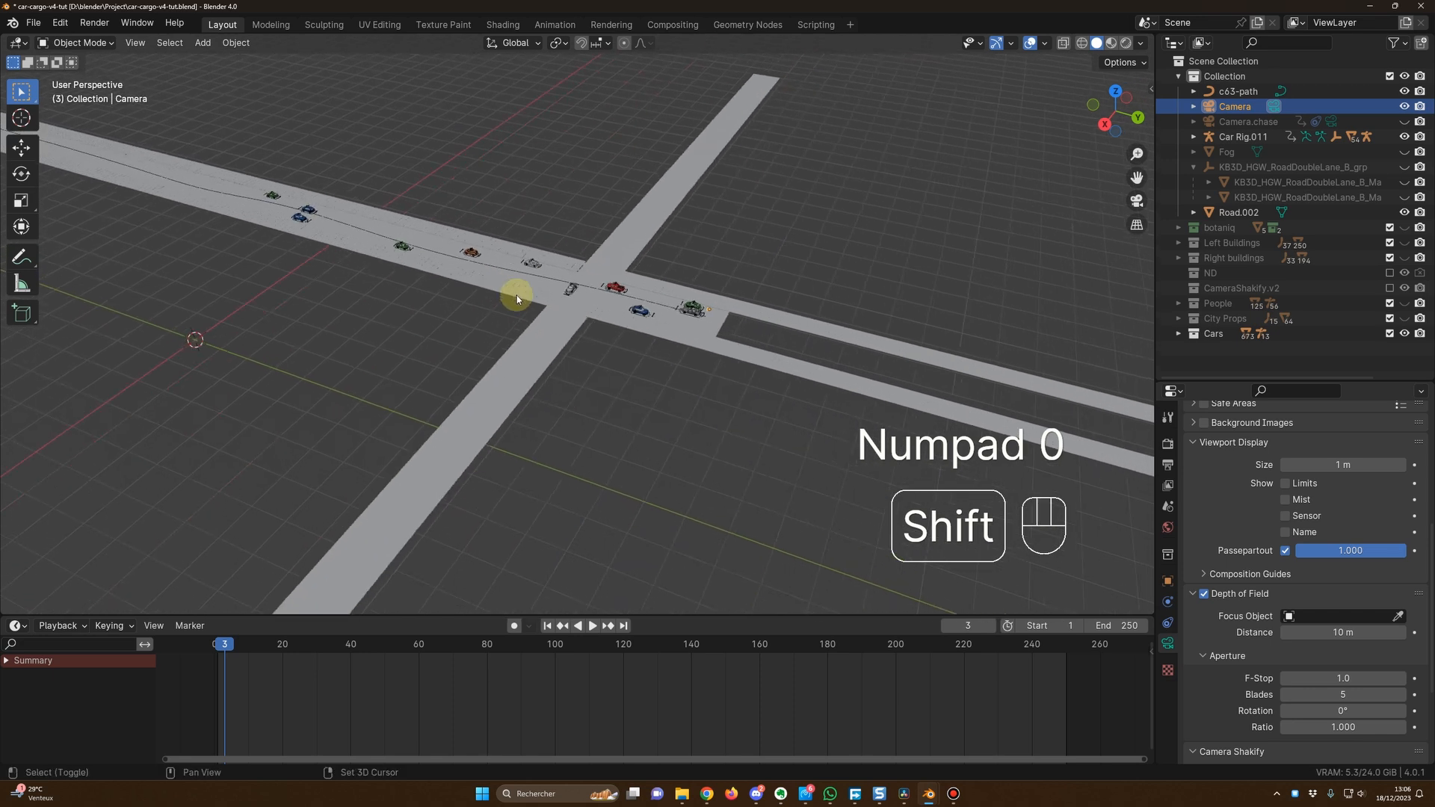
key("shift+a")
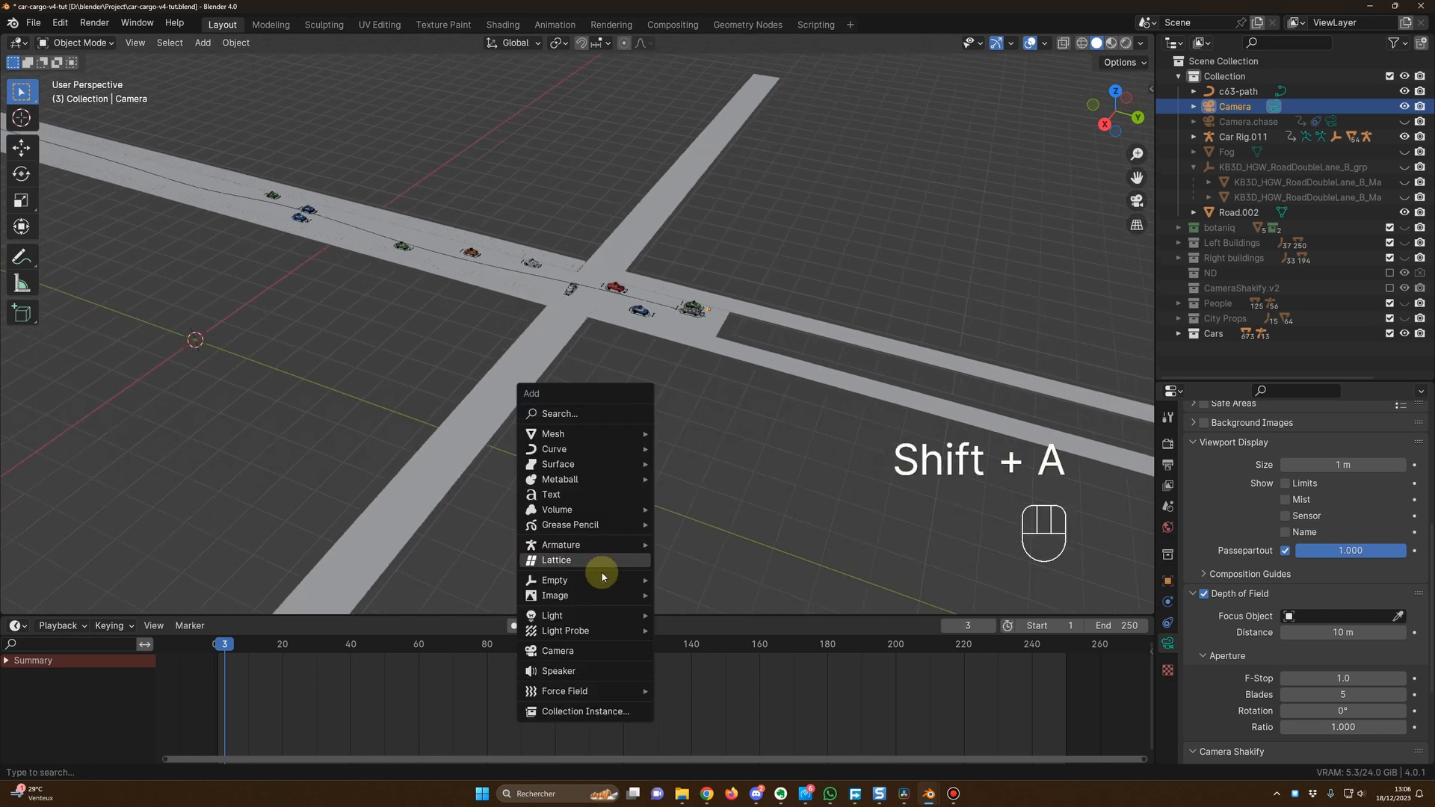
mouse_move(599, 588)
left_click(697, 580)
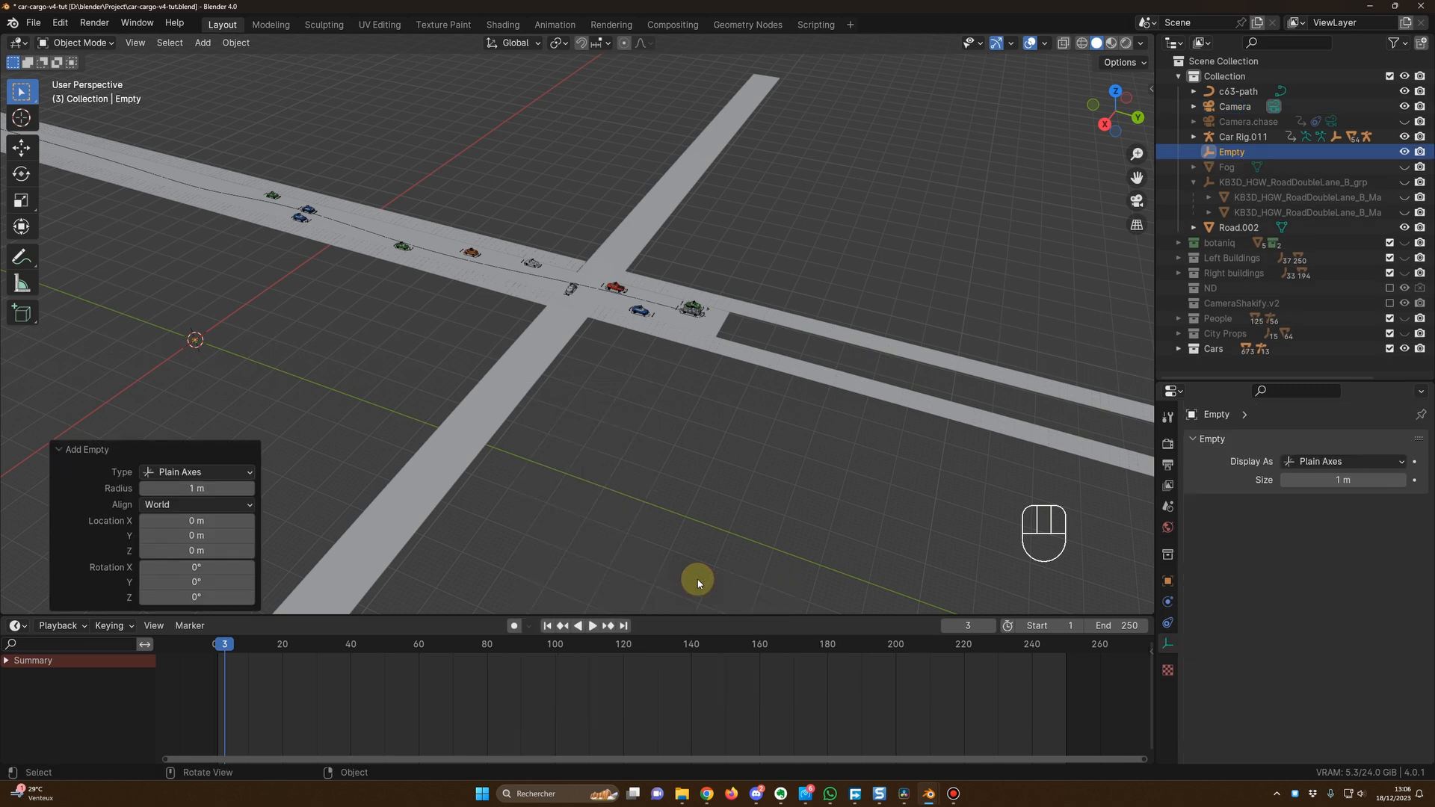
double_click(1241, 151)
type("Focus")
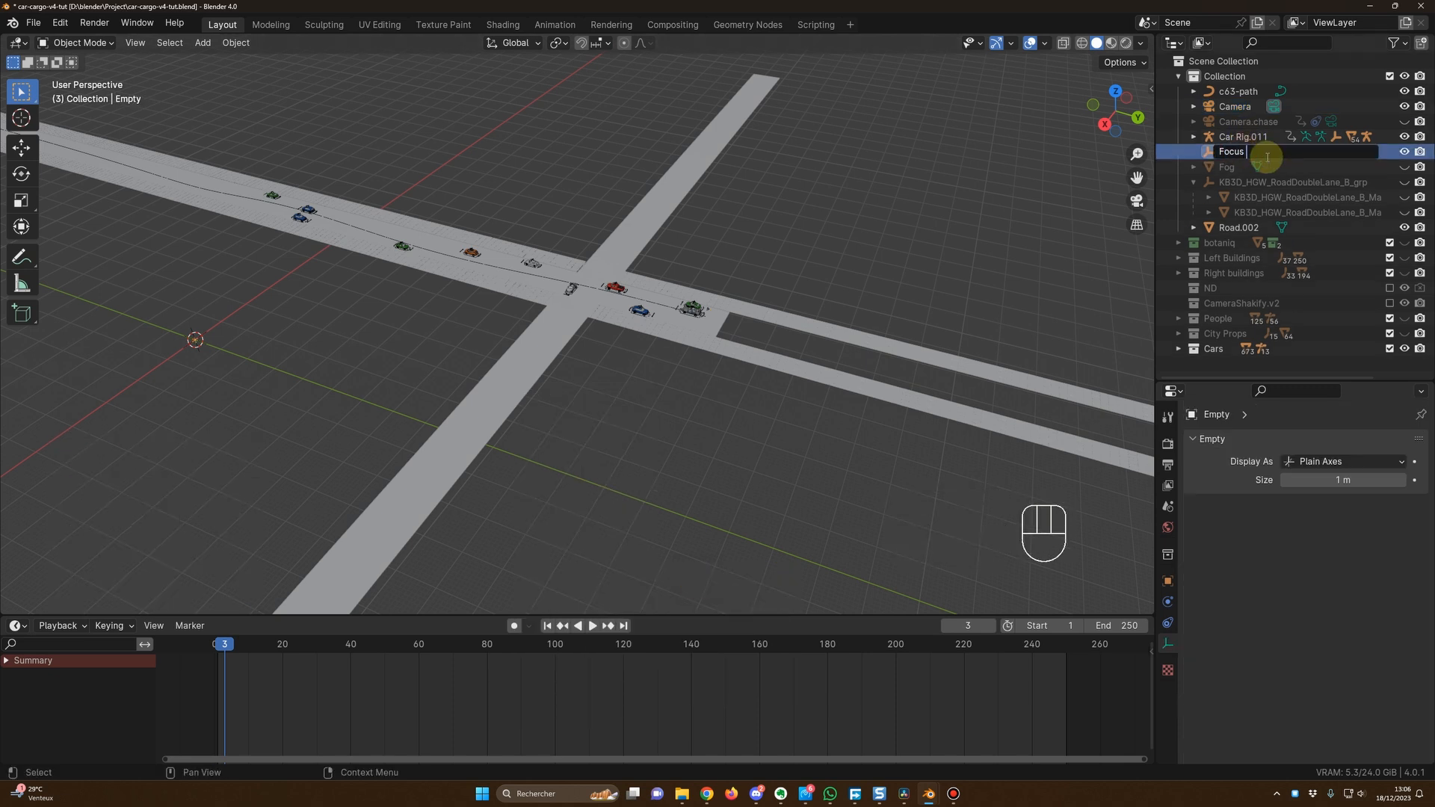
type(" 2")
key("Return")
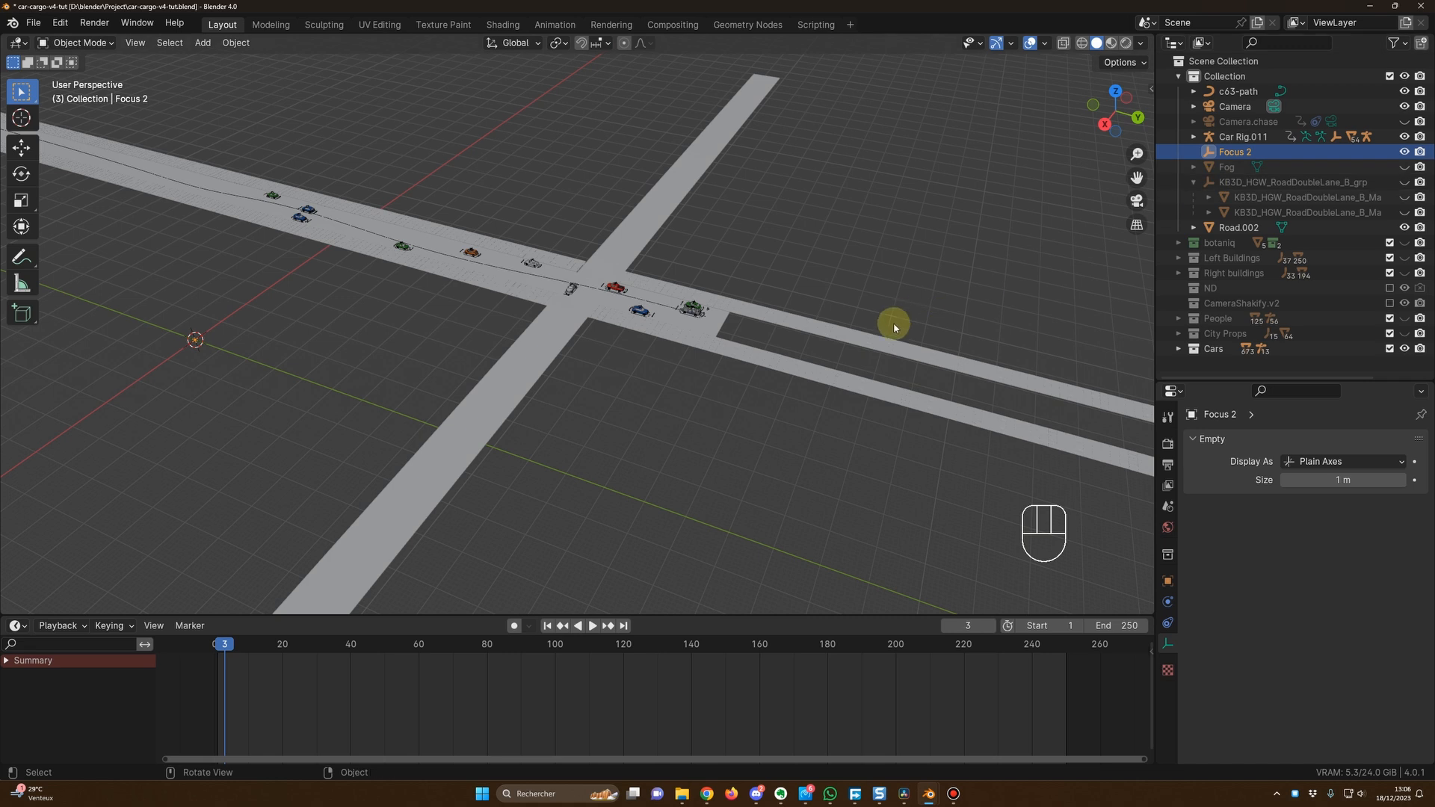
Move Focus 2 in the horizontal plane by about -76 m in X and 128 m in Y, close behind the grey car.
left_click(1240, 138)
left_click(1233, 151)
key("KP_Decimal")
scroll(752, 311, "down", 6)
middle_click_drag(793, 294, 565, 376, "shift")
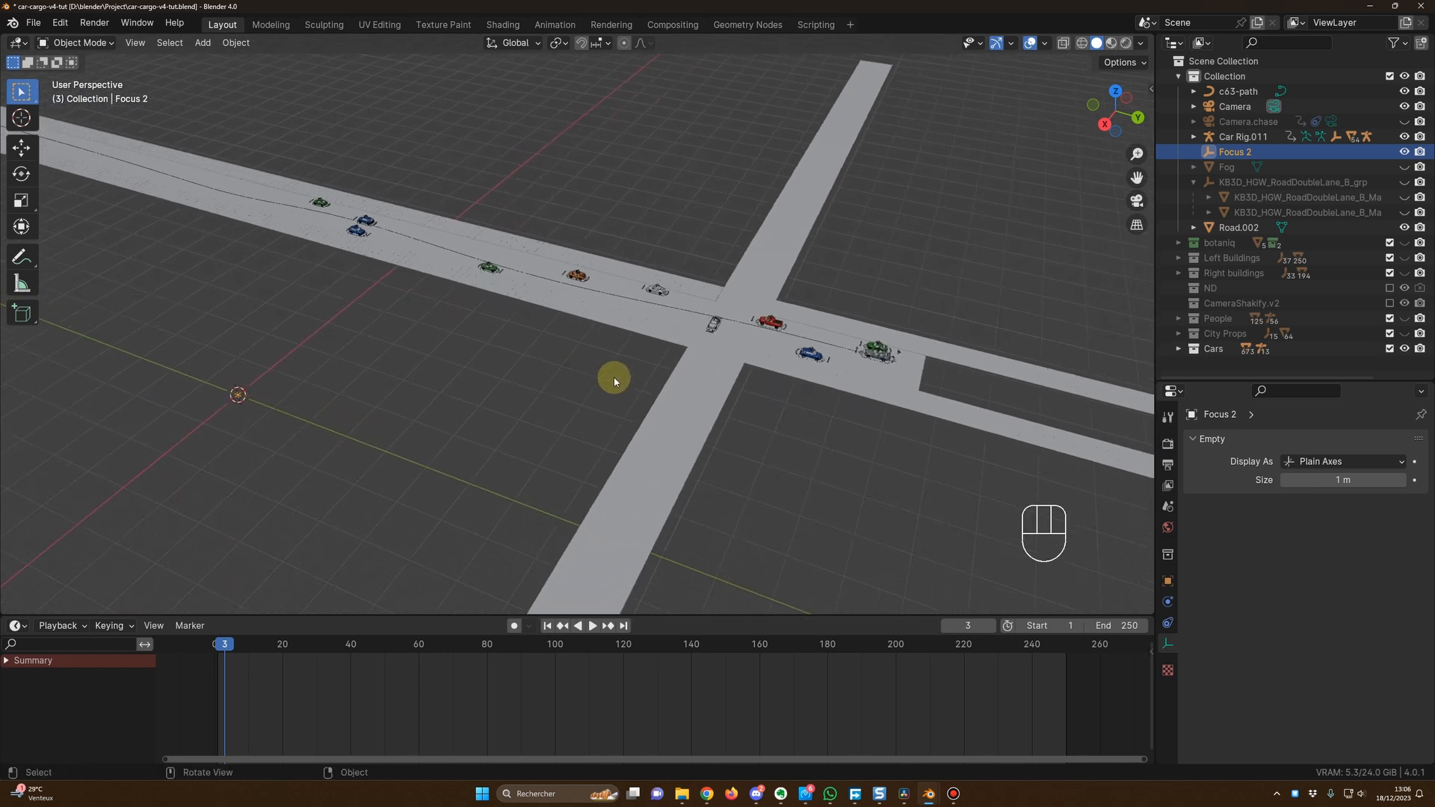
key("g")
key("shift+z")
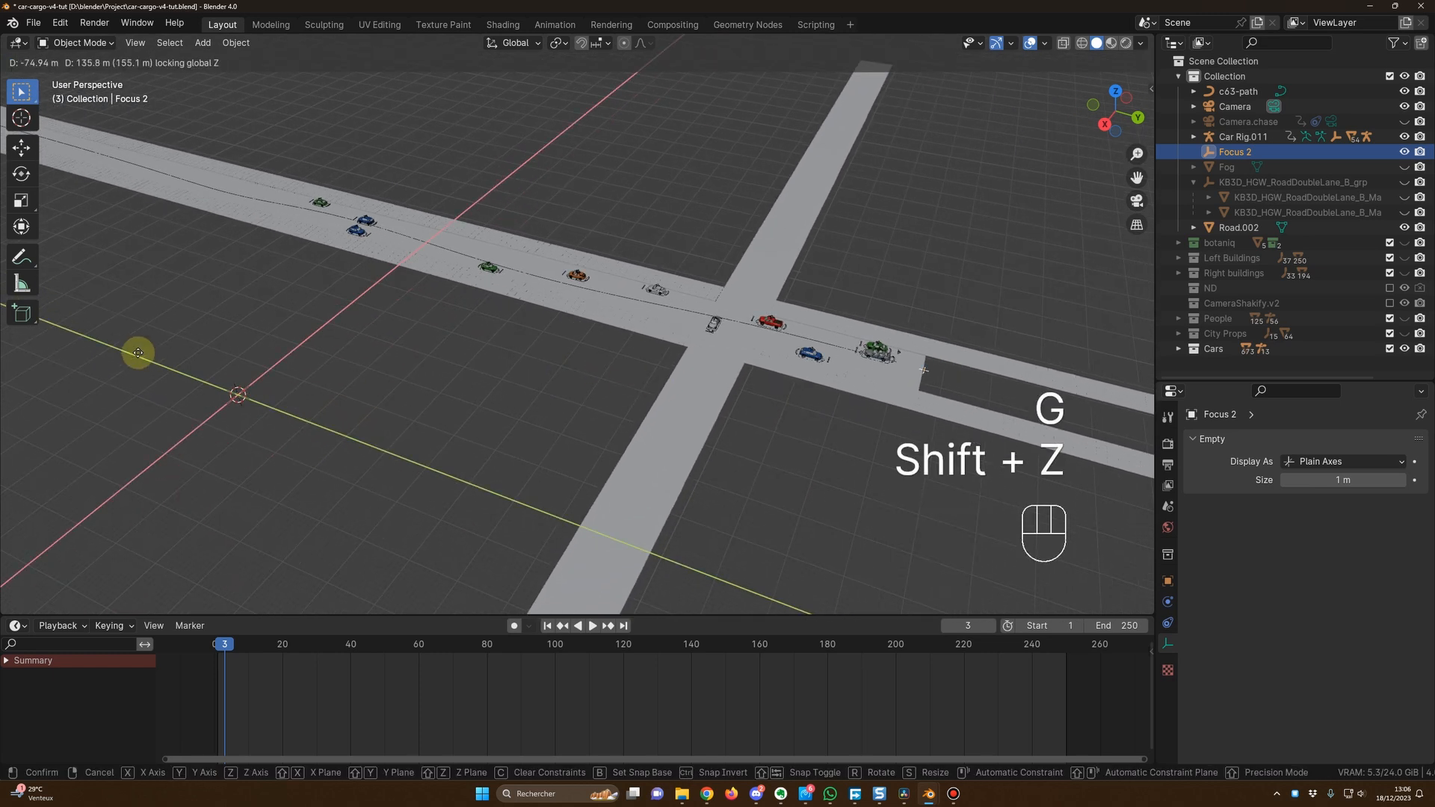
left_click(115, 340)
key("KP_Decimal")
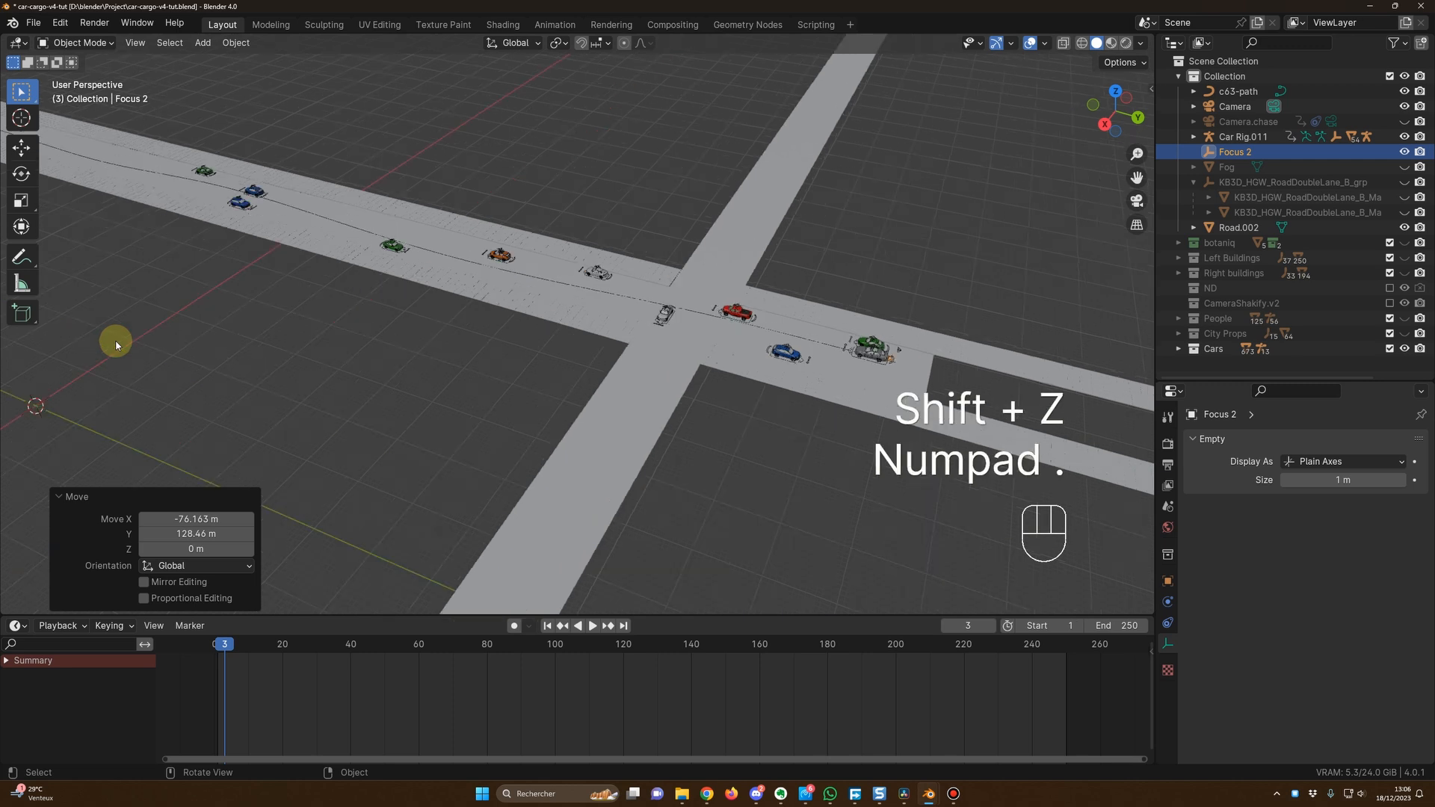
middle_click_drag(463, 329, 498, 345)
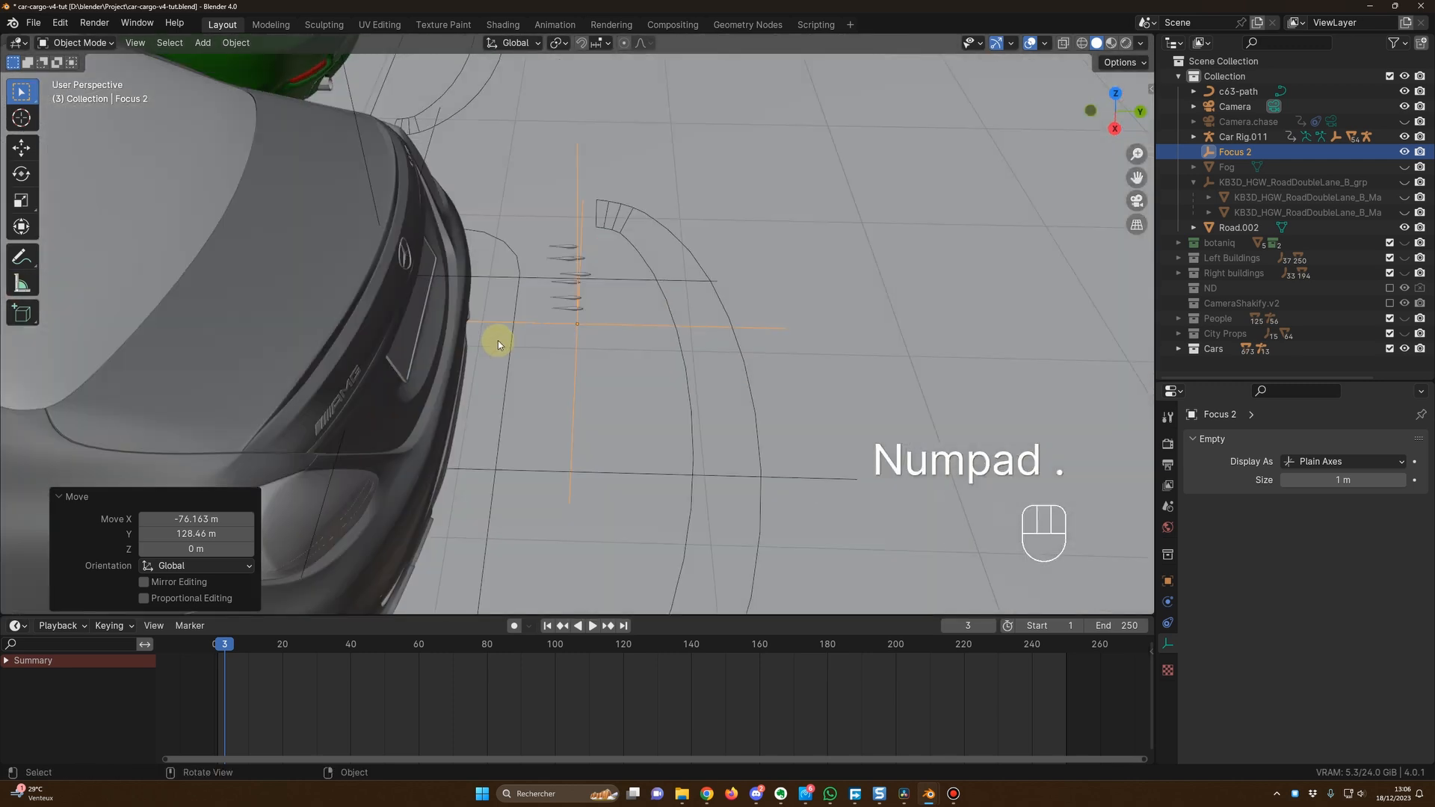
Align Focus 2 with the grey car's rear from the top view and raise it about 0.86 m in Z.
key("KP_7")
key("g")
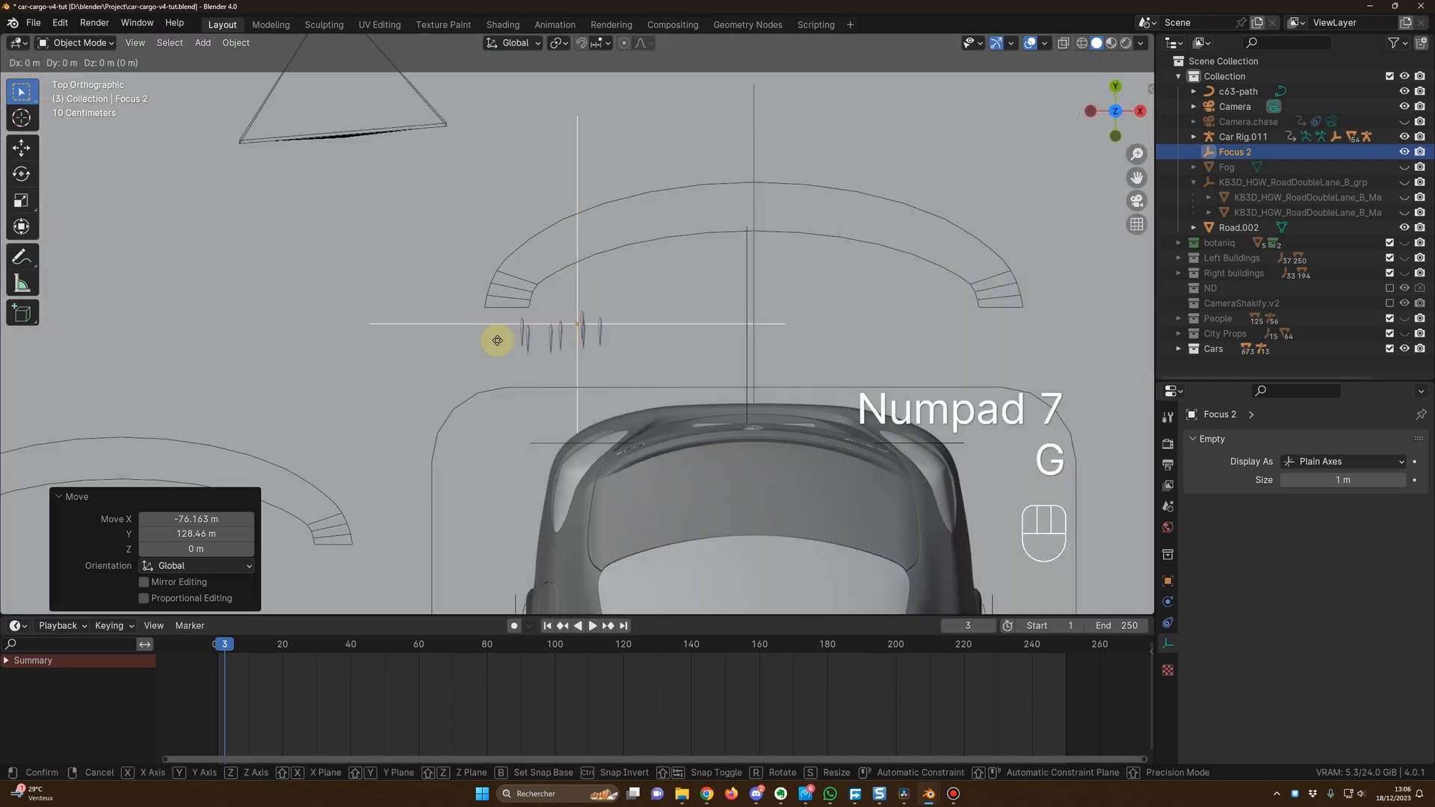
key("shift+a")
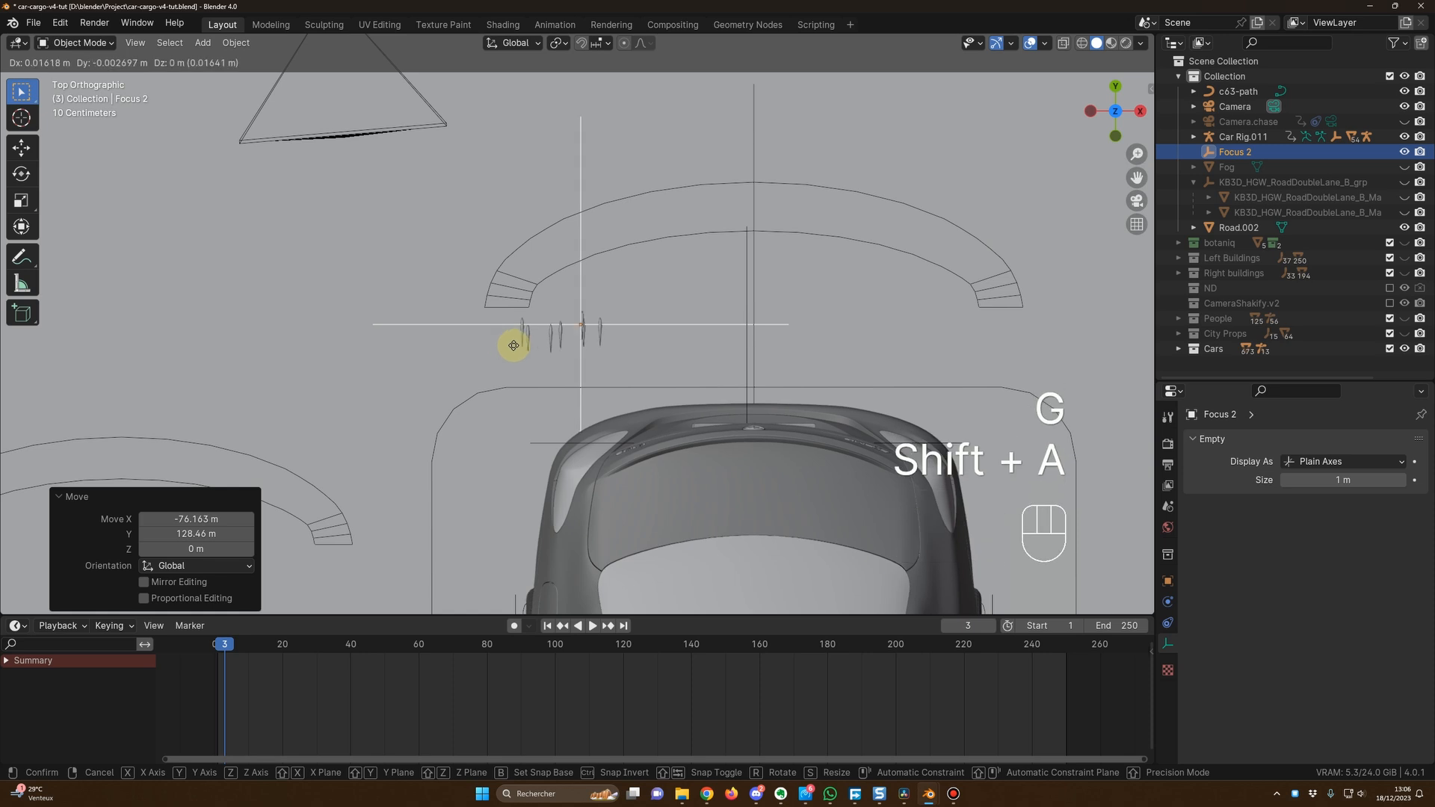
left_click(673, 441)
middle_click_drag(674, 442, 479, 315)
key("g")
key("z")
left_click(493, 99)
middle_click_drag(494, 98, 596, 339)
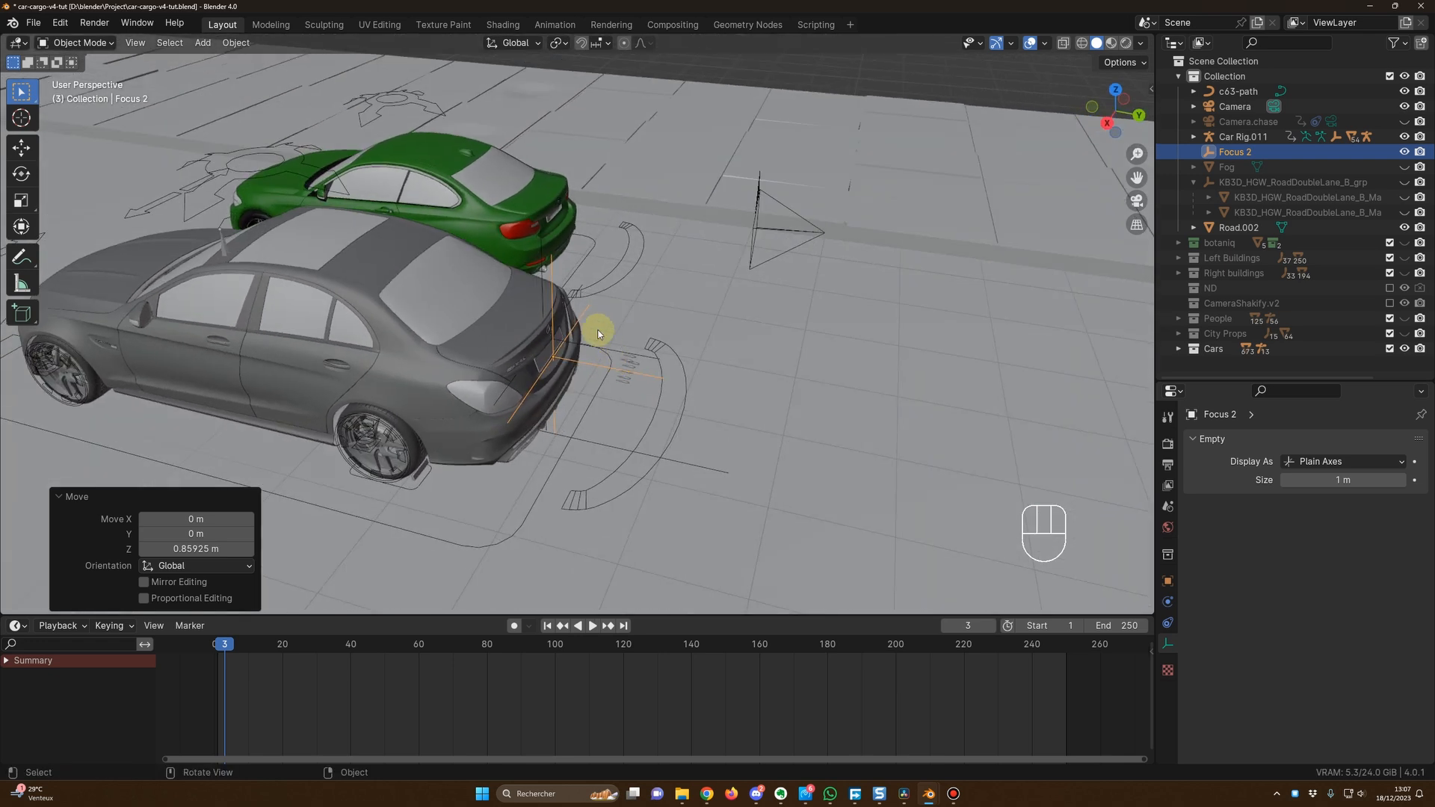
Parent Focus 2 to the grey car's Body with Object (Keep Transform).
left_click(765, 74)
left_click(1233, 154)
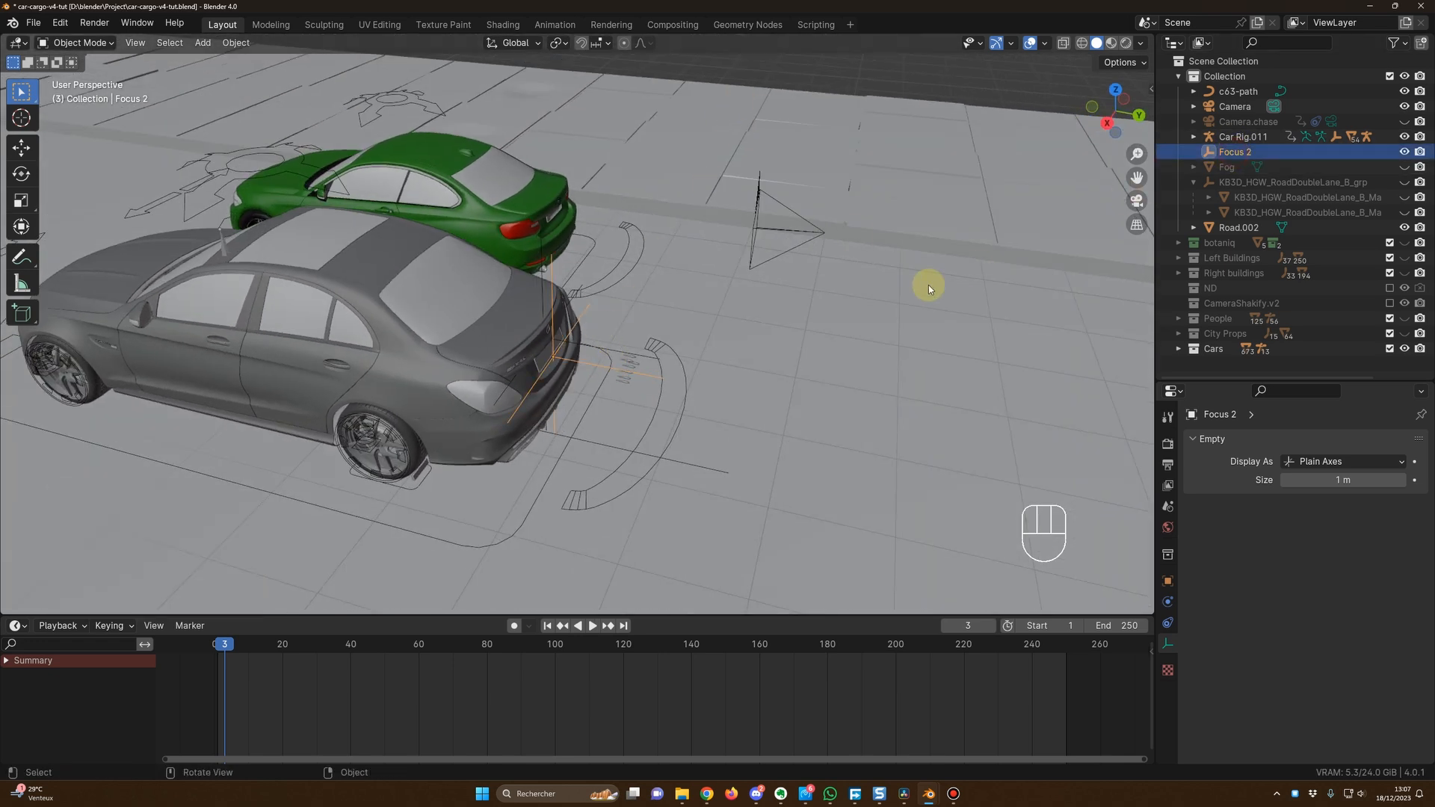
scroll(623, 406, "up", 1)
middle_click_drag(623, 406, 626, 384)
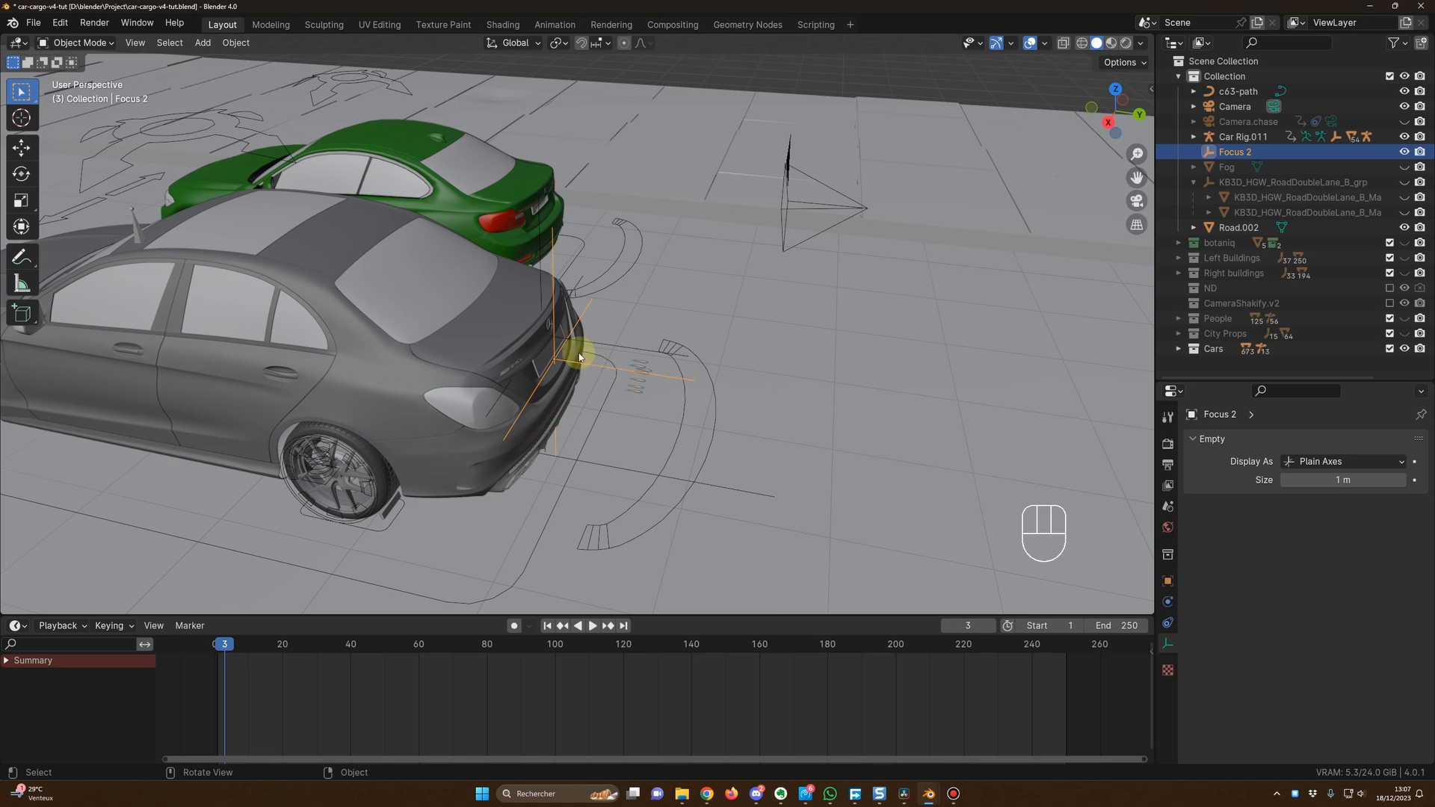
key("shift")
left_click(513, 315, "shift")
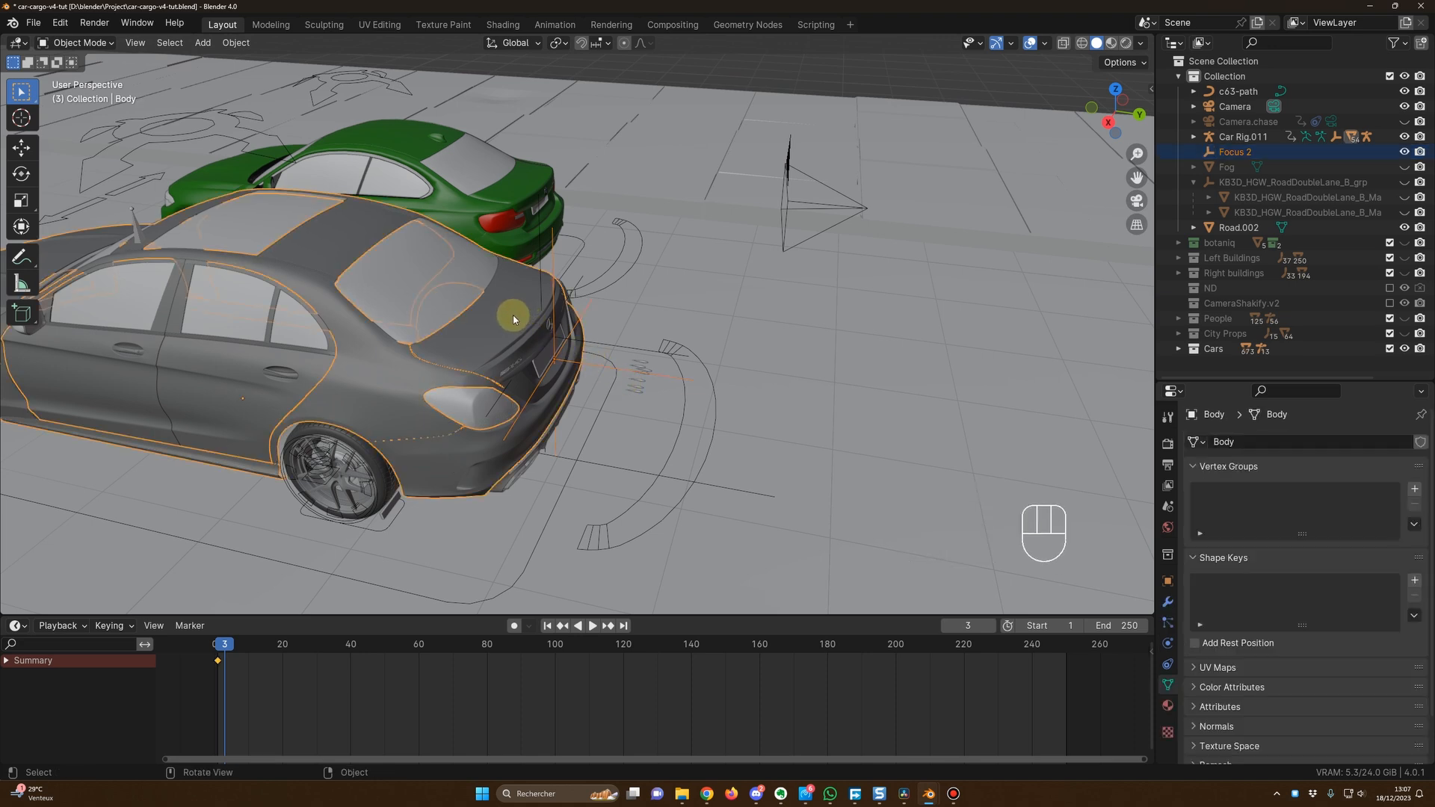
key("ctrl+p")
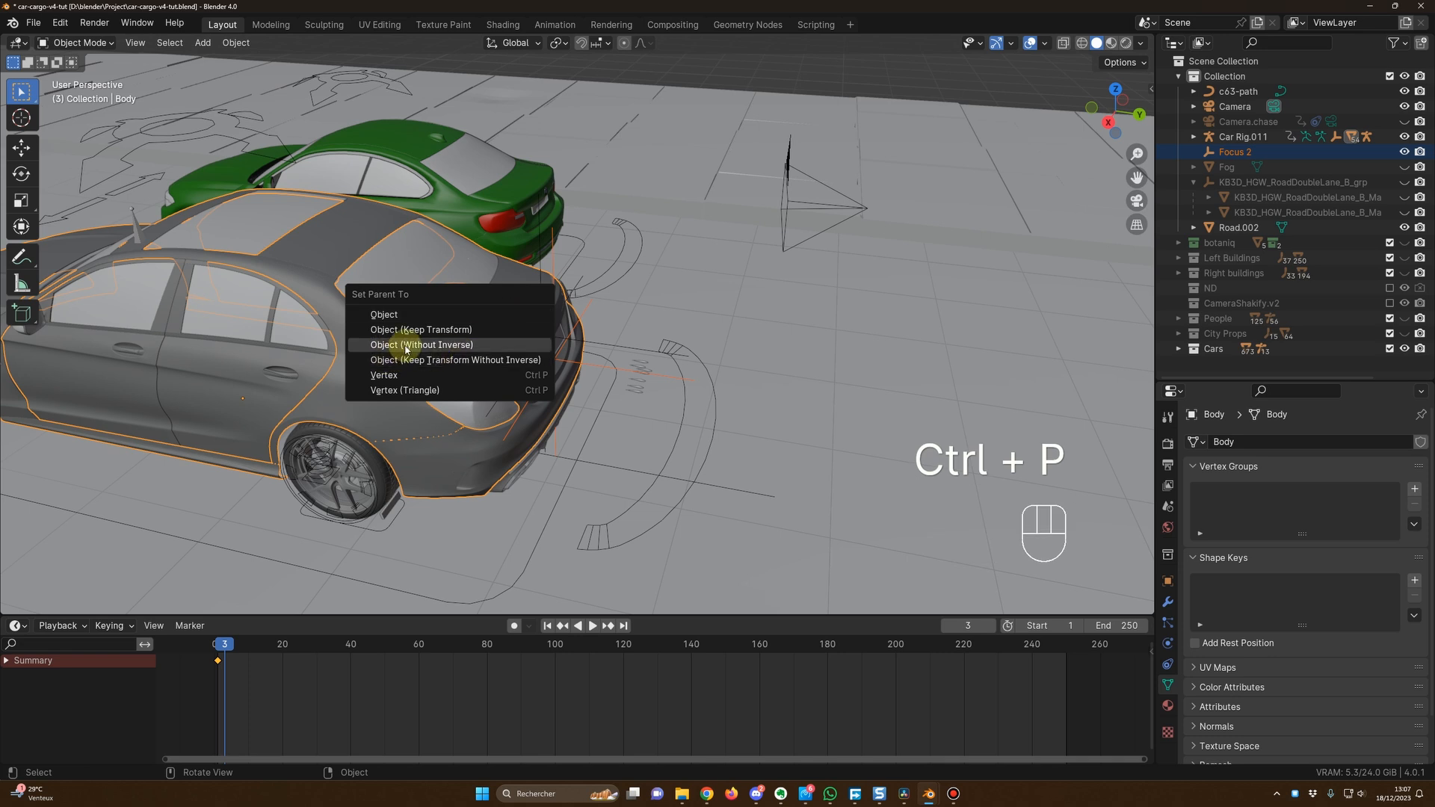
left_click(413, 333)
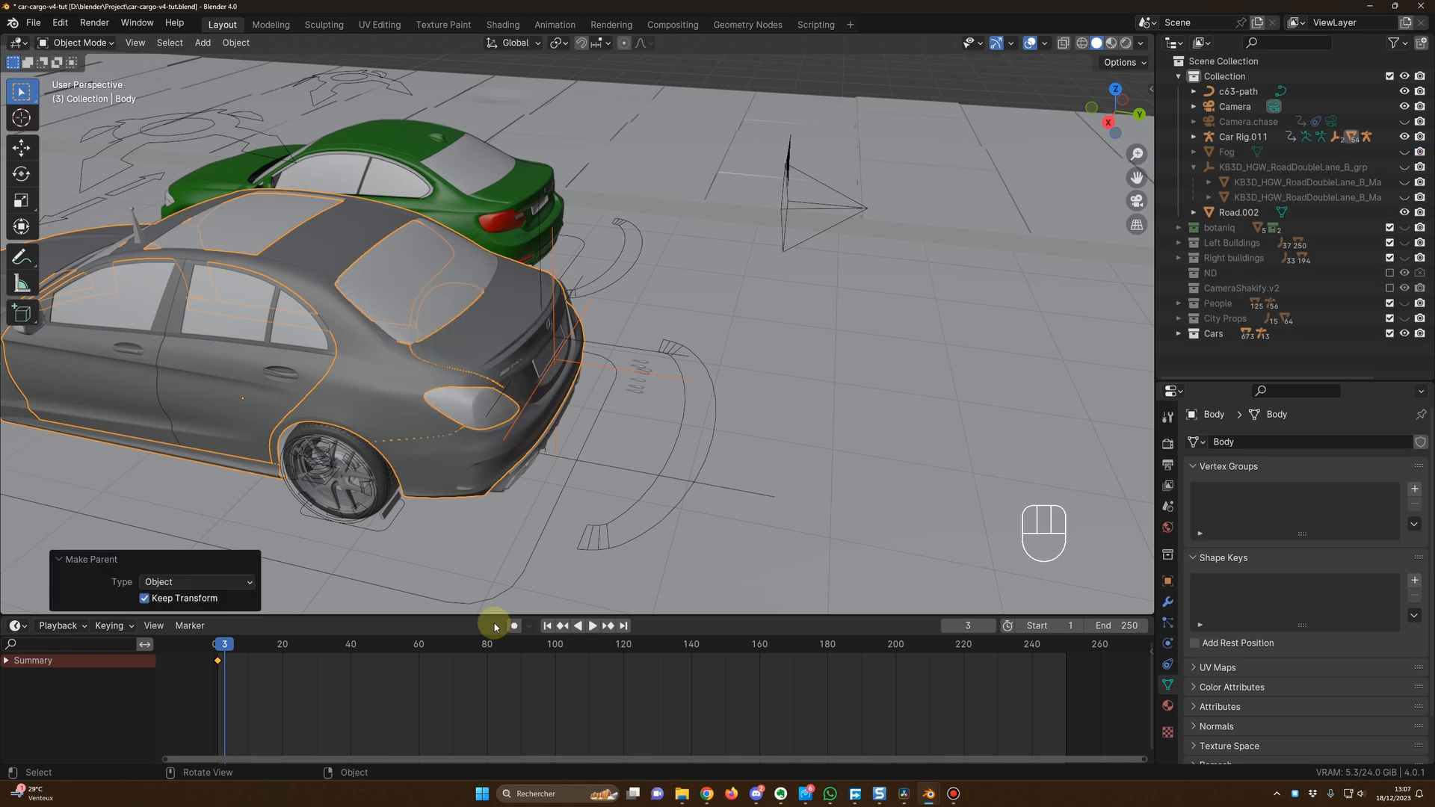
Select the Camera and set its depth of field Focus Object to Focus 2.
scroll(488, 638, "down", 1)
scroll(487, 607, "down", 3)
left_click_drag(262, 644, 253, 644)
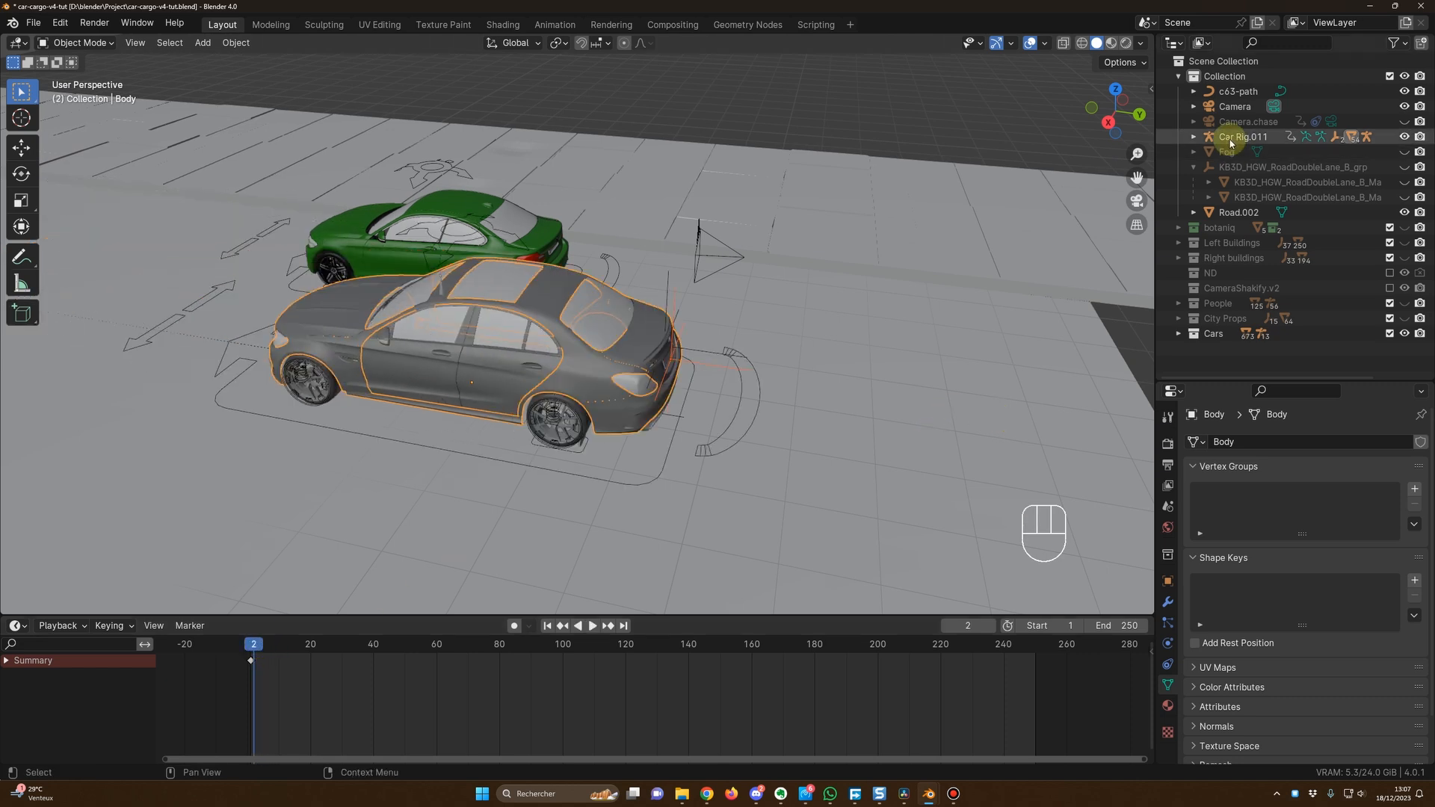
left_click(1235, 106)
scroll(1307, 554, "down", 8)
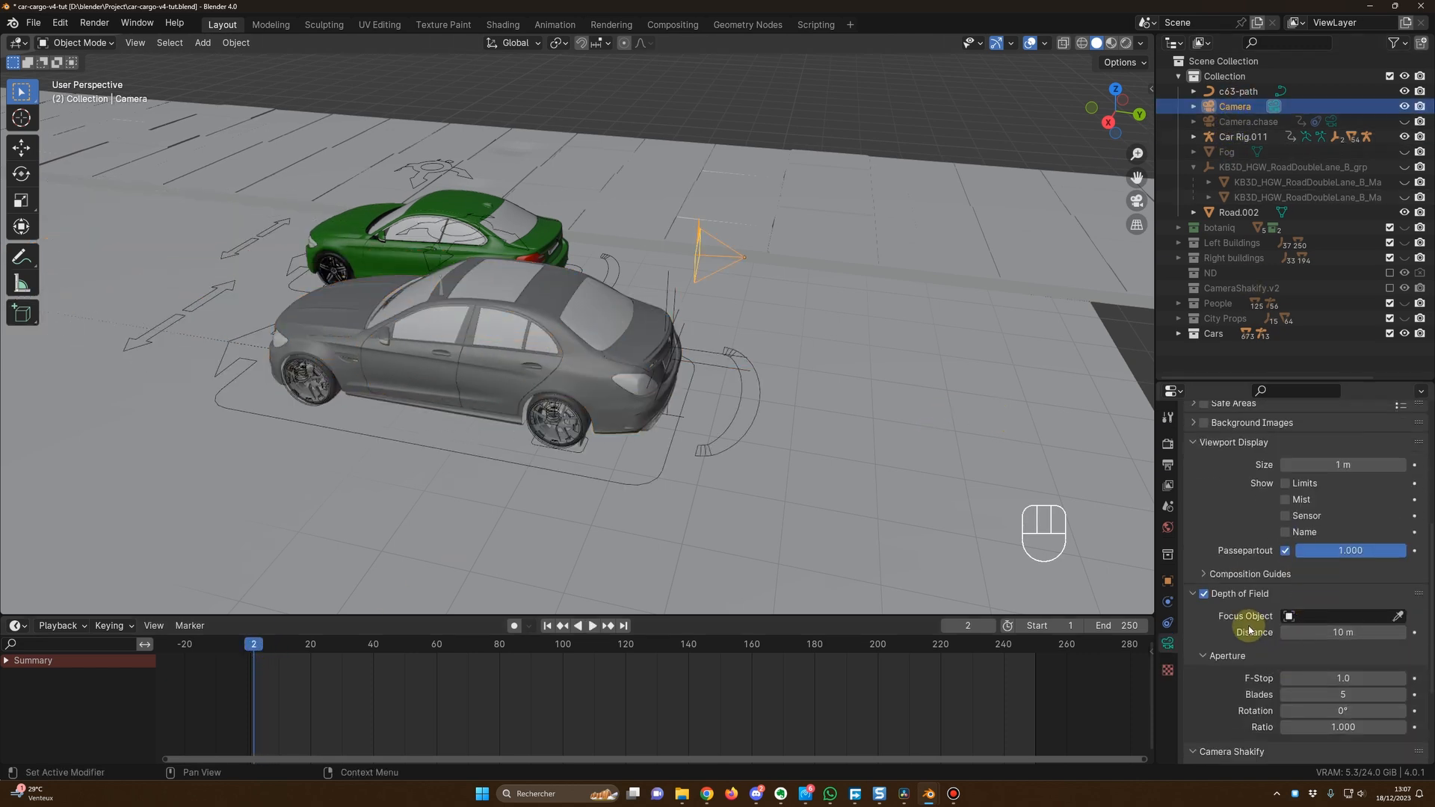
left_click(1343, 616)
type("focu")
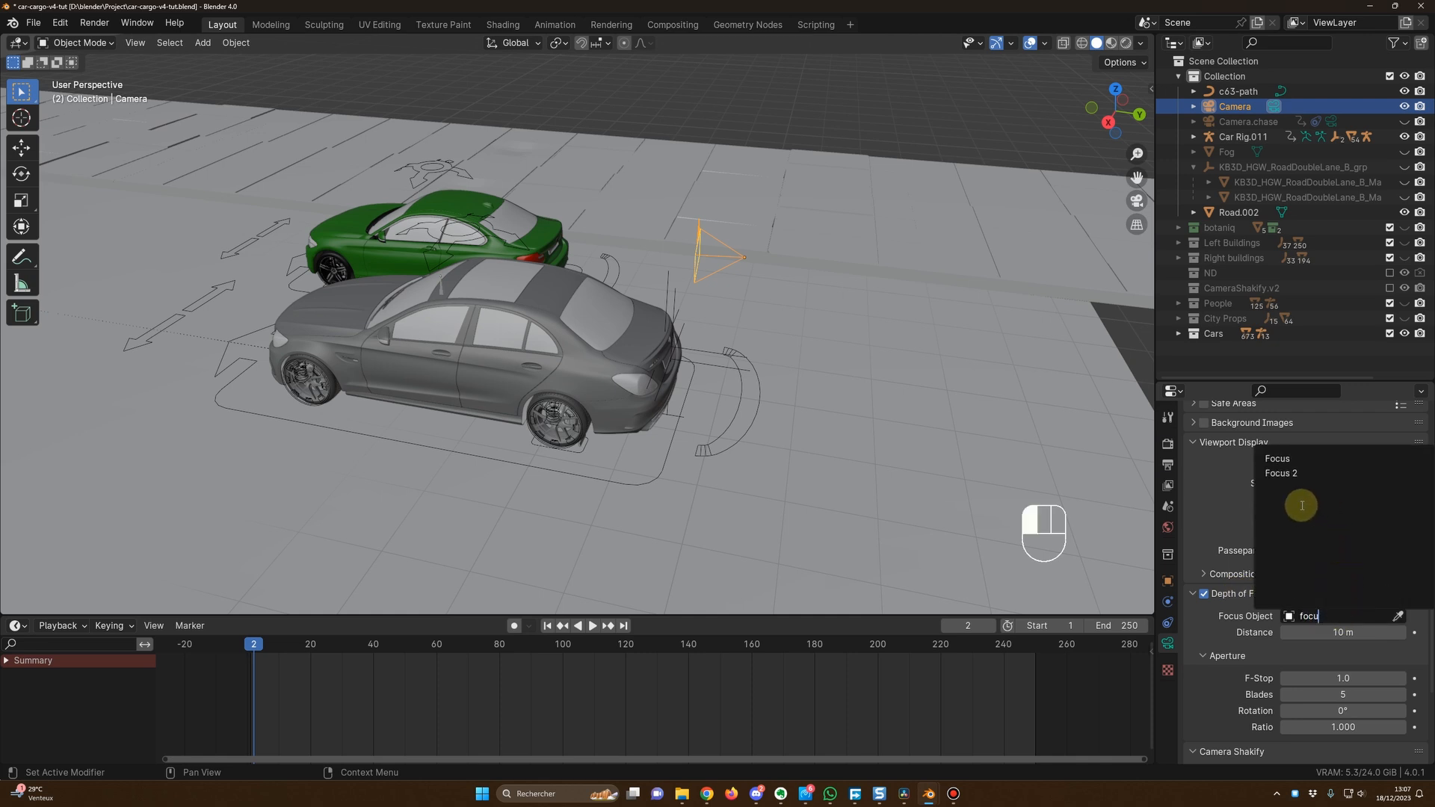
left_click(1285, 473)
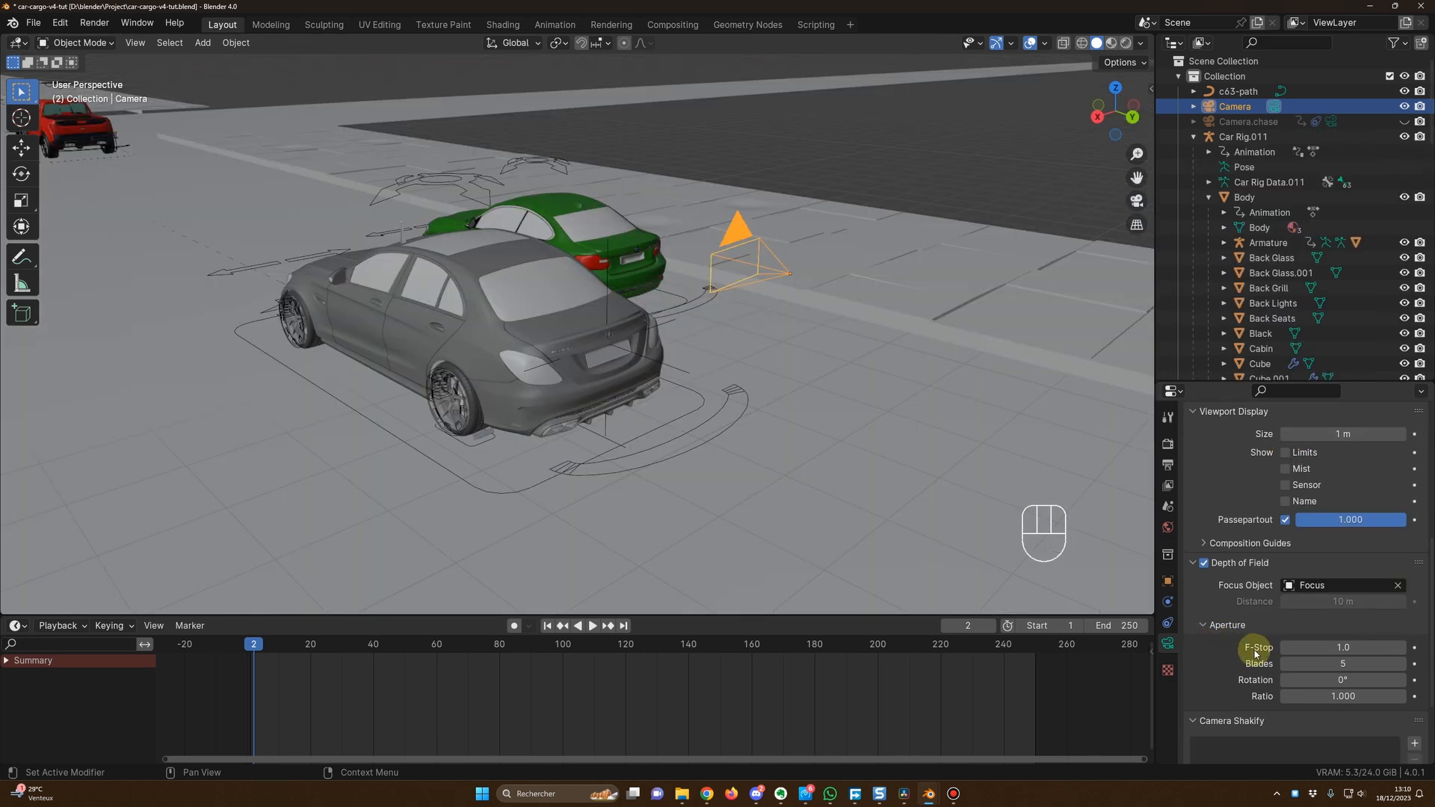
Review the camera's aperture and lens settings, collapsing the Camera Shakify section.
left_click(1311, 648)
left_click(1192, 721)
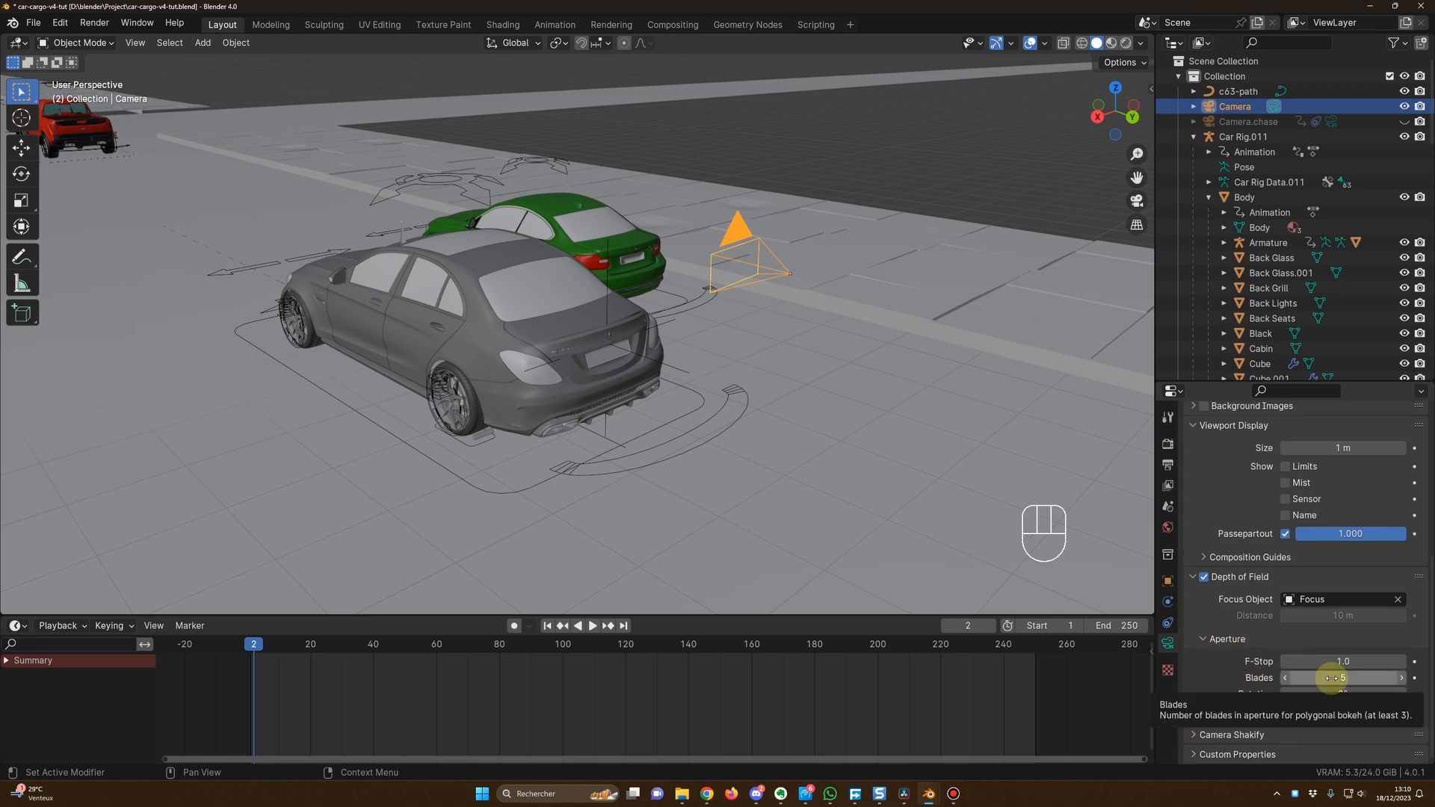
scroll(1316, 657, "up", 6)
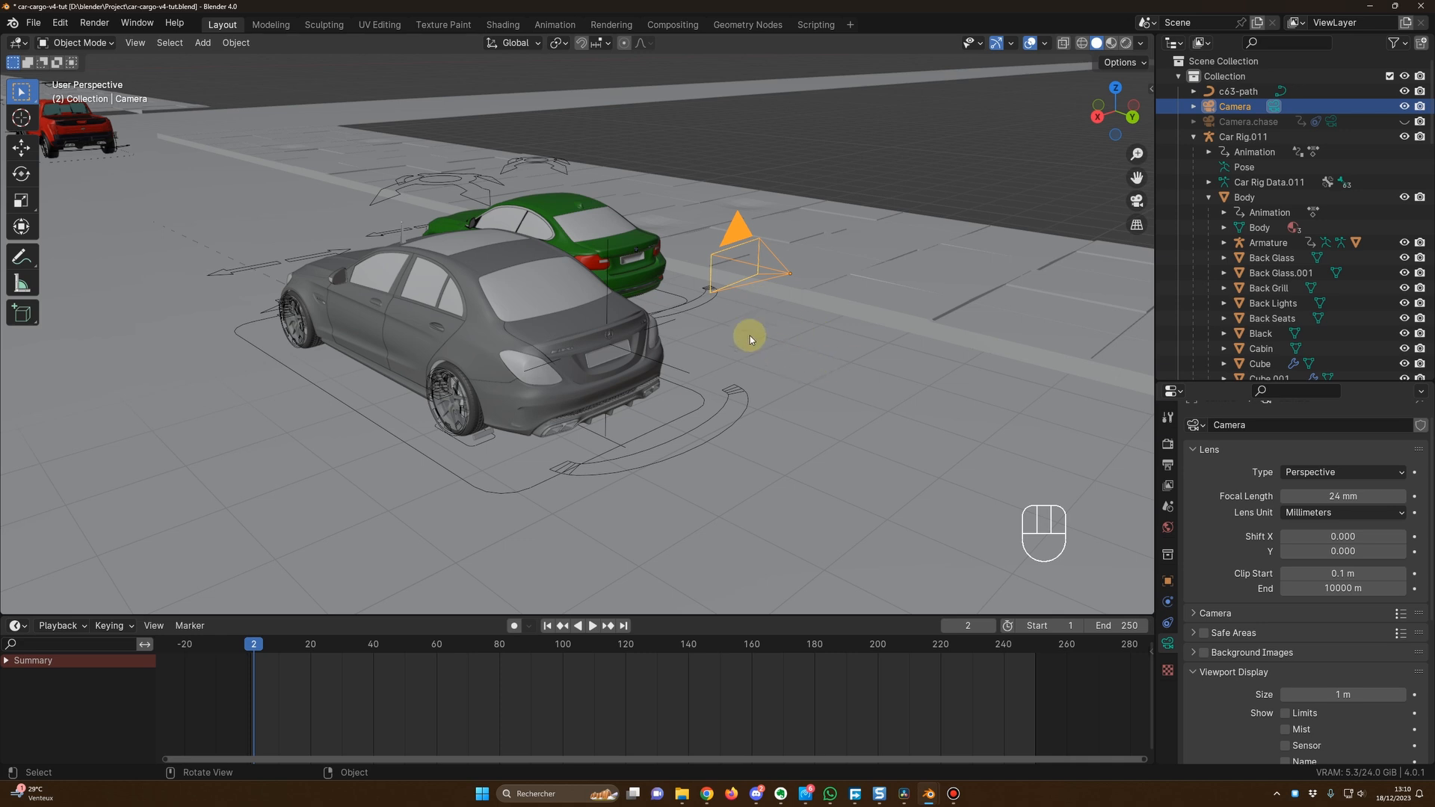
middle_click_drag(805, 405, 757, 419, "shift")
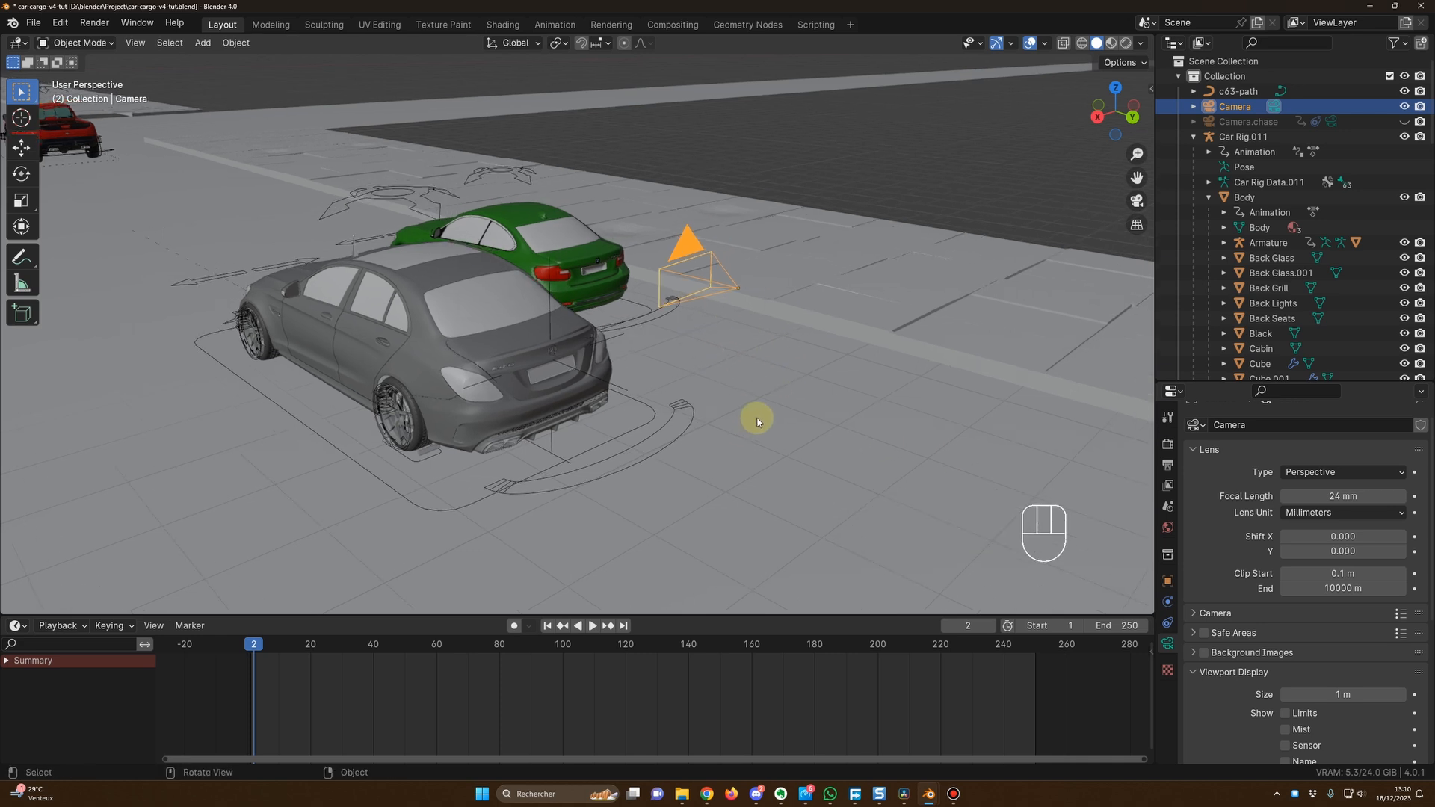
Examine the output resolution and frame range, and check the framing through the camera.
left_click(1169, 468)
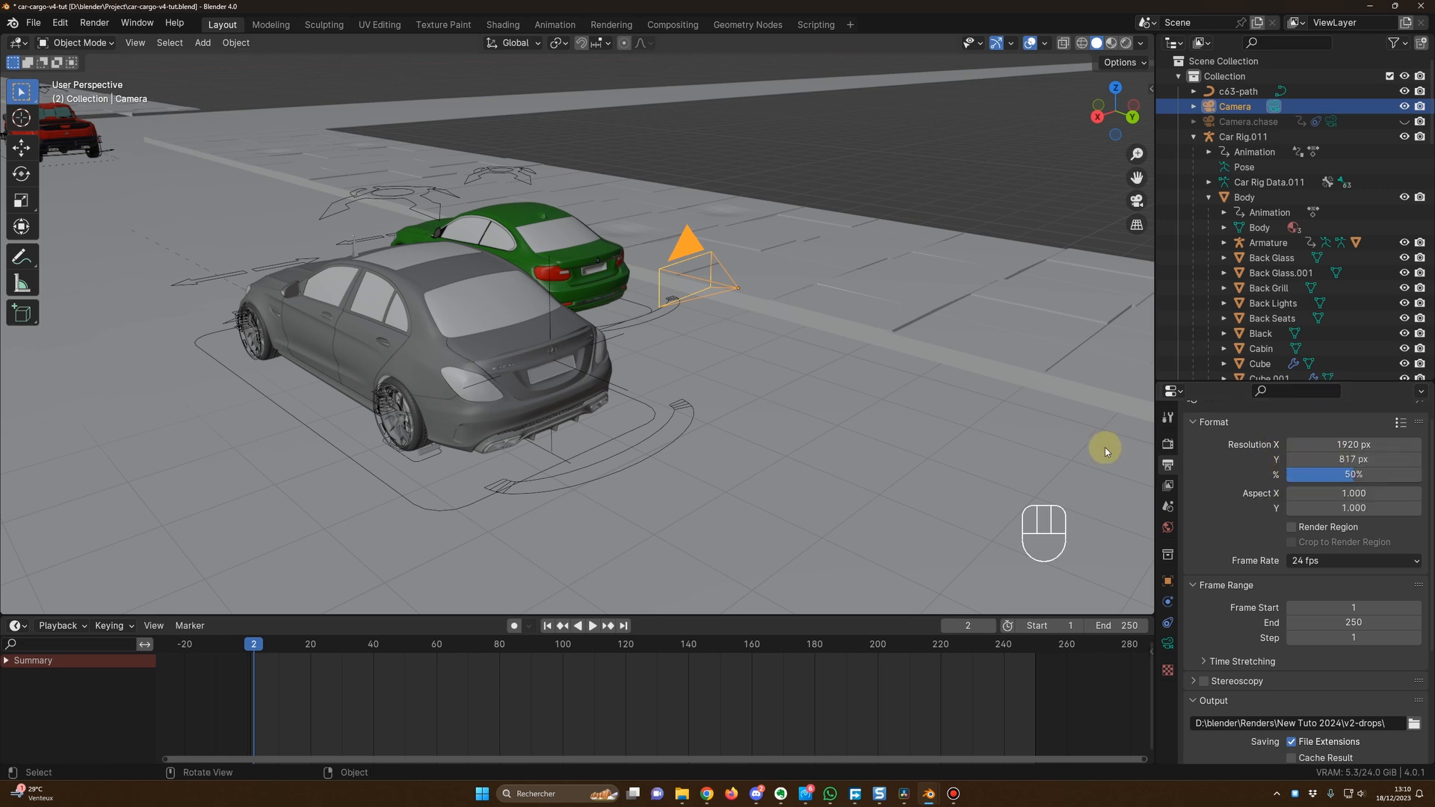
key("KP_0")
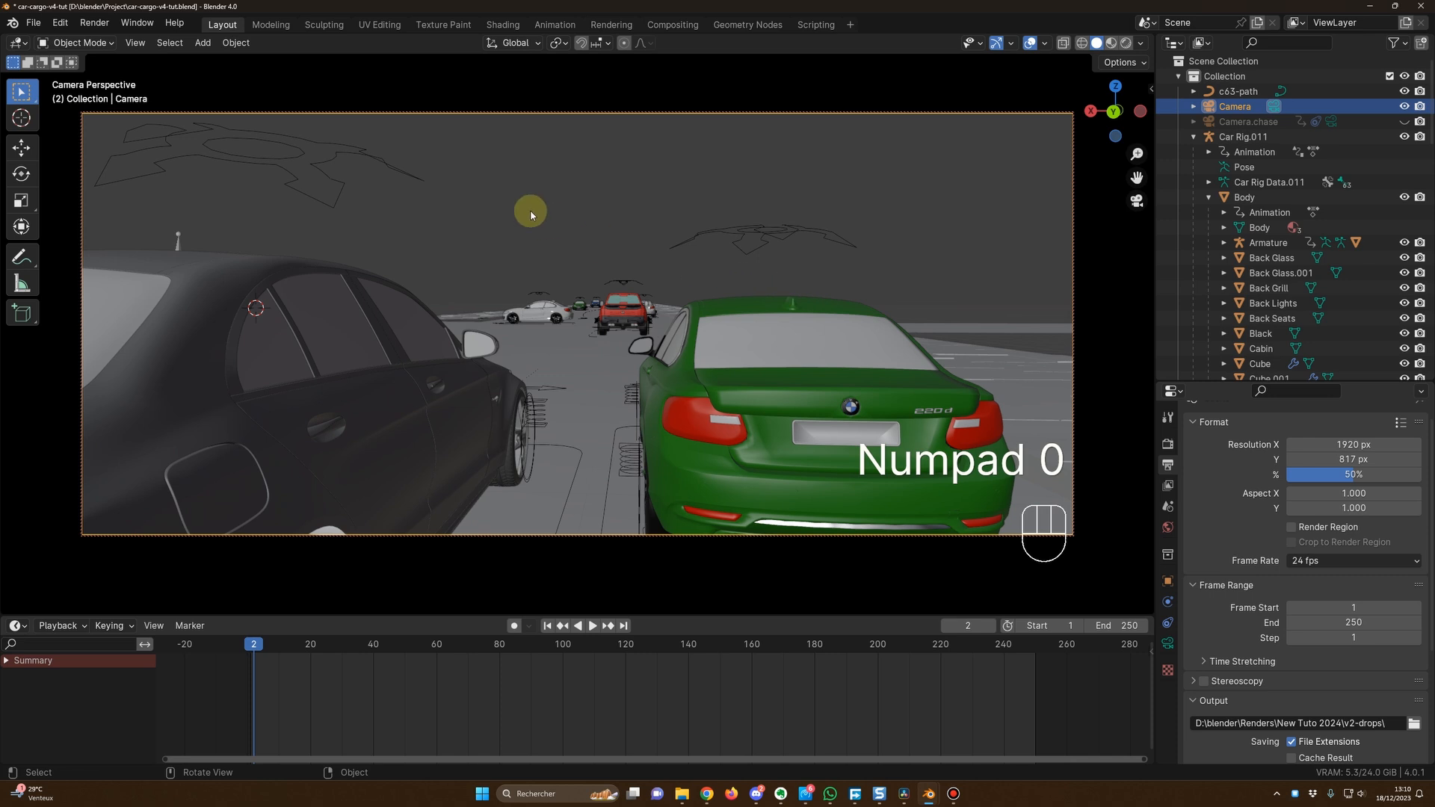
Leave the camera view and play the animation from frame 1 to examine the traffic and camera movement from above.
middle_click_drag(907, 551, 673, 368)
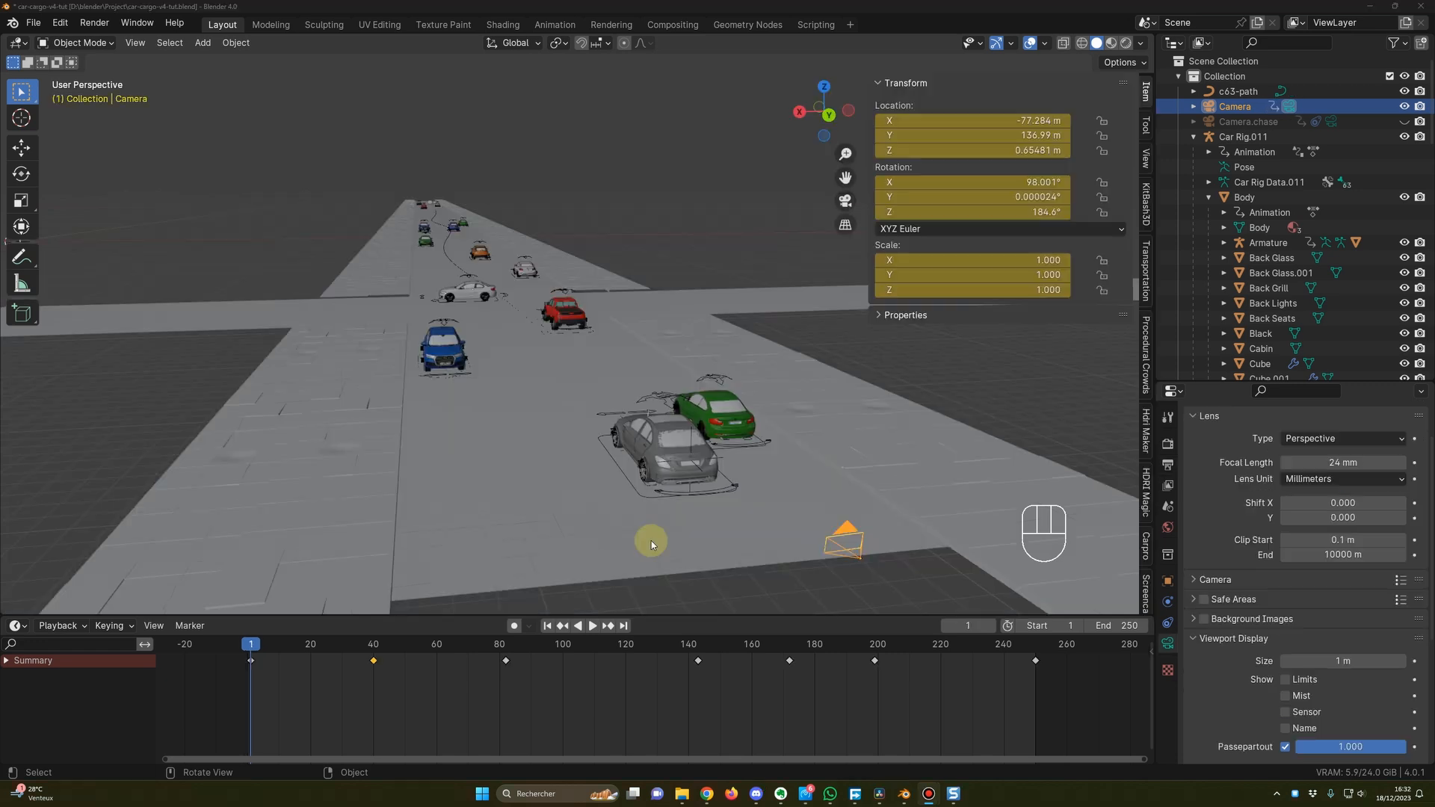
mouse_move(672, 556)
middle_mouse_down()
mouse_move(702, 564)
mouse_move(650, 538)
middle_mouse_up()
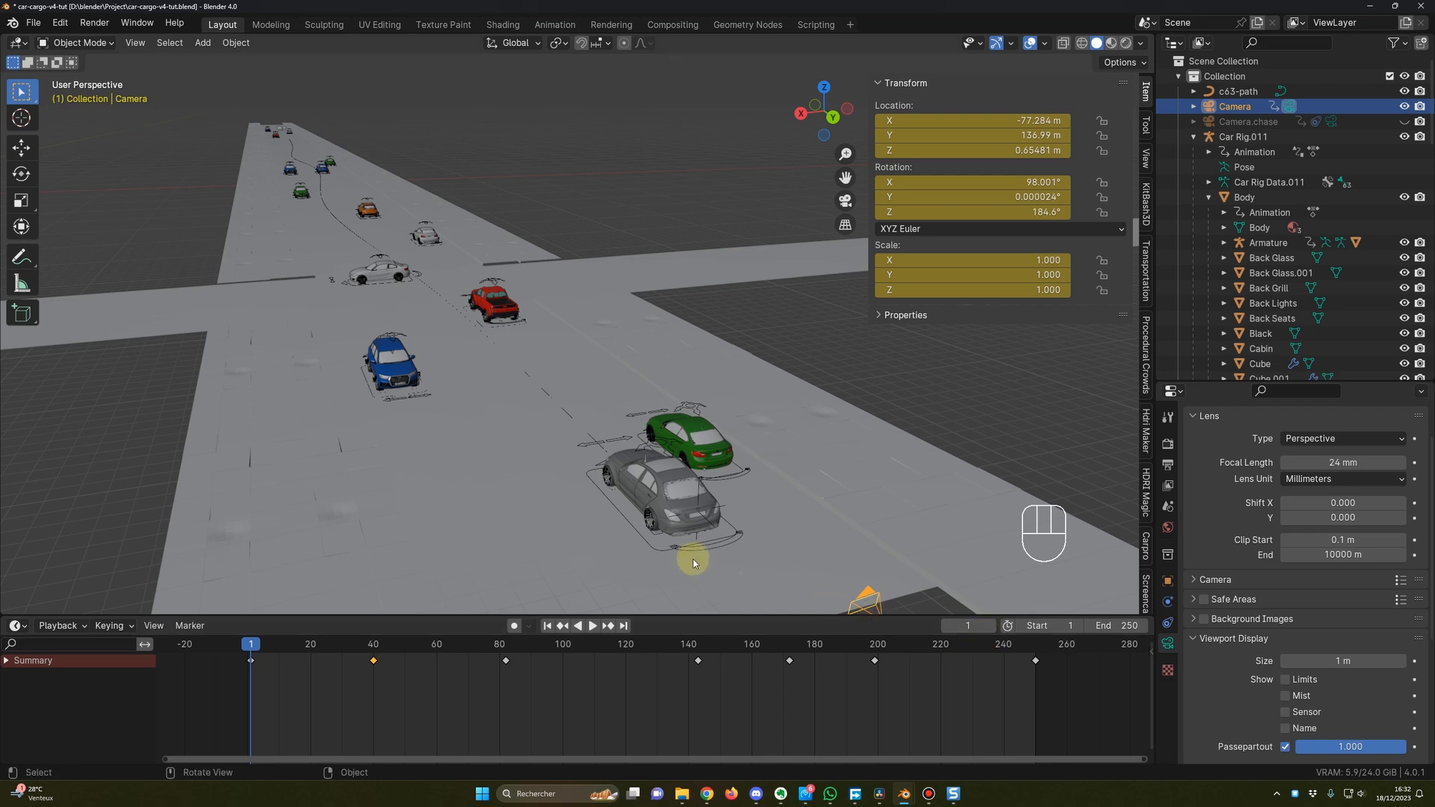
middle_click_drag(693, 561, 695, 535, "shift")
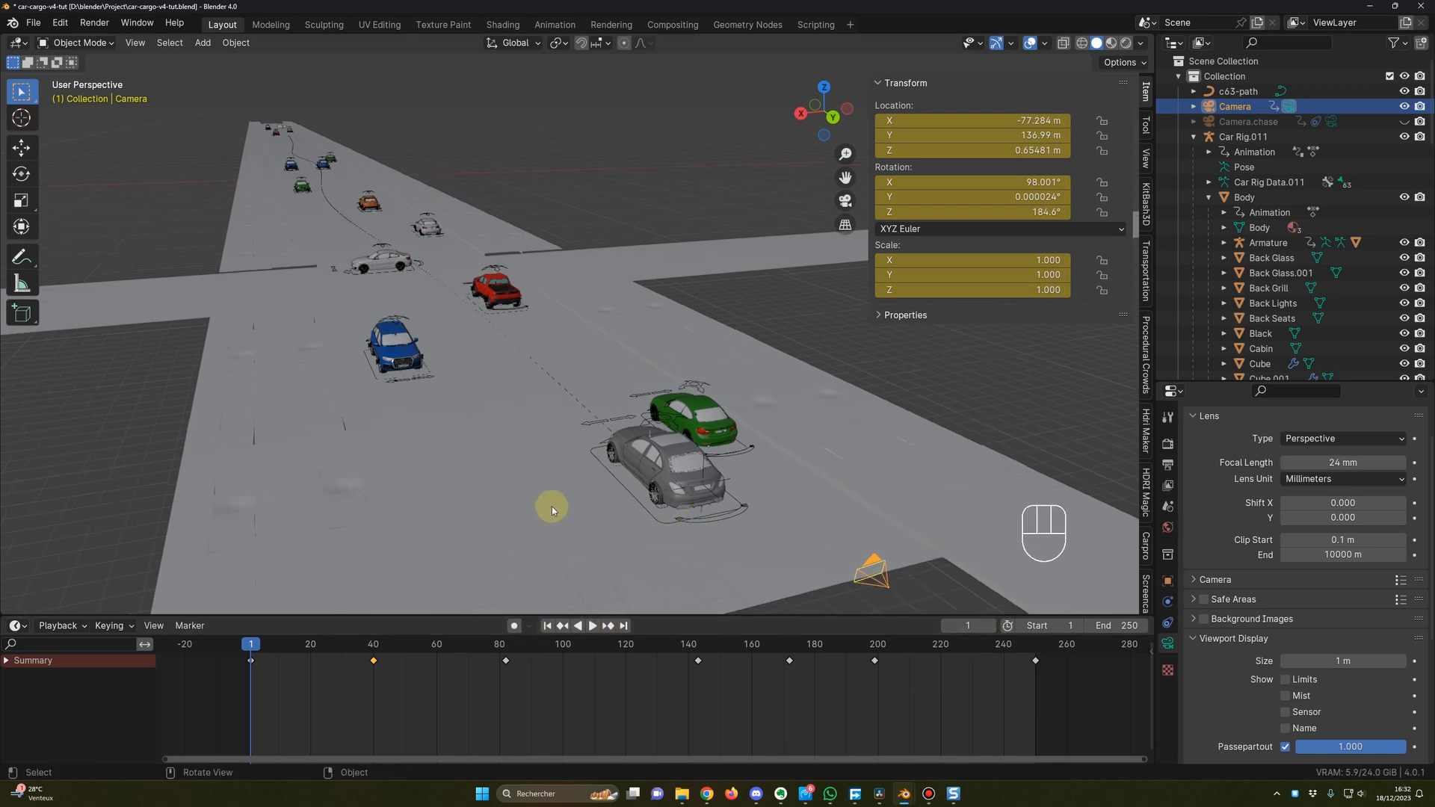
left_click(251, 645)
key("space")
key("Escape")
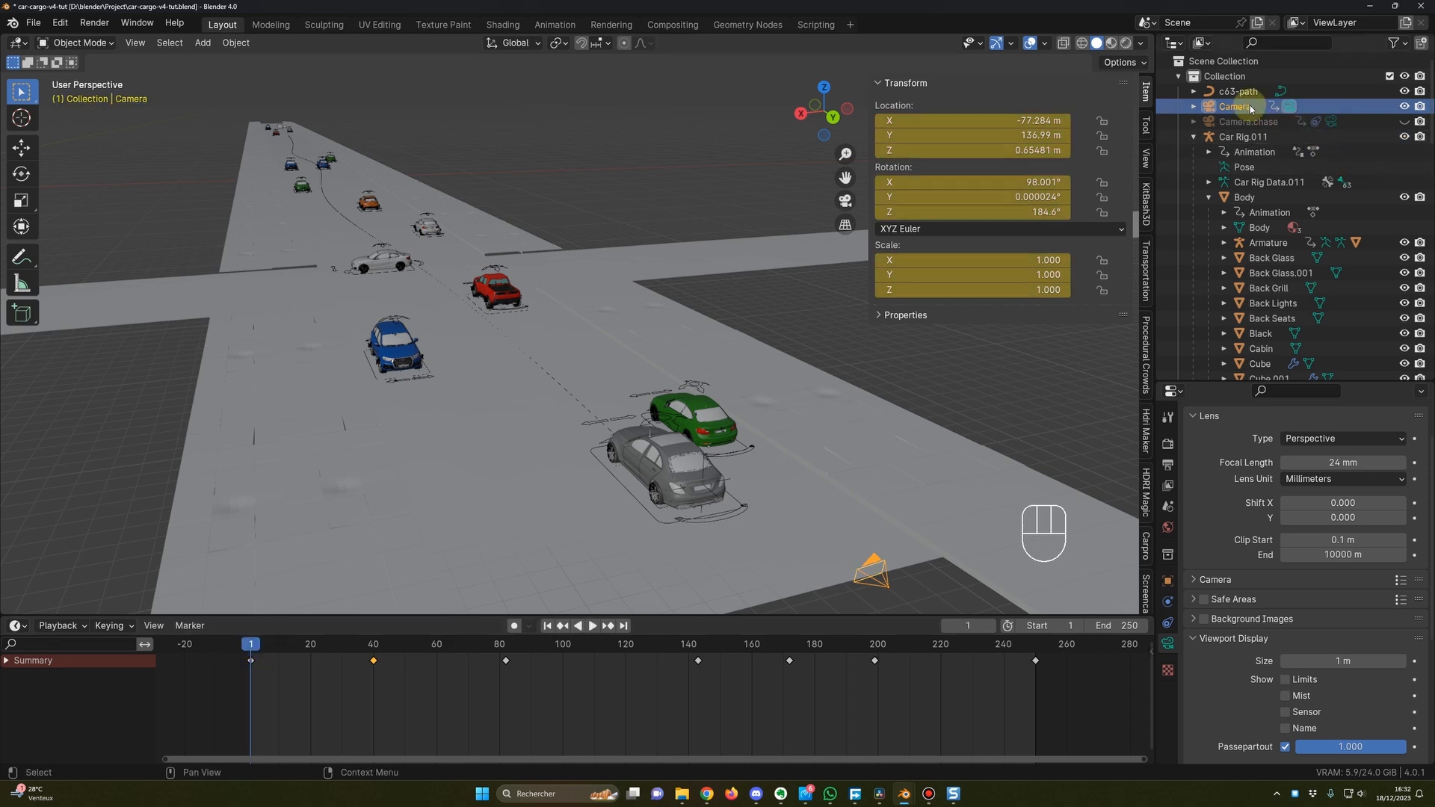
Play the animation from frame 1 through the camera to examine the shot's framing.
key("KP_0")
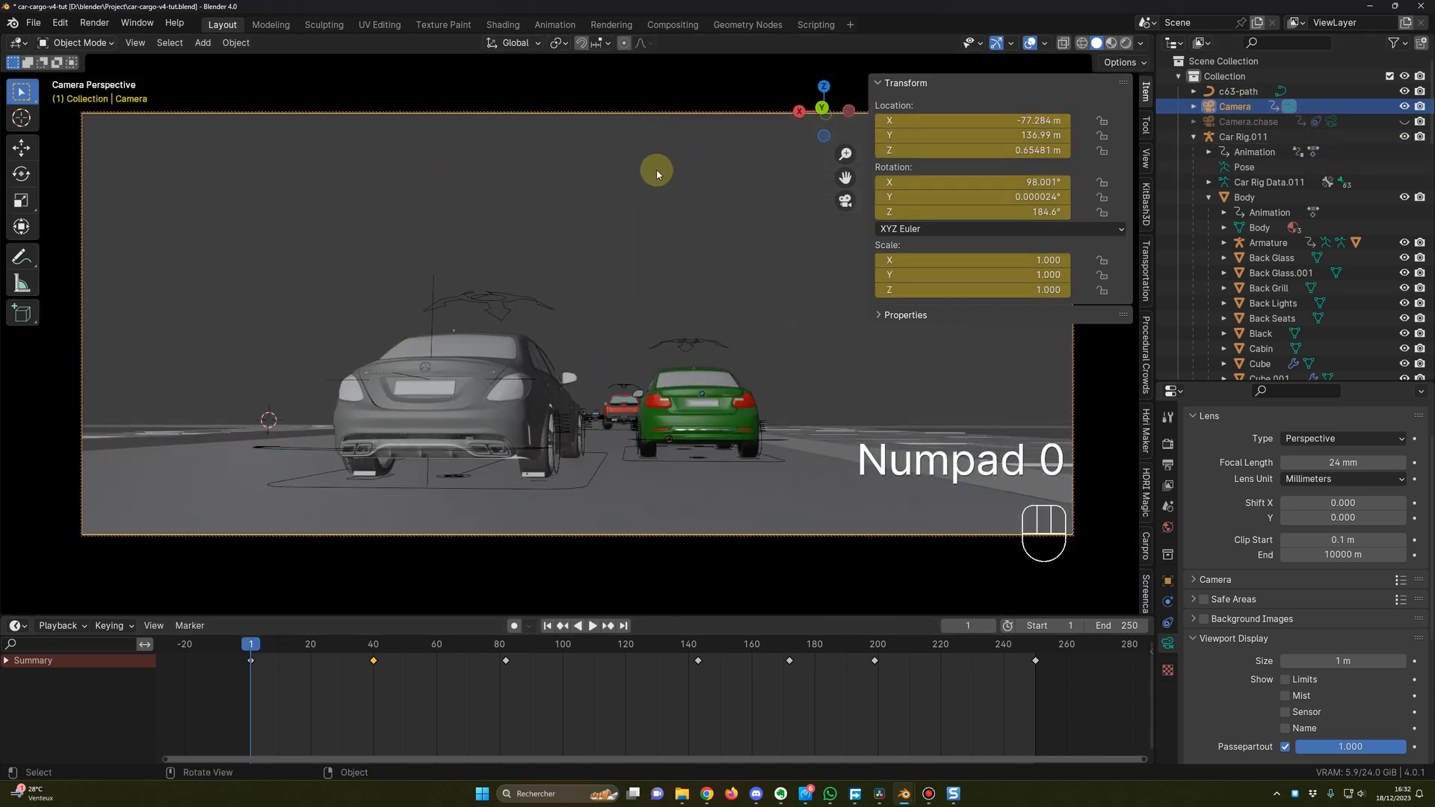
left_click(251, 648)
key("space")
key("Escape")
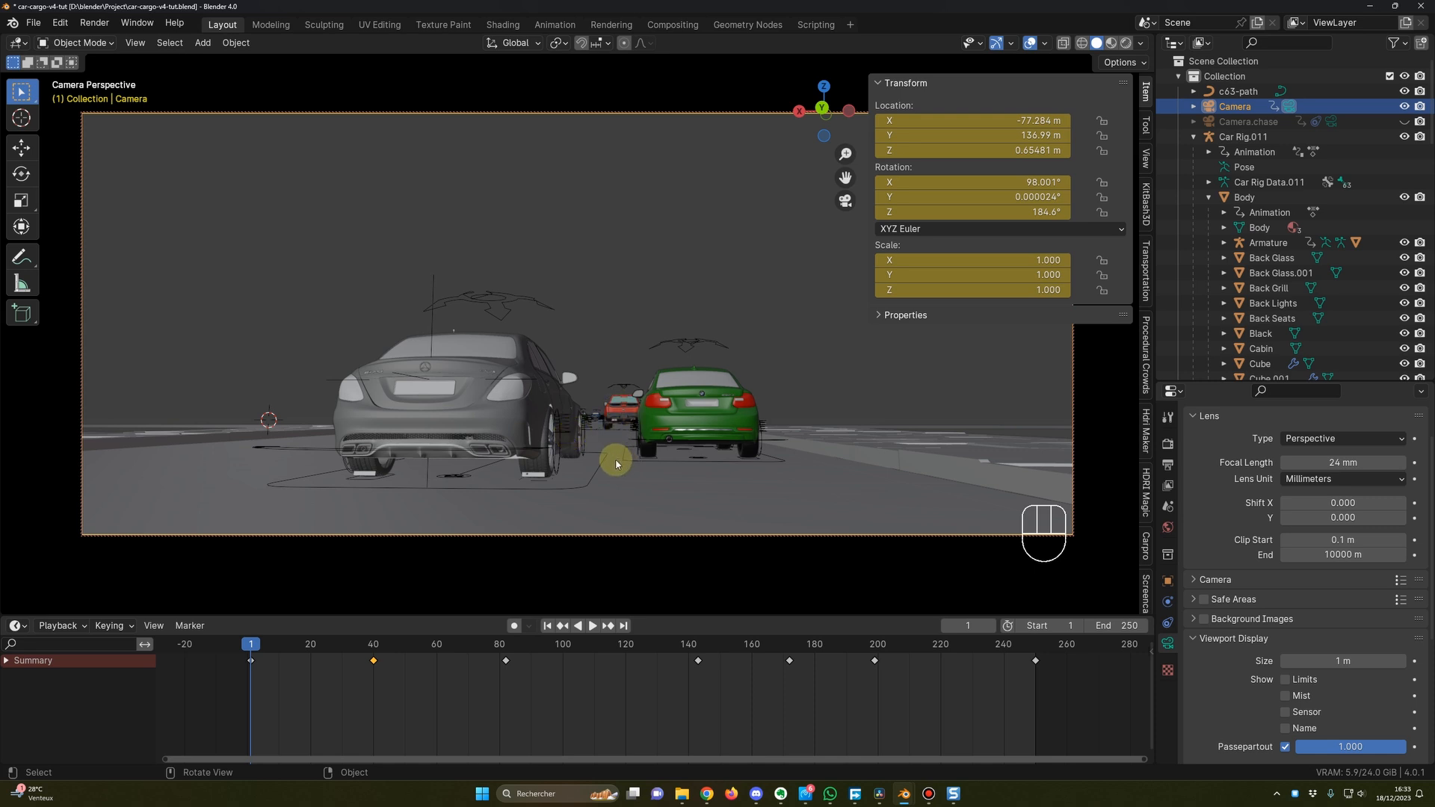
Examine the camera keyframes at frames 40 and 82, replaying the movement around them.
left_click_drag(251, 644, 374, 646)
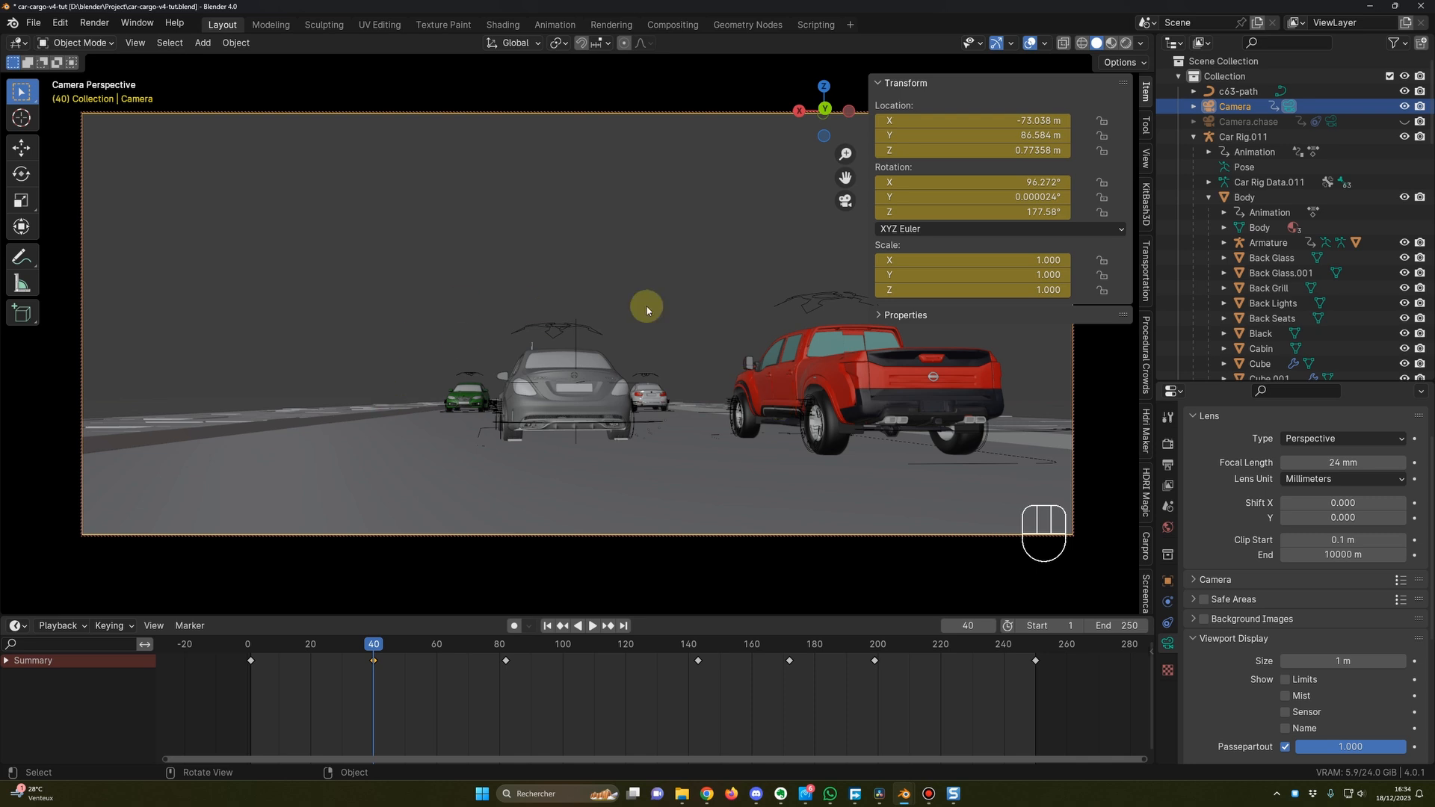
key("space")
left_click_drag(349, 651, 511, 661)
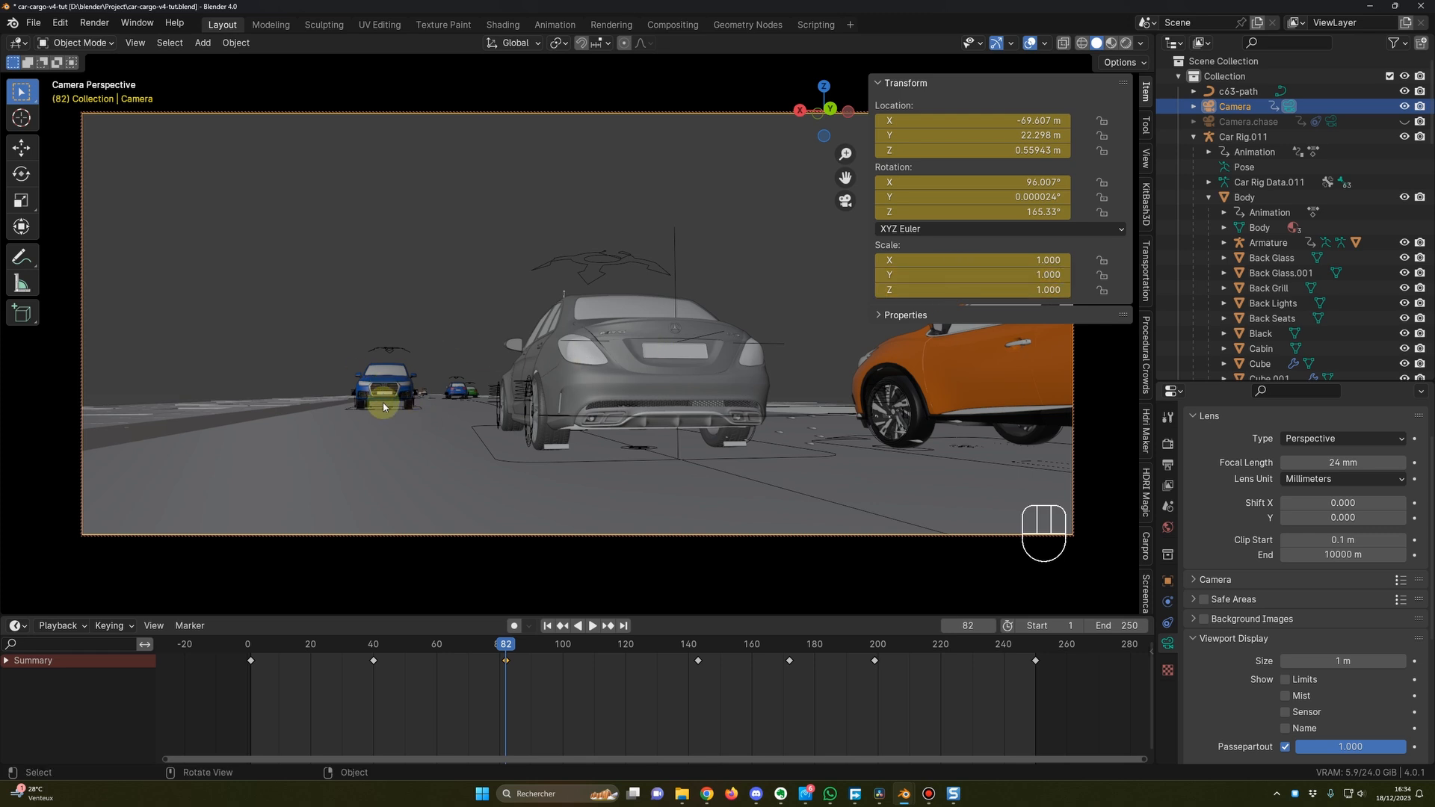
left_click_drag(507, 639, 427, 648)
key("space")
left_click_drag(482, 644, 439, 648)
key("space")
key("space")
Scrub through the camera keyframes at frames 143, 172 and 199 to examine how each frames the grey car.
left_click_drag(508, 646, 701, 646)
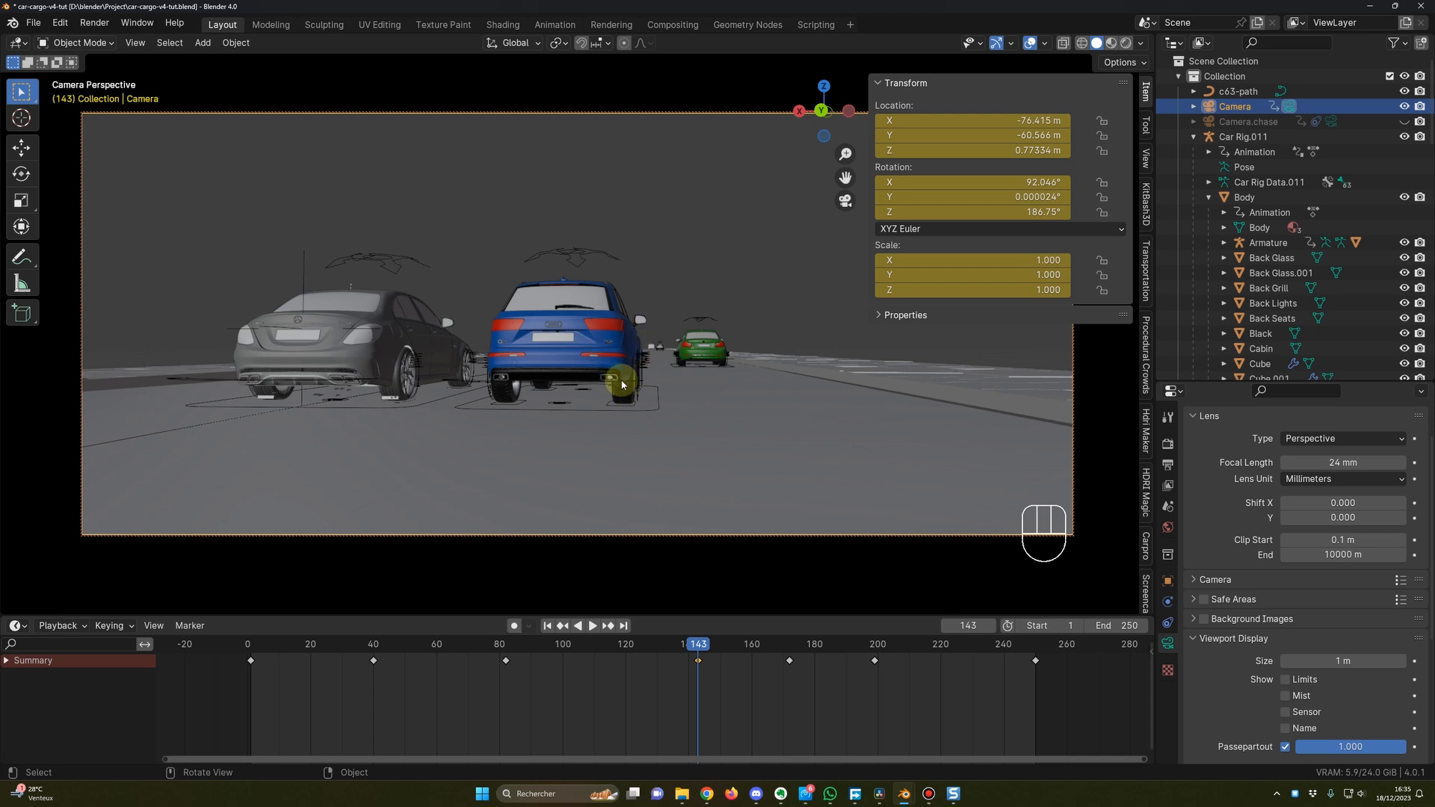
left_click_drag(701, 648, 725, 655)
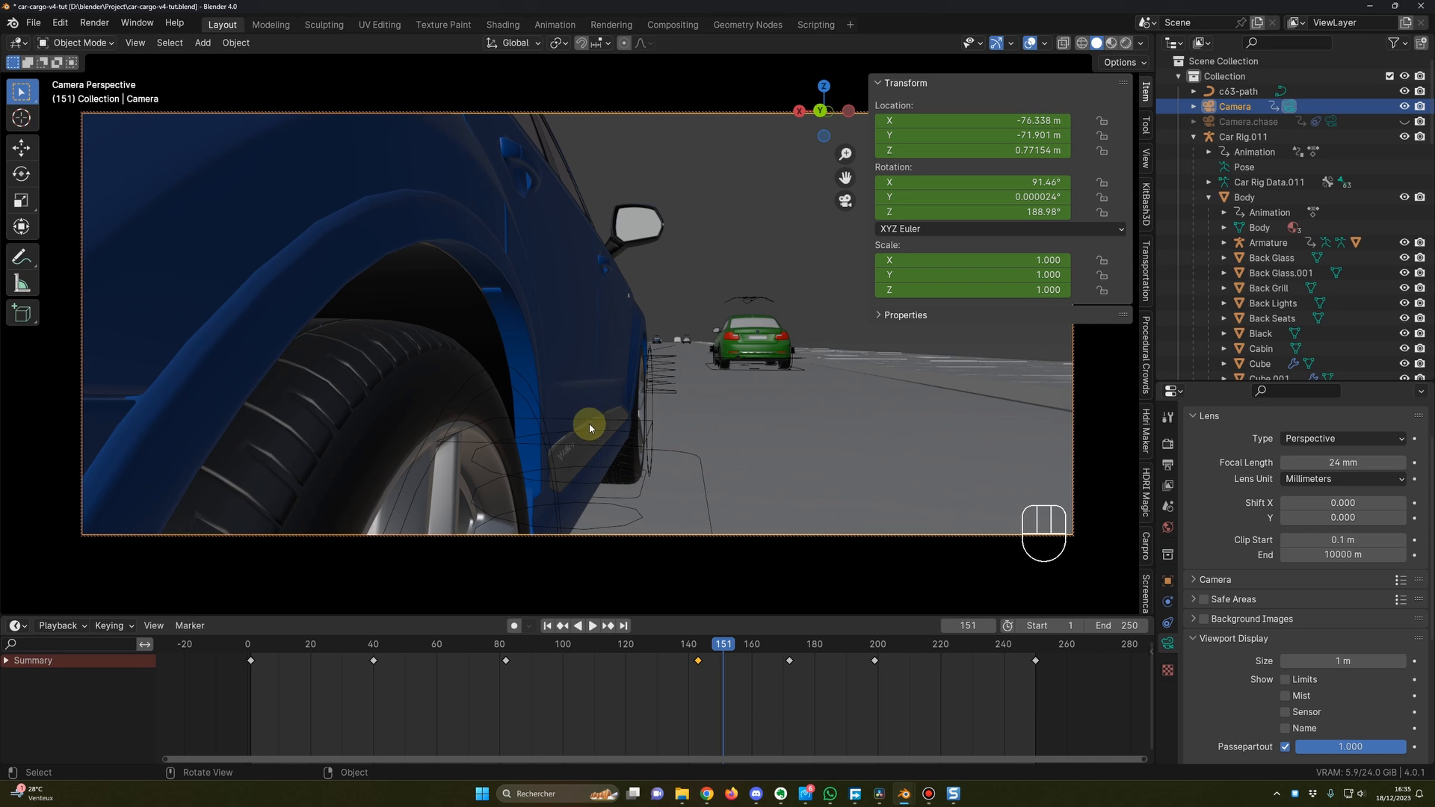
left_click_drag(722, 649, 792, 663)
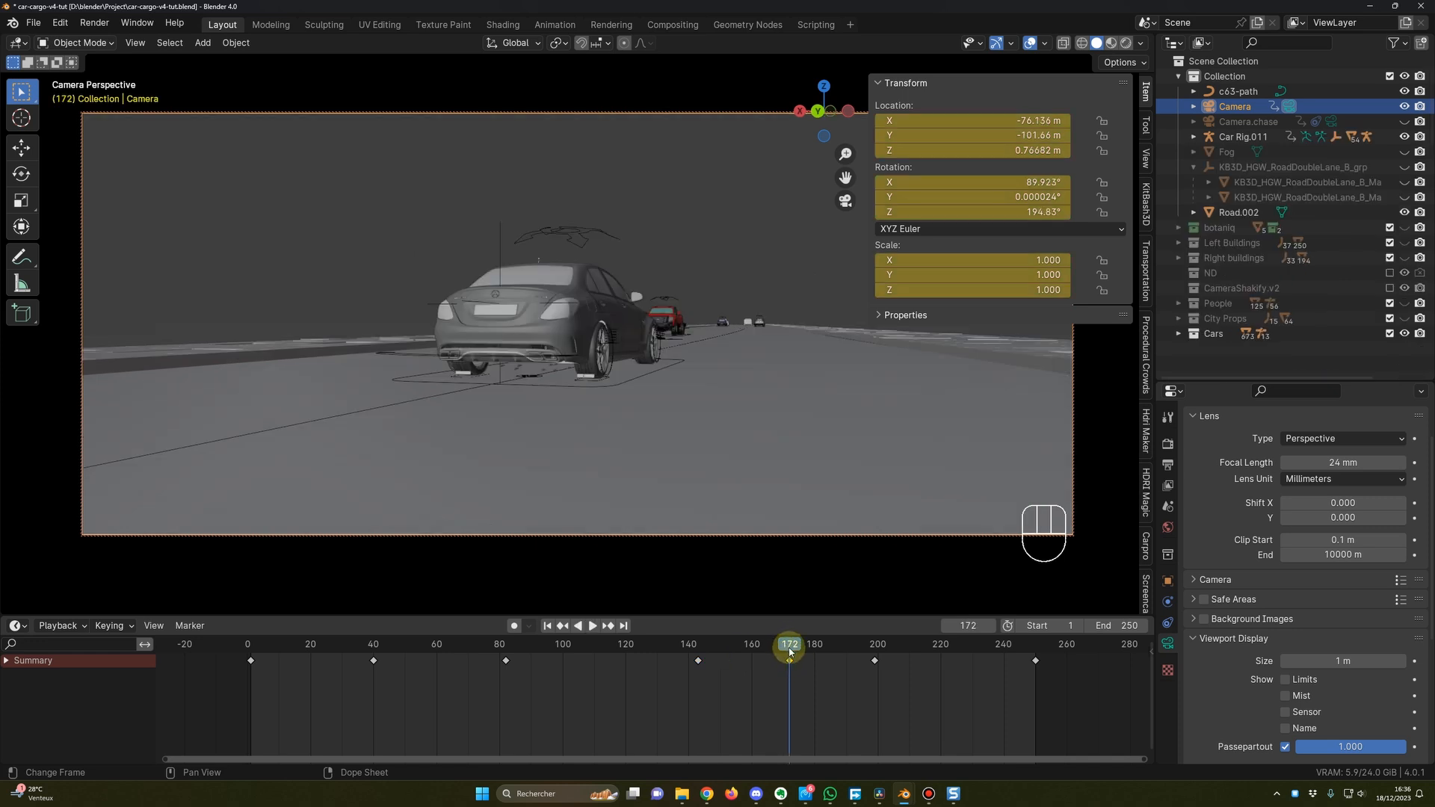
left_click_drag(795, 649, 877, 665)
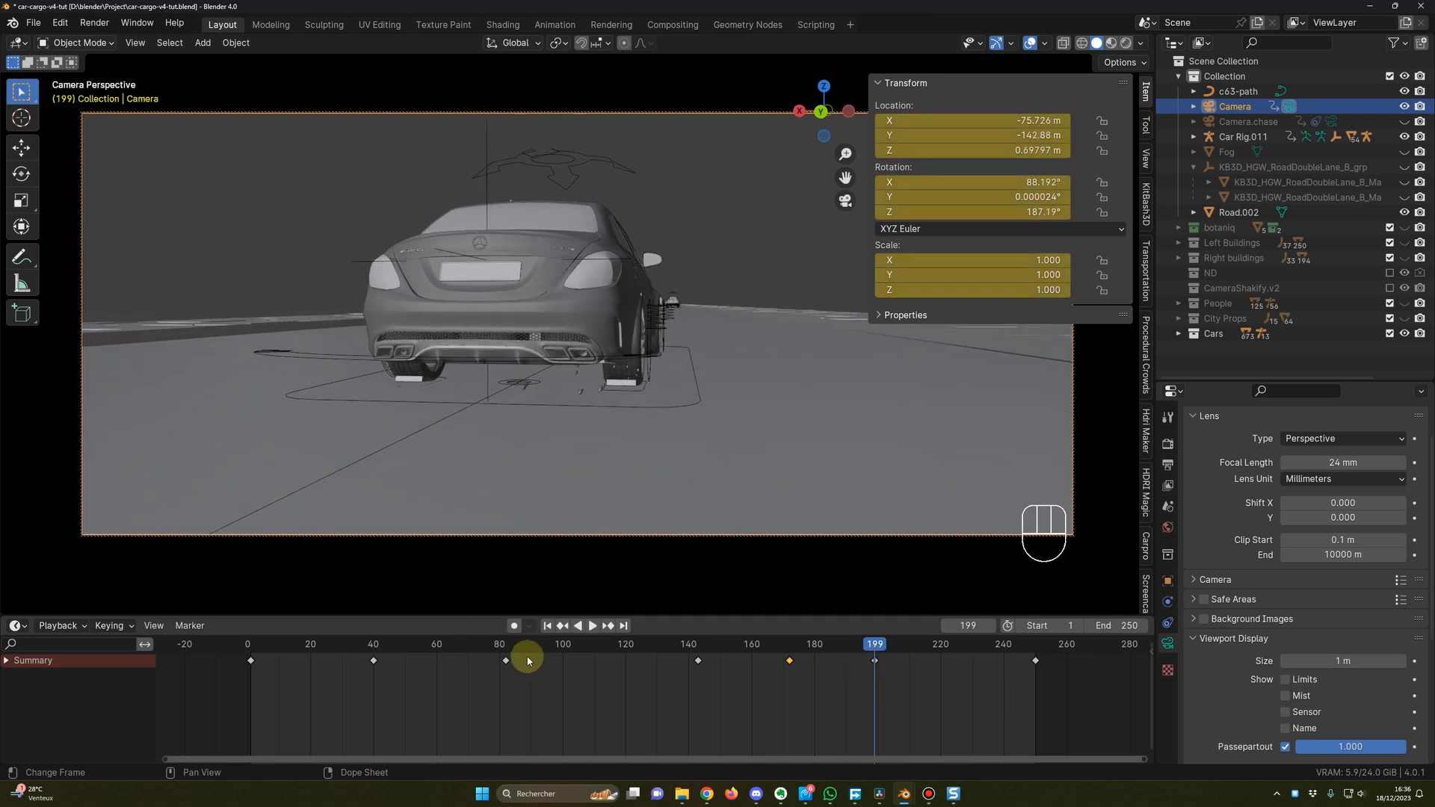
Replay the shot from about frame 7 up to frame 199, and examine the final camera keyframe at frame 250.
left_click(266, 651)
key("space")
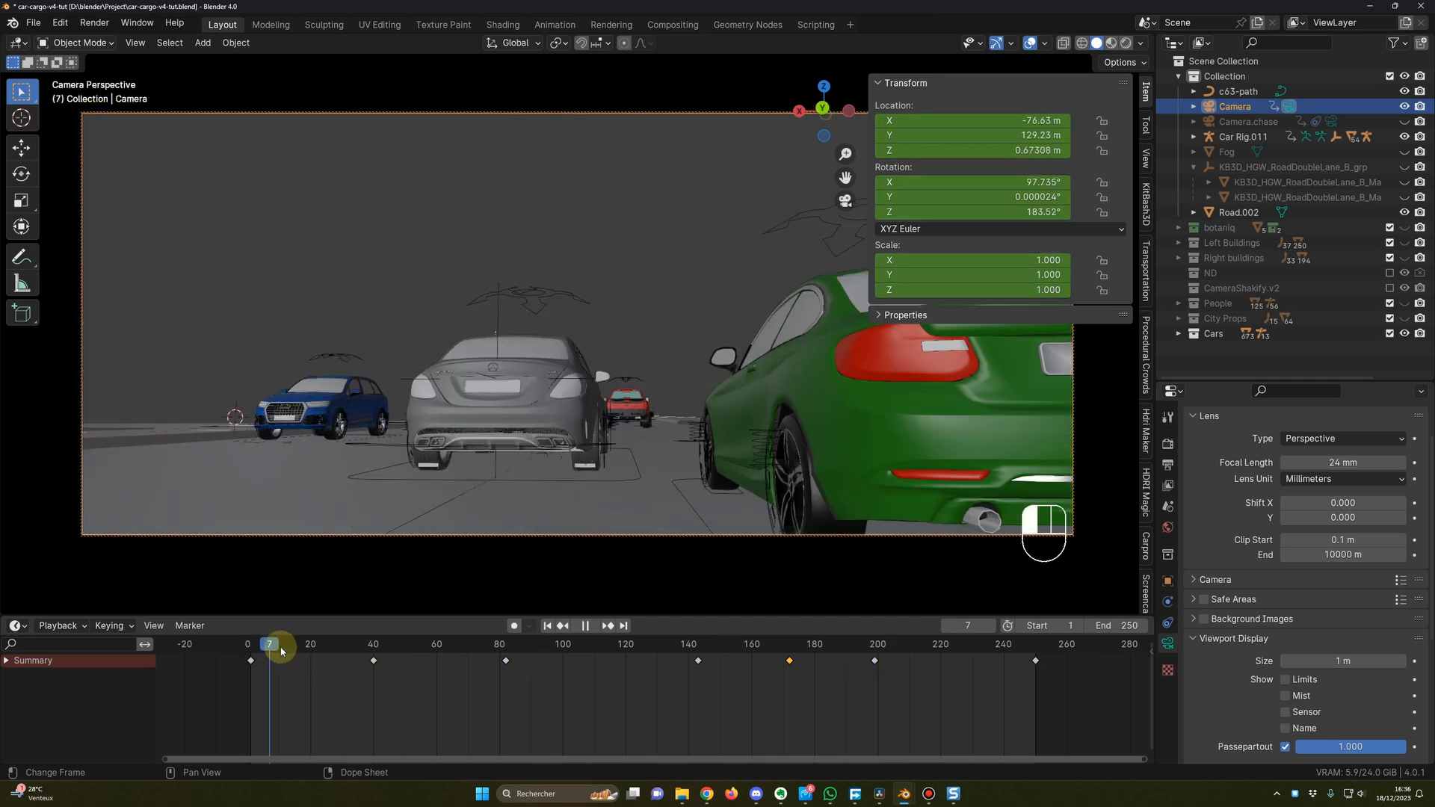
left_click_drag(330, 643, 838, 656)
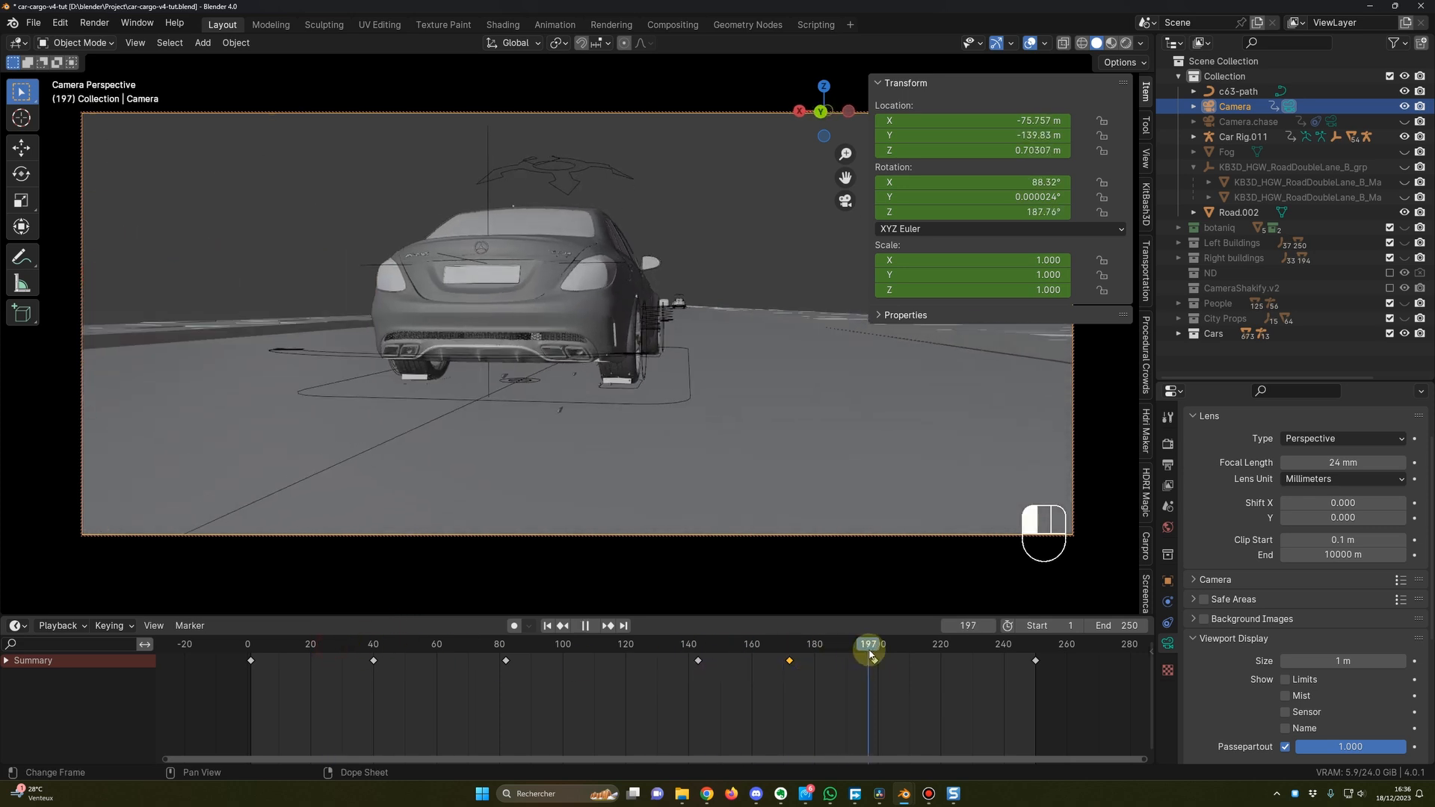
key("space")
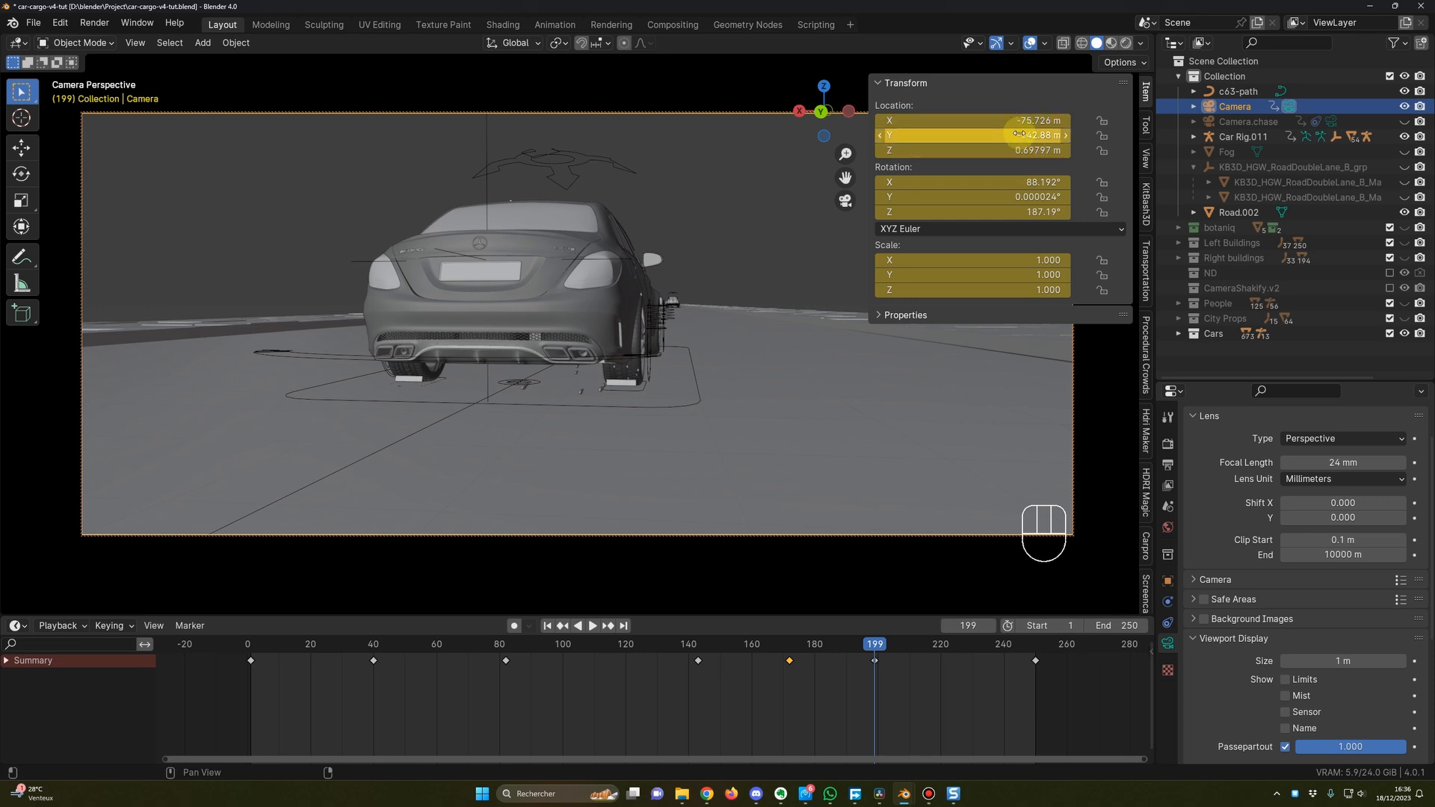
key("Up")
left_click_drag(872, 649, 1035, 658)
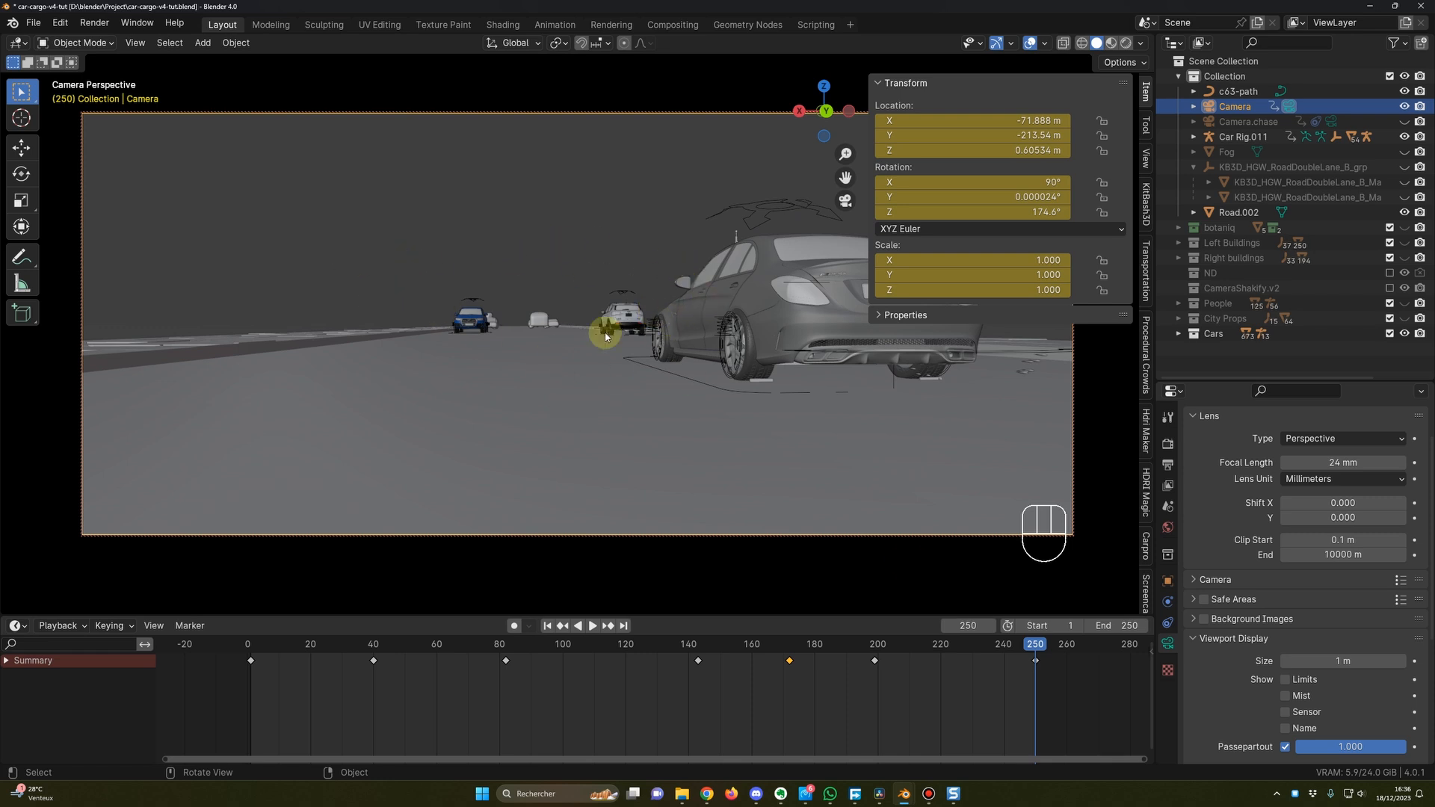
Play back the complete camera animation and scrub to frame 87.
key("space")
key("space")
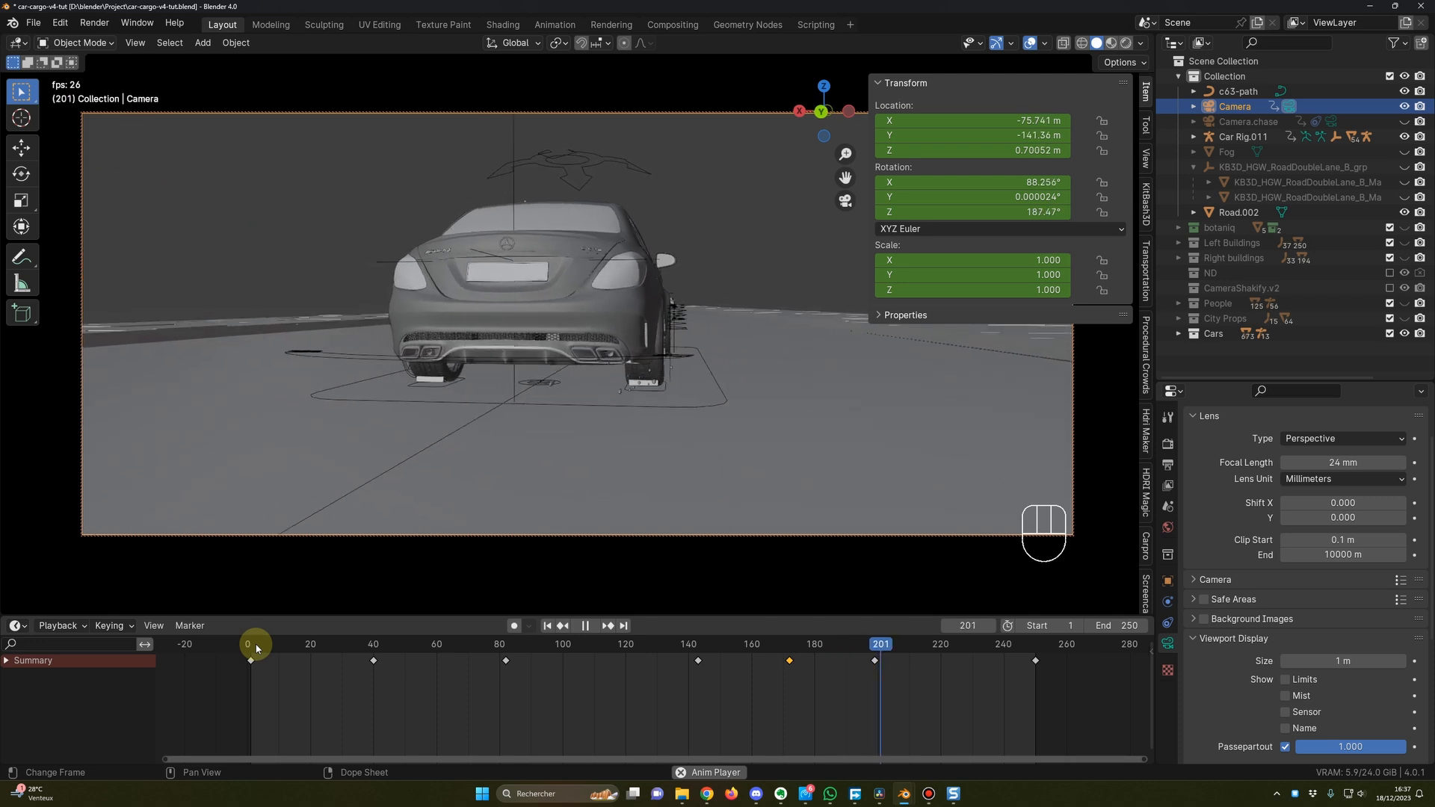
left_click(256, 648)
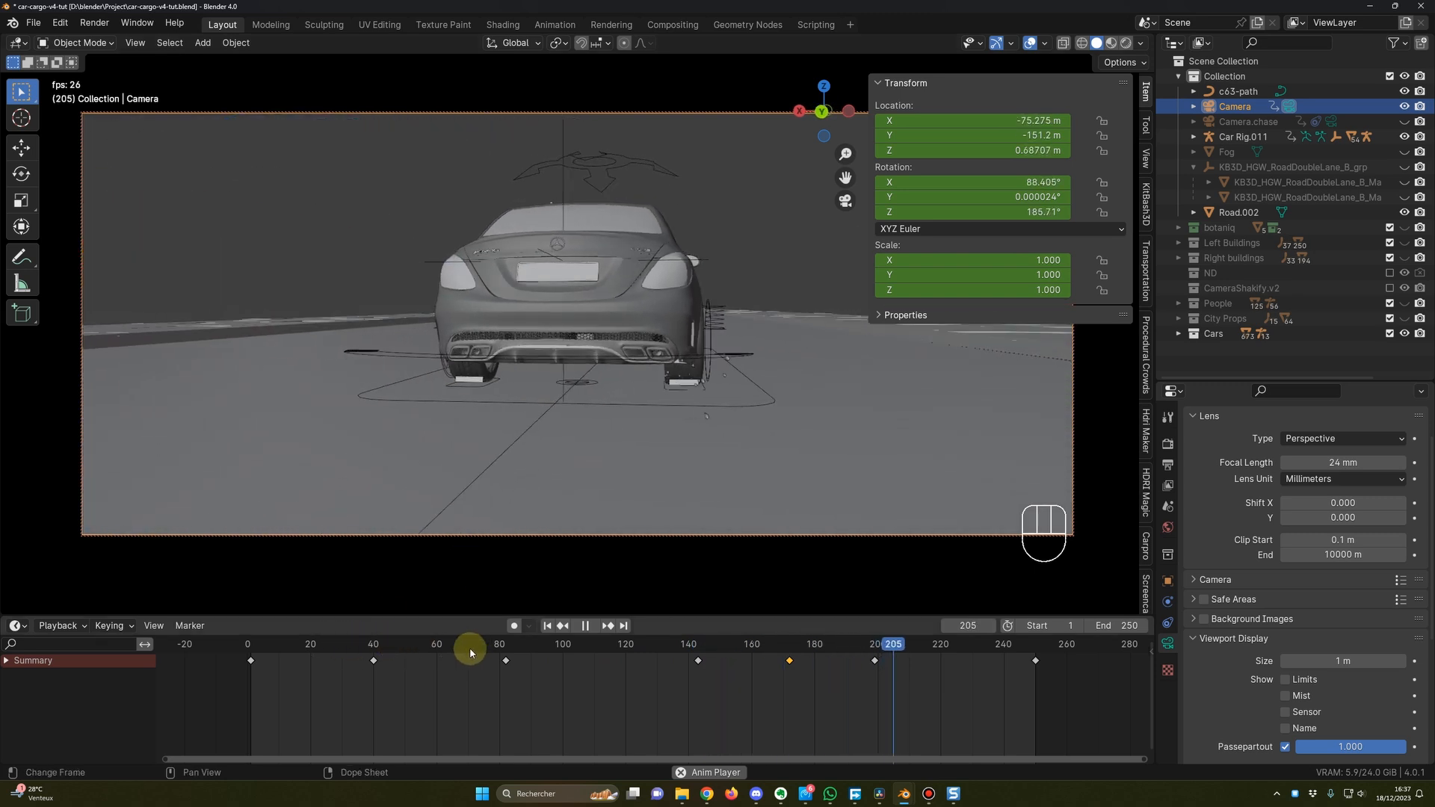
left_click_drag(482, 649, 529, 650)
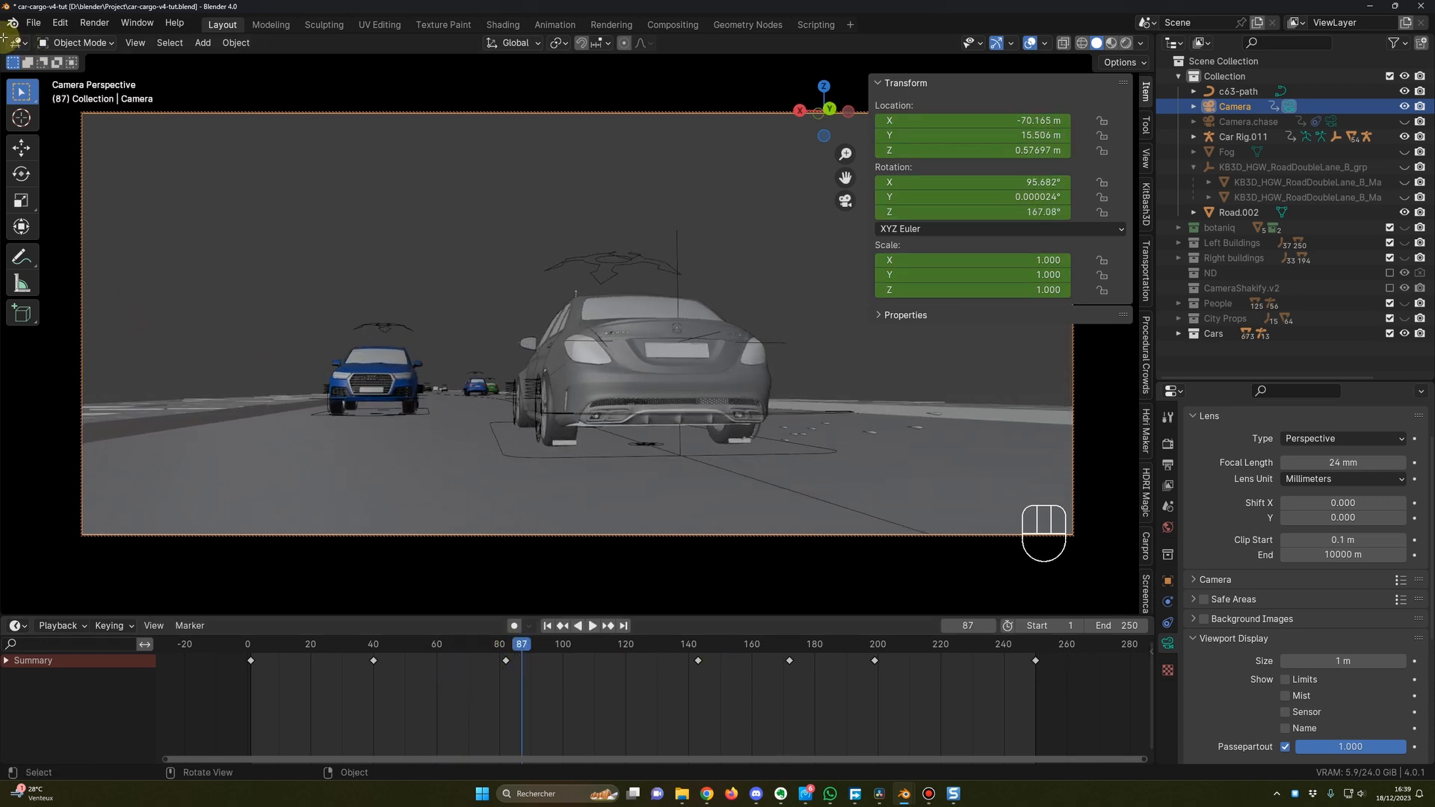
Split the 3D viewport horizontally and change the upper area to the Graph Editor.
left_click_drag(4, 37, 15, 301)
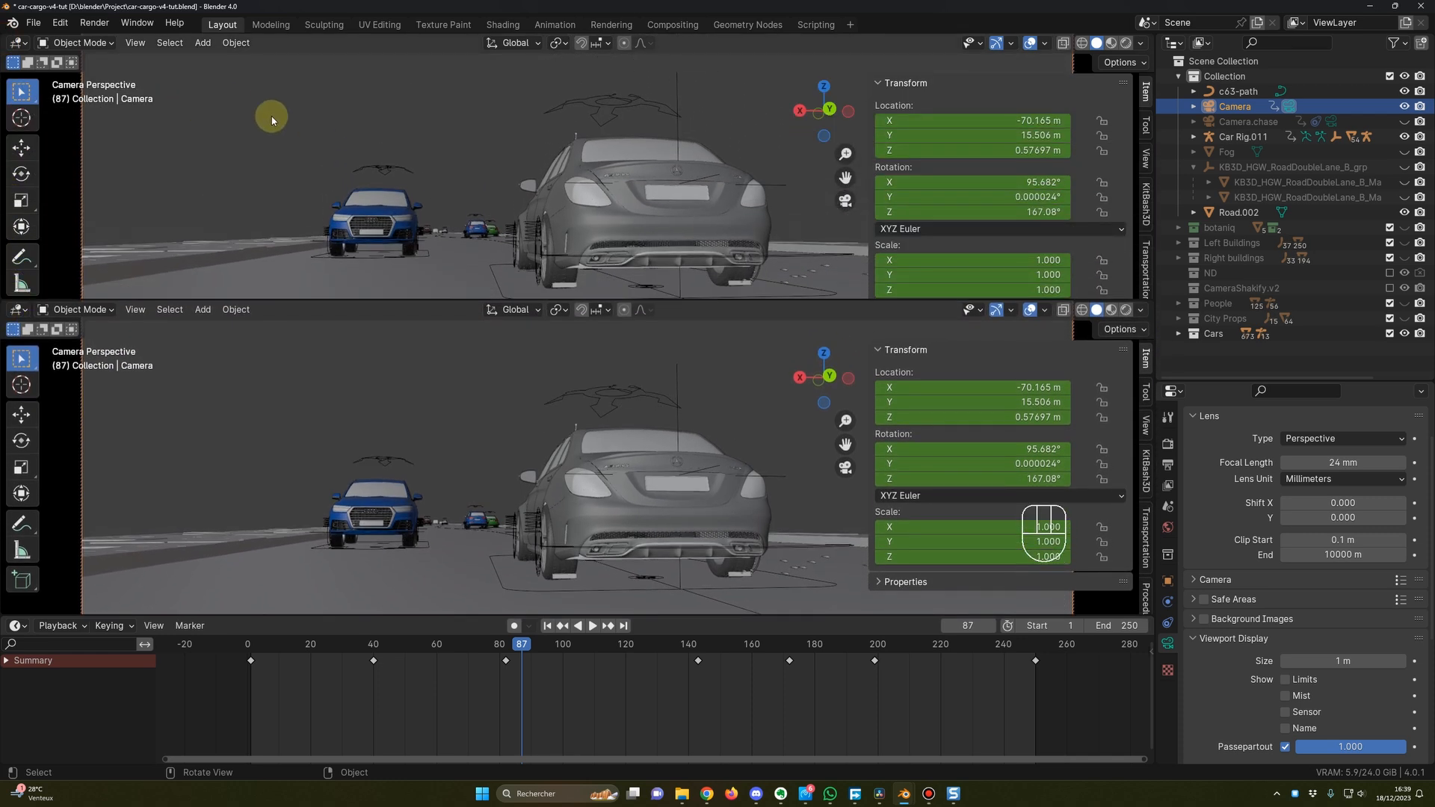
left_click(18, 43)
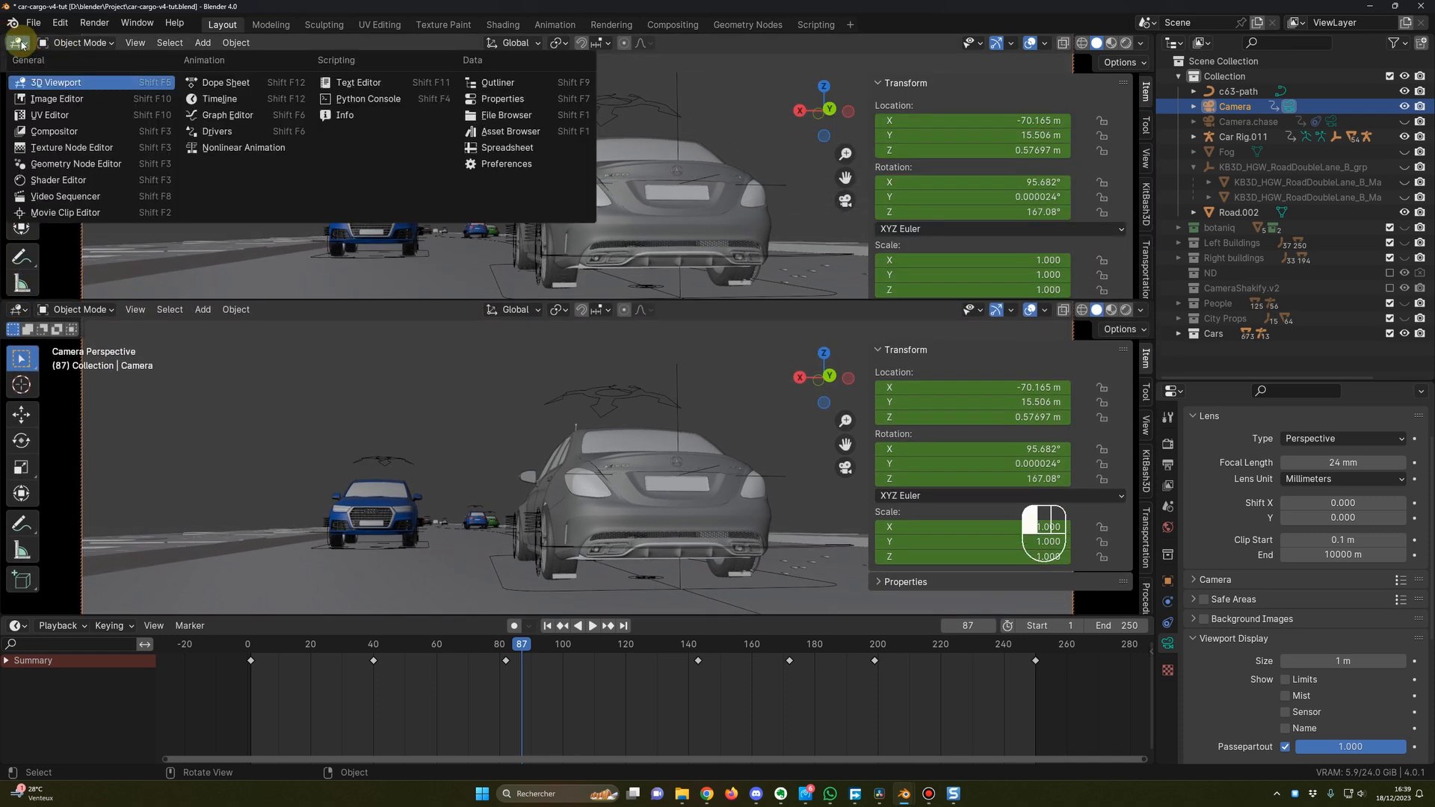
left_click(227, 116)
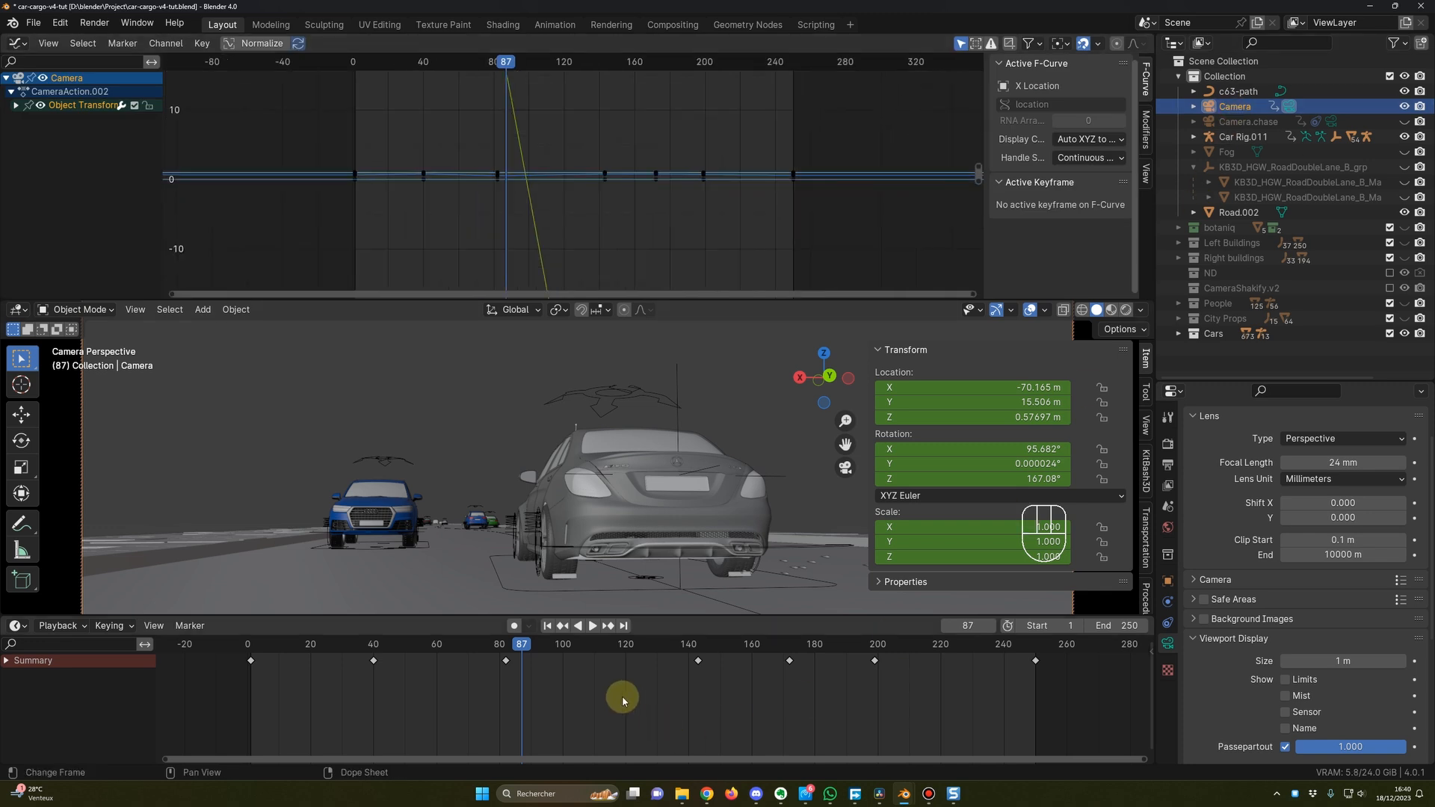
Select all of the camera's keyframes and apply Bake Keyframes to them in the Graph Editor.
key("a")
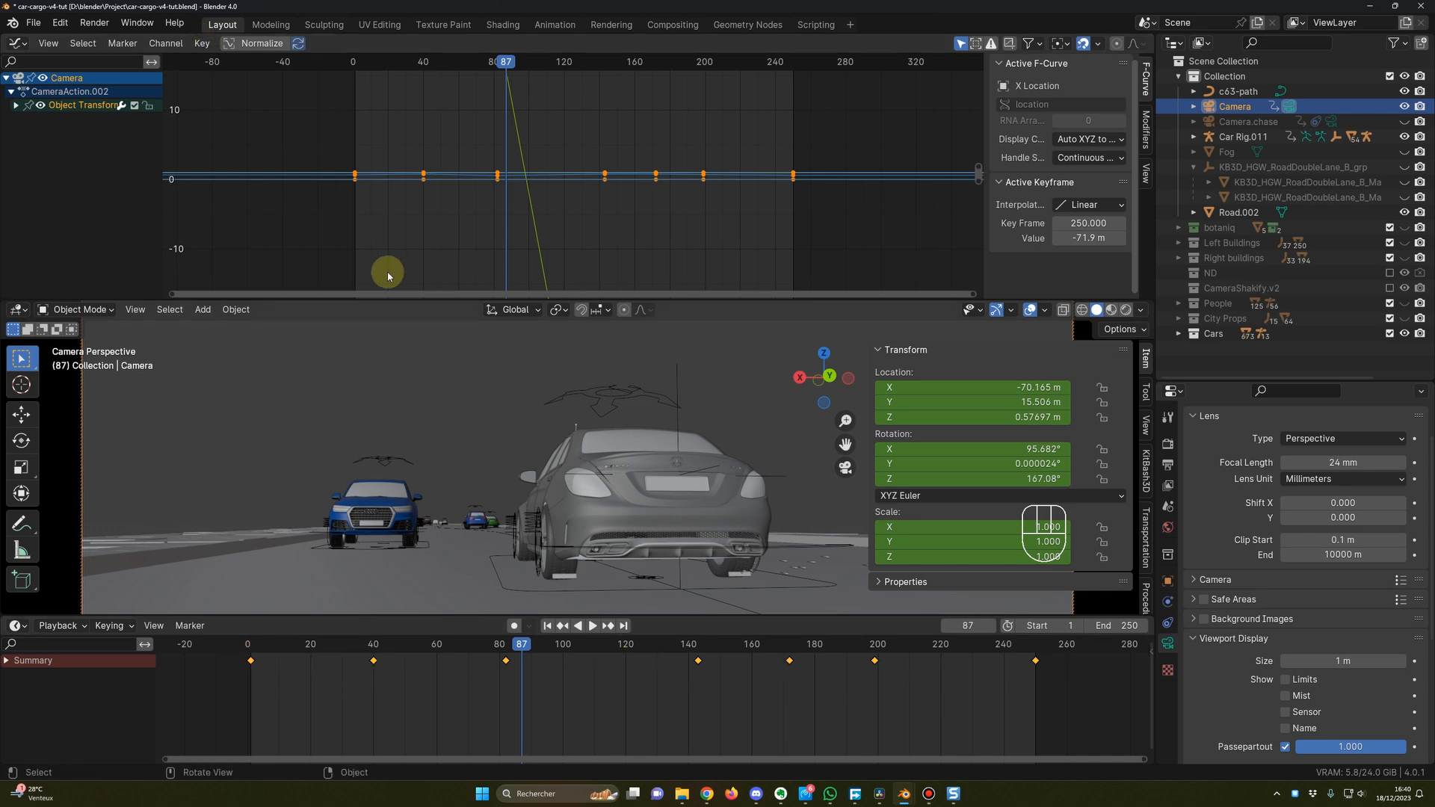
left_click(203, 43)
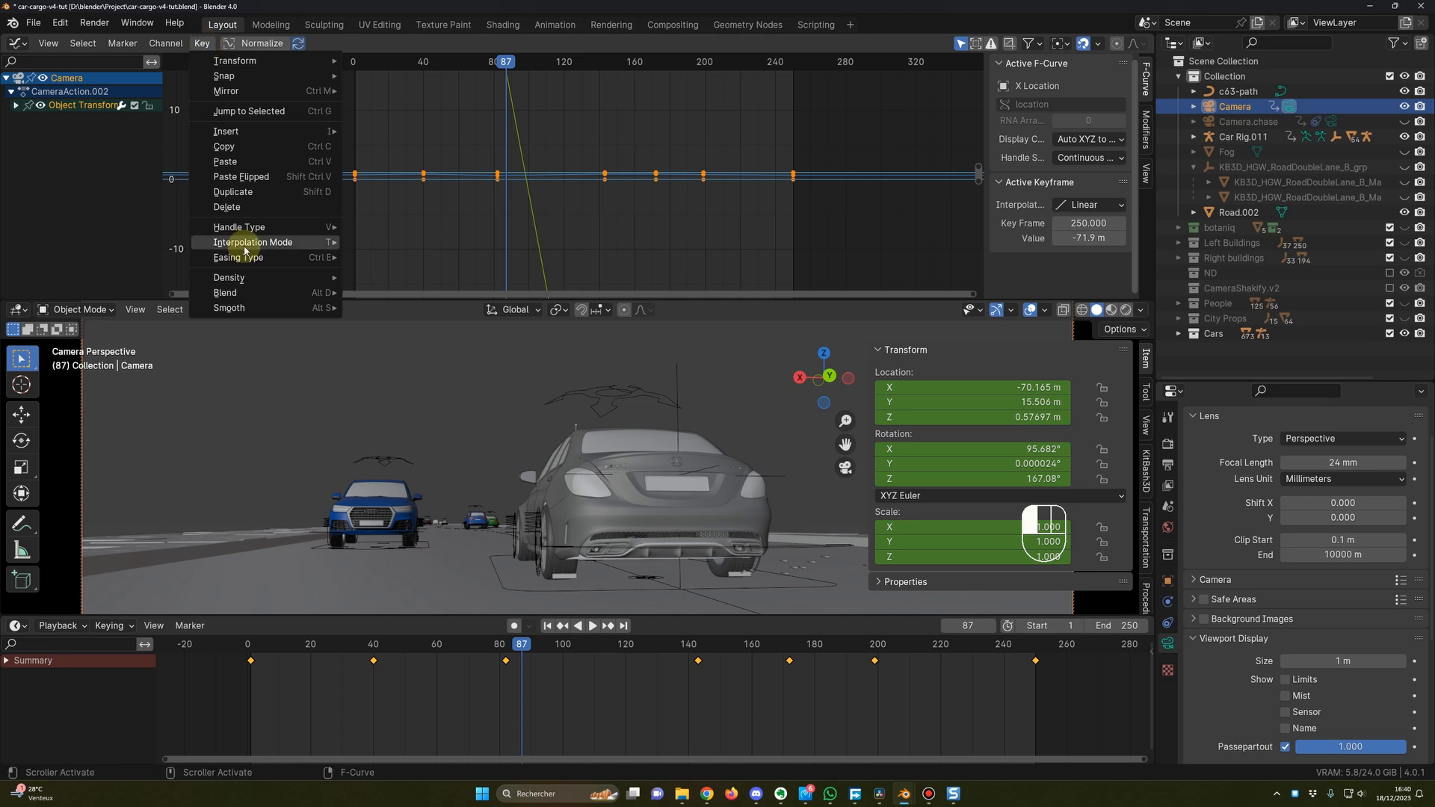
left_click(247, 287)
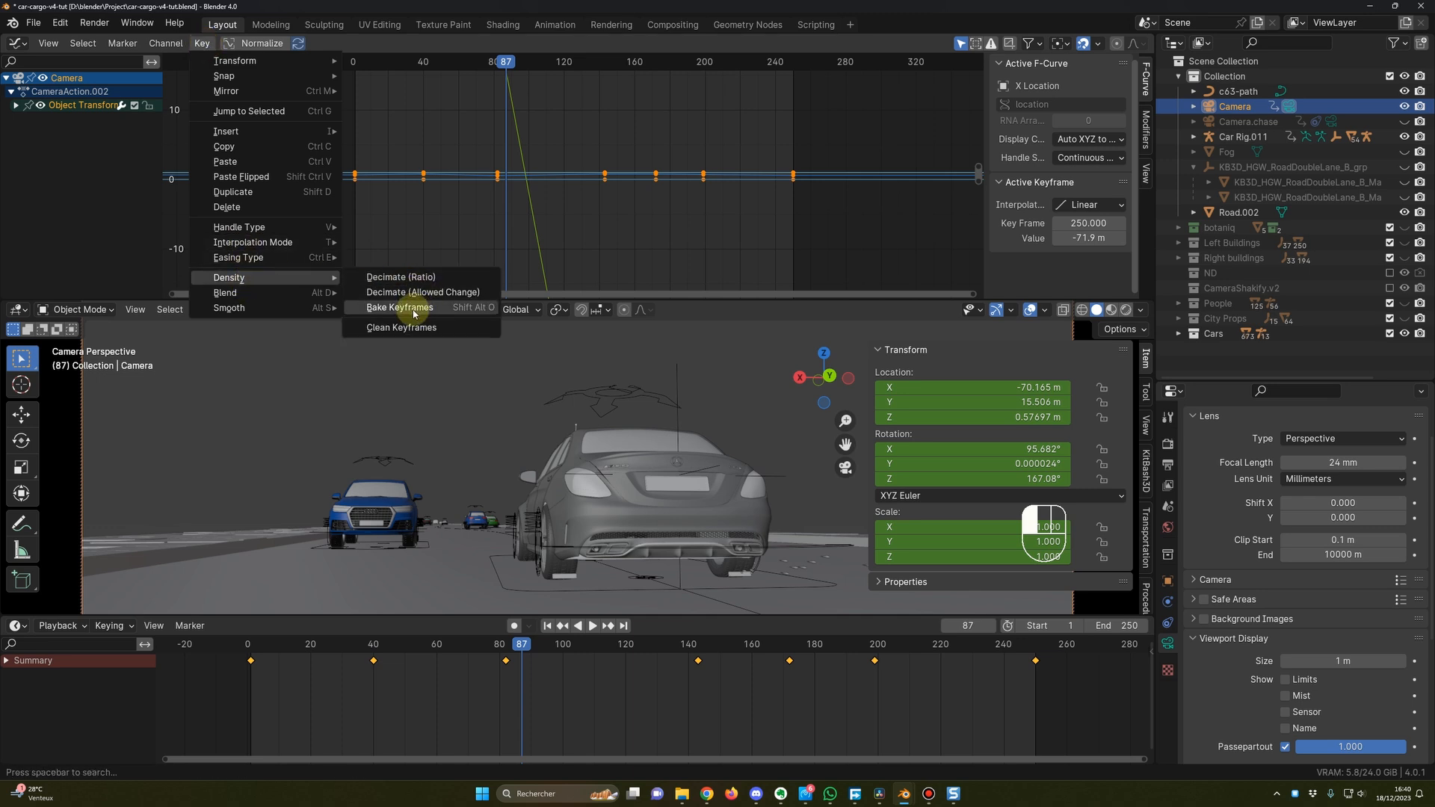
left_click(399, 309)
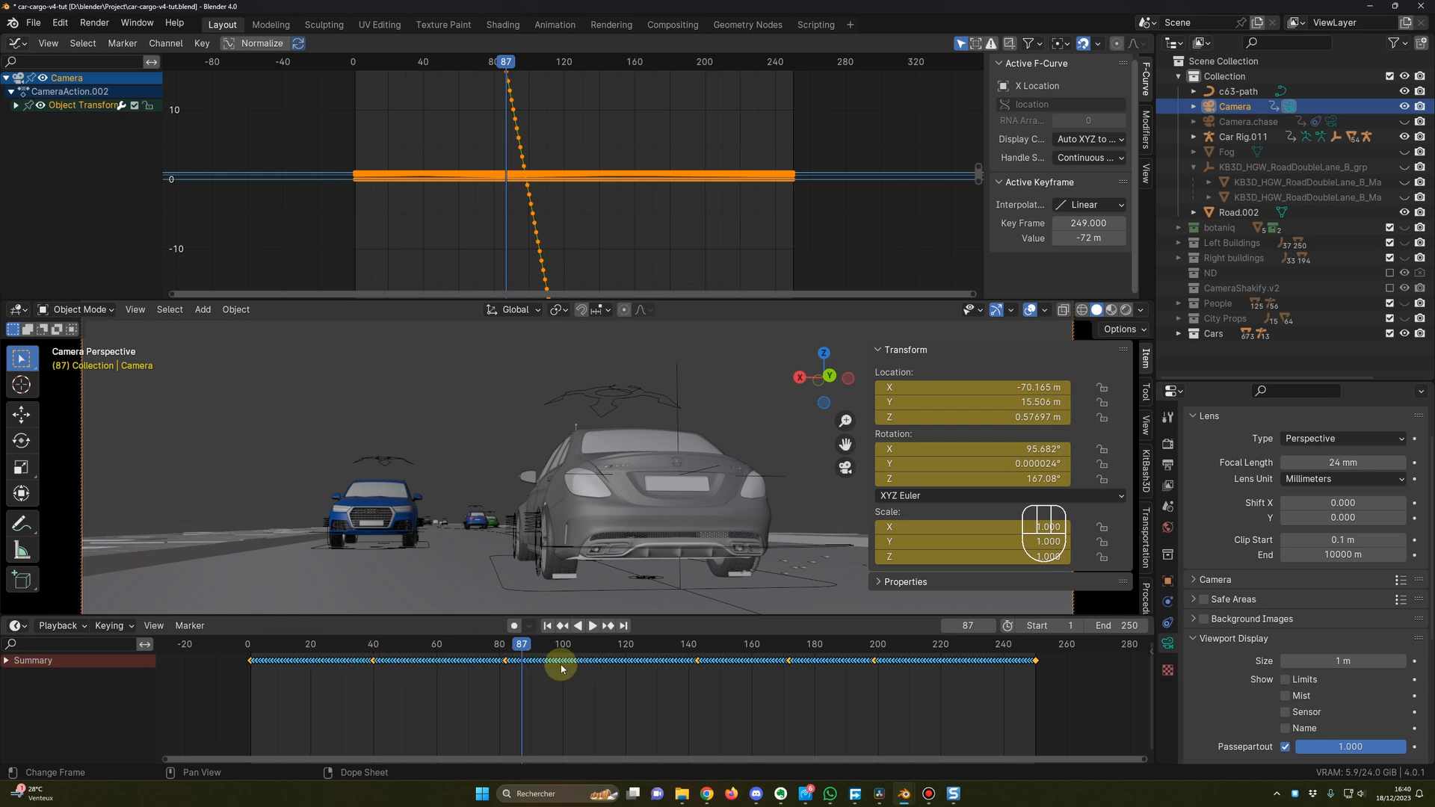
Play back the baked camera animation from about frame 10 up to frame 124.
left_click(281, 647)
key("space")
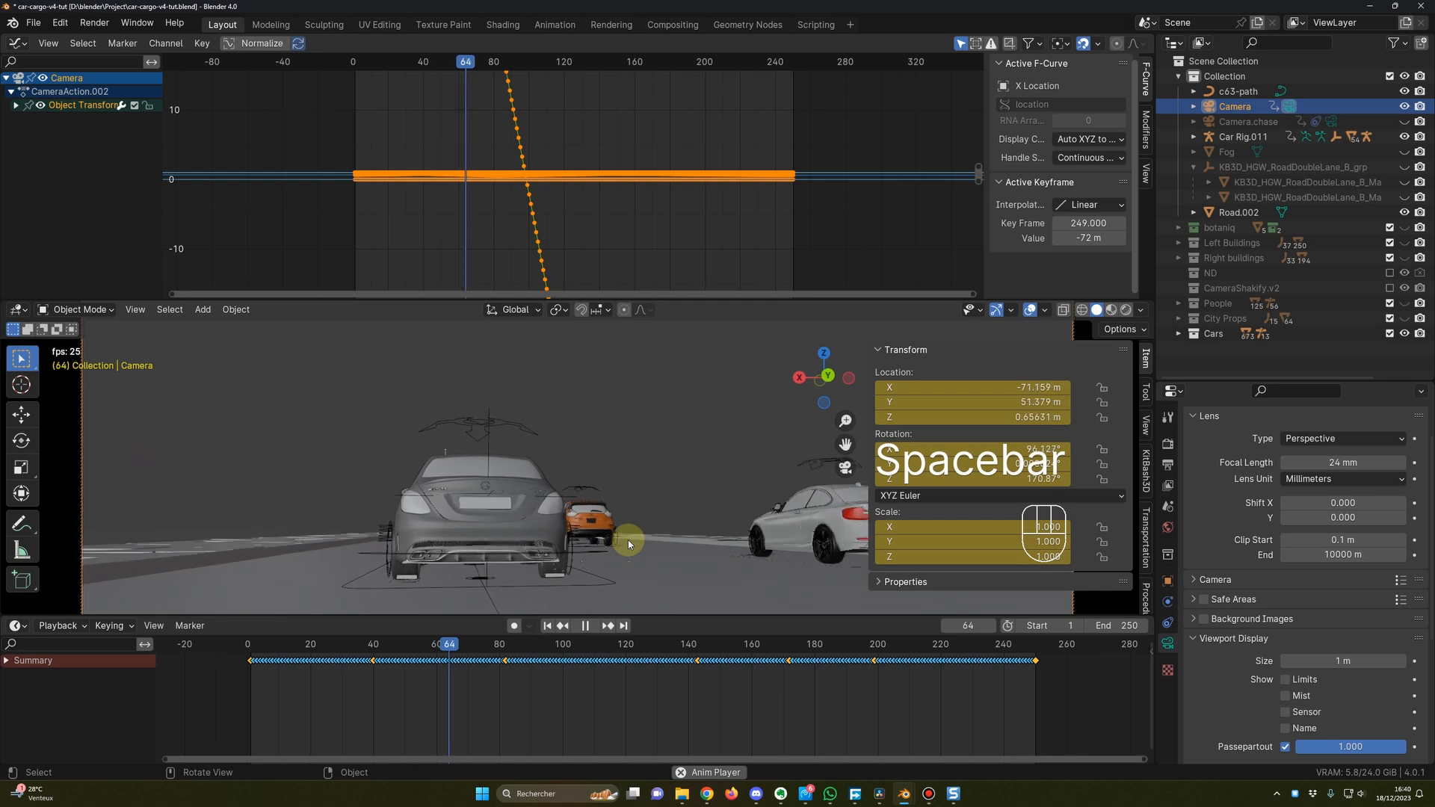
key("space")
Select all of the camera's keyframes and apply Smooth (Legacy) to them in the Graph Editor.
key("a")
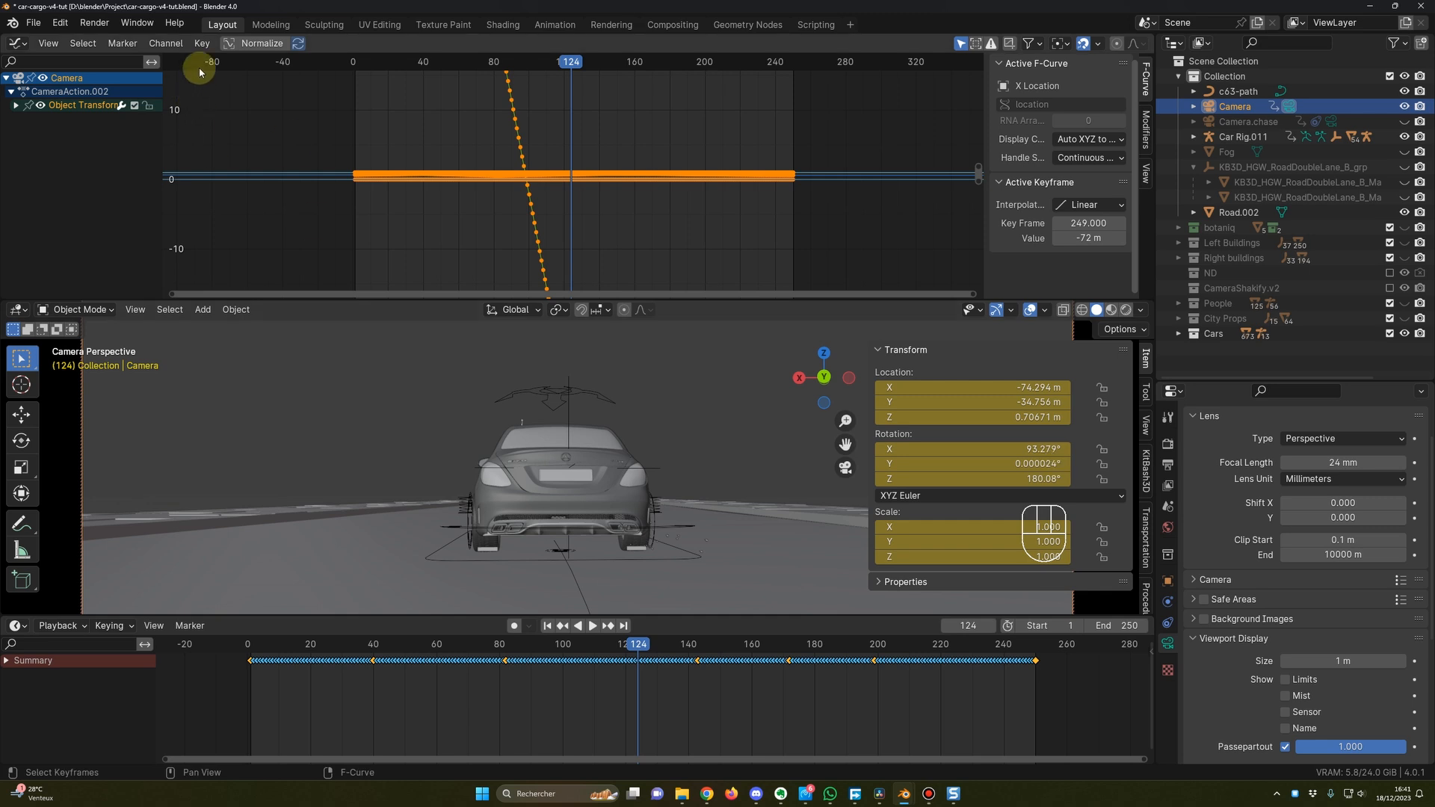
left_click(202, 43)
mouse_move(238, 307)
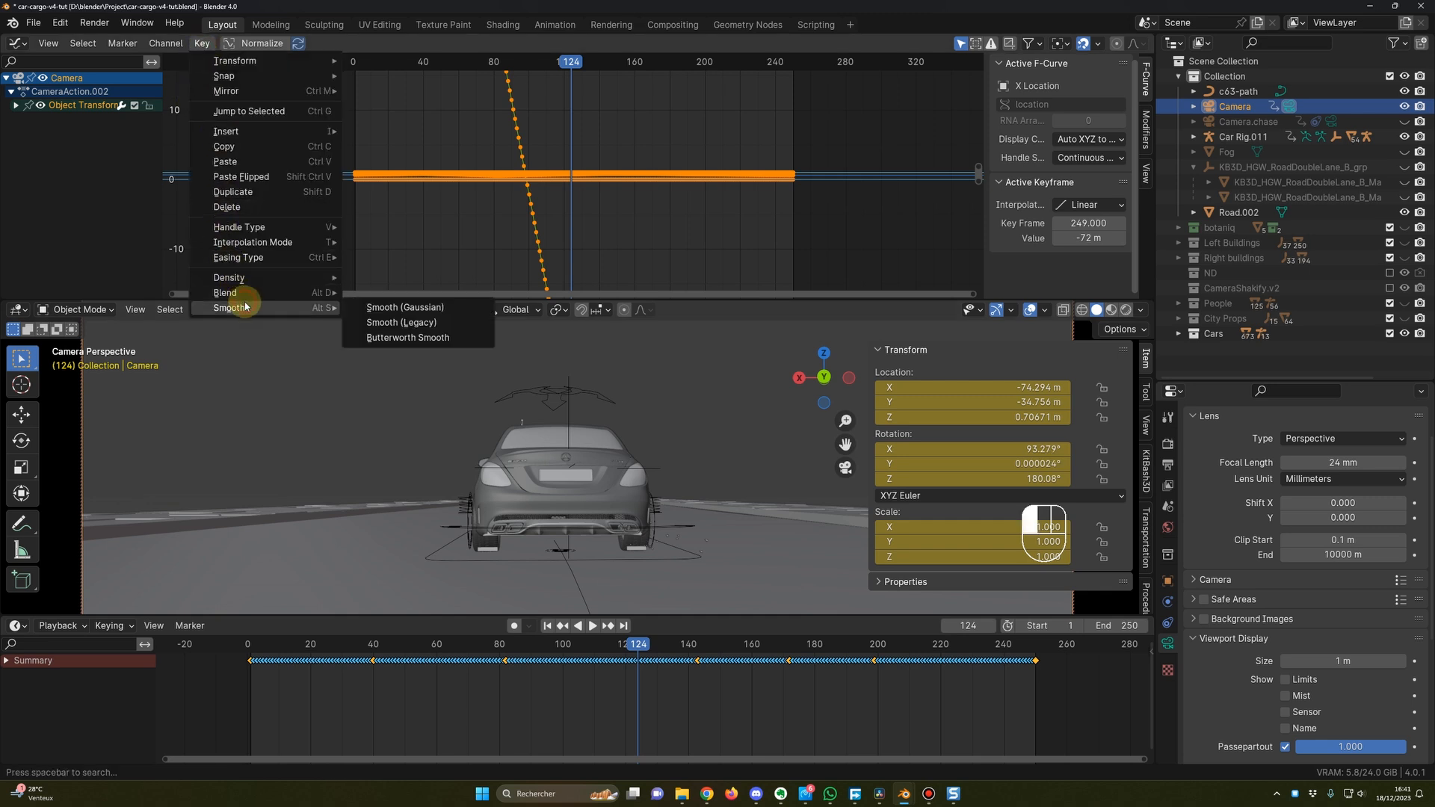
left_click(401, 324)
left_click(200, 44)
mouse_move(255, 285)
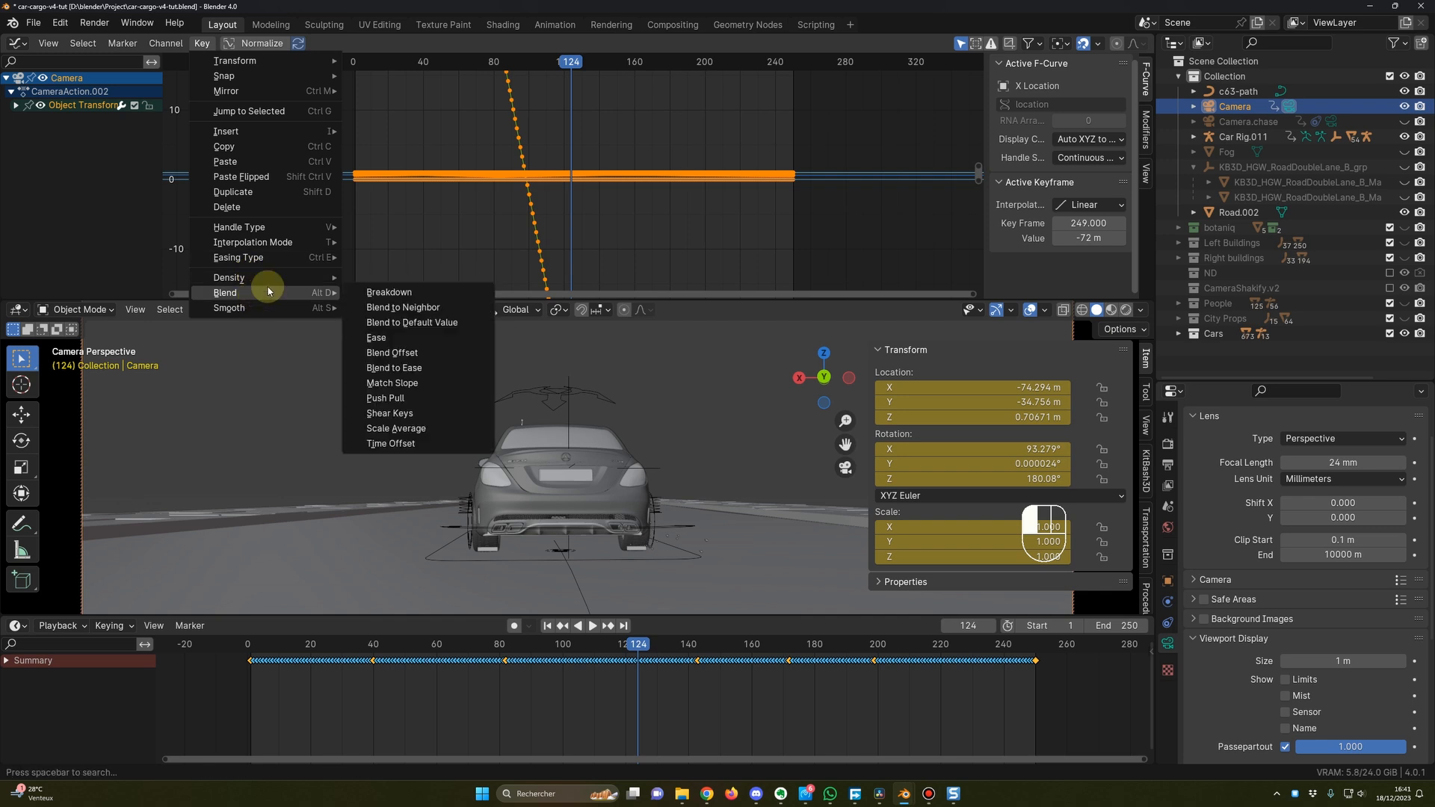
left_click(434, 325)
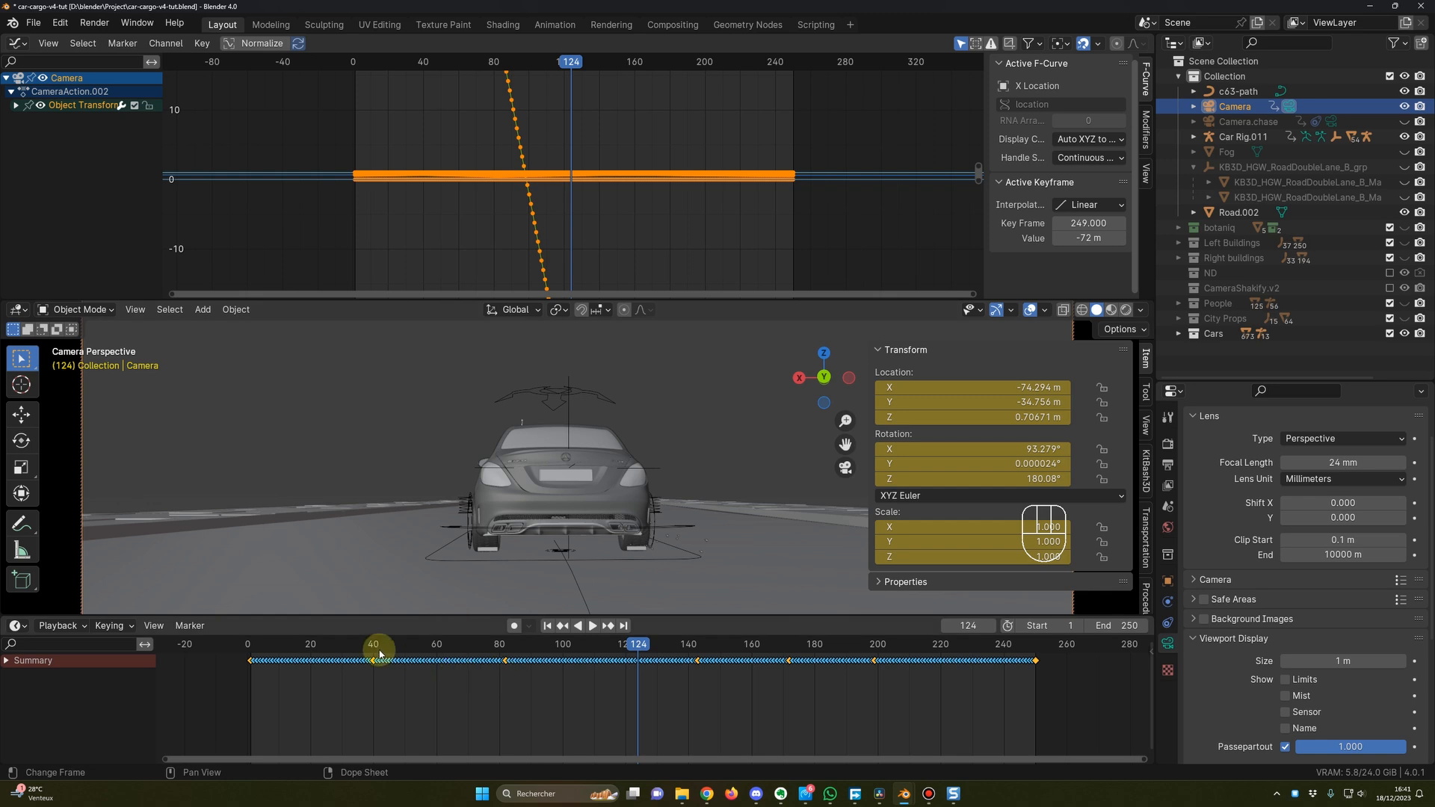
left_click(202, 43)
mouse_move(256, 307)
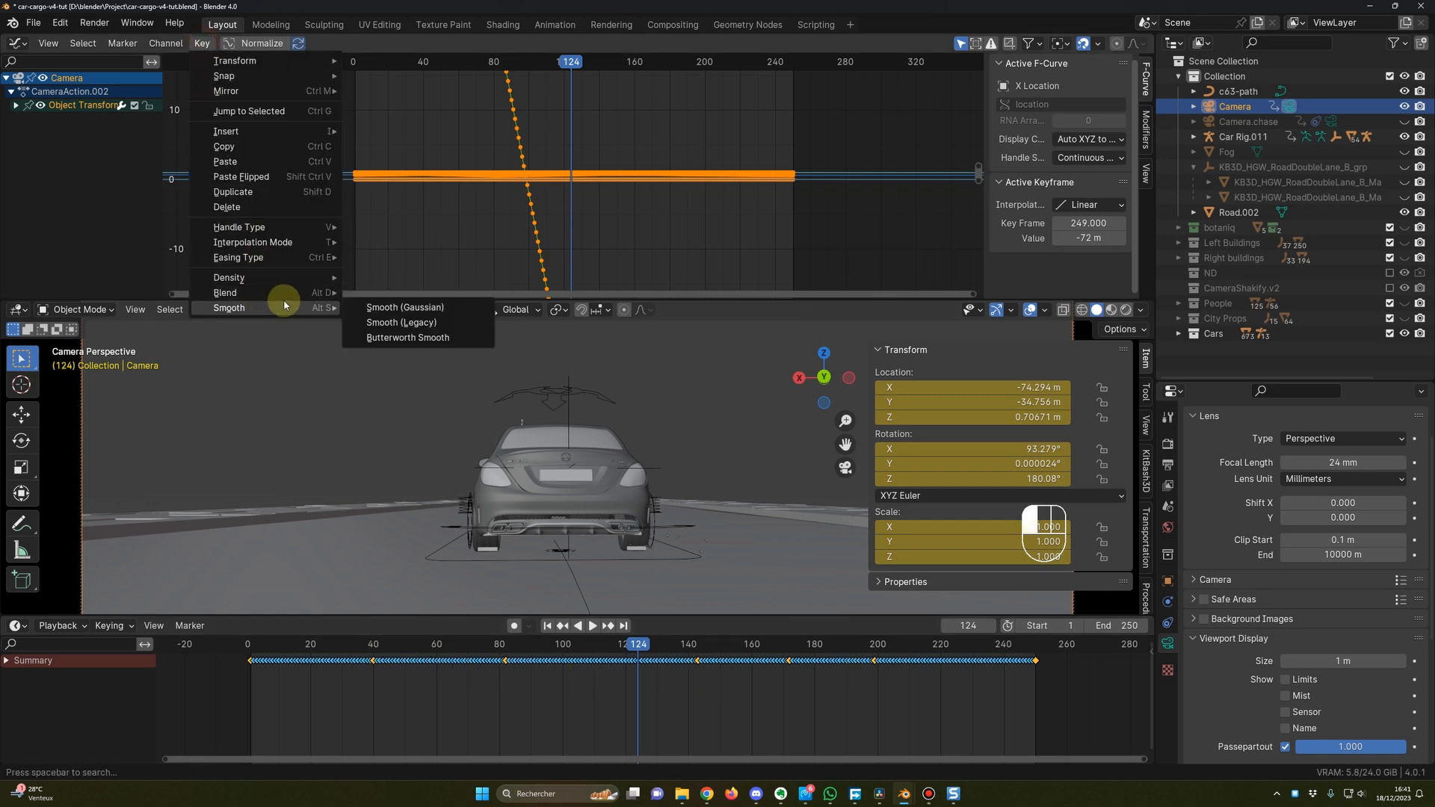
left_click(394, 323)
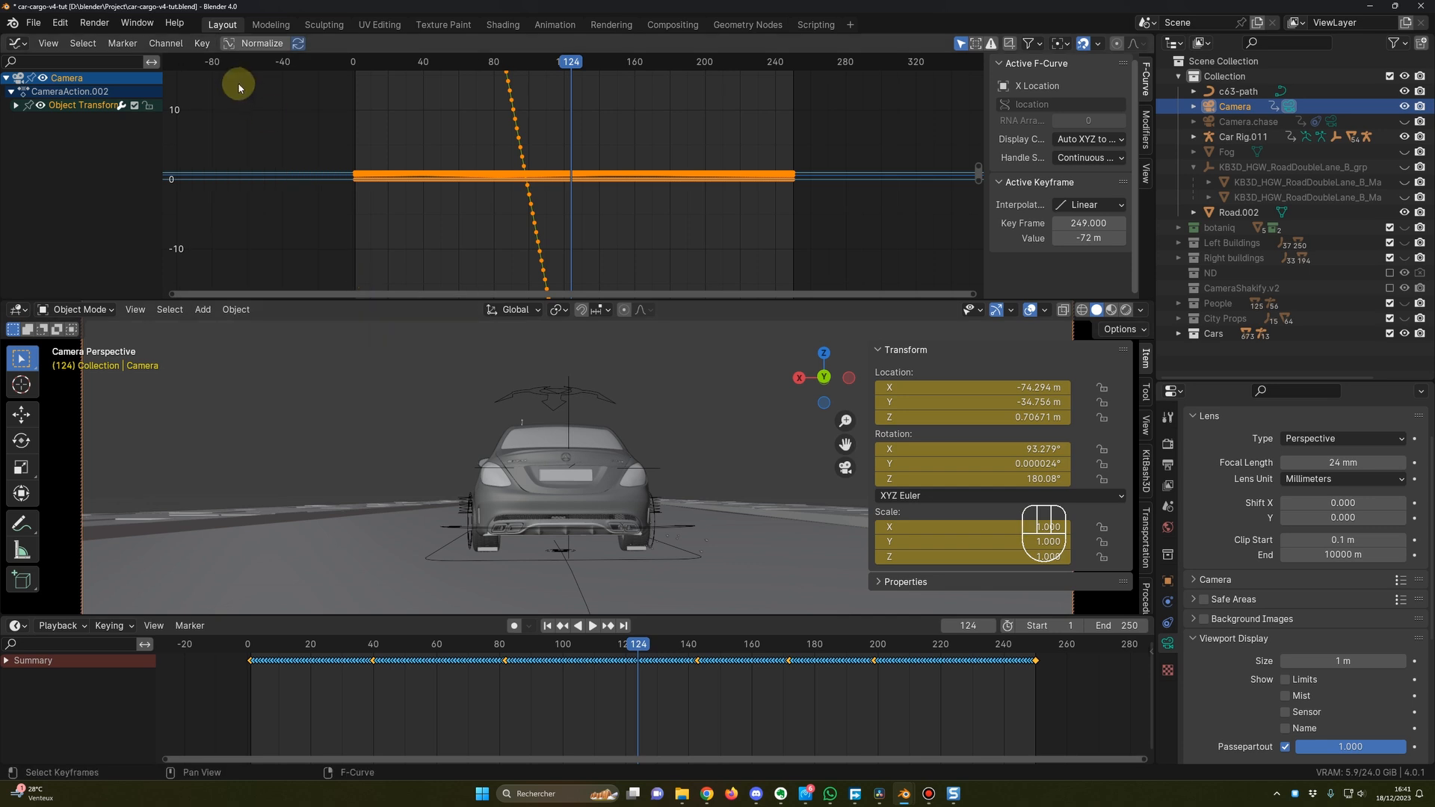
Try to assign a custom shortcut to the Smooth (Legacy) command.
left_click(202, 42)
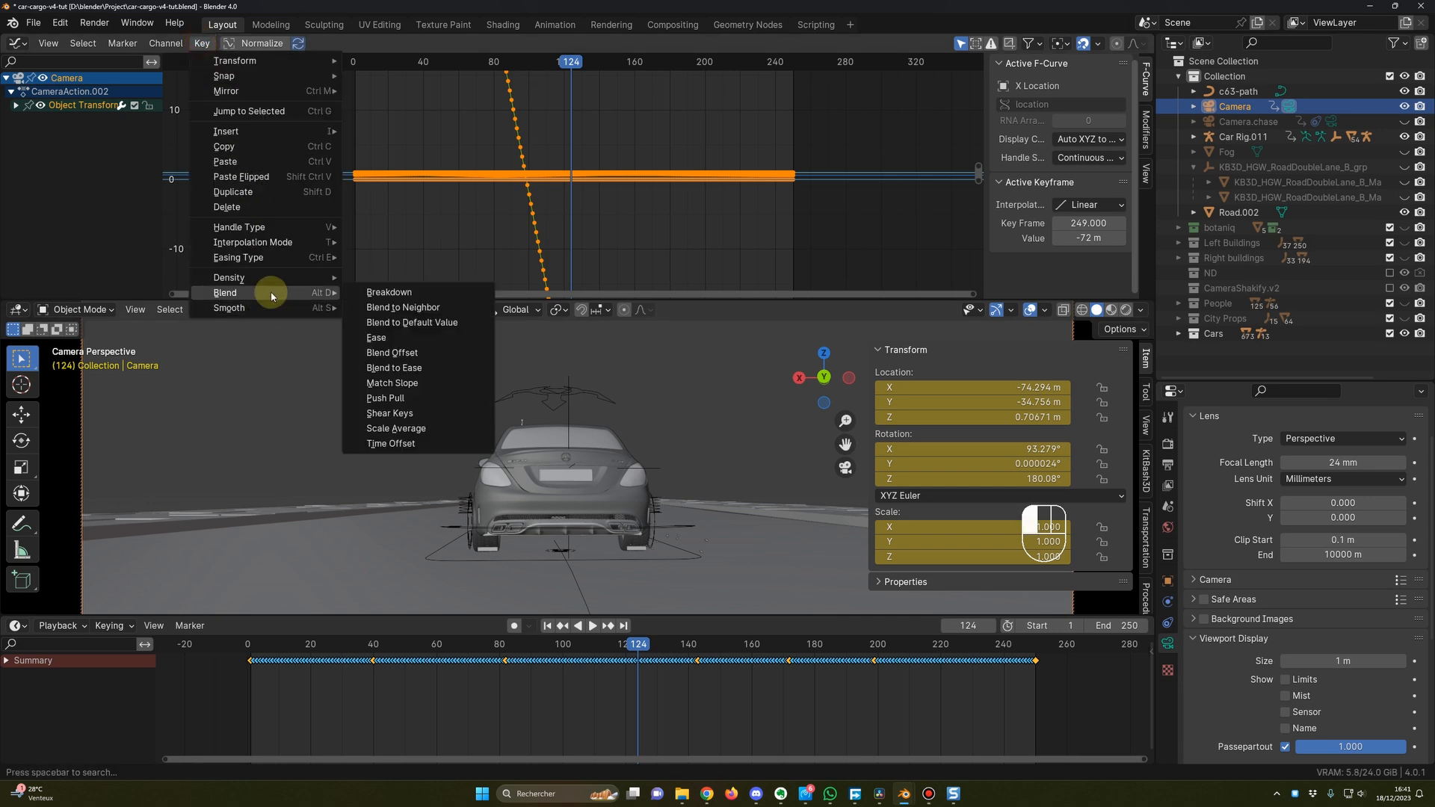
mouse_move(265, 309)
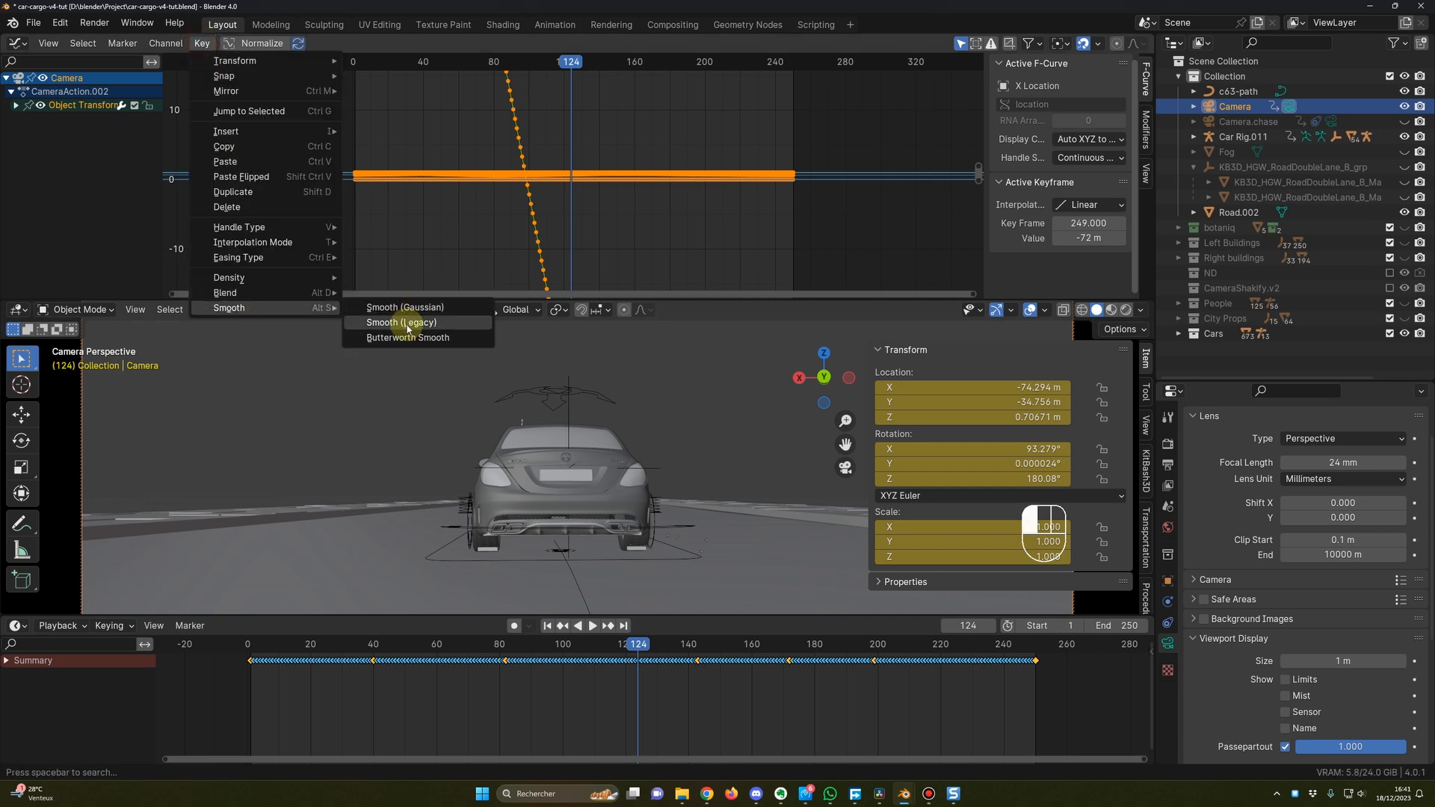
right_click(404, 322)
left_click(380, 345)
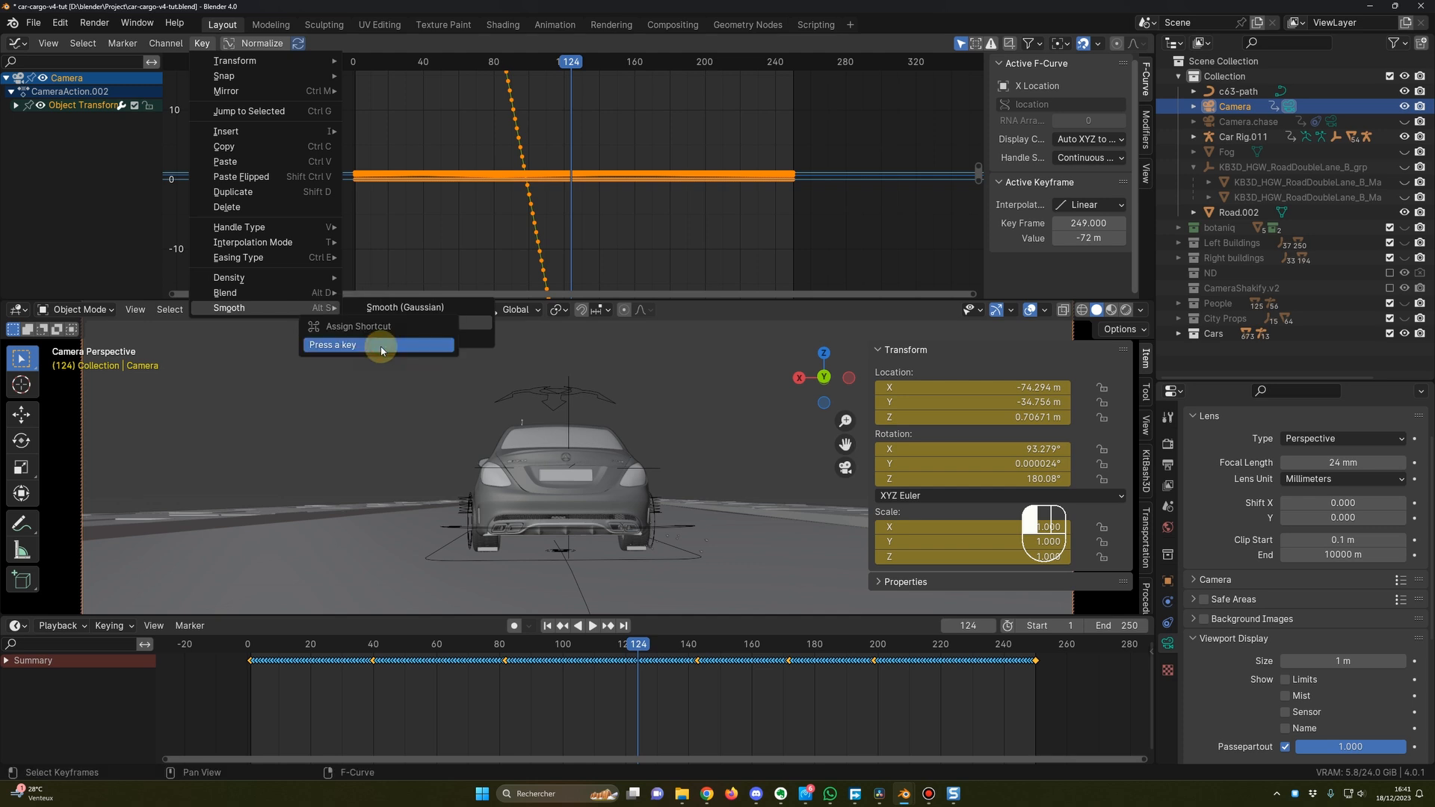
key("alt")
key("Escape")
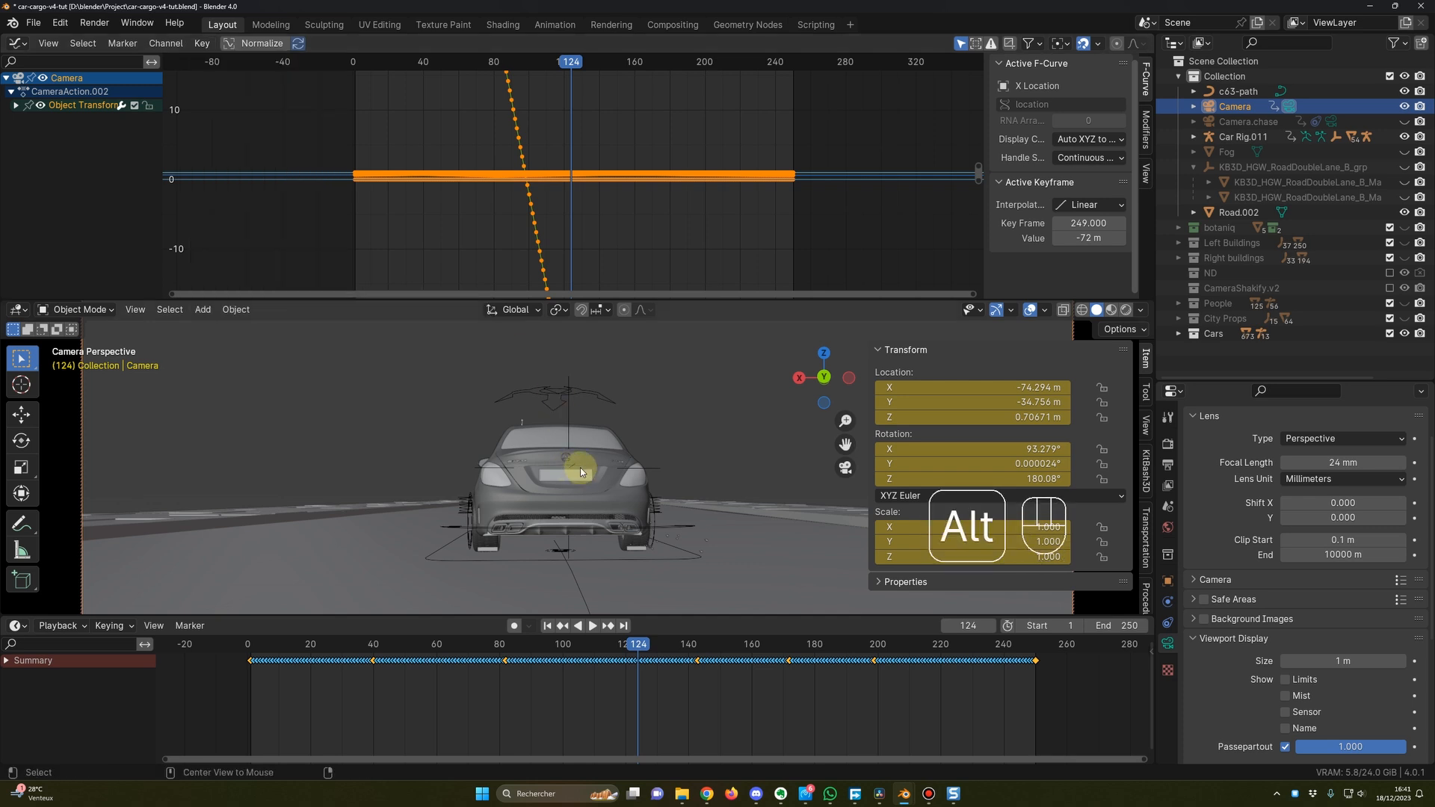
Apply Smooth (Legacy) repeatedly to the selected camera keyframes to even out the chase movement.
key("alt+o")
key("alt+o")
key("alt+o")
key("alt+o")
key("alt+o")
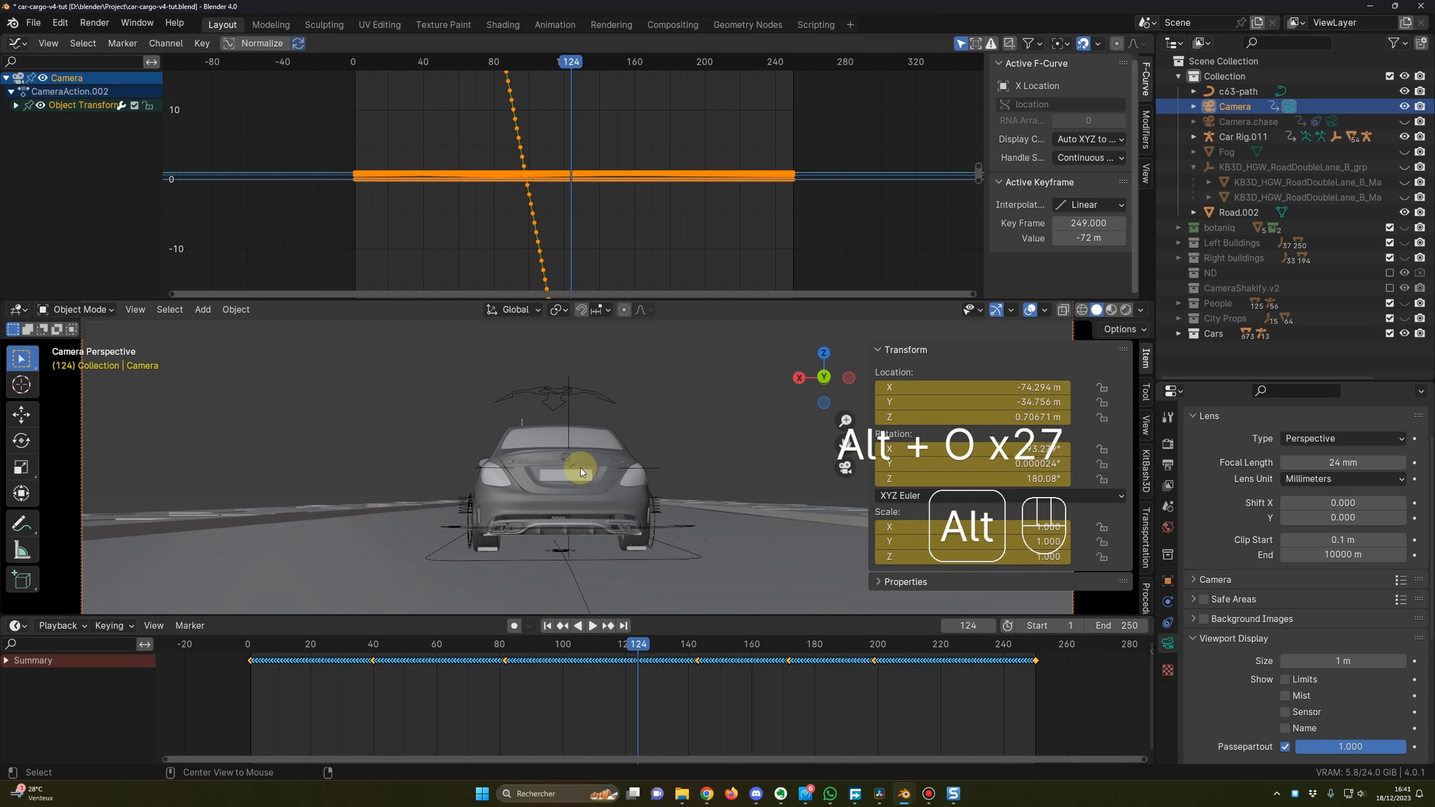
key("alt+o")
key("alt+o")
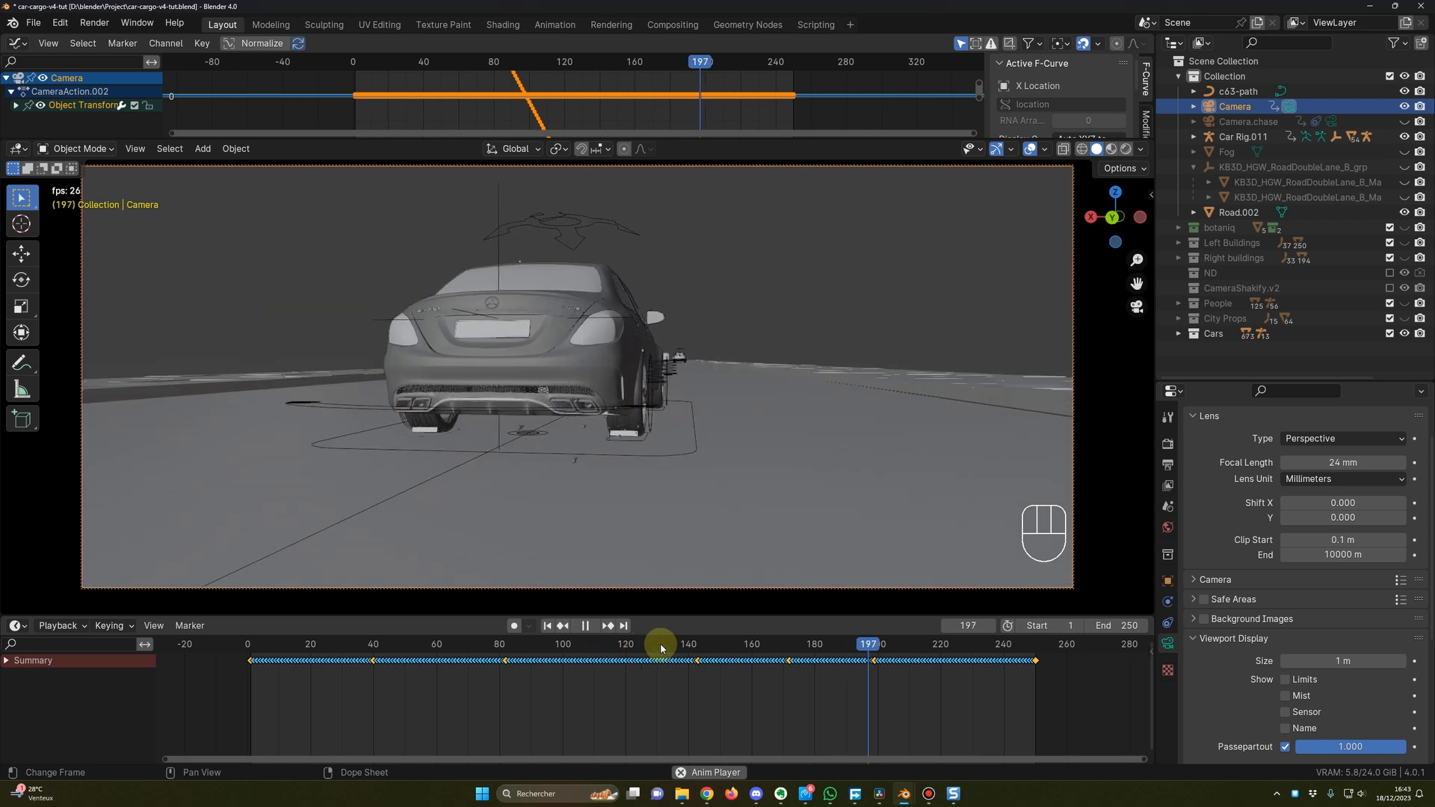
Review the smoothed camera movement by playing the shot back and stopping at frame 183.
key("Escape")
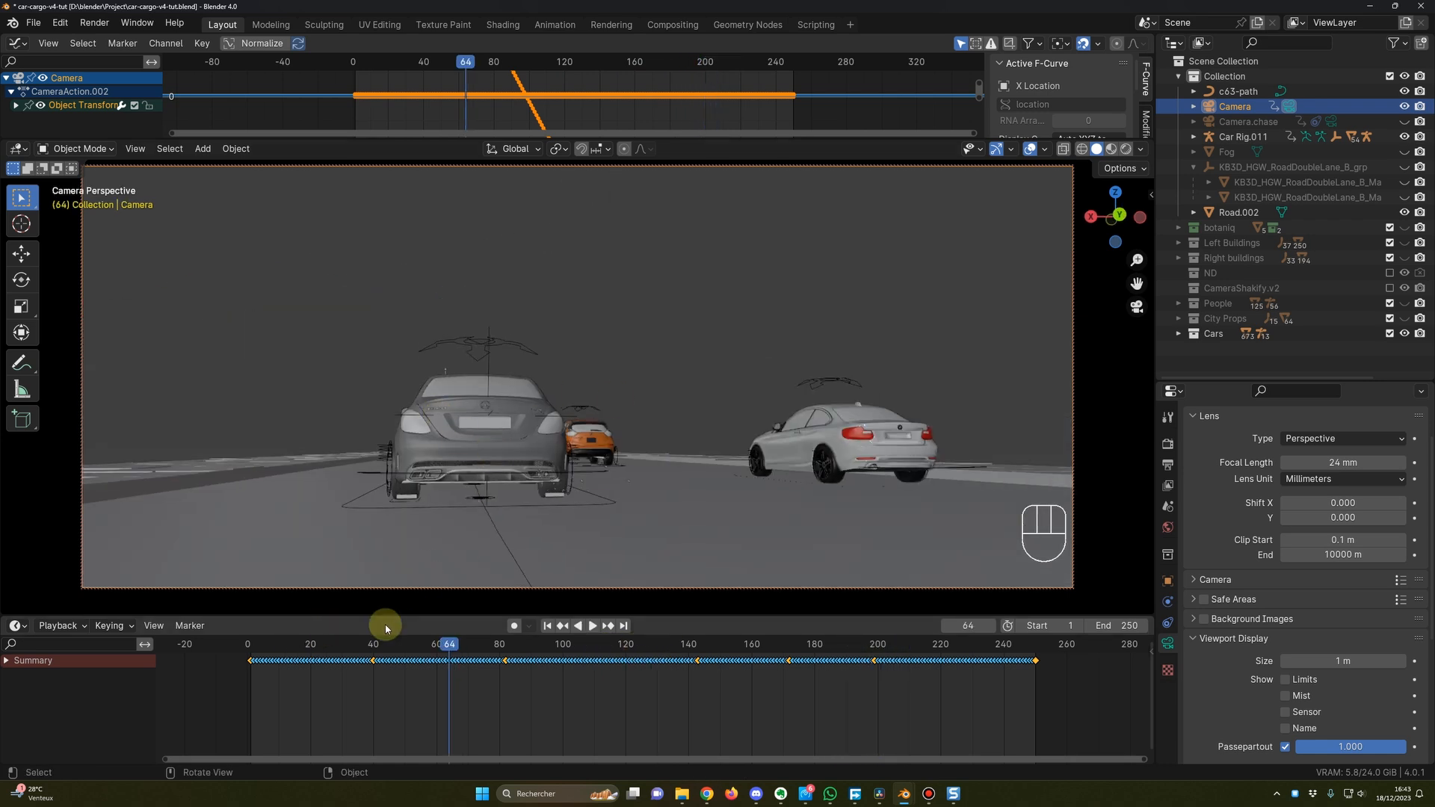
key("space")
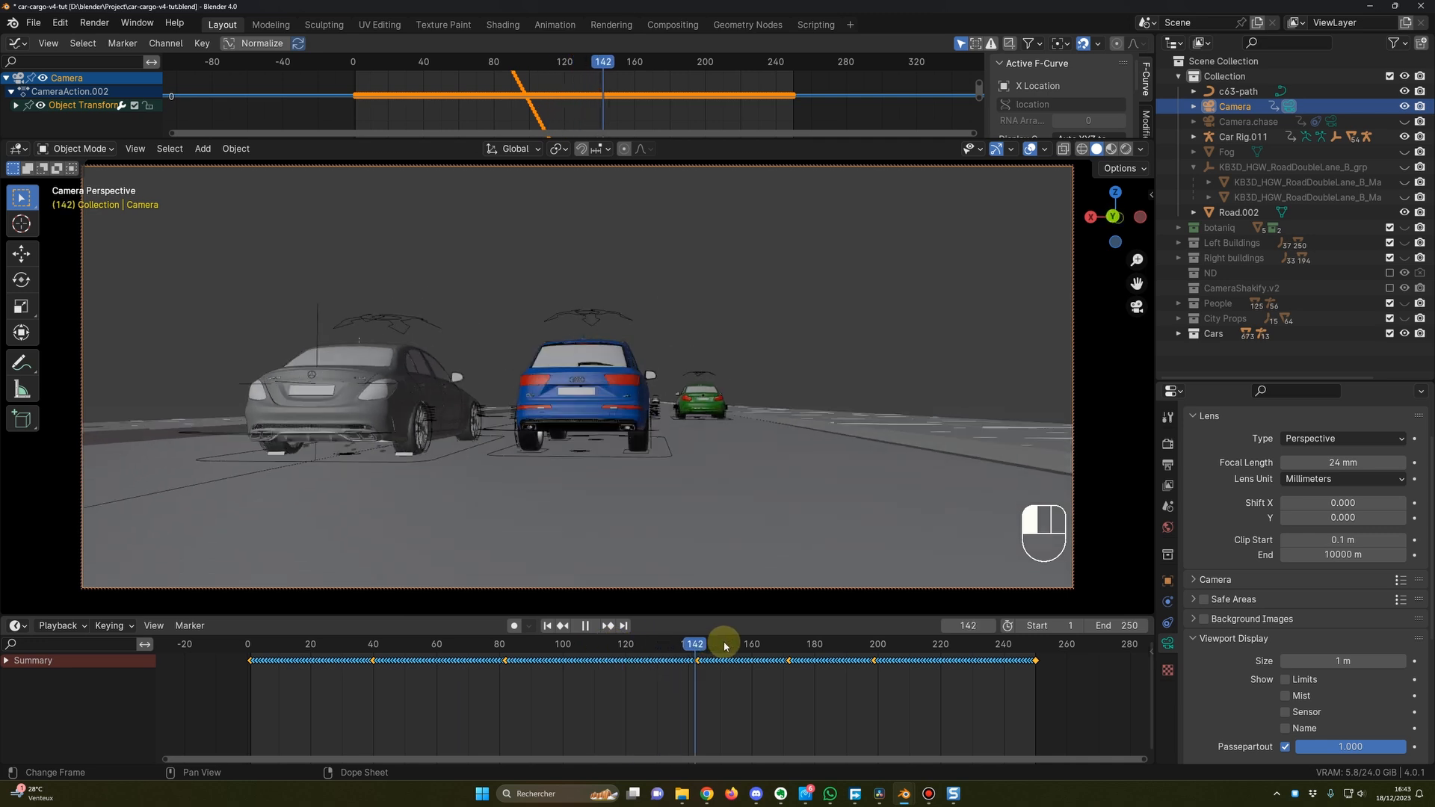
key("space")
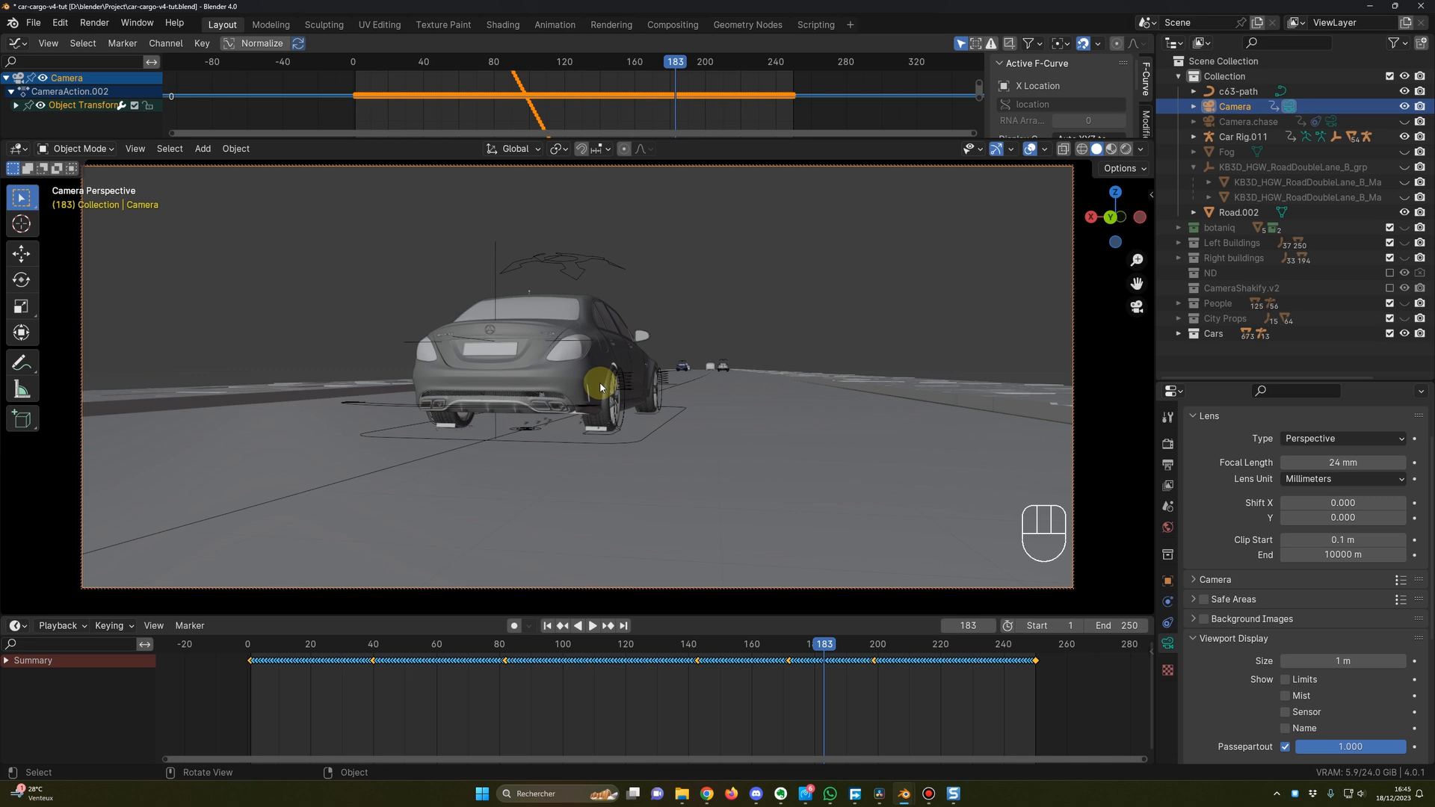
Switch to Chrome and view the download options of the camera_shakify repository on GitHub.
mouse_move(708, 799)
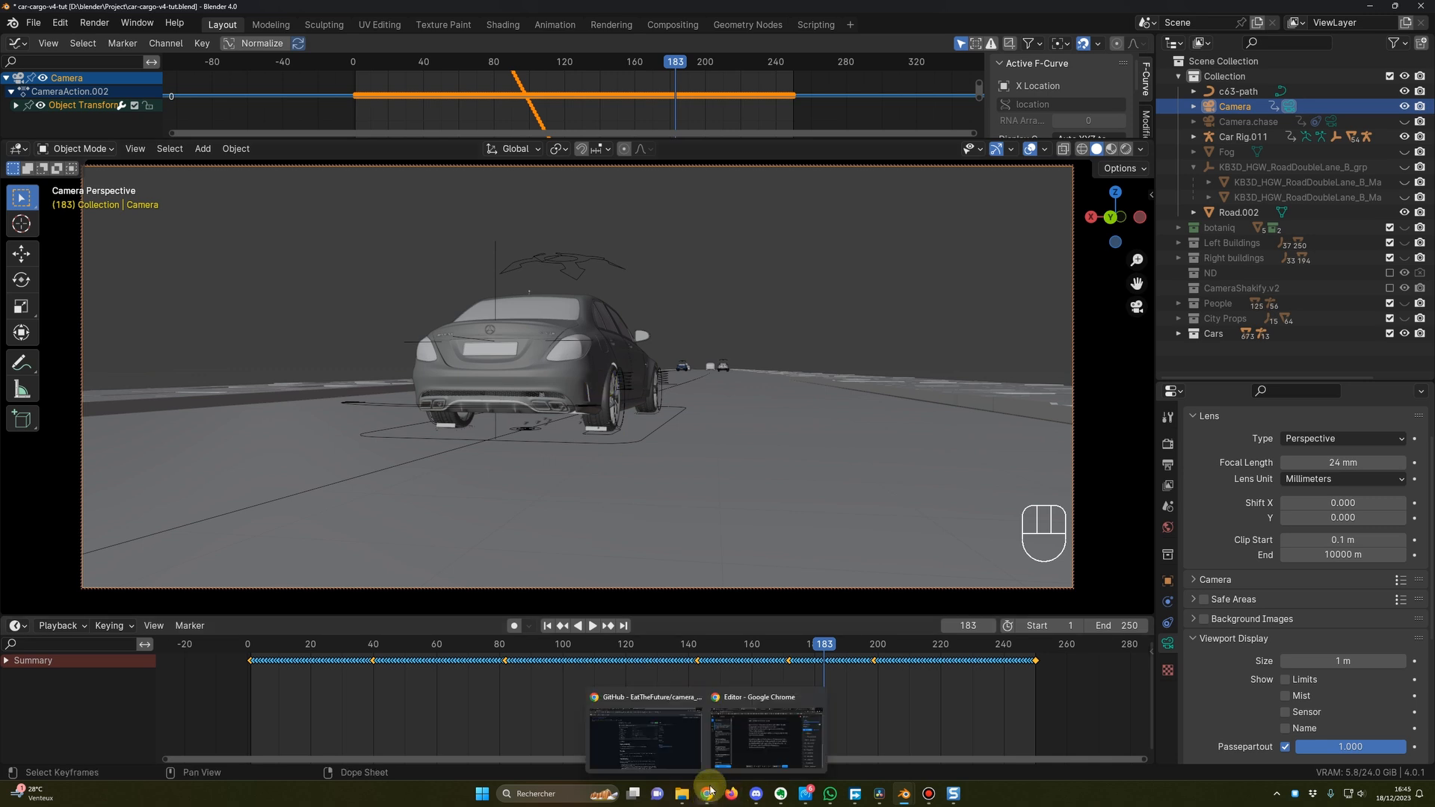
left_click(625, 736)
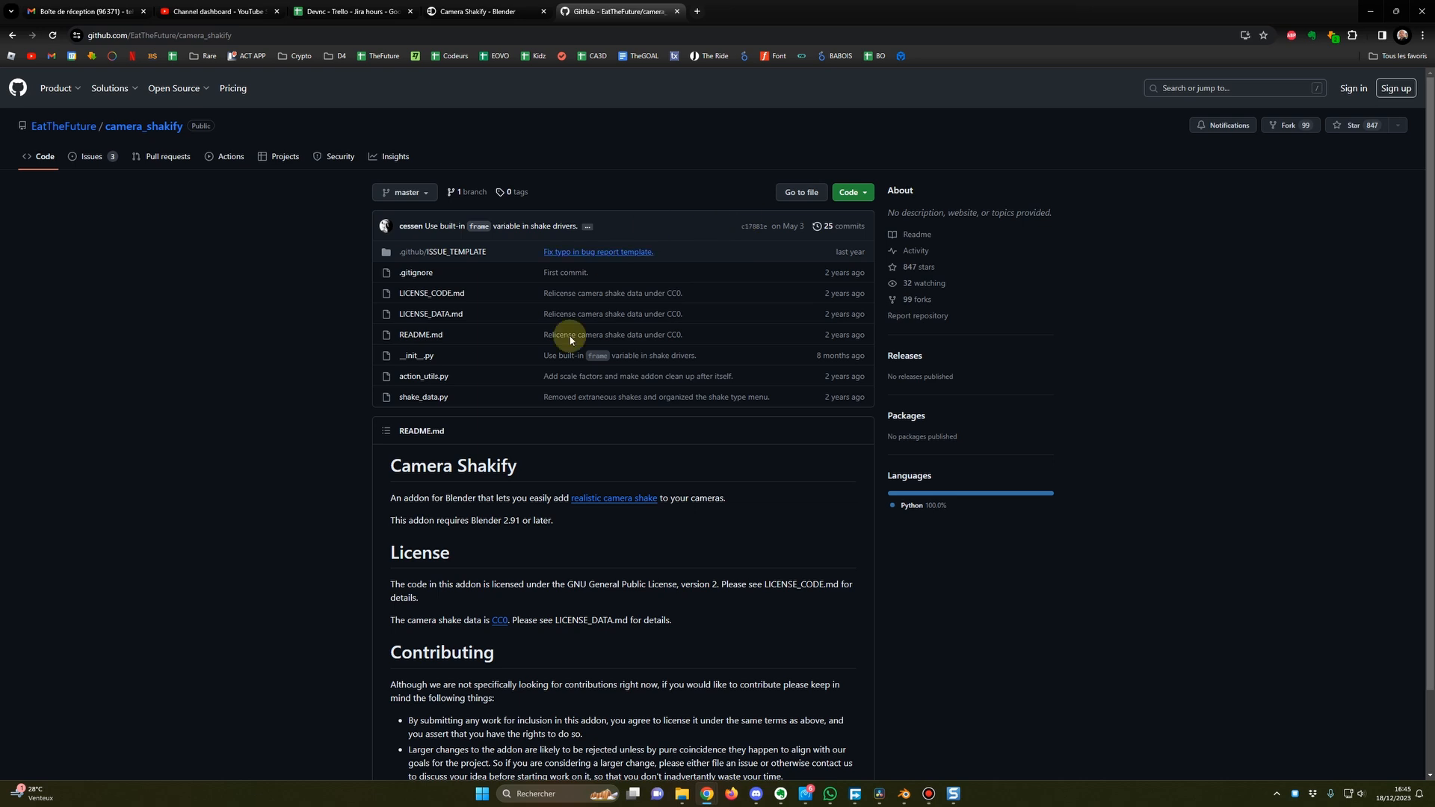
left_click(867, 196)
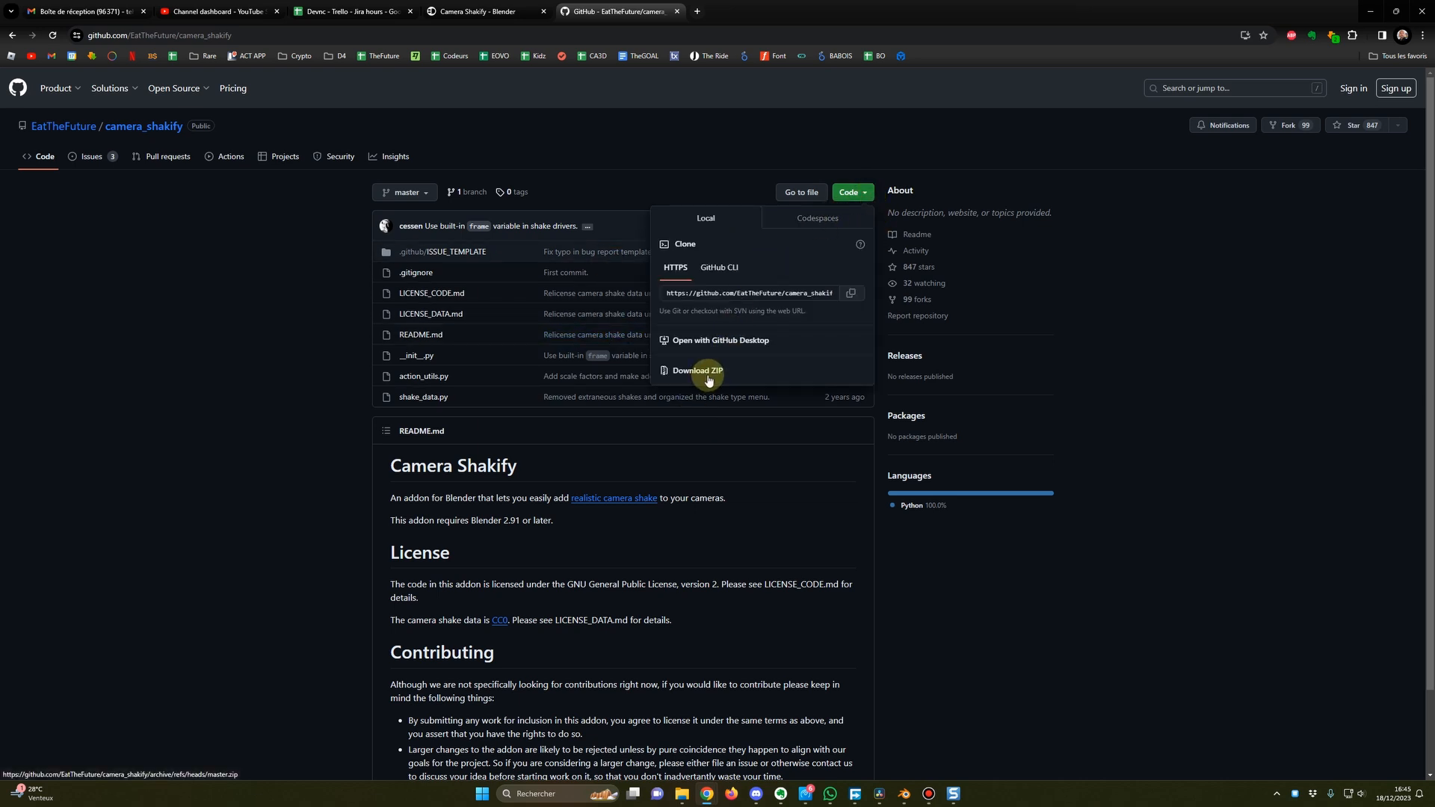
left_click(279, 440)
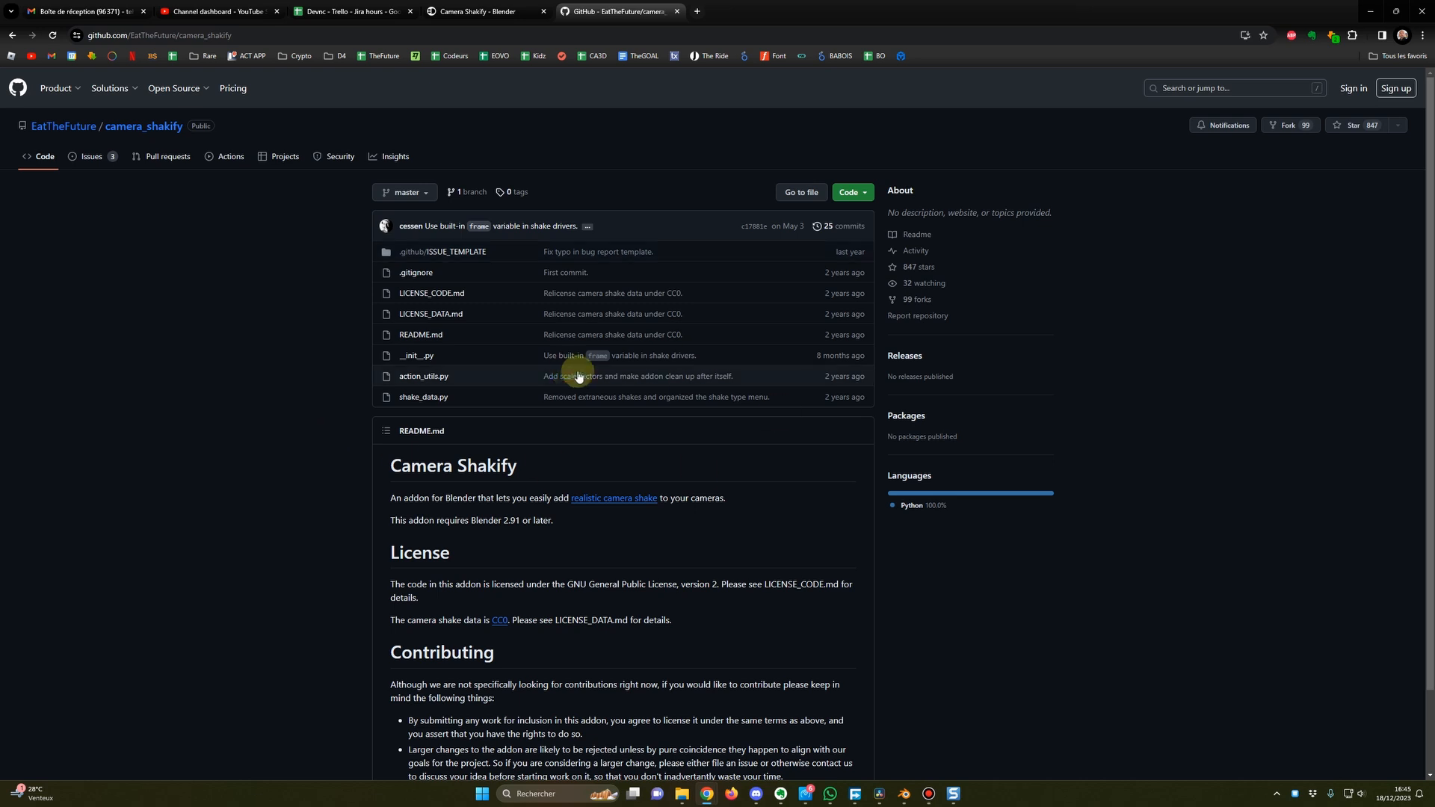
Switch back to Blender, view the add-on installer for the Camera Shakify folder from the Preferences, and cancel it.
left_click(905, 794)
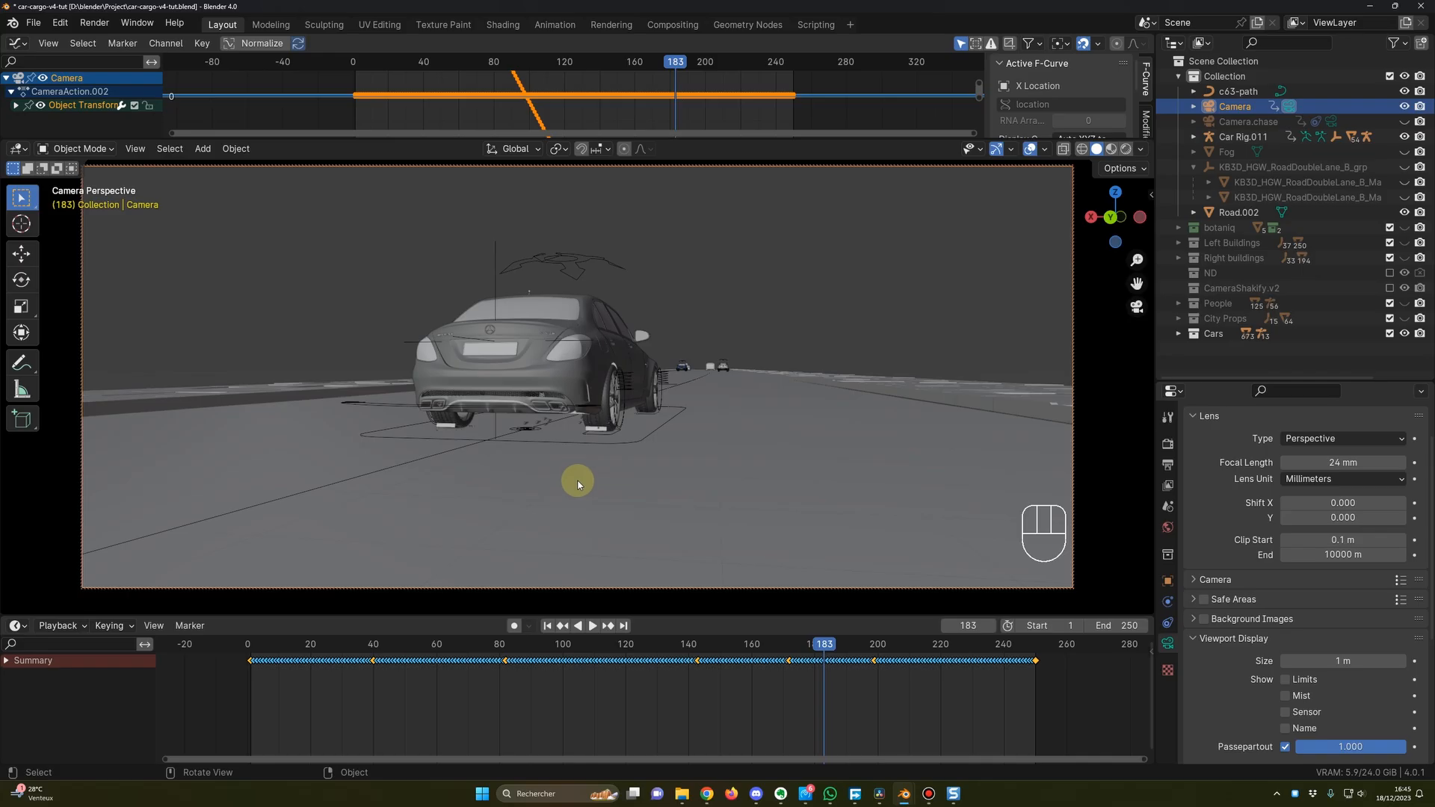
left_click(62, 23)
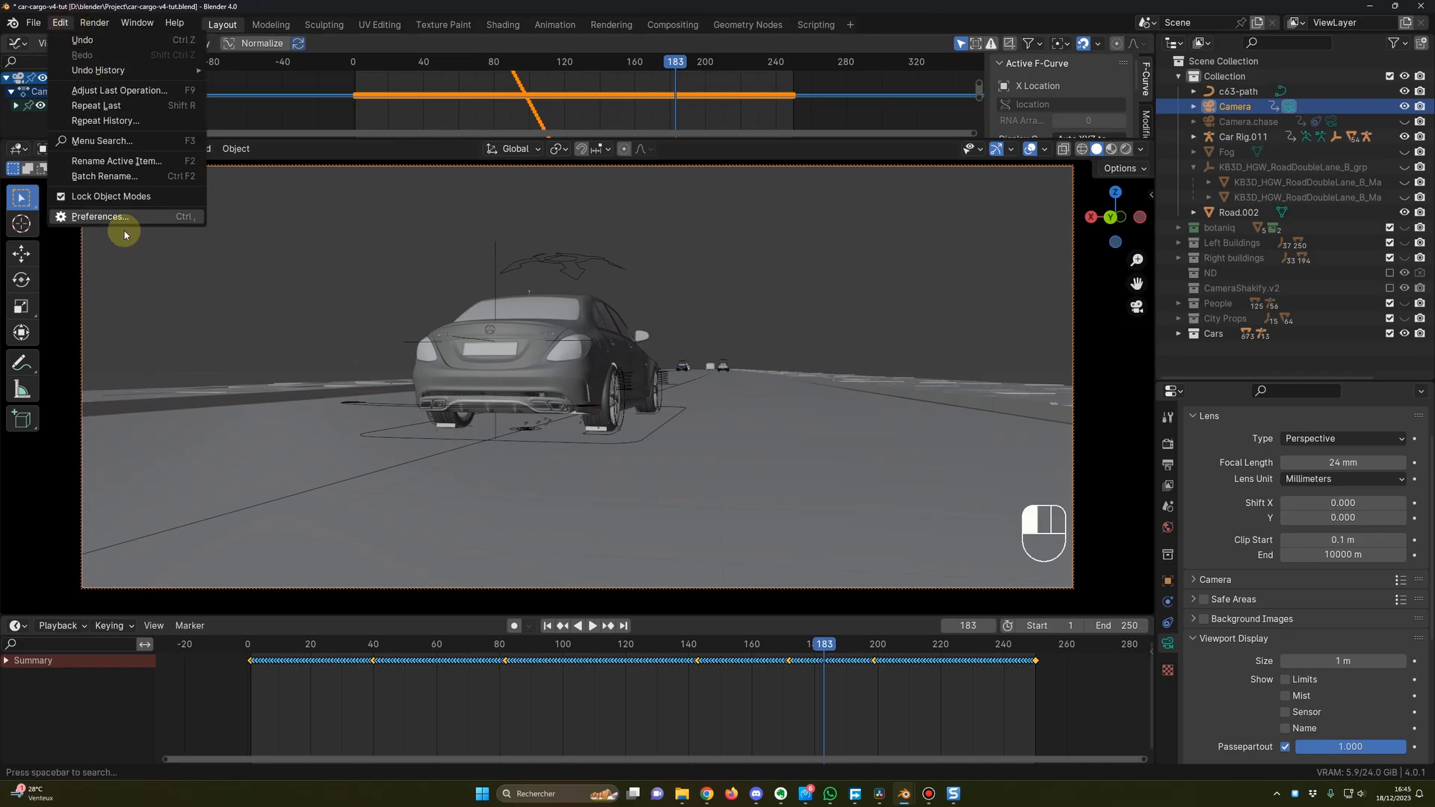
left_click(121, 218)
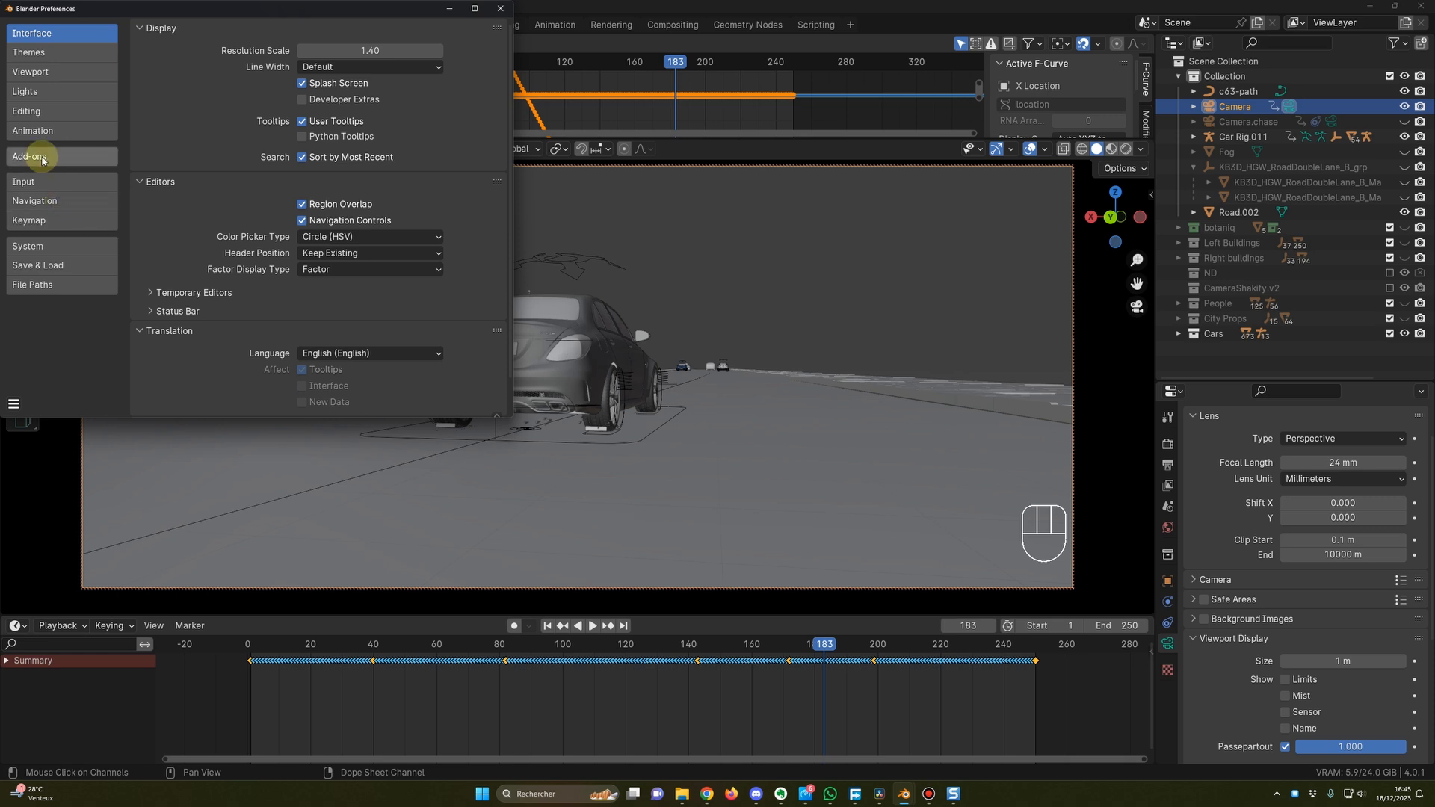
left_click(42, 158)
left_click(384, 35)
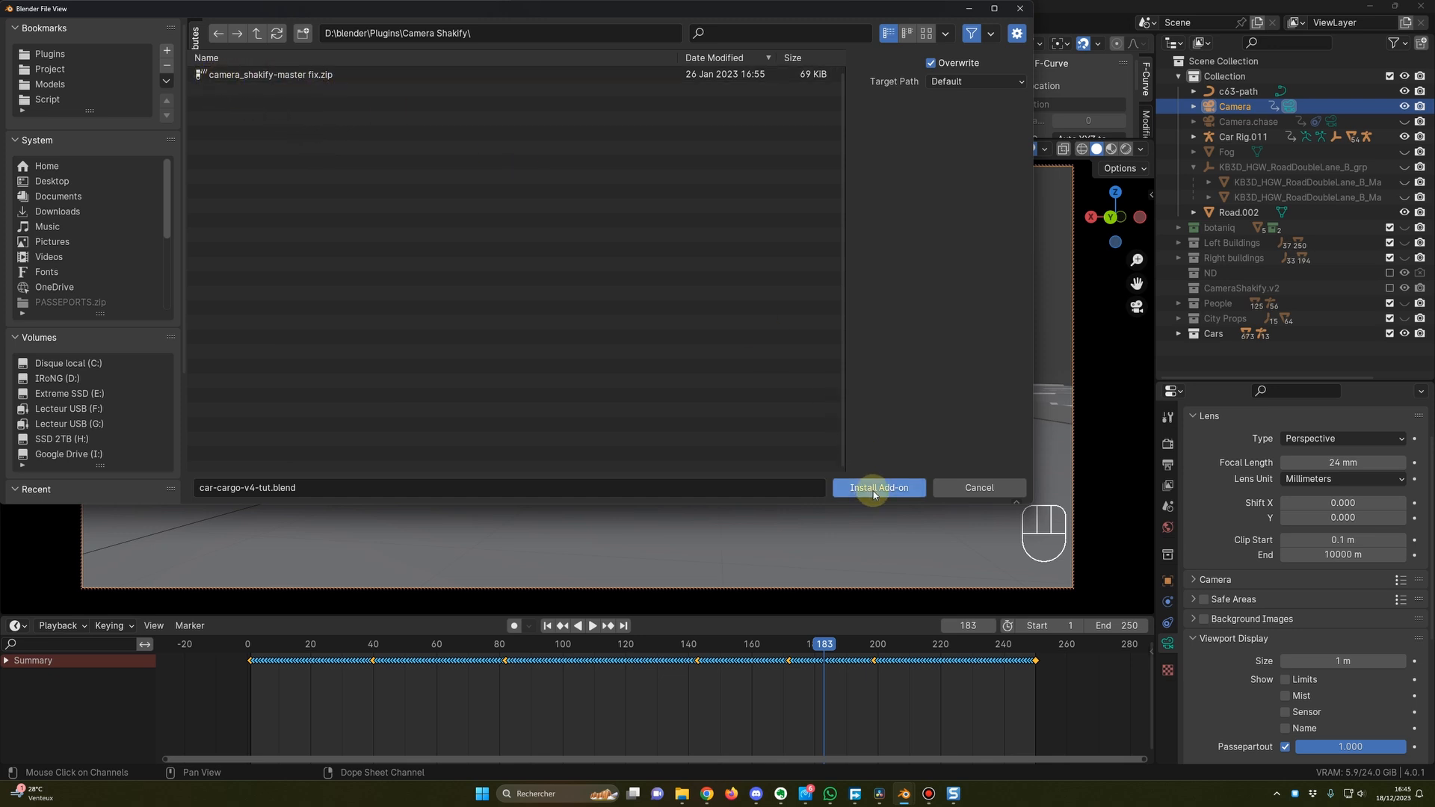
left_click(979, 487)
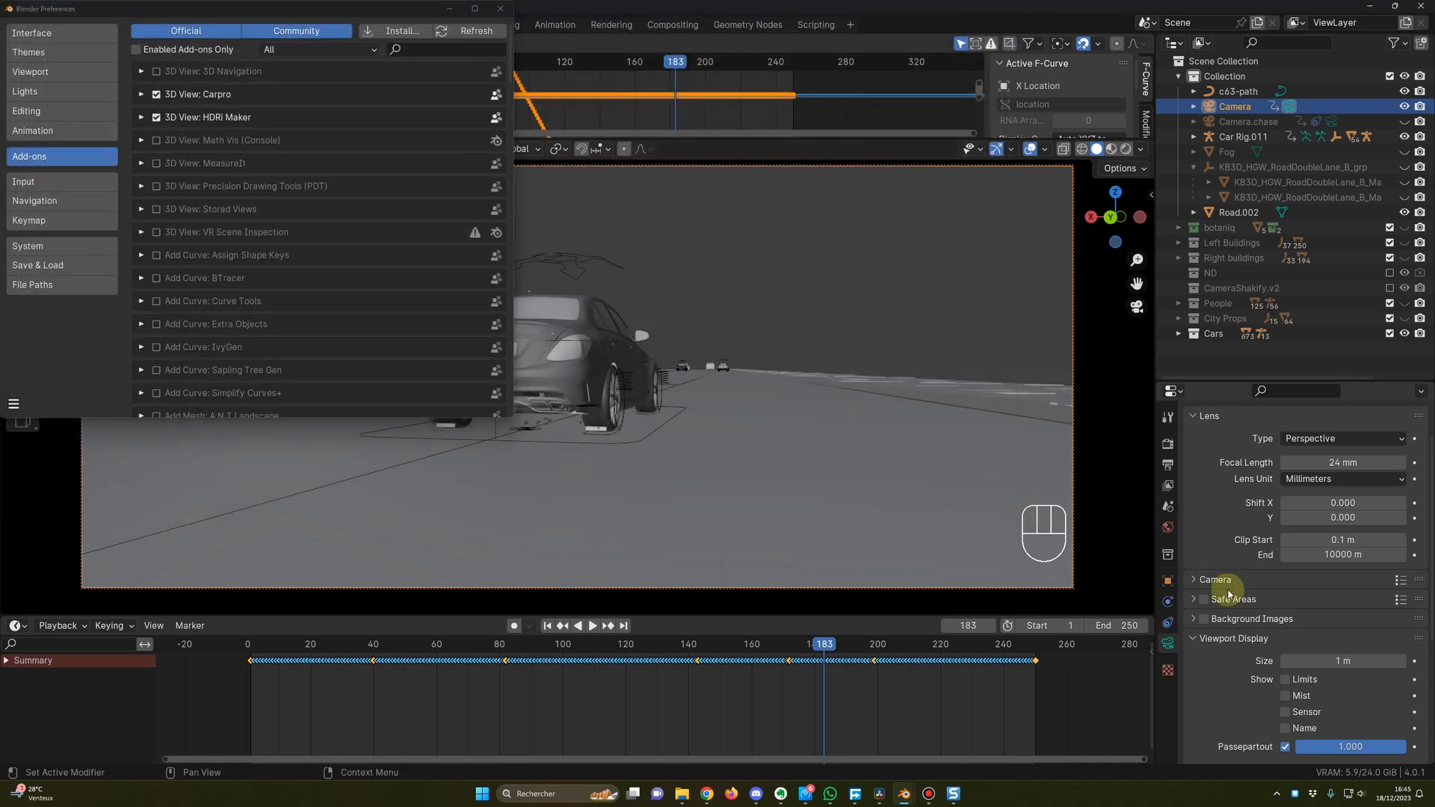
Add a Camera Shakify shake to the camera with the Investigation shake type.
scroll(1230, 594, "down", 5)
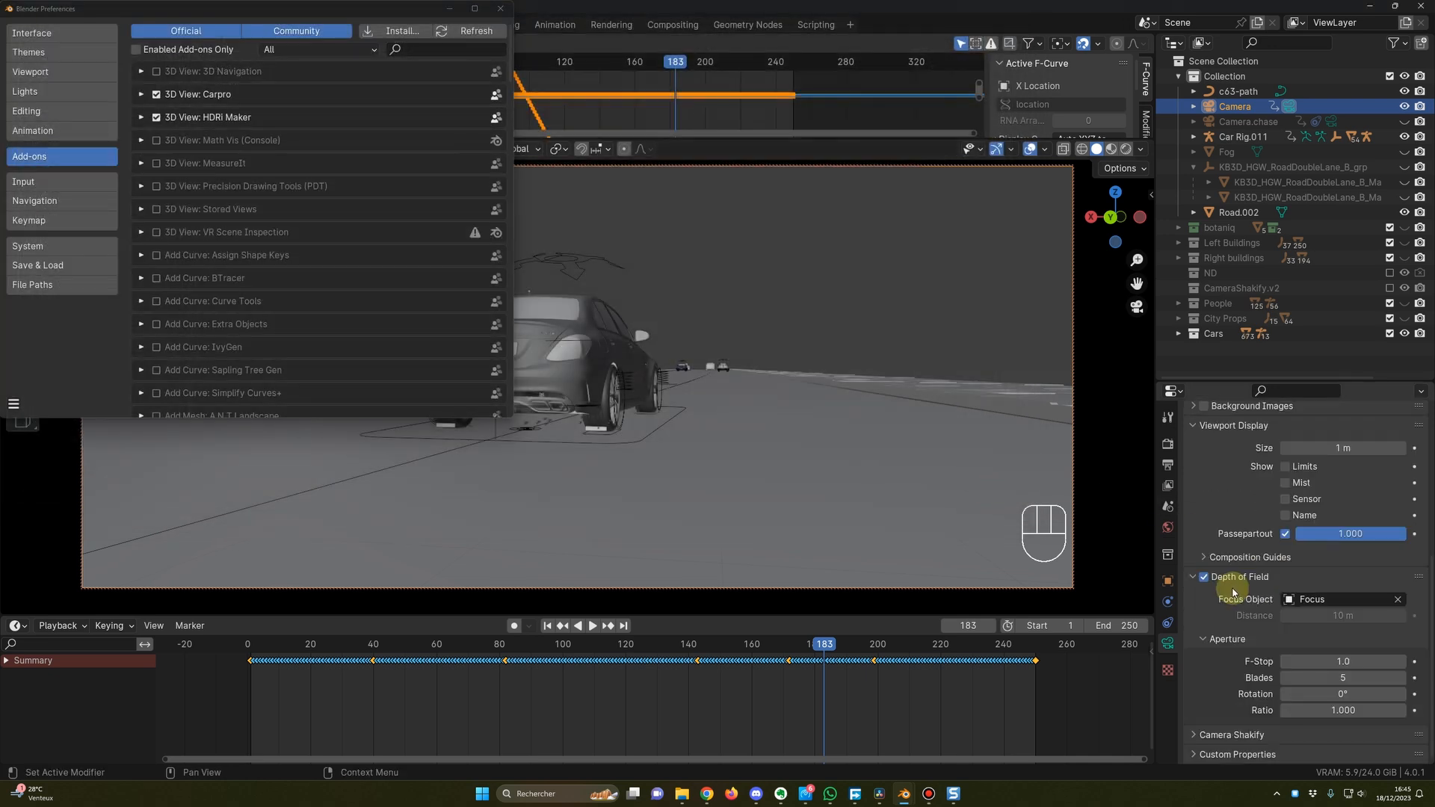
left_click(1212, 734)
scroll(1211, 543, "down", 3)
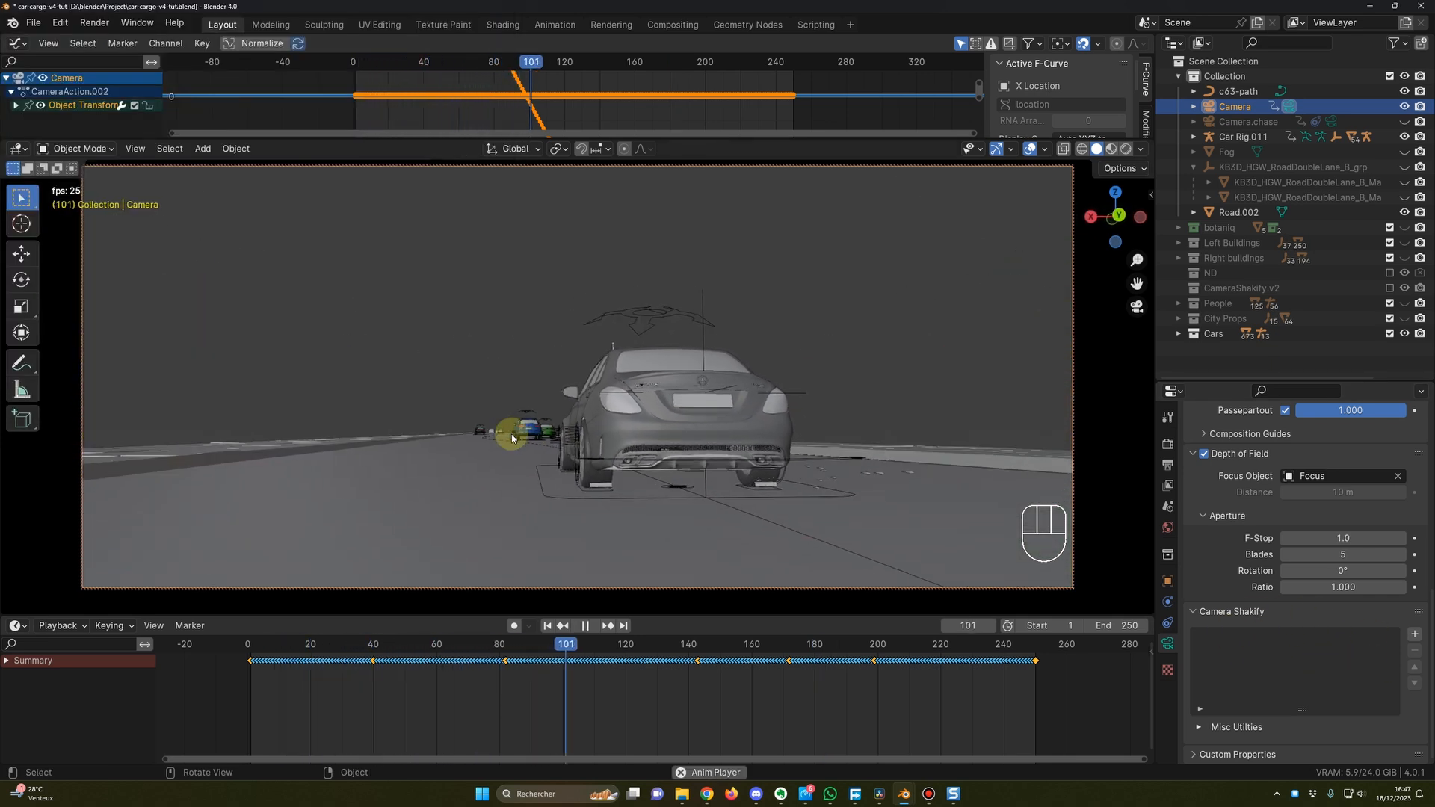
key("space")
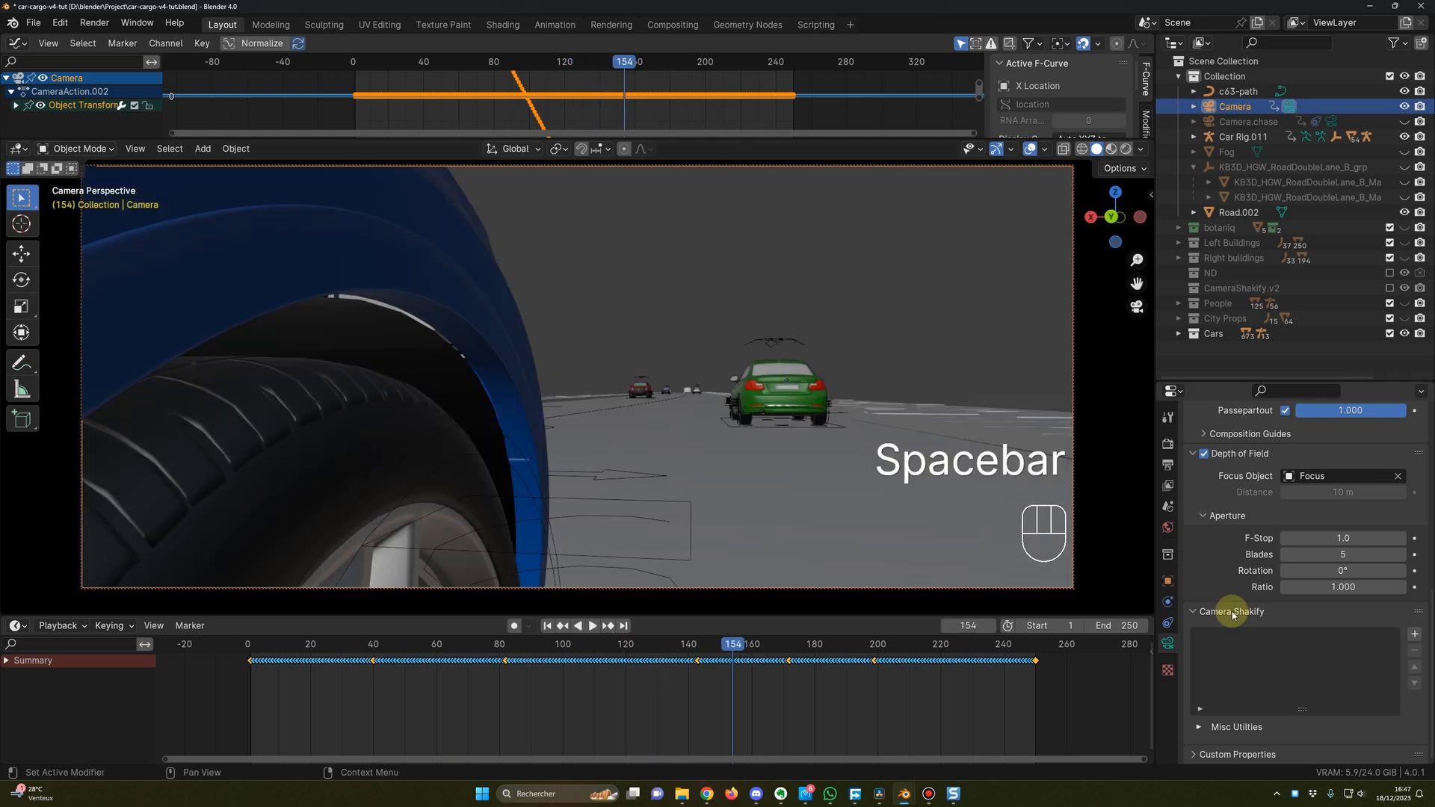
key("space")
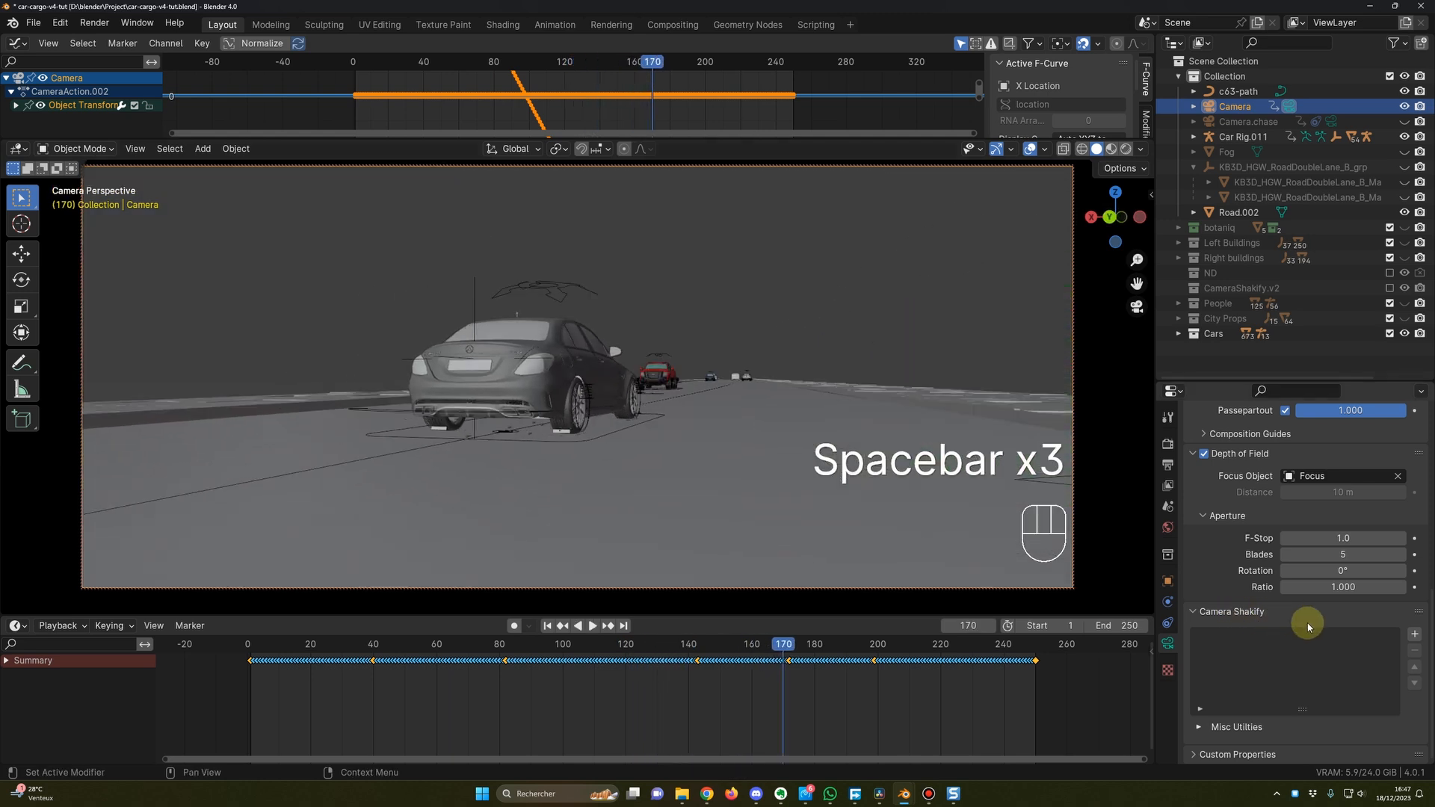
left_click(1415, 634)
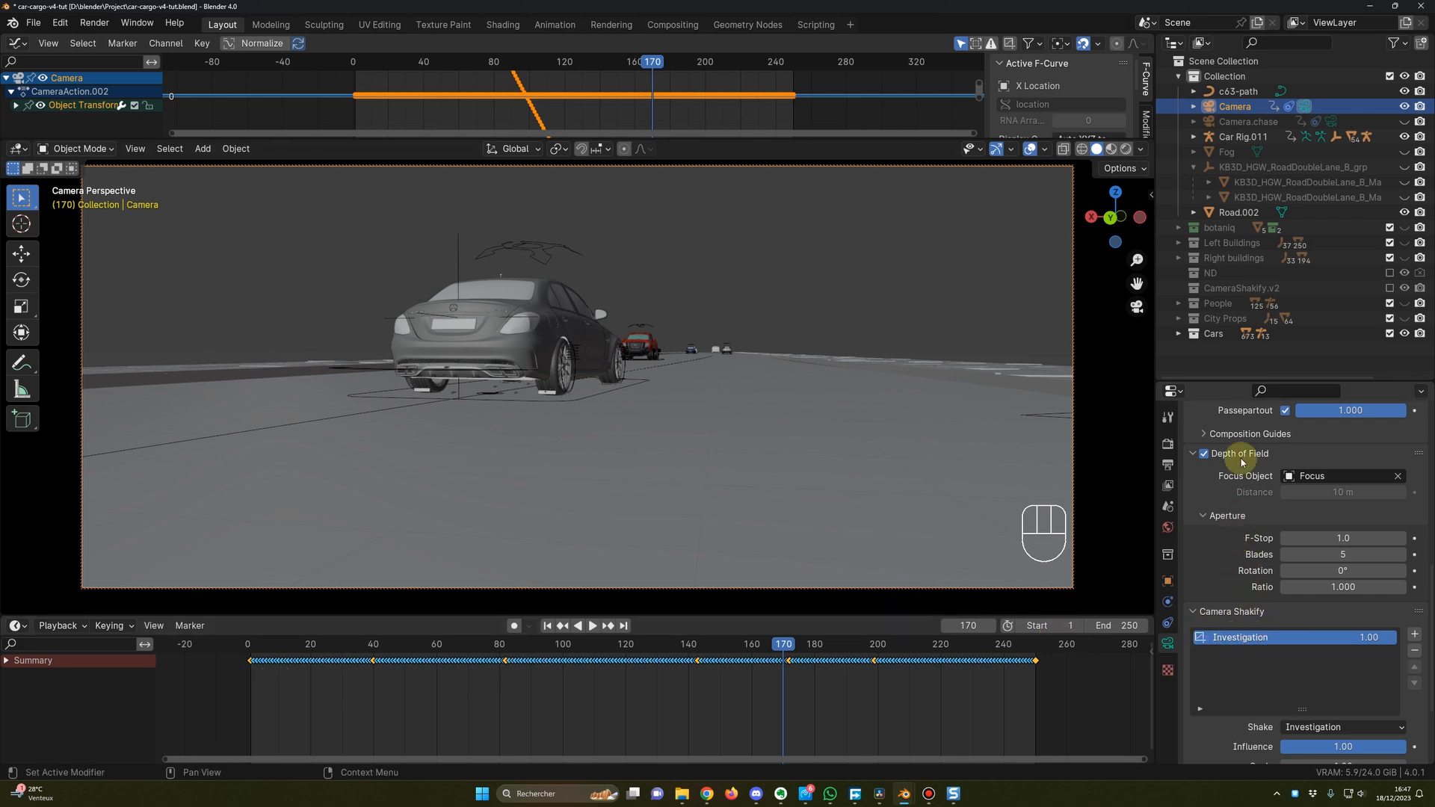
left_click_drag(1247, 382, 1247, 256)
left_click(1322, 611)
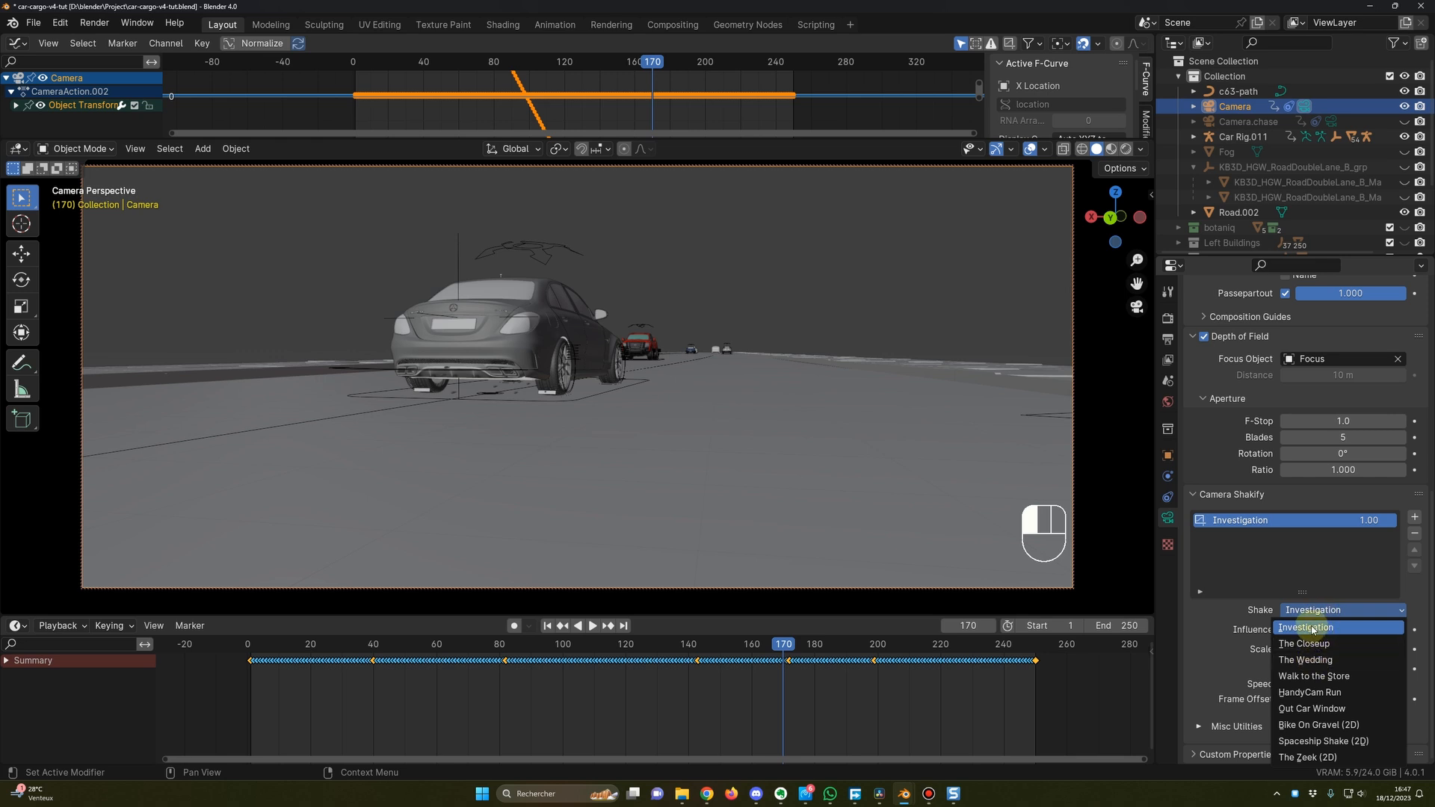
left_click(1278, 630)
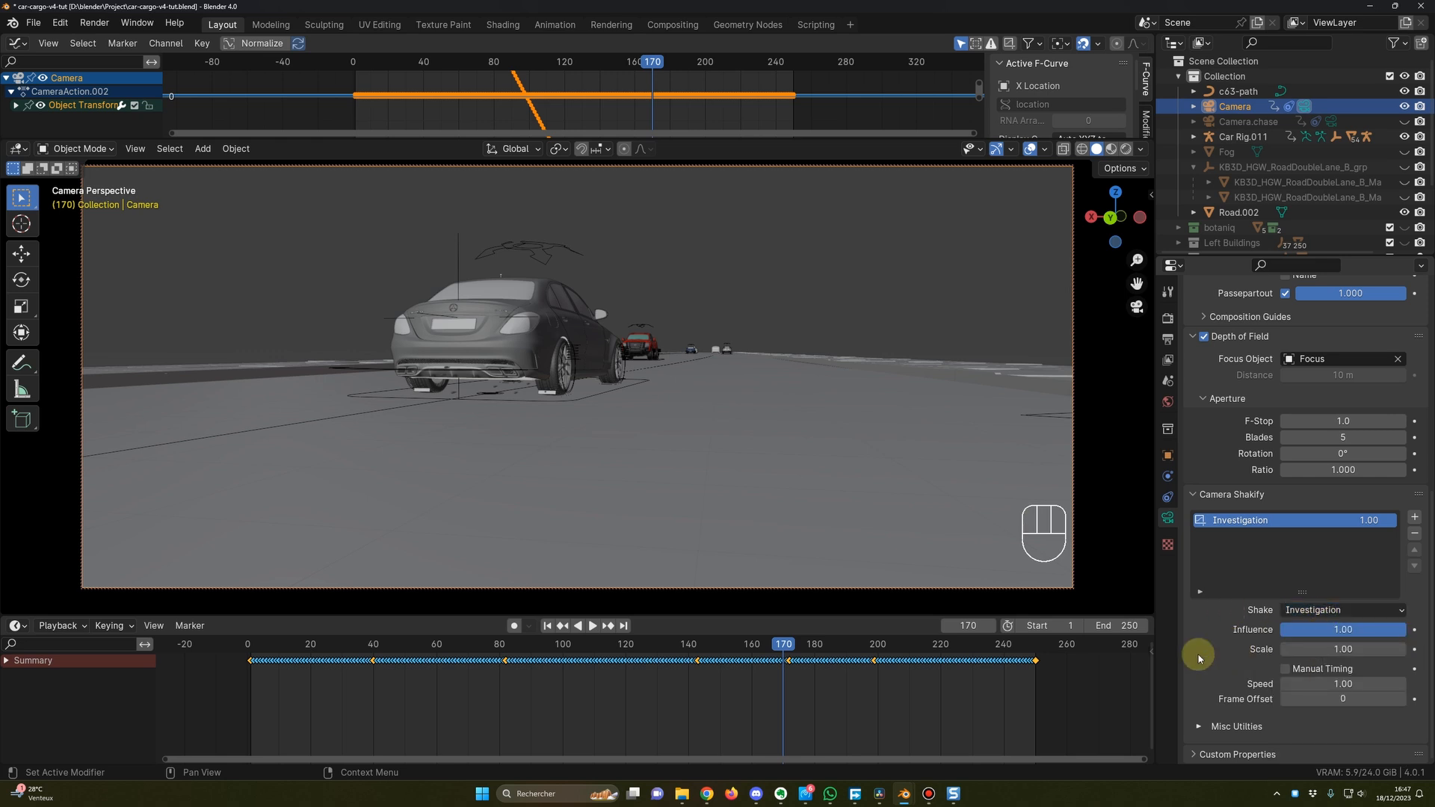
Play the shot from the first frame to frame 243 to examine the Investigation camera shake.
key("shift+Left")
key("space")
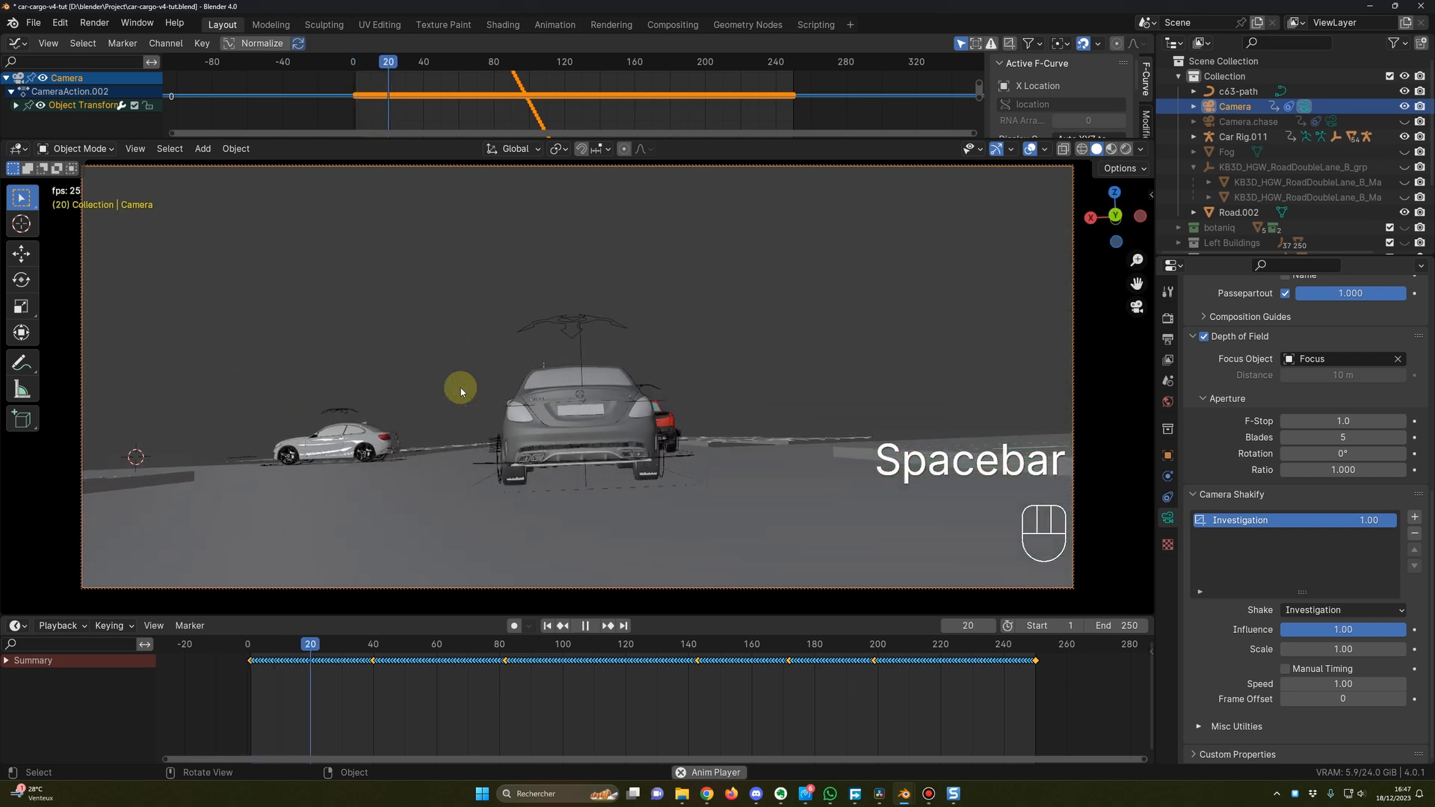
key("shift+Left")
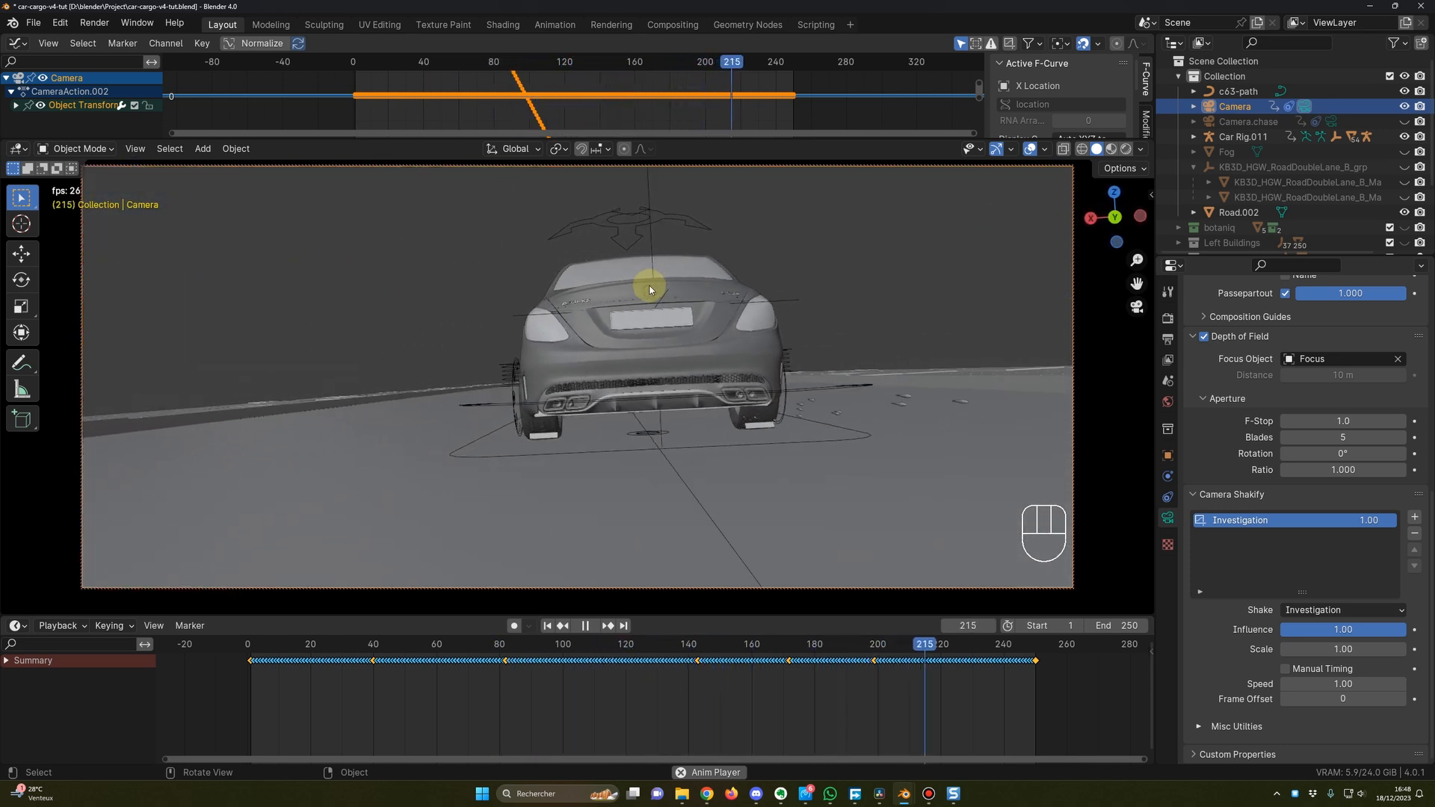
key("space")
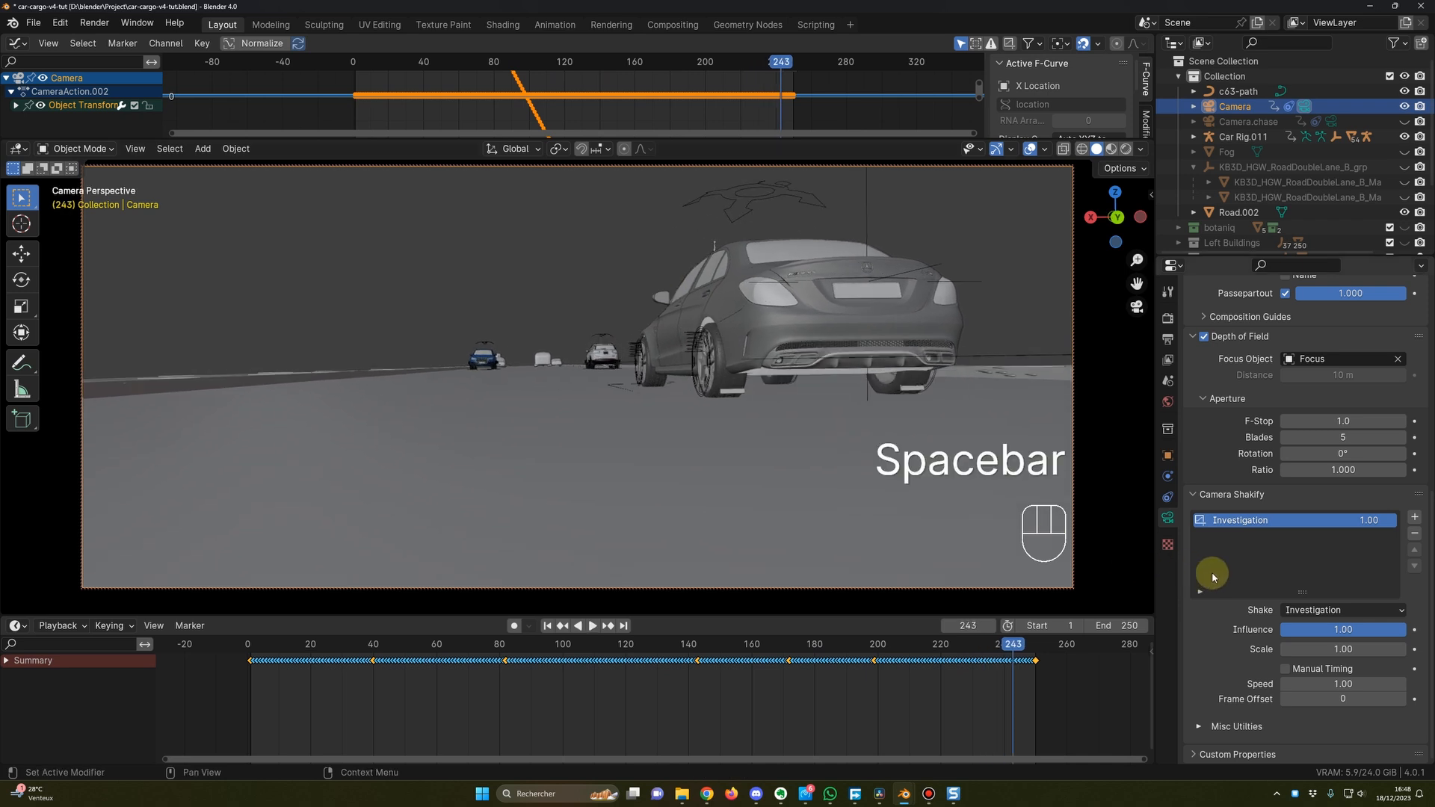
Add a second Camera Shakify shake of type Out Car Window to the camera and play the shot to check it.
left_click(1415, 519)
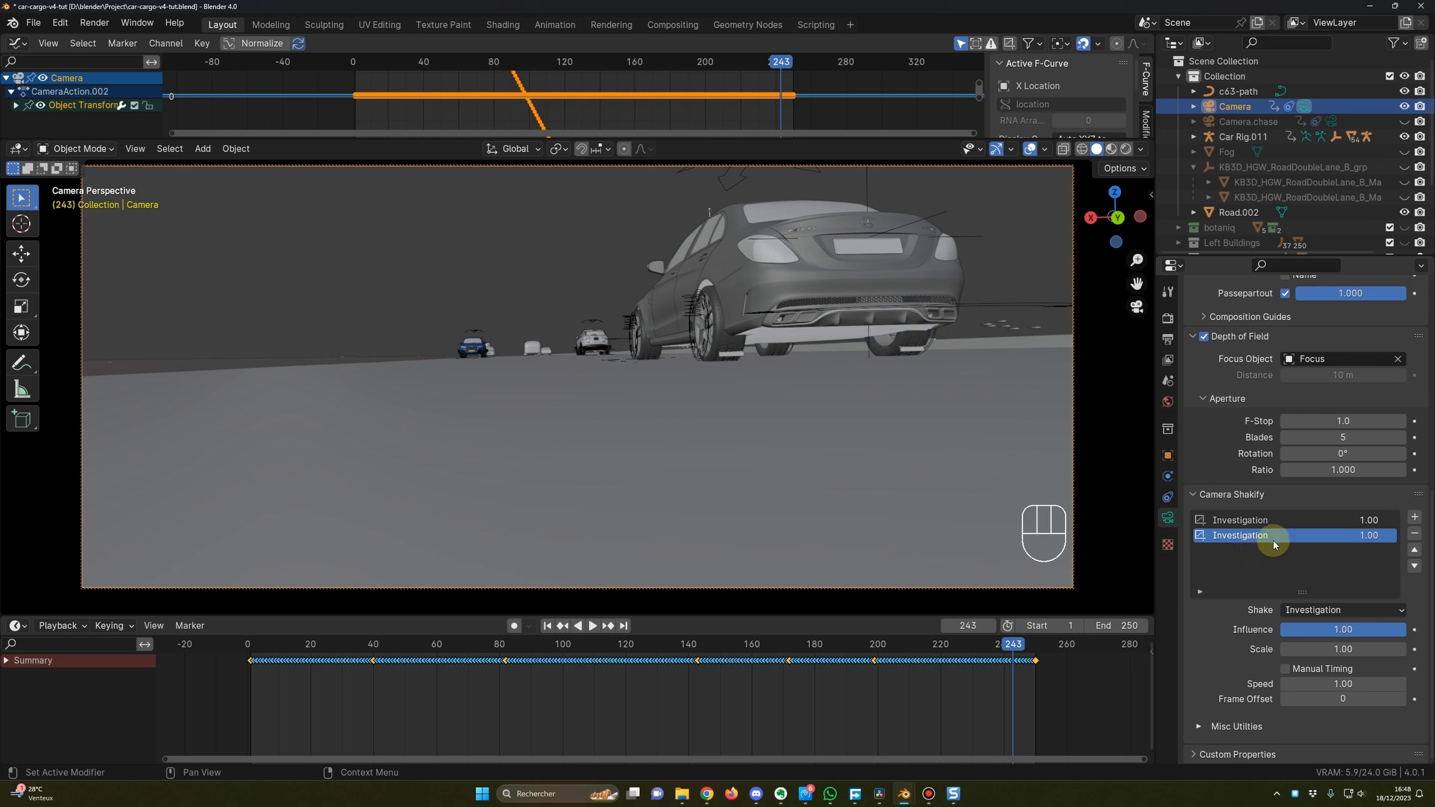
left_click(1311, 610)
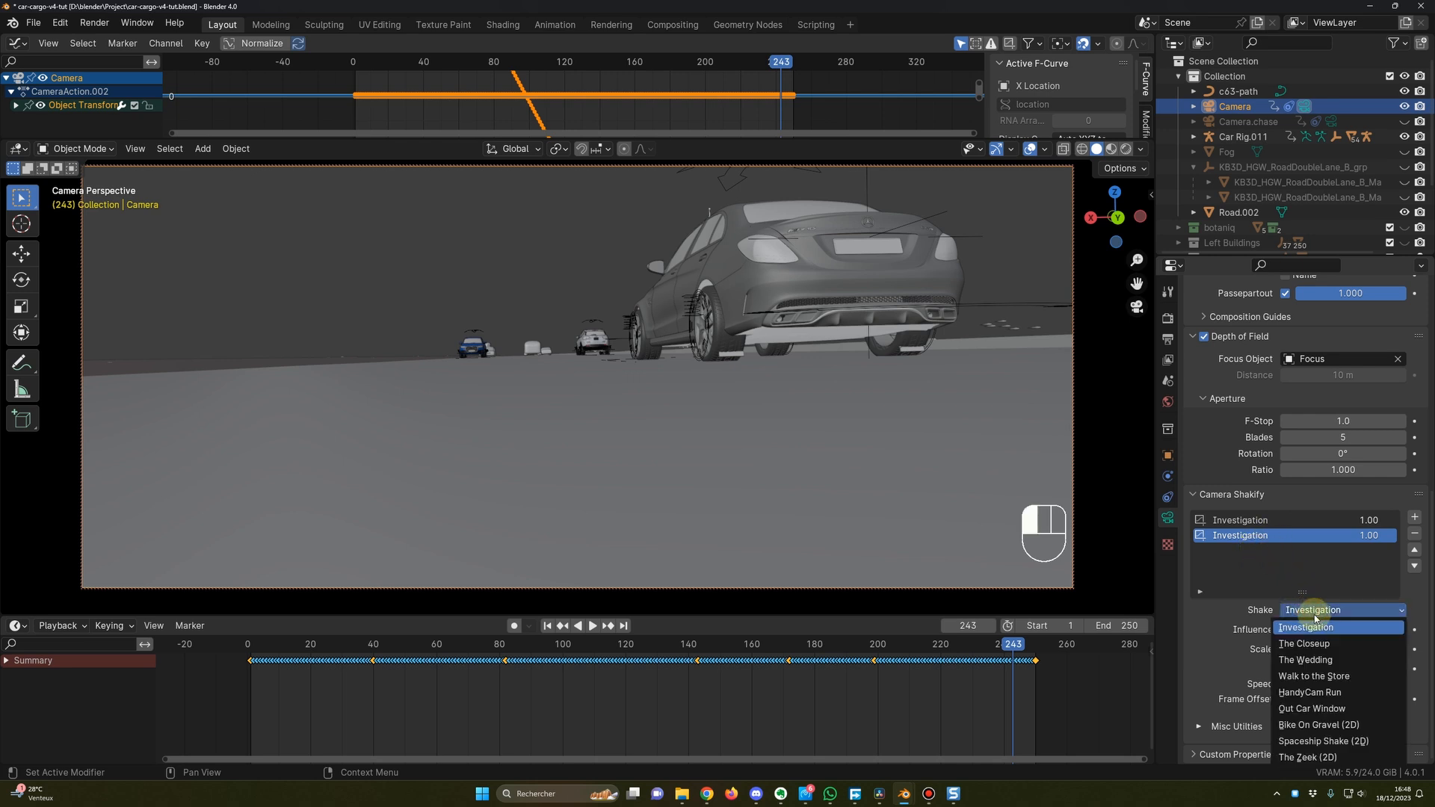
left_click(1320, 709)
key("space")
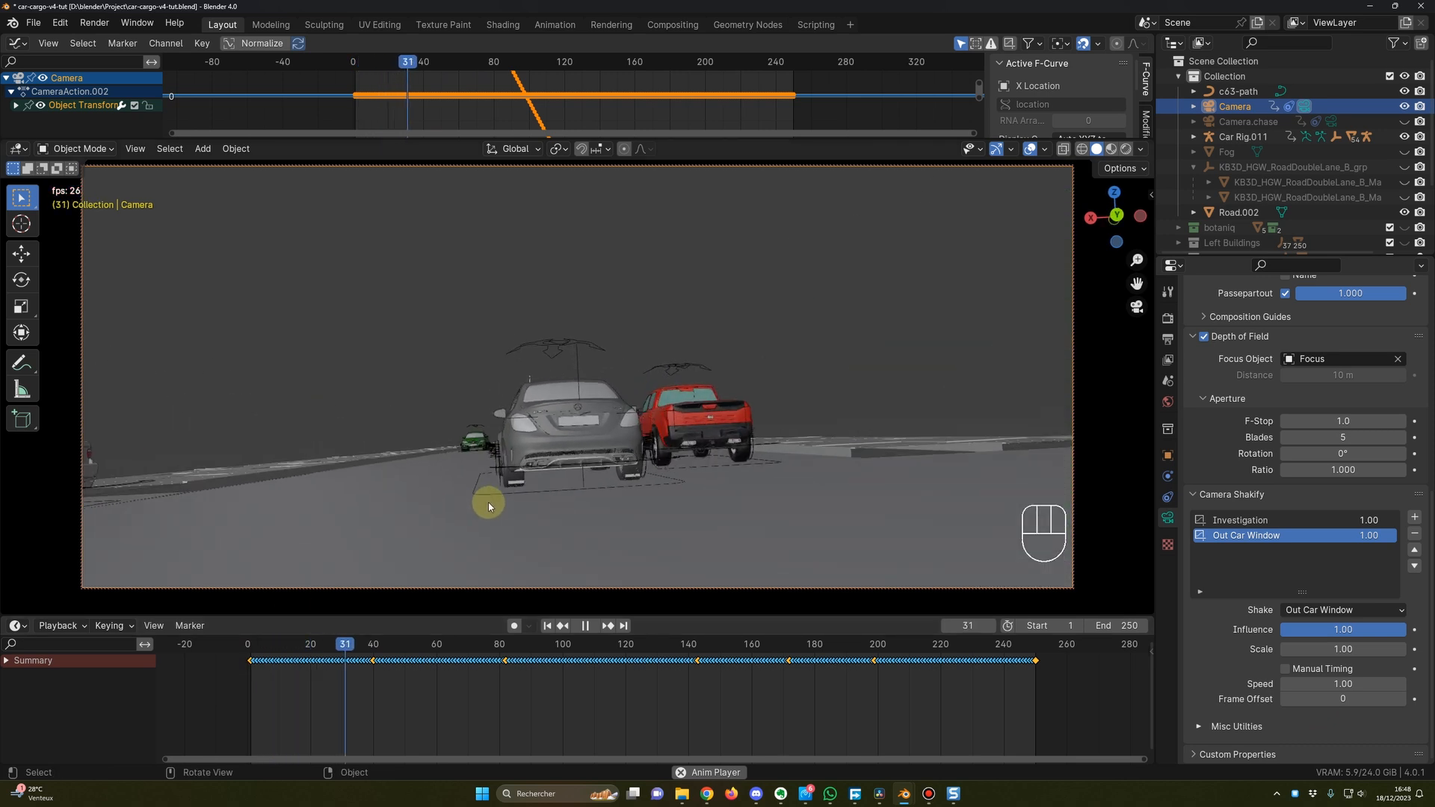
key("space")
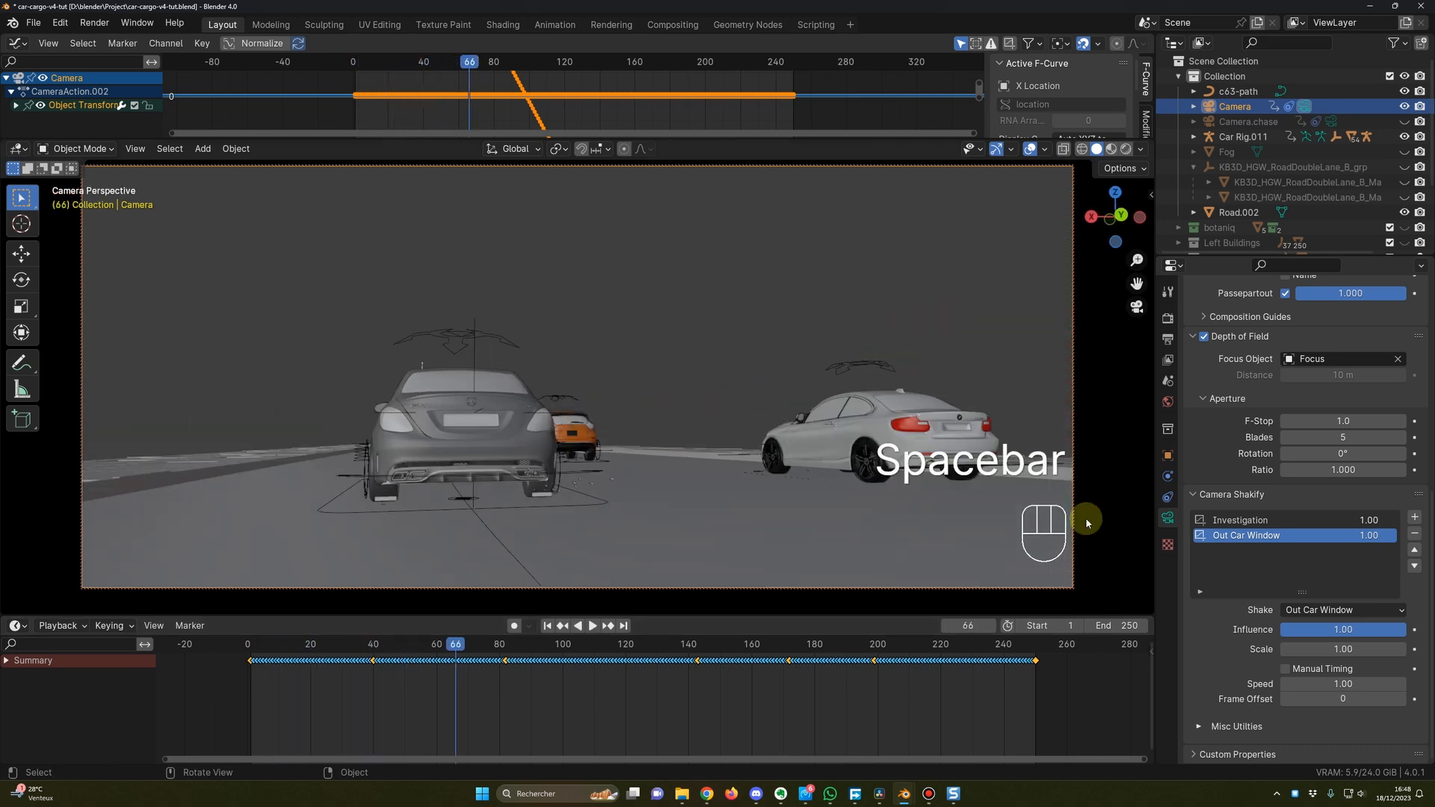
Add a third Camera Shakify shake of type HandyCam Run and play the shot from near its start.
left_click(1415, 516)
left_click(1343, 610)
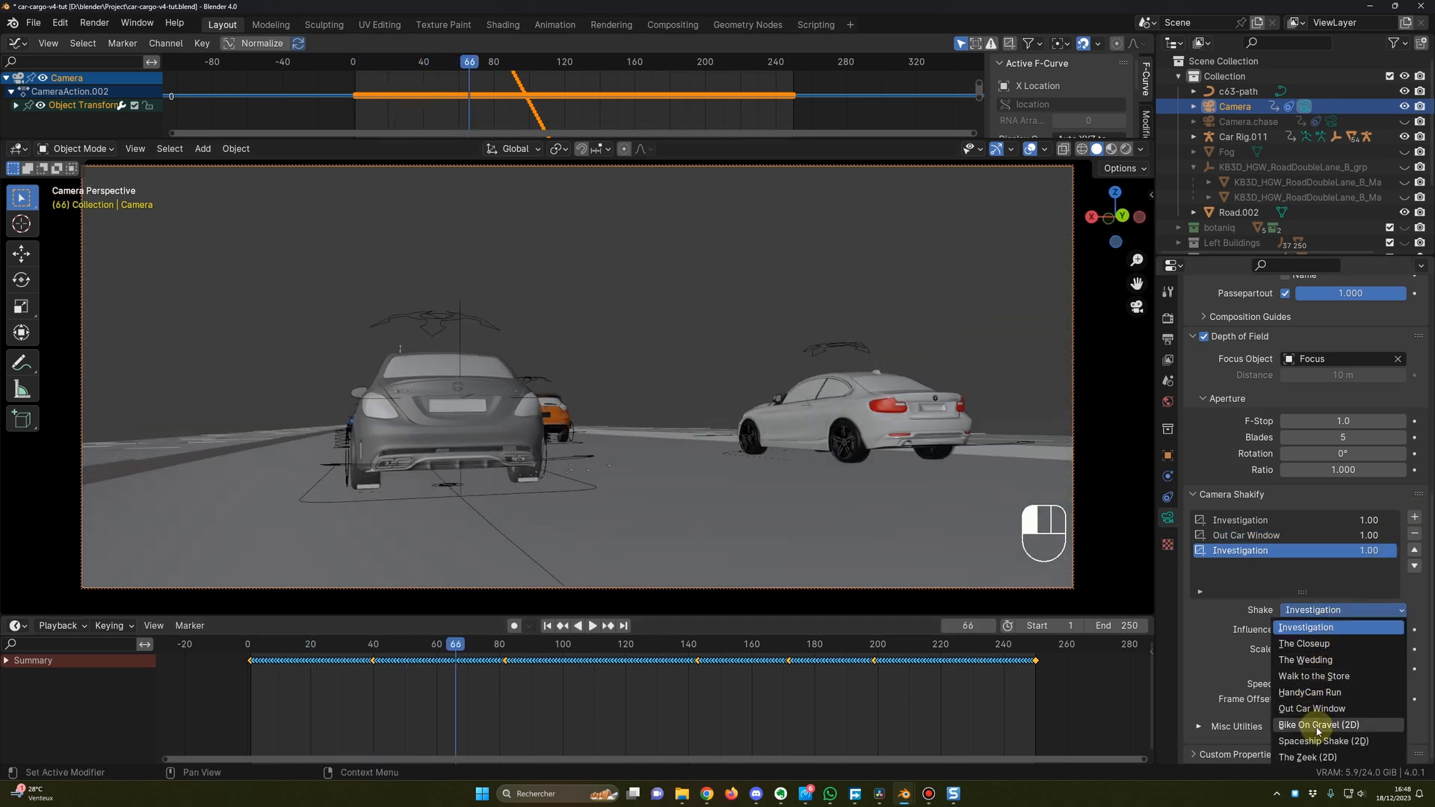
left_click(1311, 692)
left_click(256, 646)
key("space")
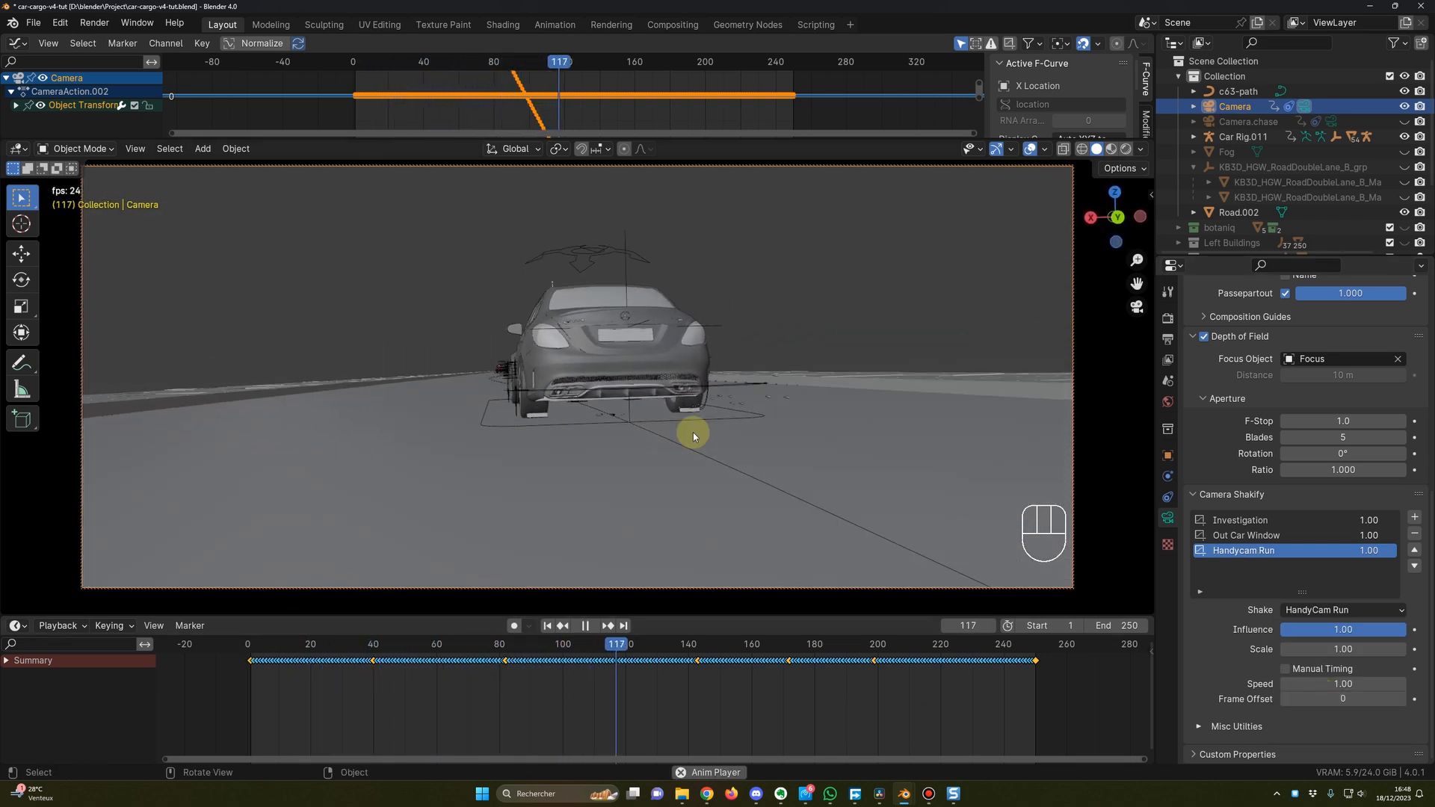
key("space")
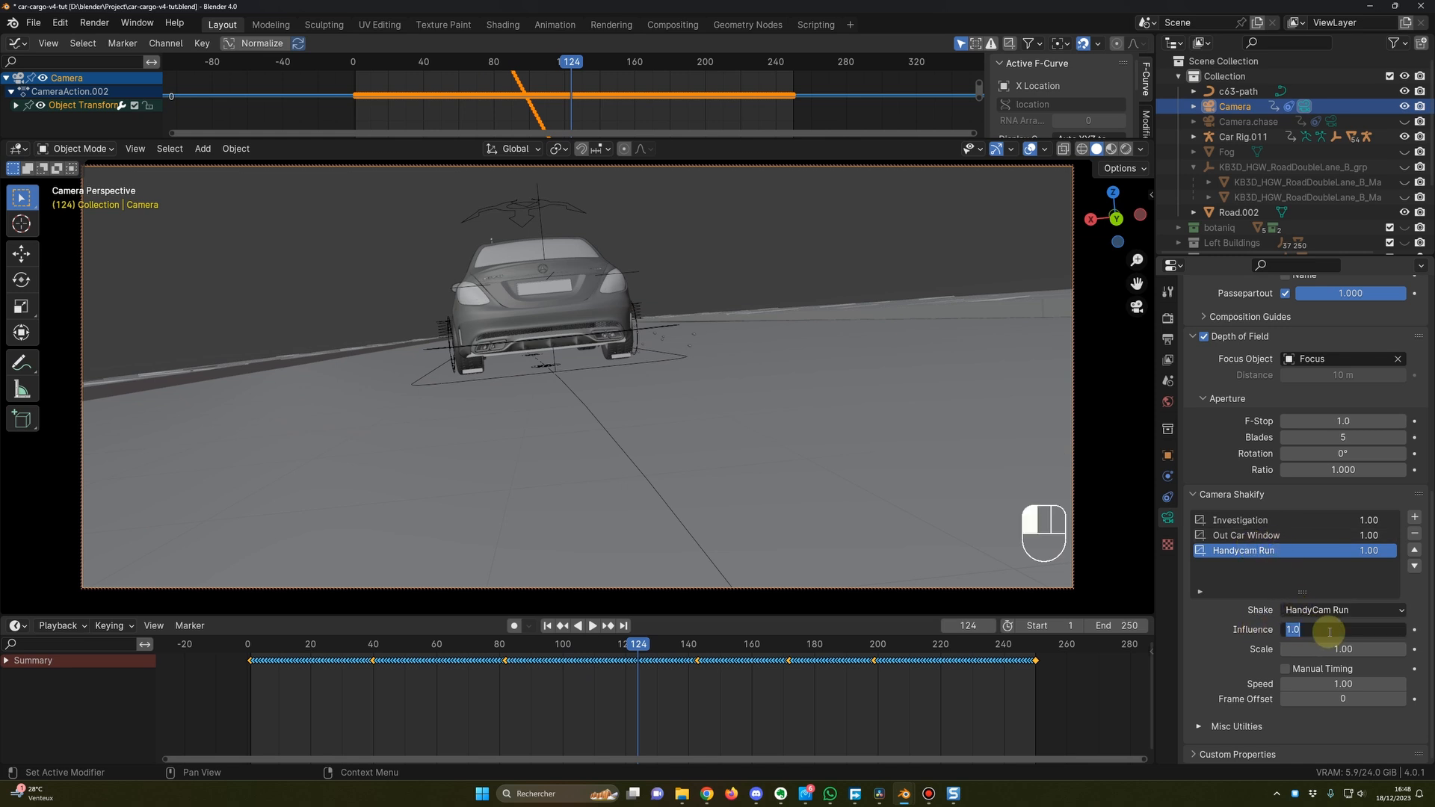
Set the HandyCam Run shake's influence to 0.4 and replay the shot from near its start.
left_click(1330, 632)
type("0.4")
key("Return")
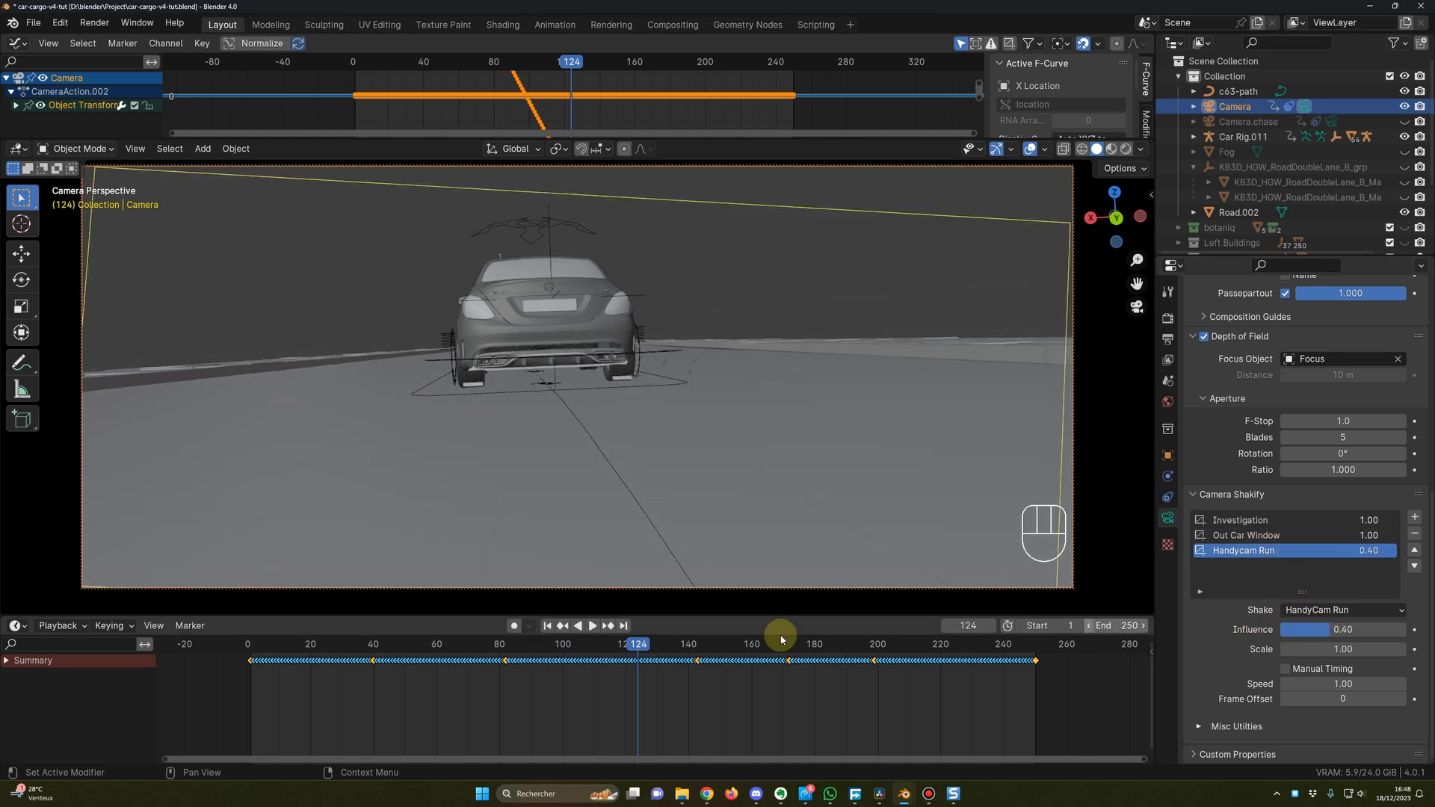
left_click(273, 658)
key("space")
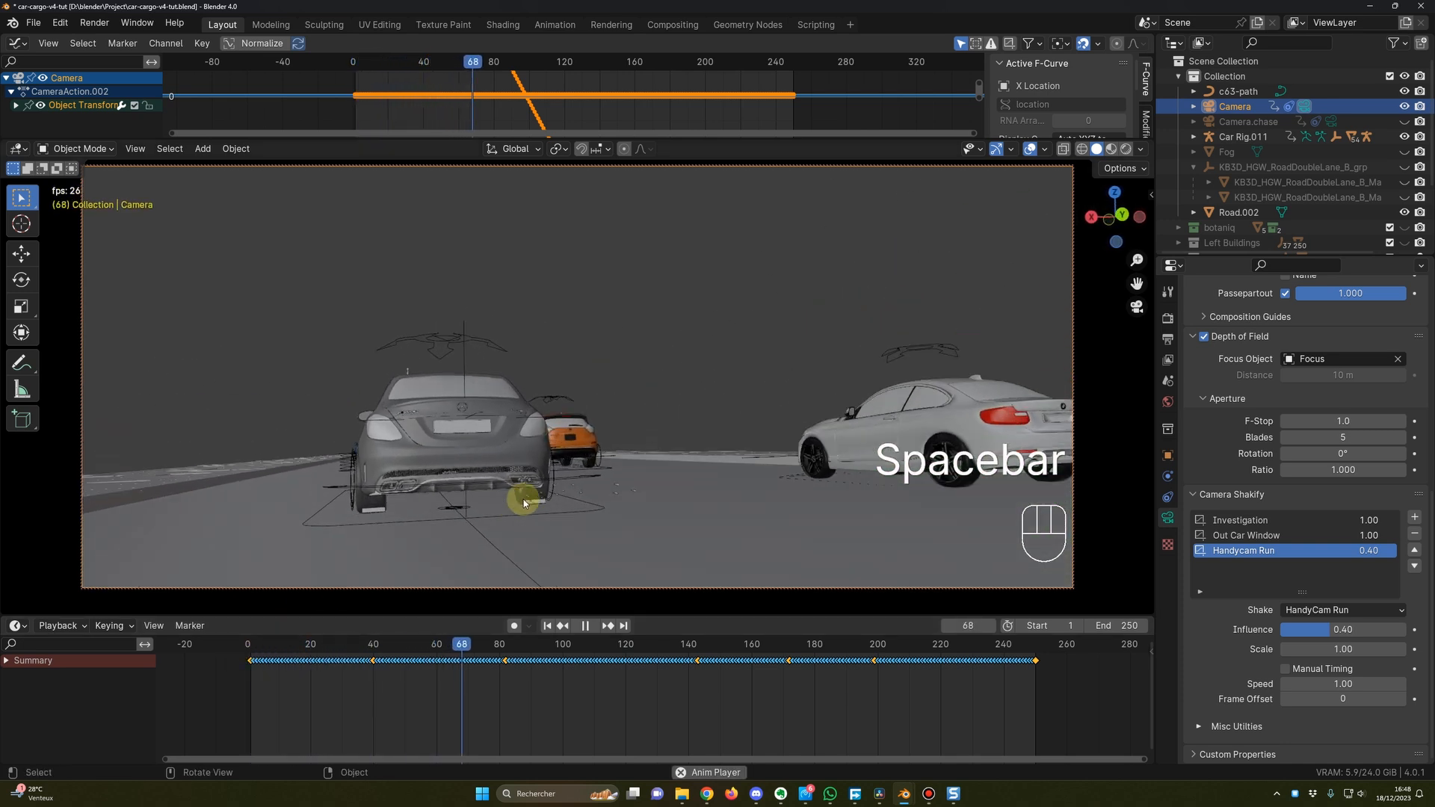
key("space")
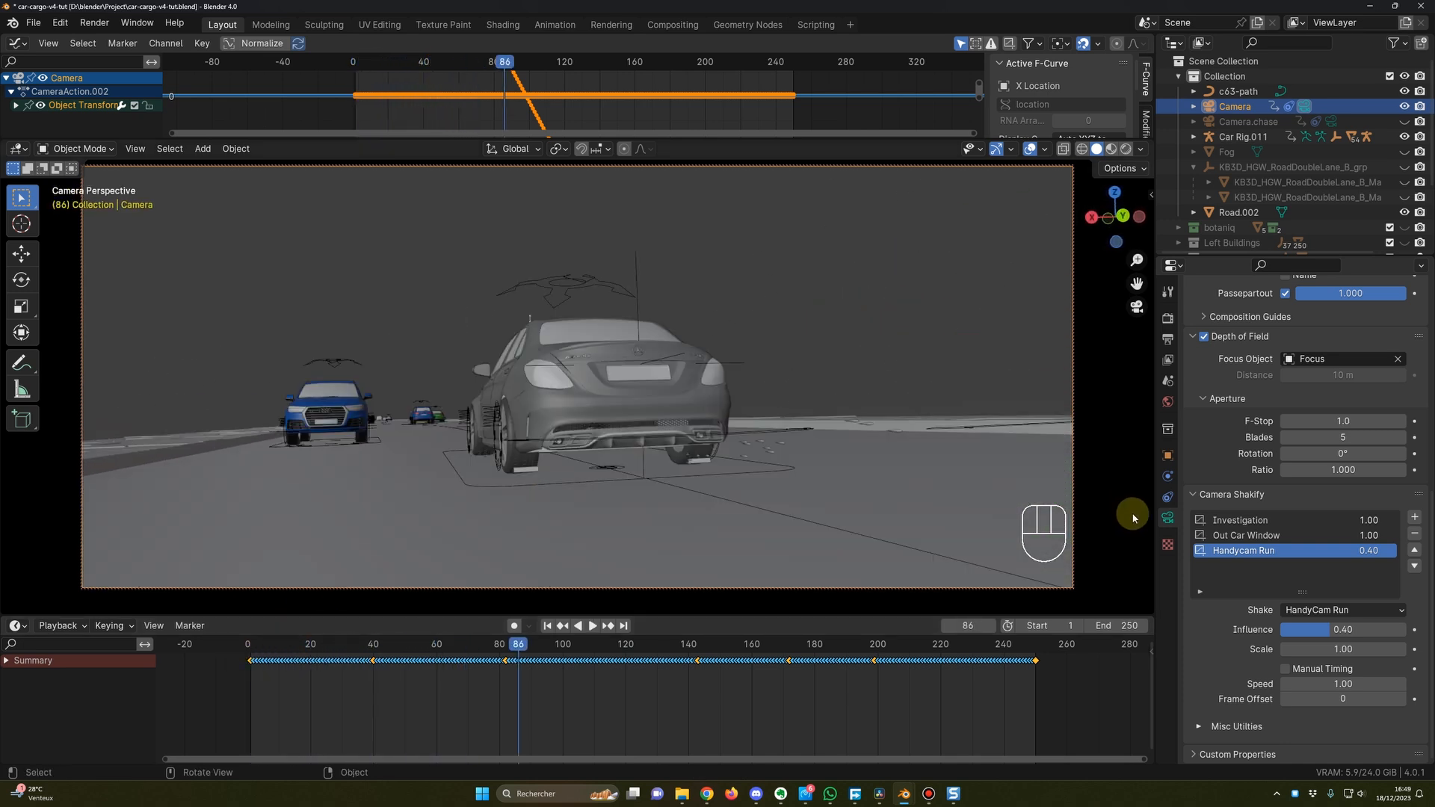
Add a fourth shake of type Bike On Gravel (2D) with an influence of 0.03, playing the shot to check it.
left_click(1415, 516)
left_click(1330, 610)
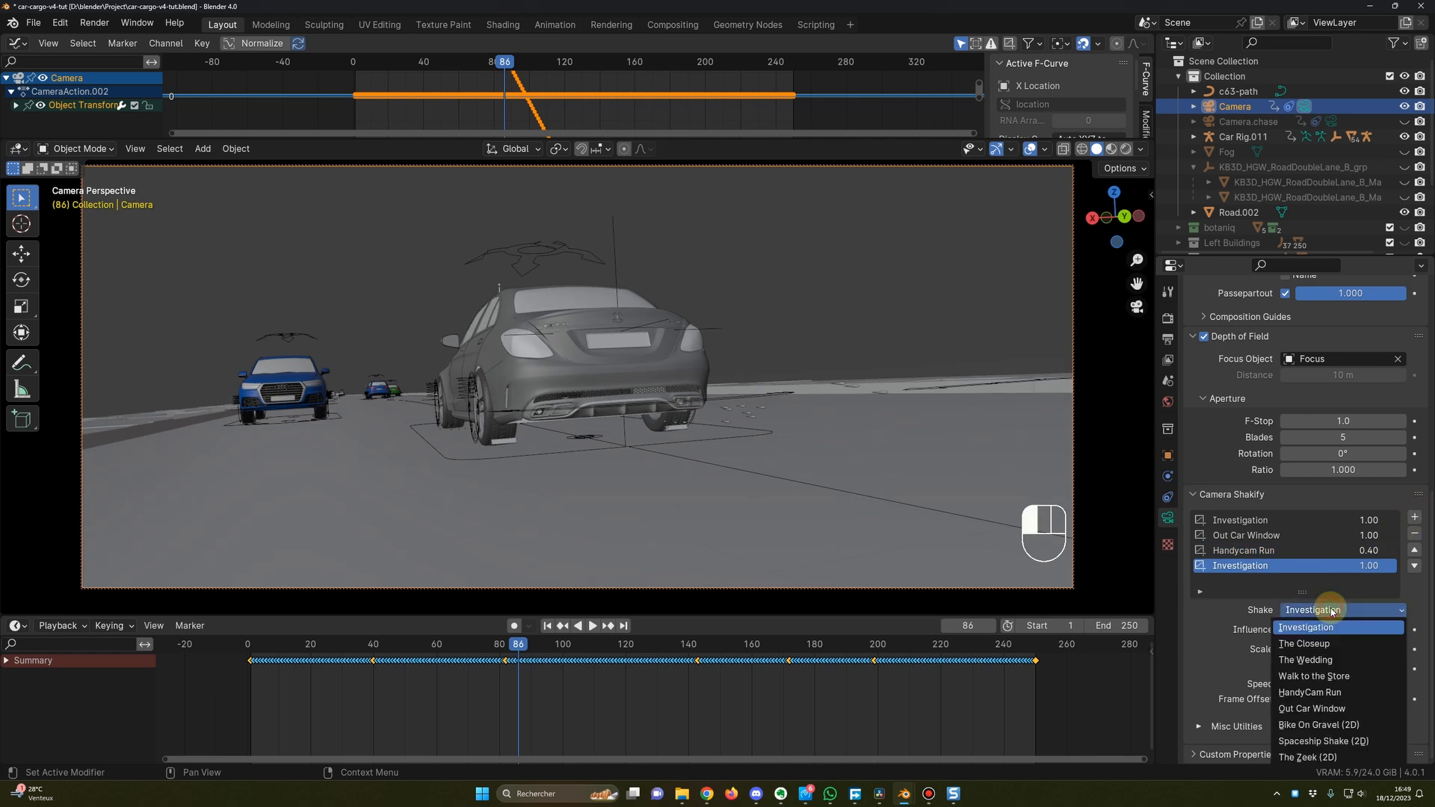
left_click(1318, 725)
key("shift+Left")
key("space")
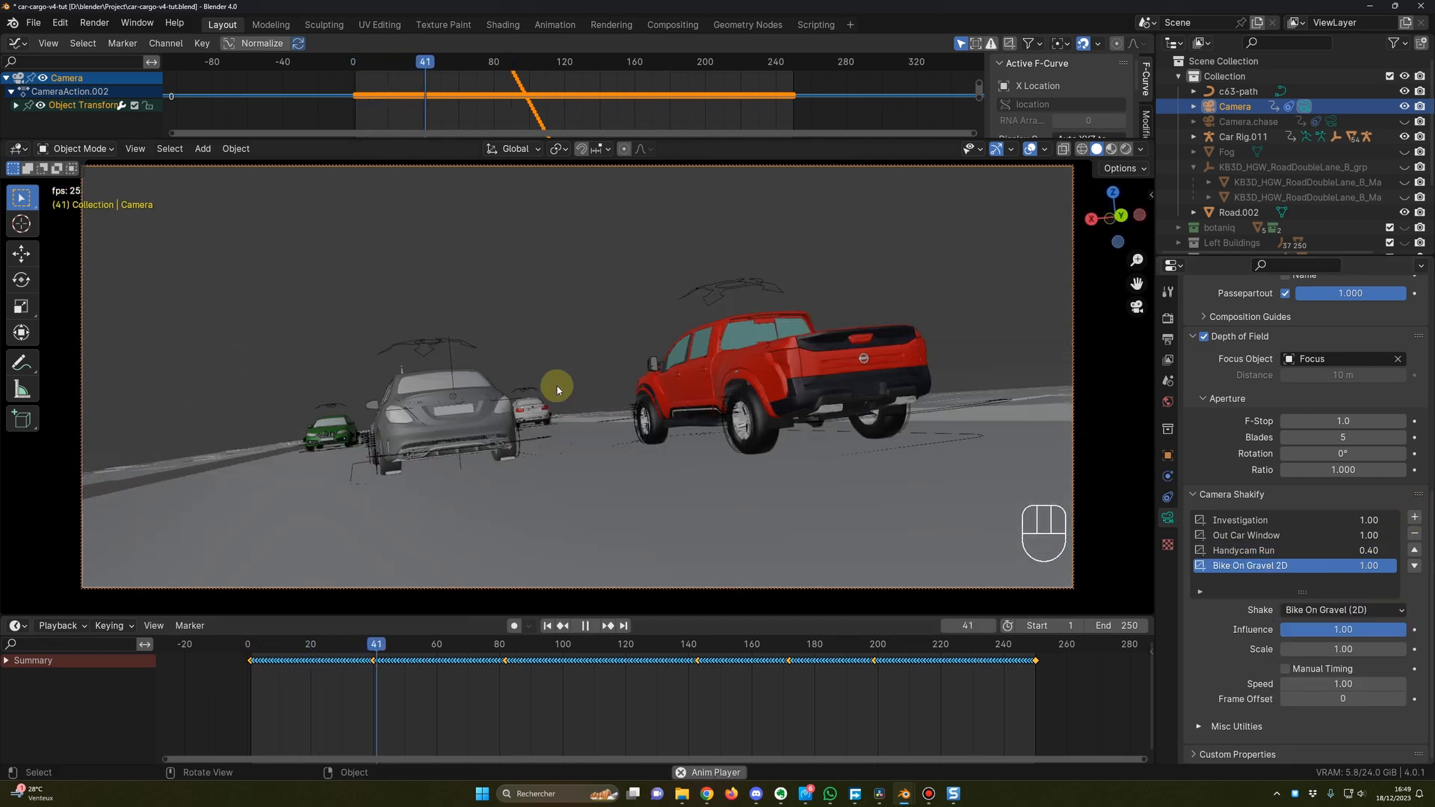
key("space")
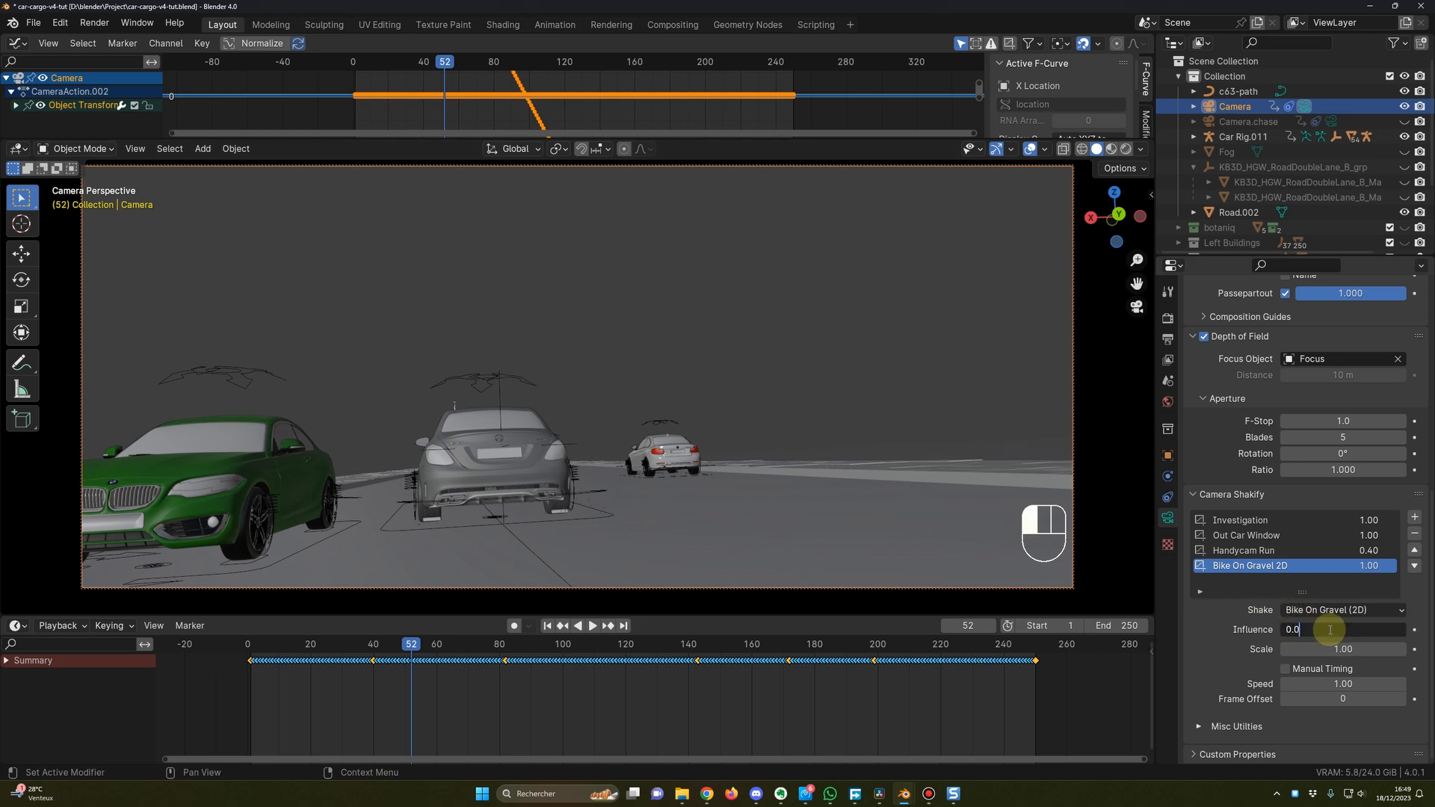
key("Return")
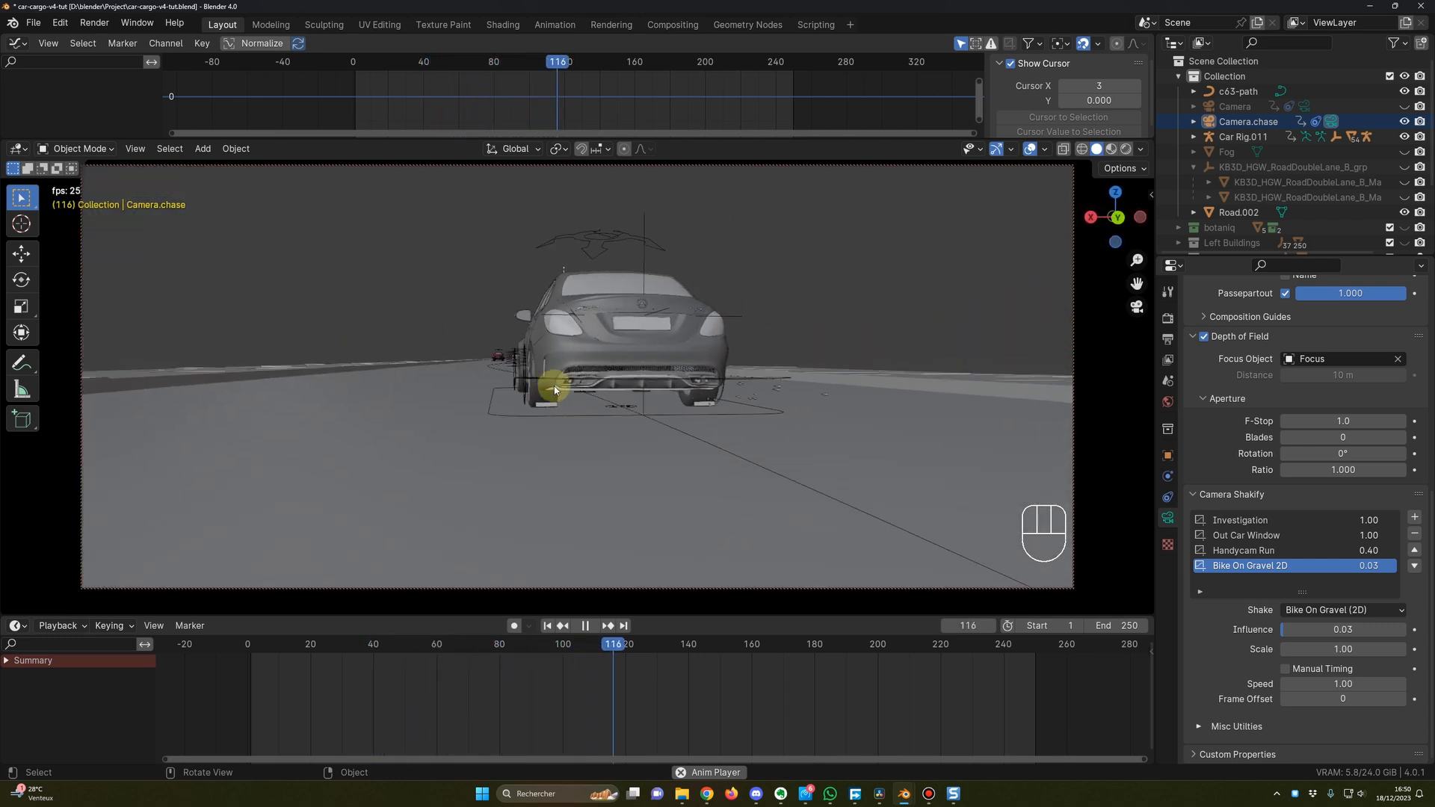
key("space")
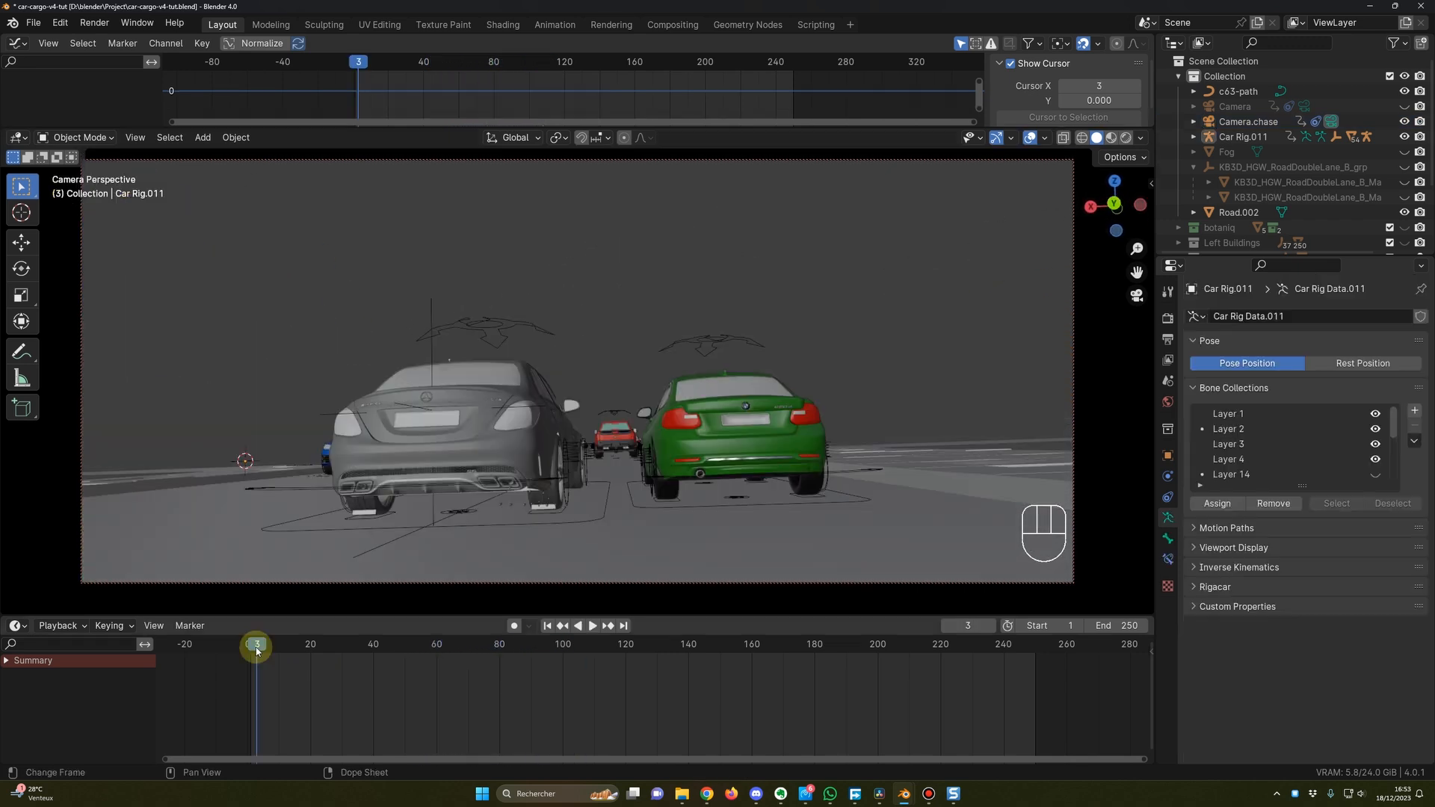
Play and scrub the opening frames repeatedly to examine the grey car's body movement from the chase camera.
key("space")
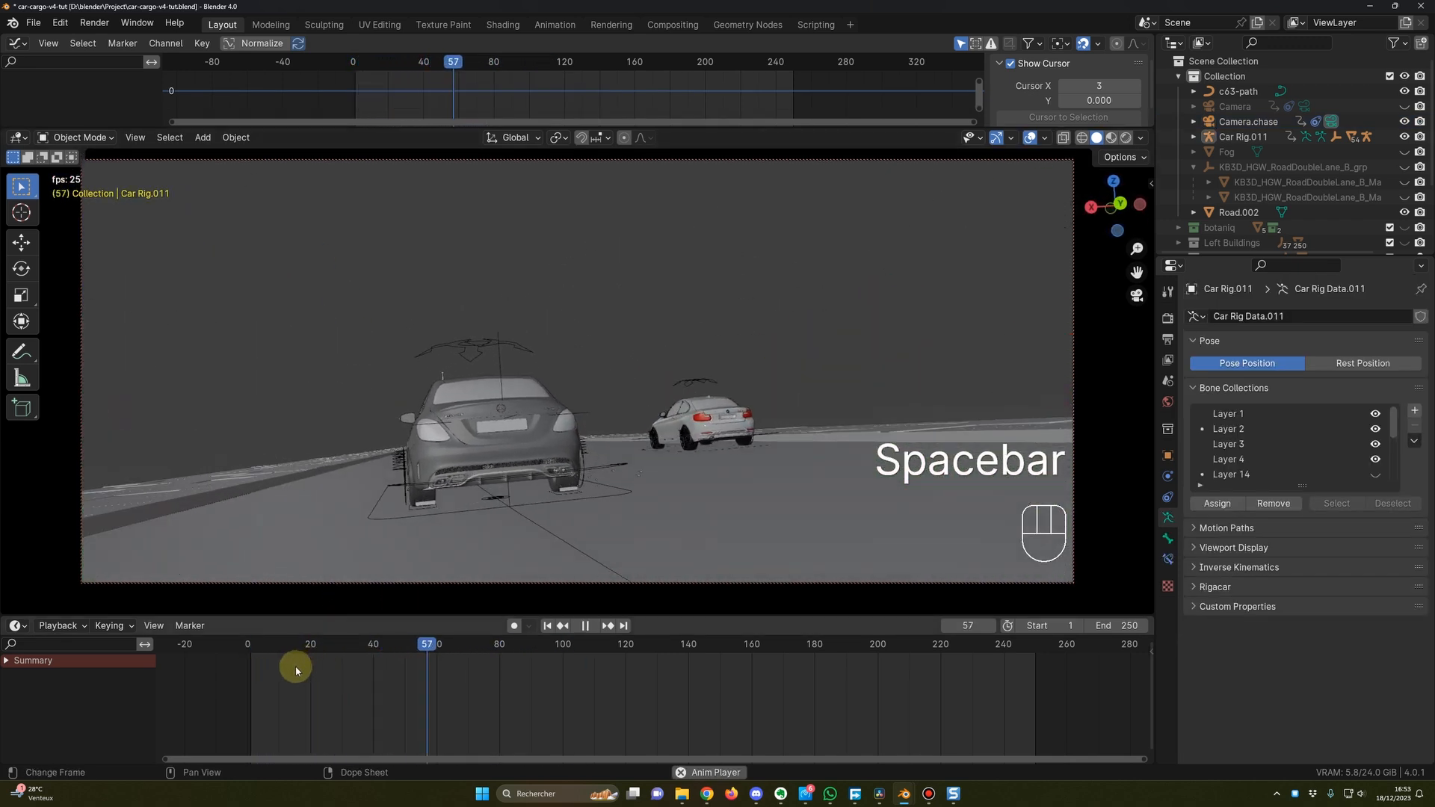
key("space")
left_click_drag(293, 659, 389, 645)
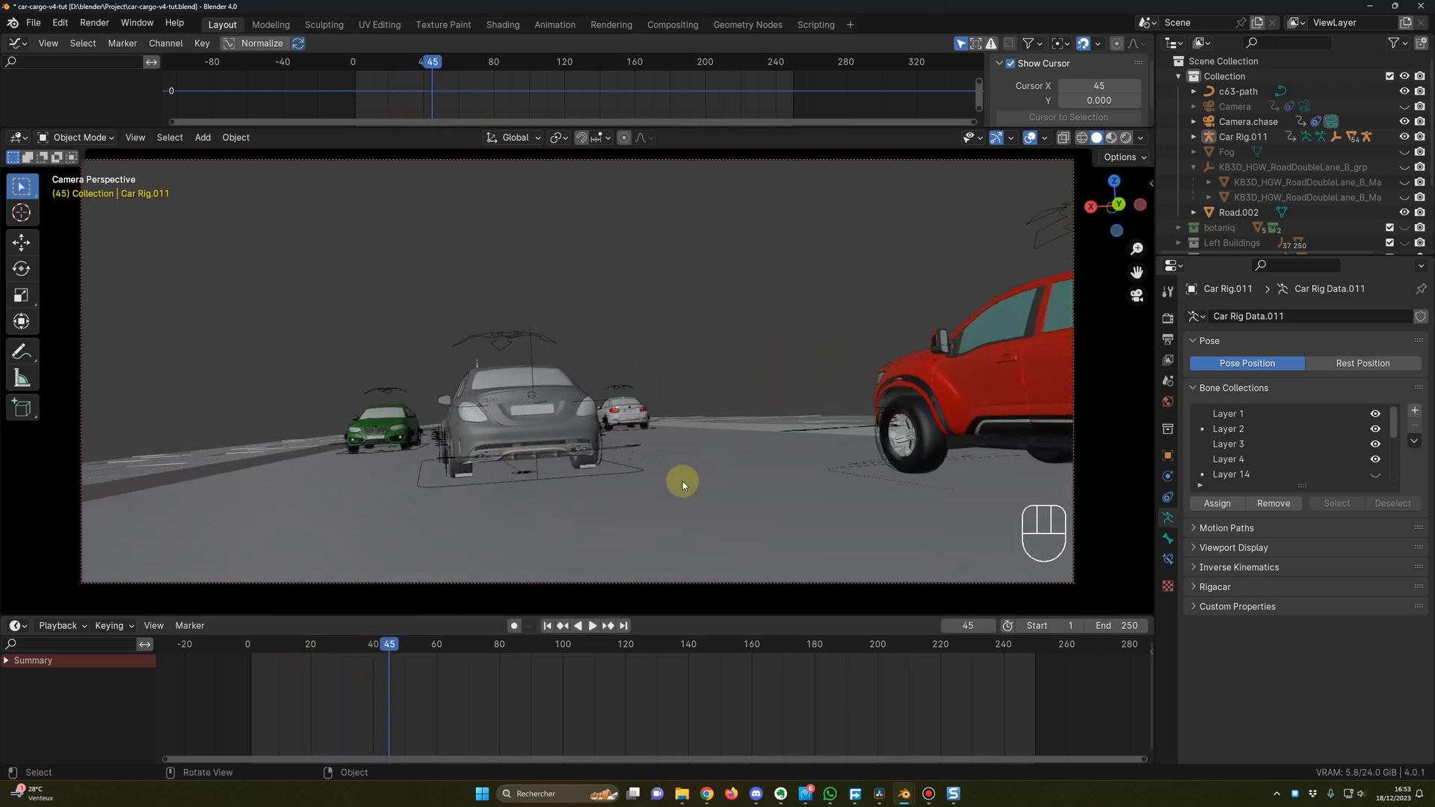
left_click_drag(308, 647, 279, 644)
key("space")
key("space")
left_click_drag(277, 656, 260, 647)
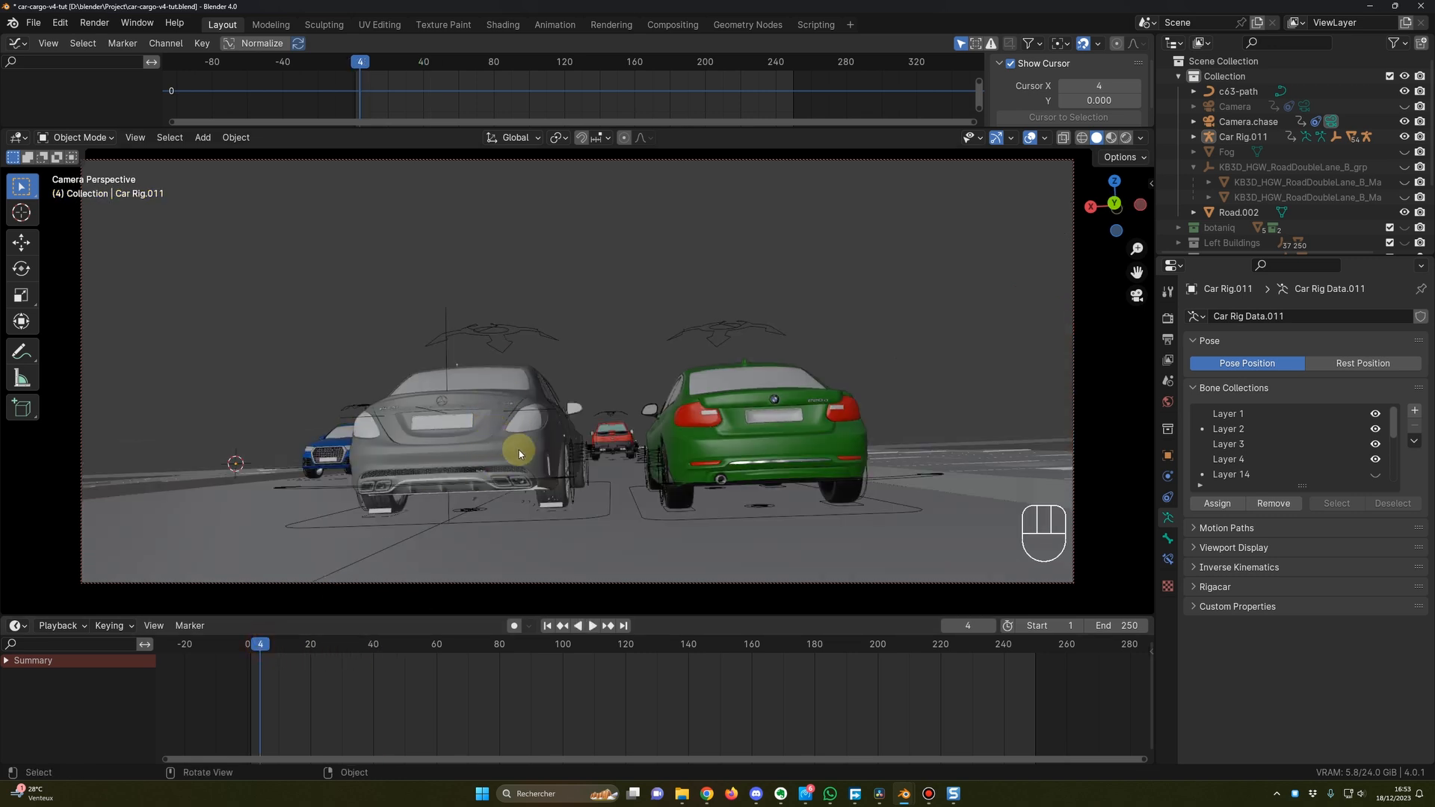
key("space")
key("space")
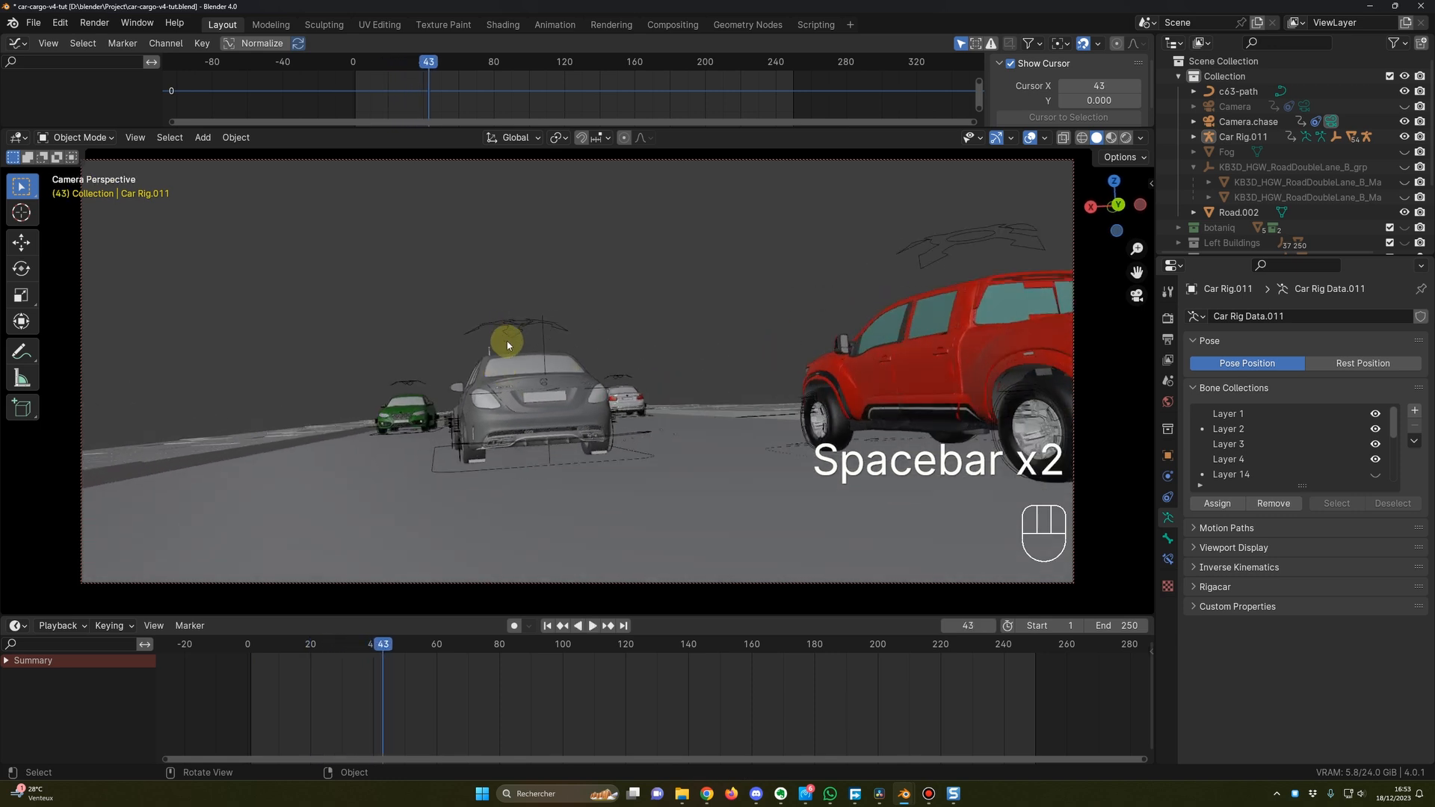
Select the grey car's rig, switch it to Pose Mode and play the opening frames to examine its suspension control.
left_click(516, 326)
left_click(258, 645)
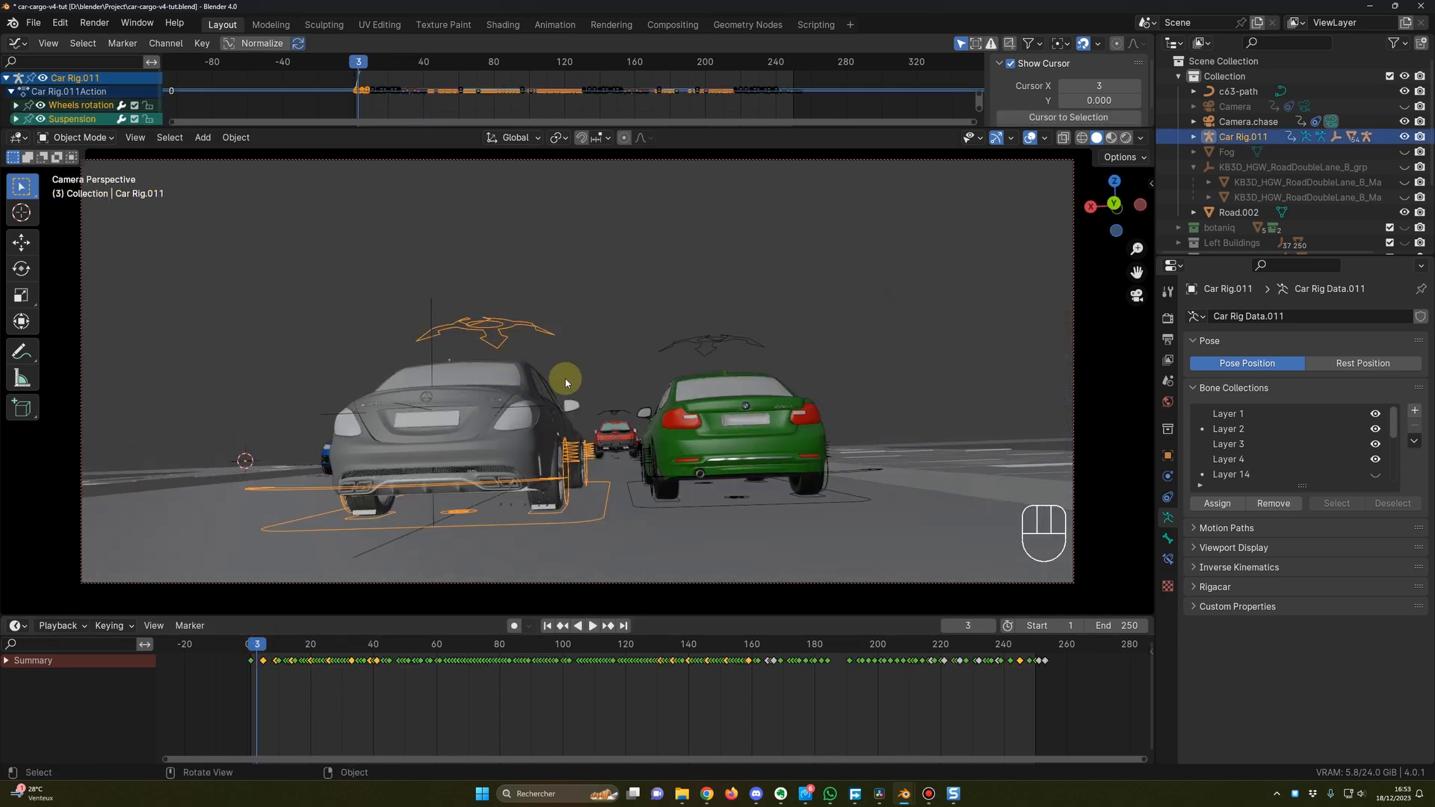
key("ctrl+Tab")
key("space")
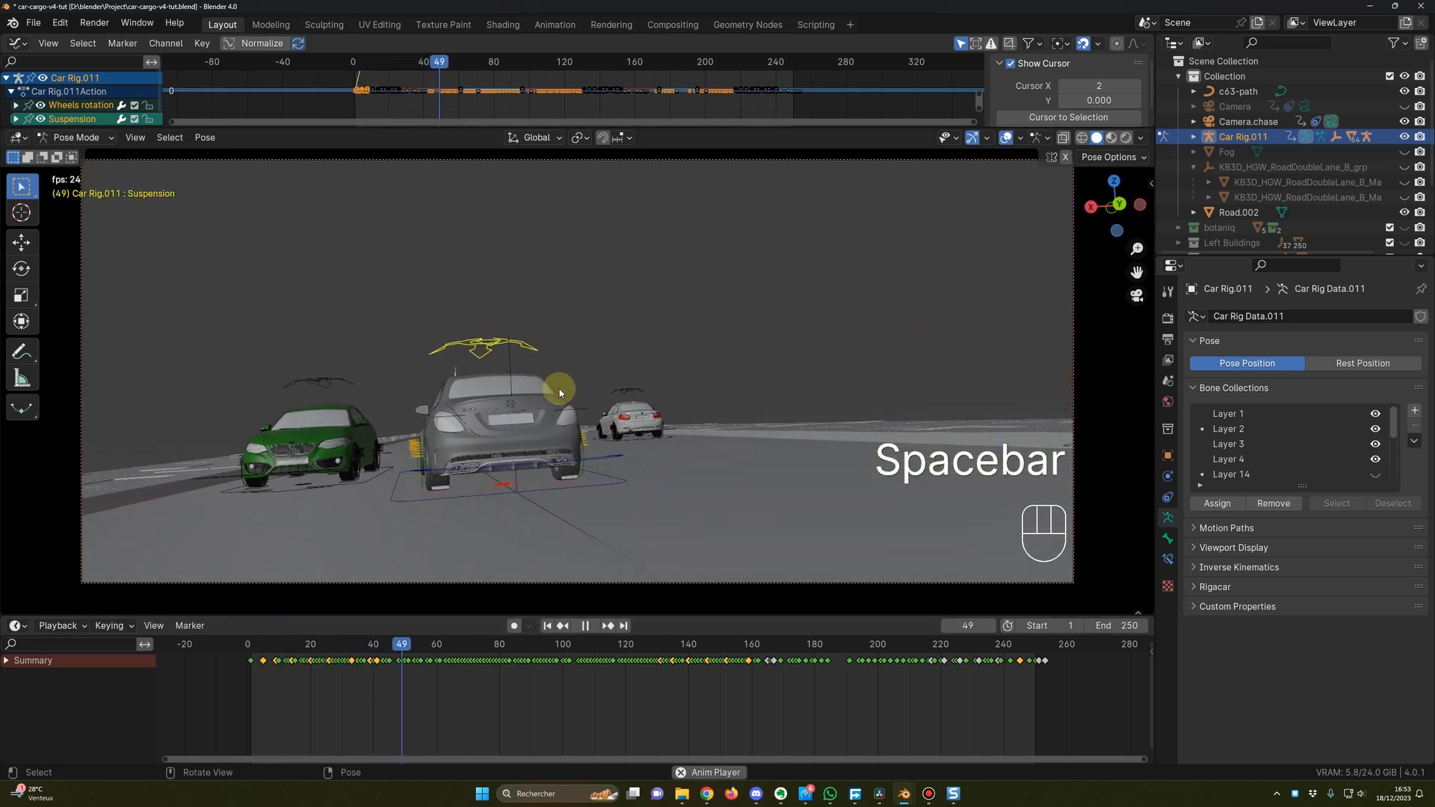
key("space")
left_click(273, 645)
left_click_drag(273, 646, 267, 648)
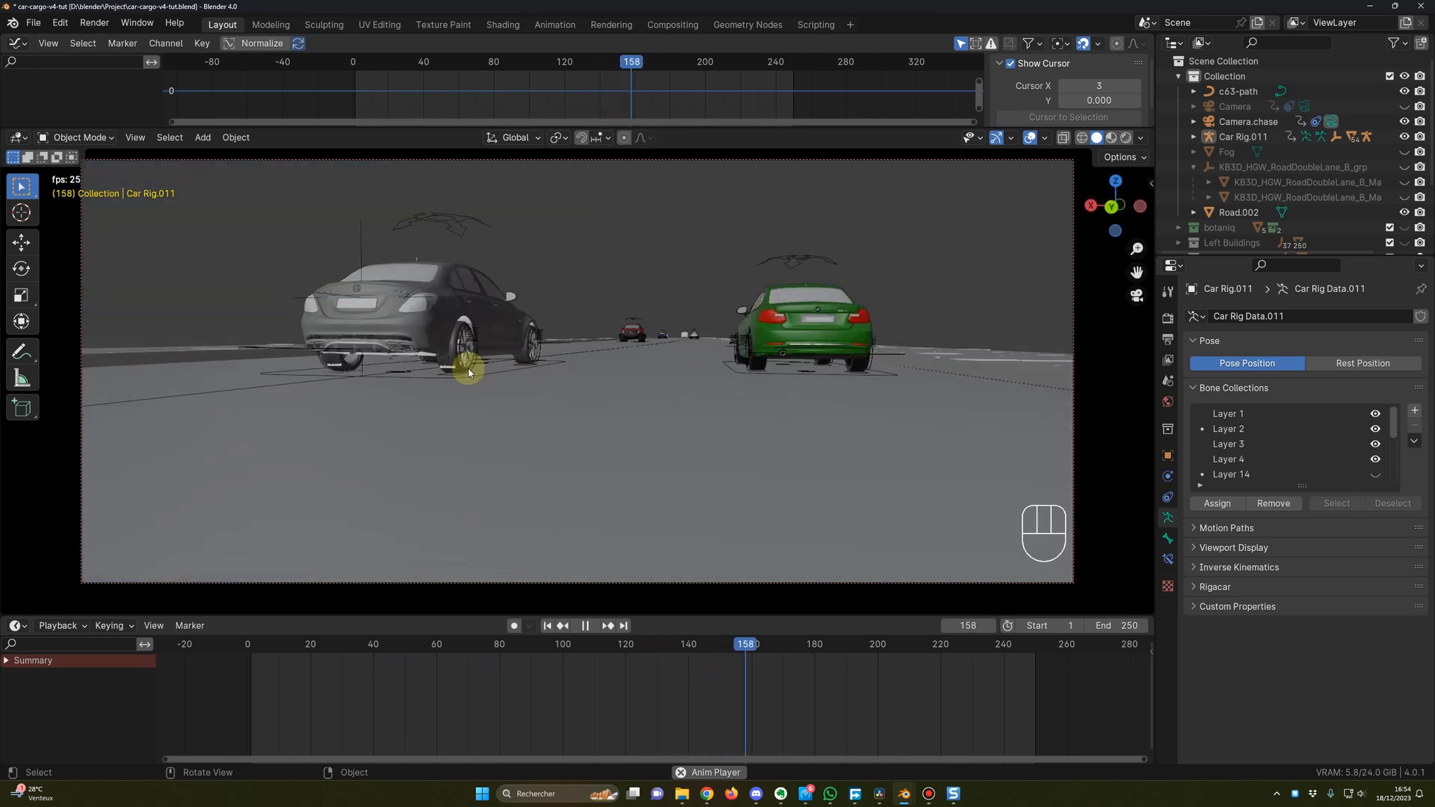
Replay the shot from near its start to frame 164 to examine the grey car's leaning among the traffic.
key("Escape")
left_click(268, 647)
key("space")
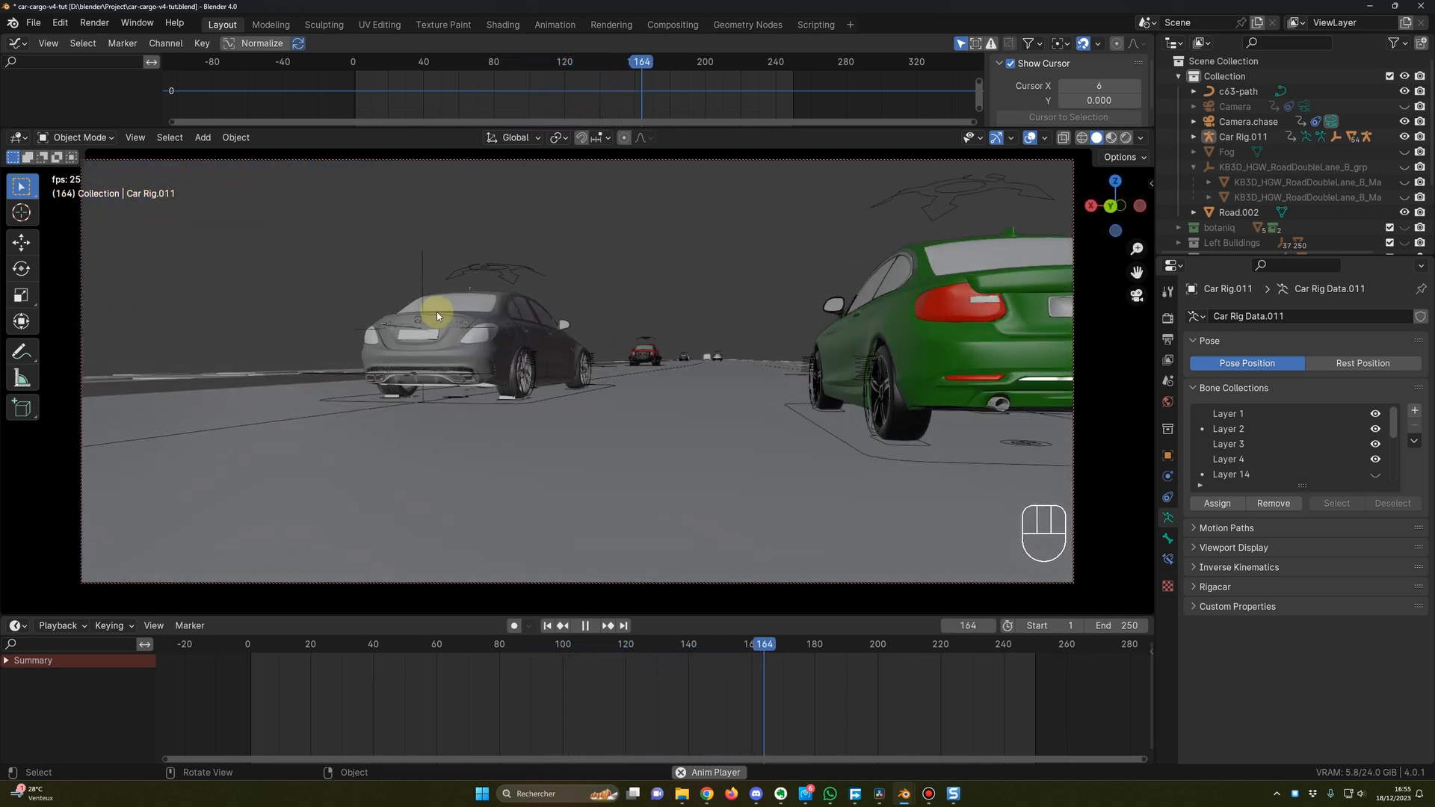
key("Escape")
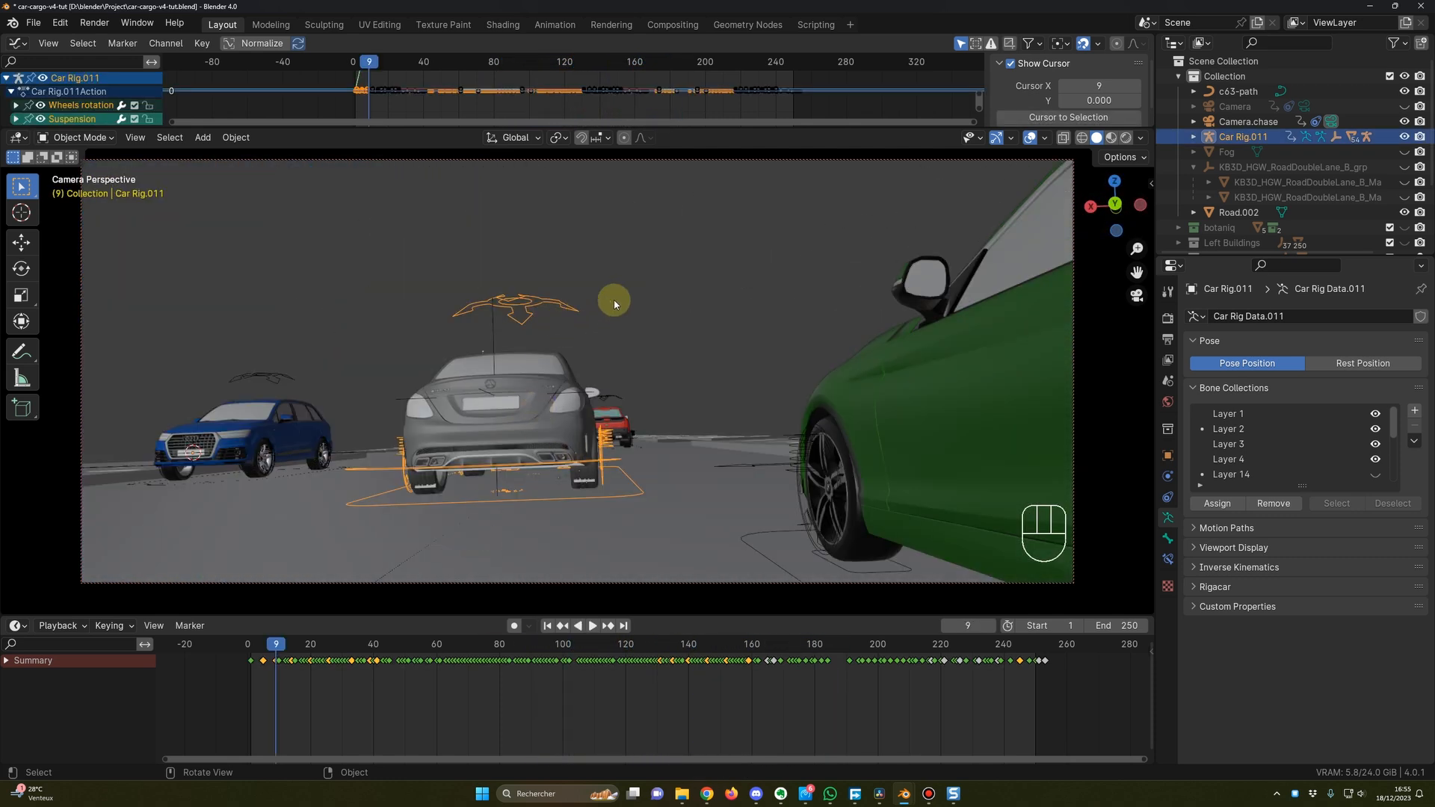
Select the grey car's rig, frame it outside the camera view and switch it to Pose Mode.
left_click(640, 300)
left_click(523, 307)
key("KP_0")
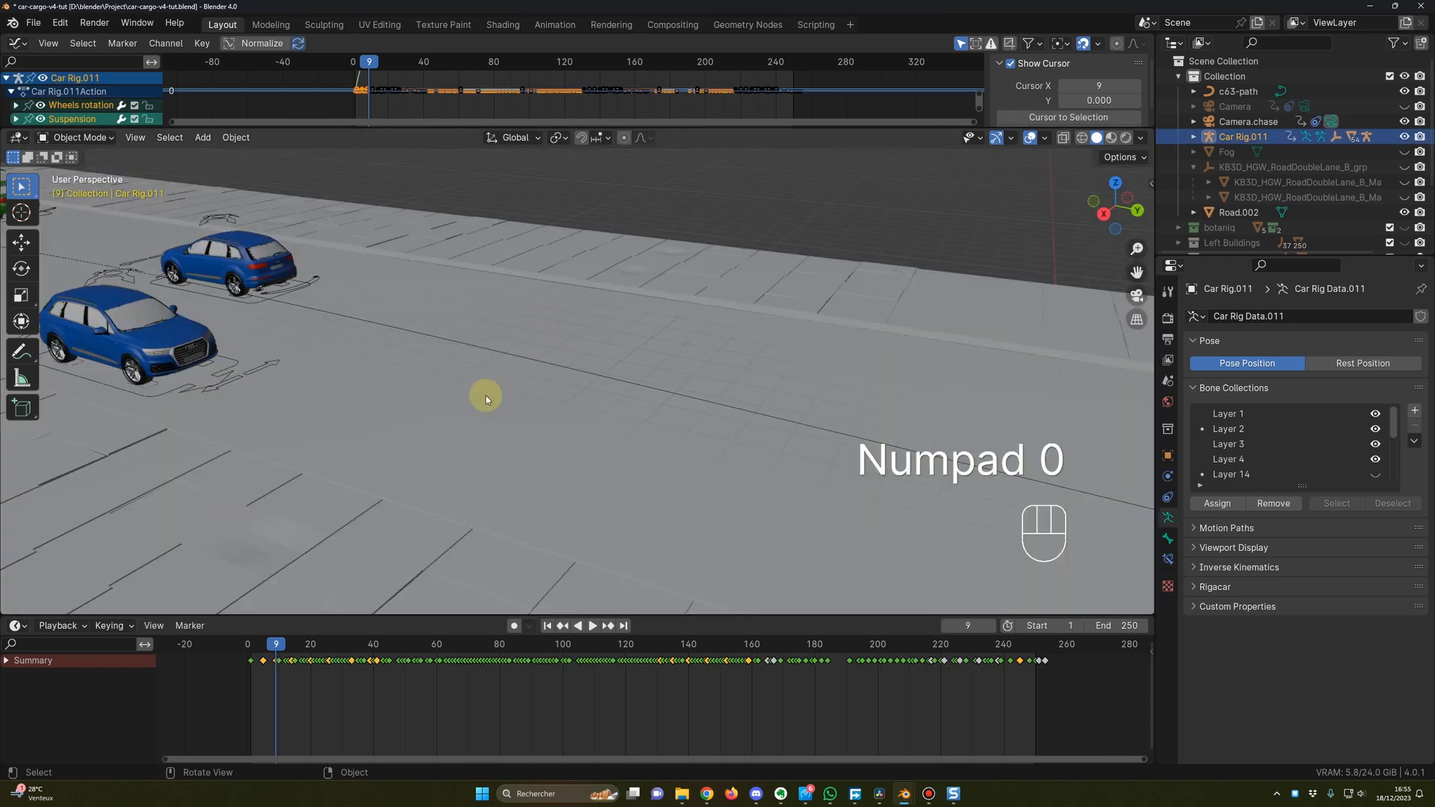
key("KP_Decimal")
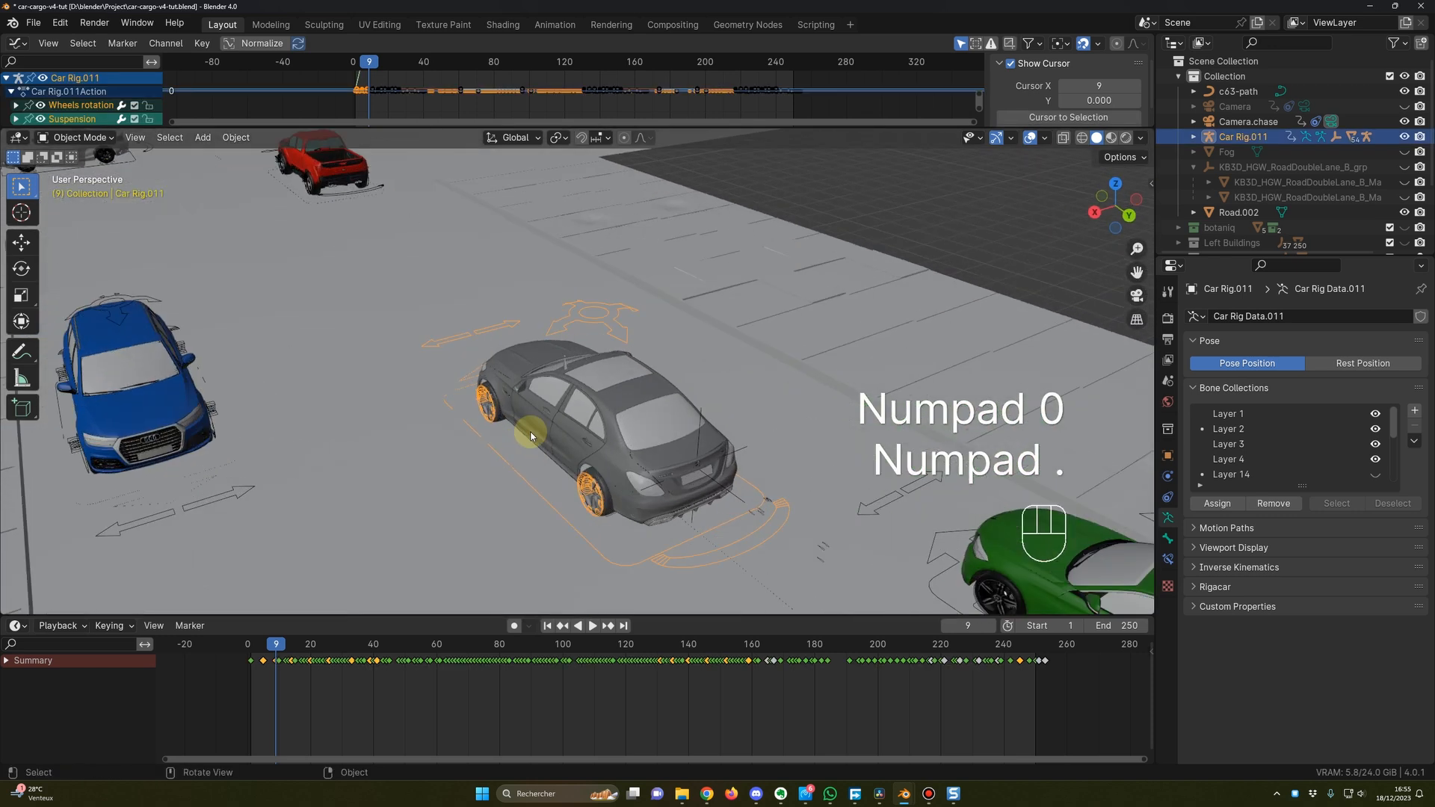
middle_click_drag(534, 423, 641, 297)
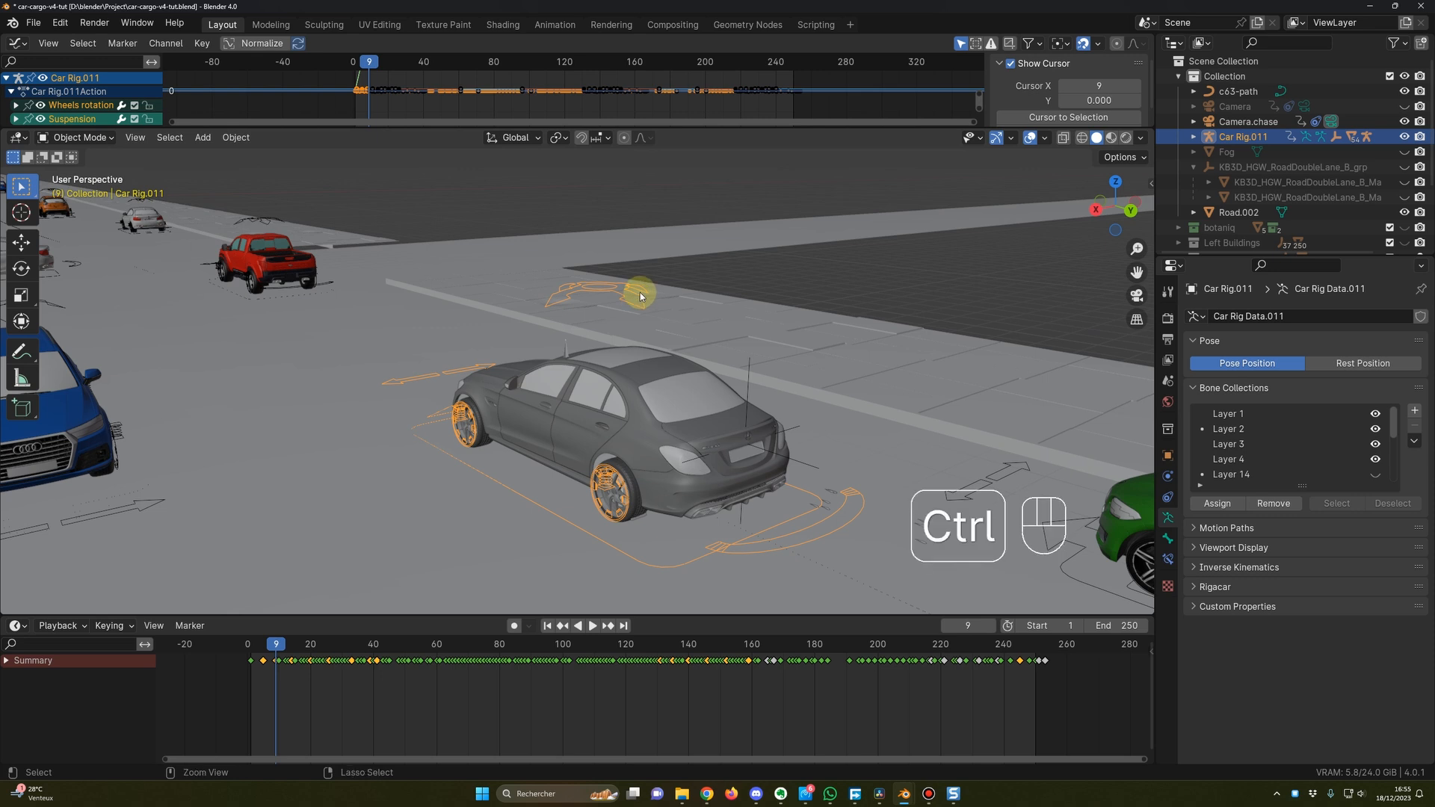
key("ctrl+Tab")
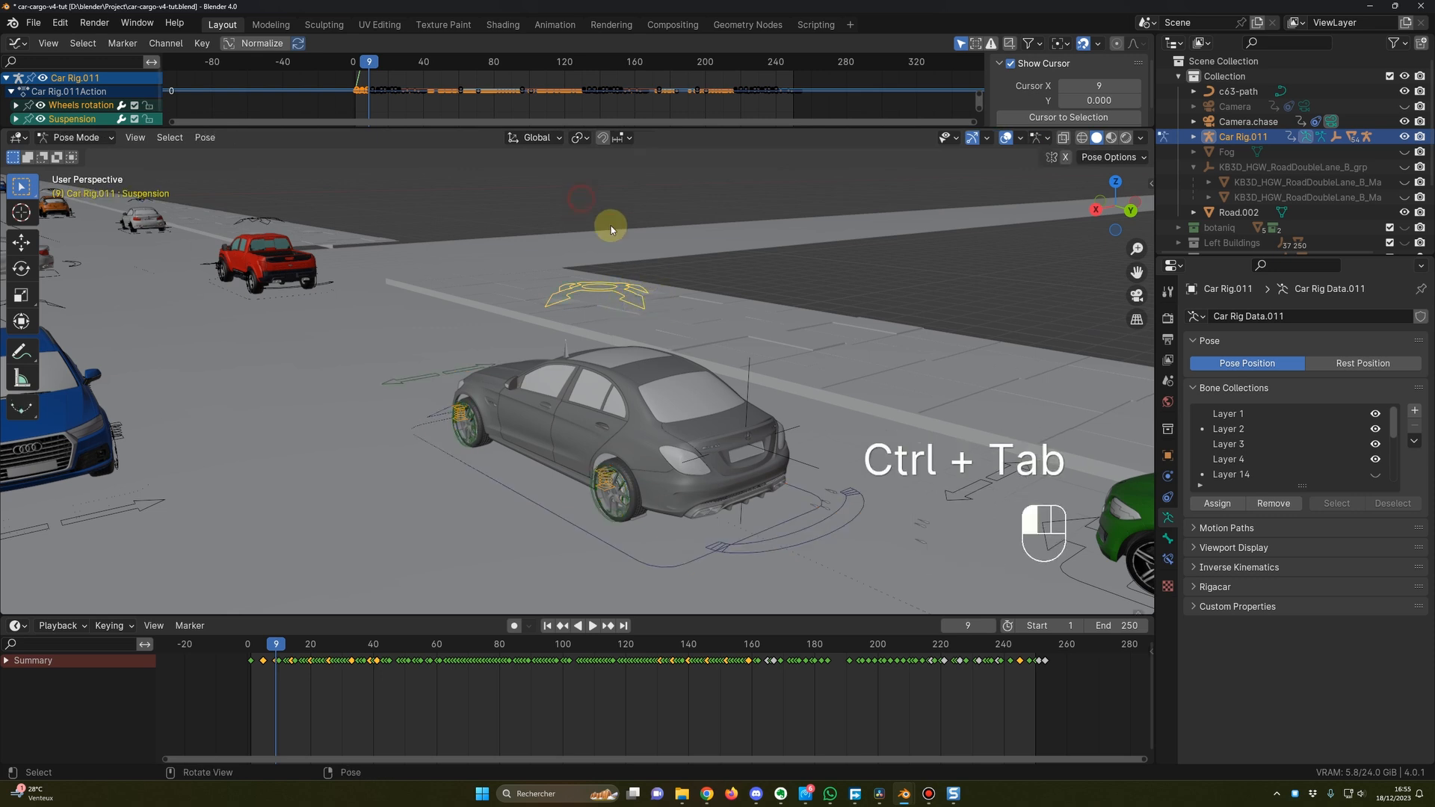
mouse_move(592, 346)
middle_mouse_down()
mouse_move(423, 350)
mouse_move(594, 350)
middle_mouse_up()
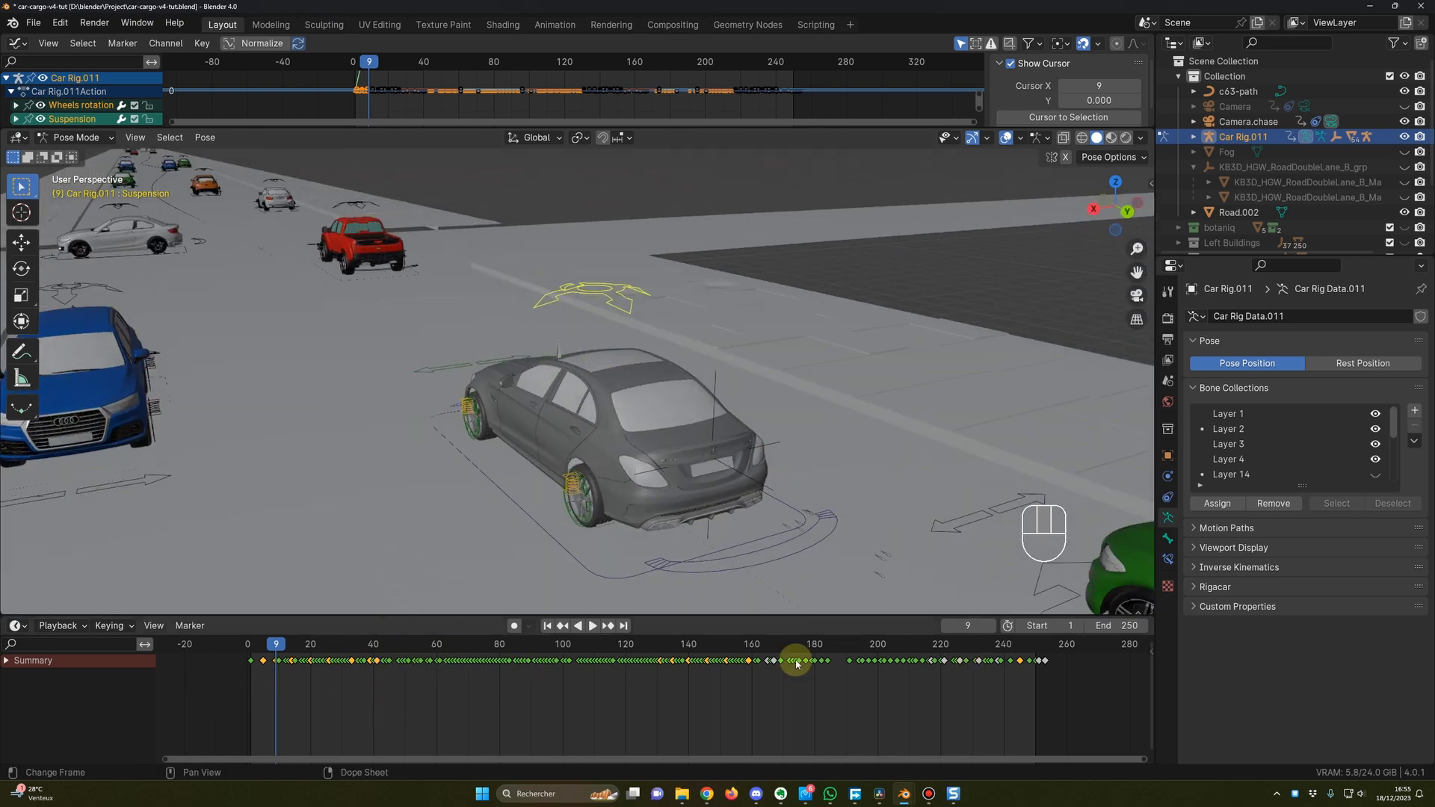
Filter the timeline channels by "sus" and select the suspension keyframe at frame 5.
left_click(79, 643)
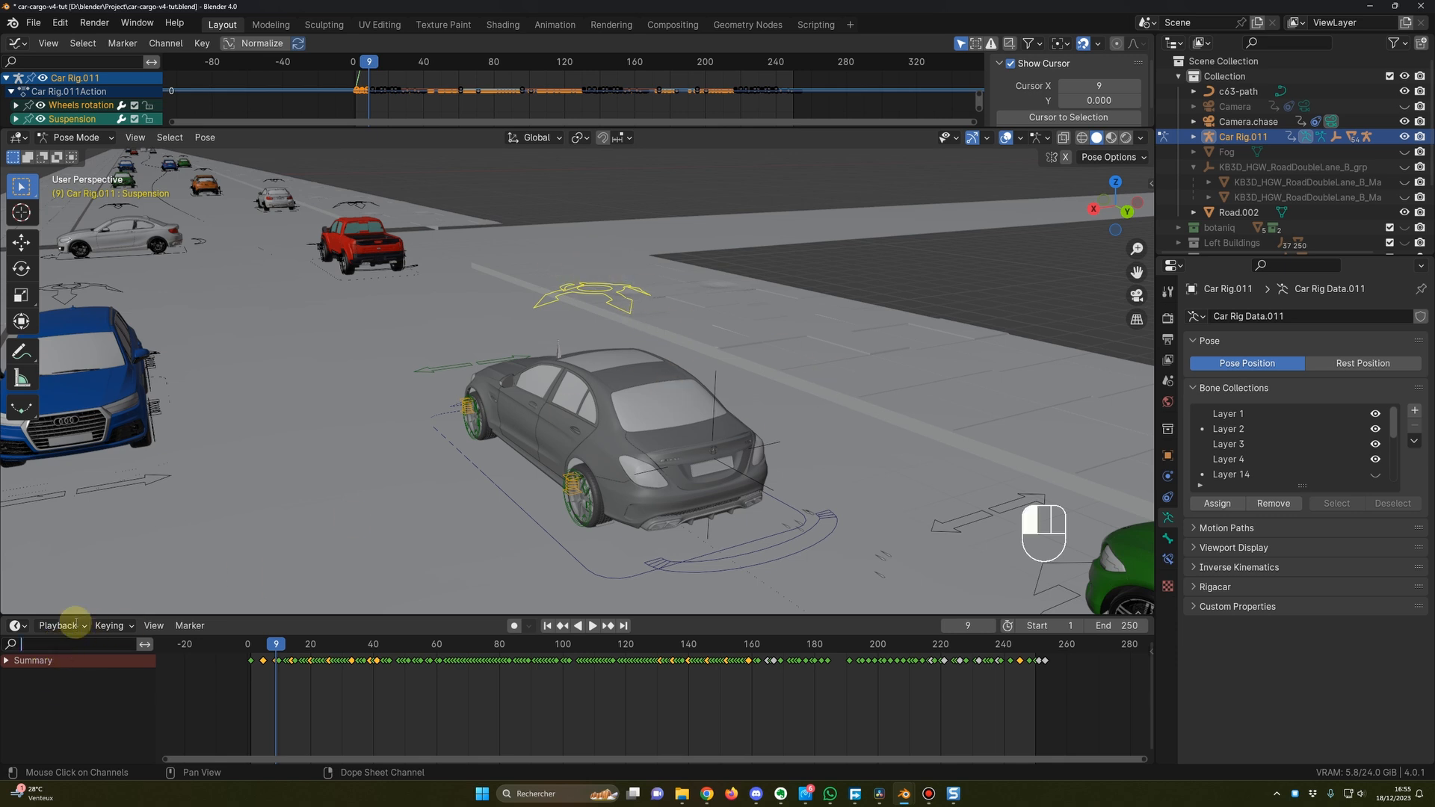
type("sus")
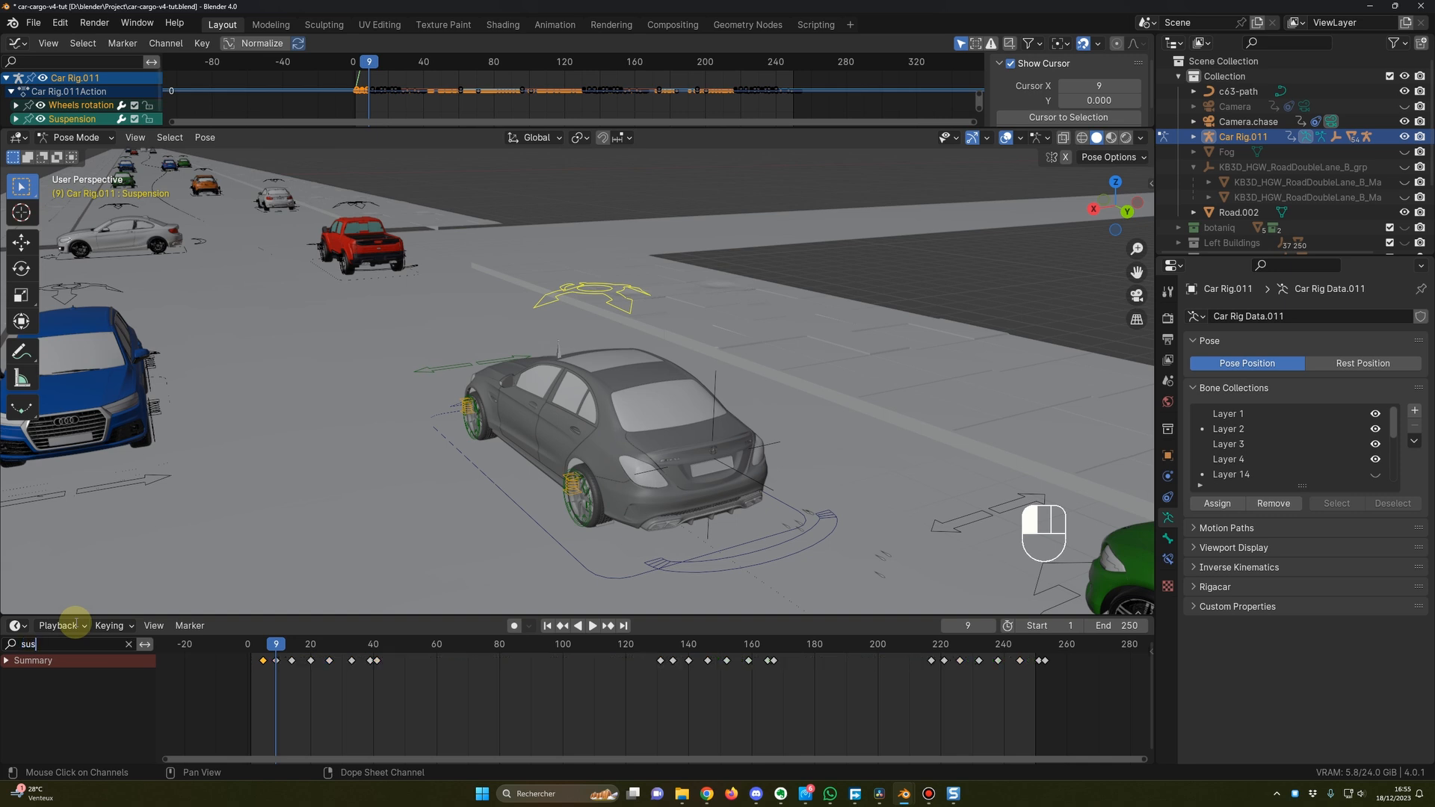
left_click_drag(309, 644, 261, 646)
left_click_drag(422, 669, 249, 657)
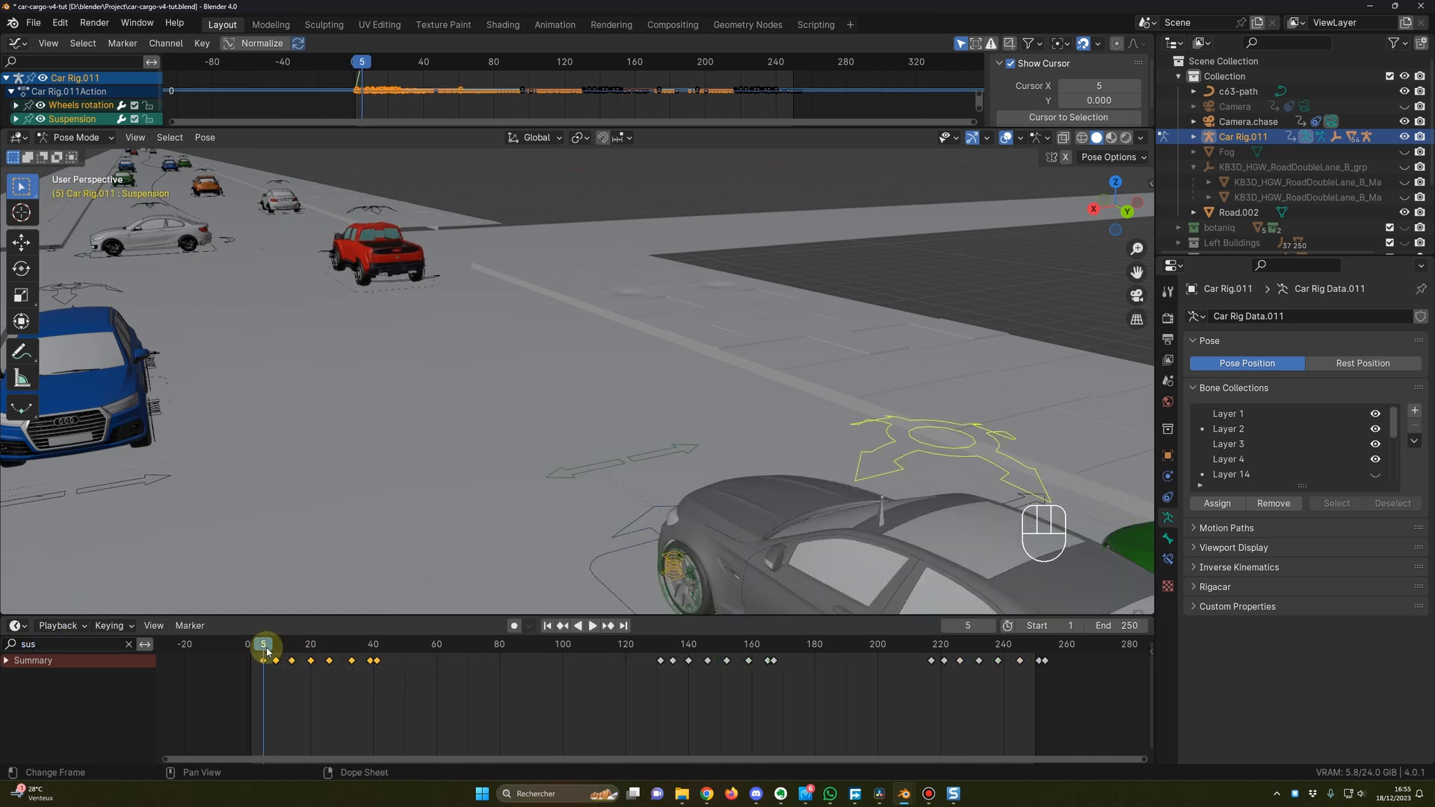
scroll(515, 506, "down", 2)
left_click(263, 661)
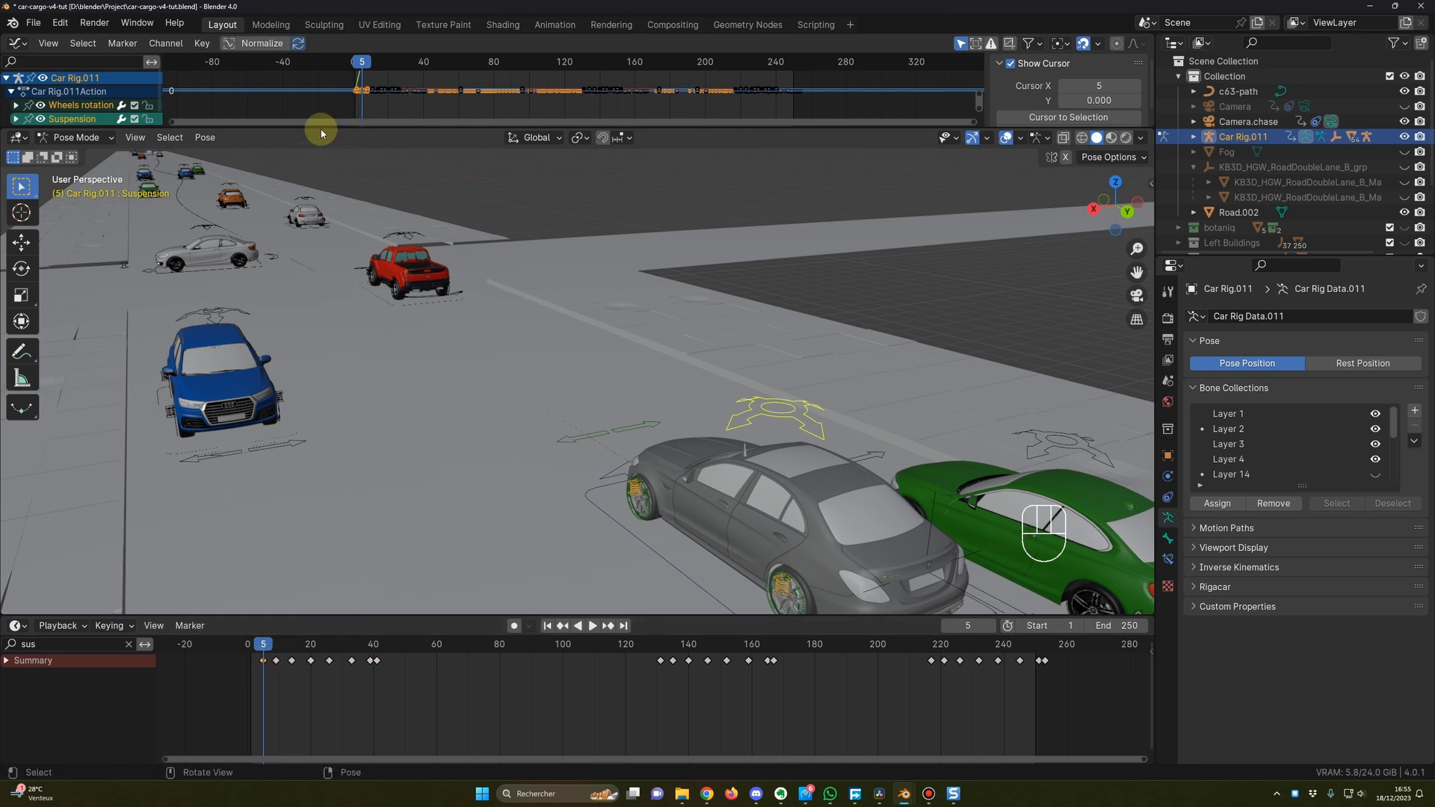
Join the Graph Editor area into the 3D viewport so the viewport fills the space above the timeline.
left_click_drag(304, 127, 332, 346)
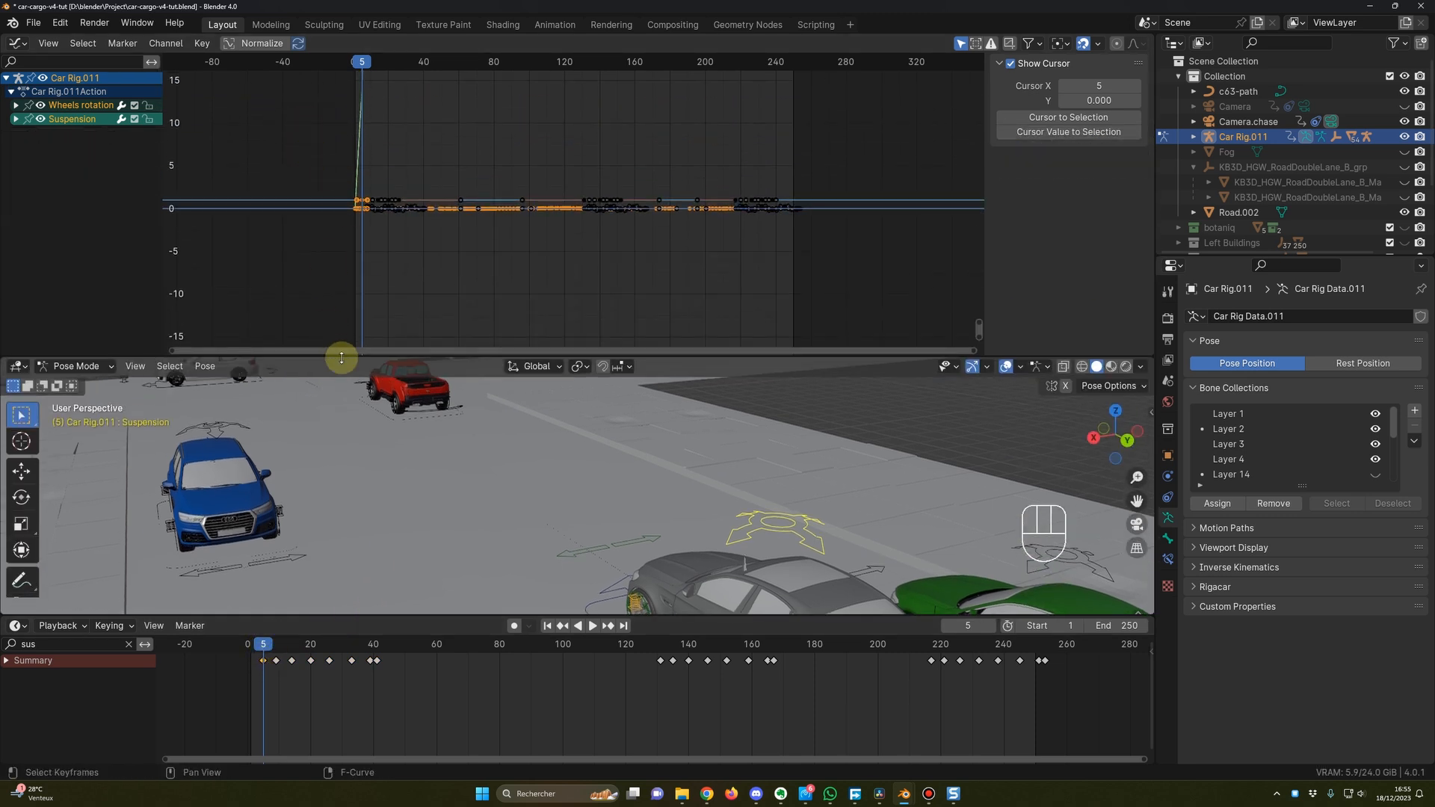
right_click(342, 358)
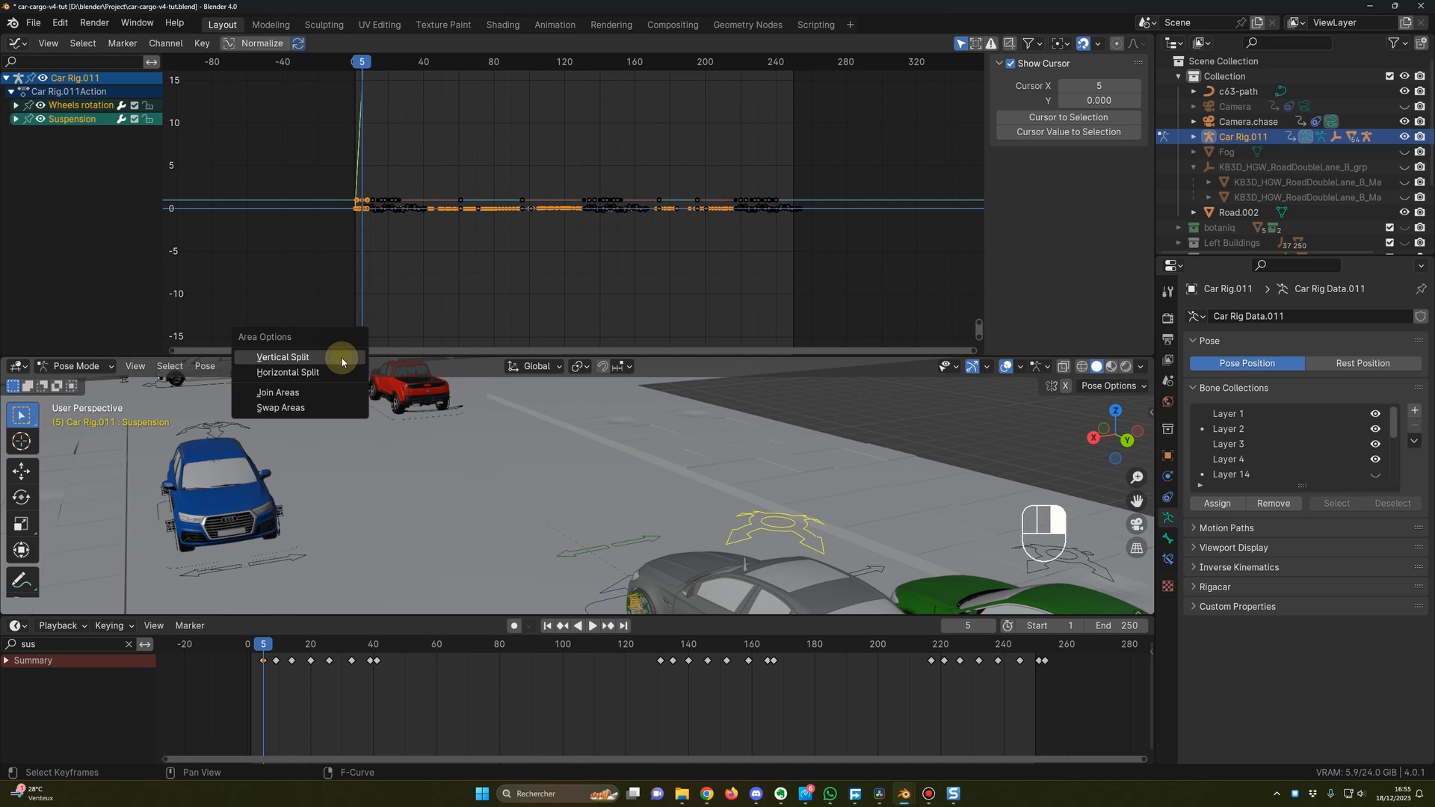
left_click(316, 394)
left_click(361, 239)
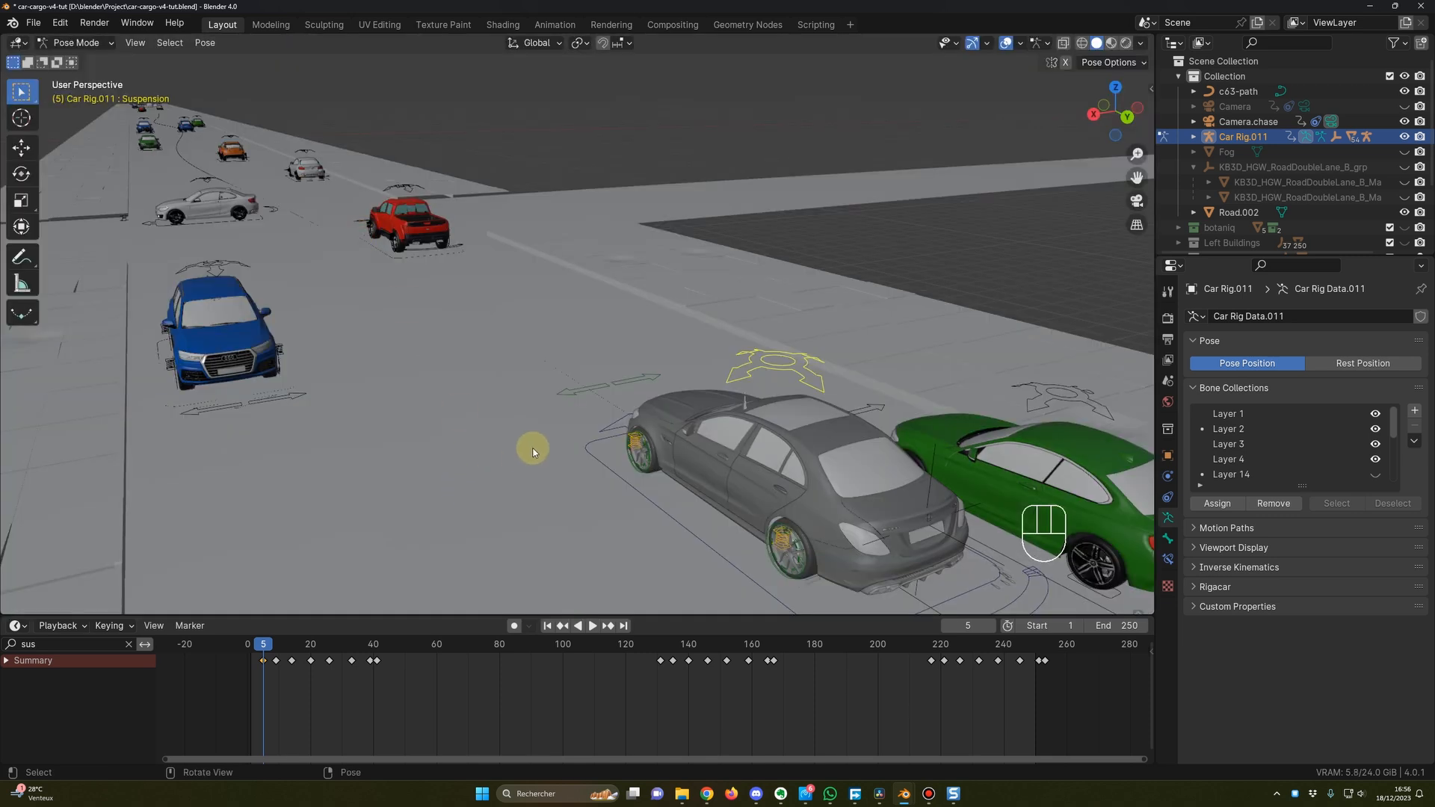
Show the transform values of the grey car's suspension bone and examine its Z location at frame 9.
key("n")
middle_click_drag(658, 513, 777, 347, "shift")
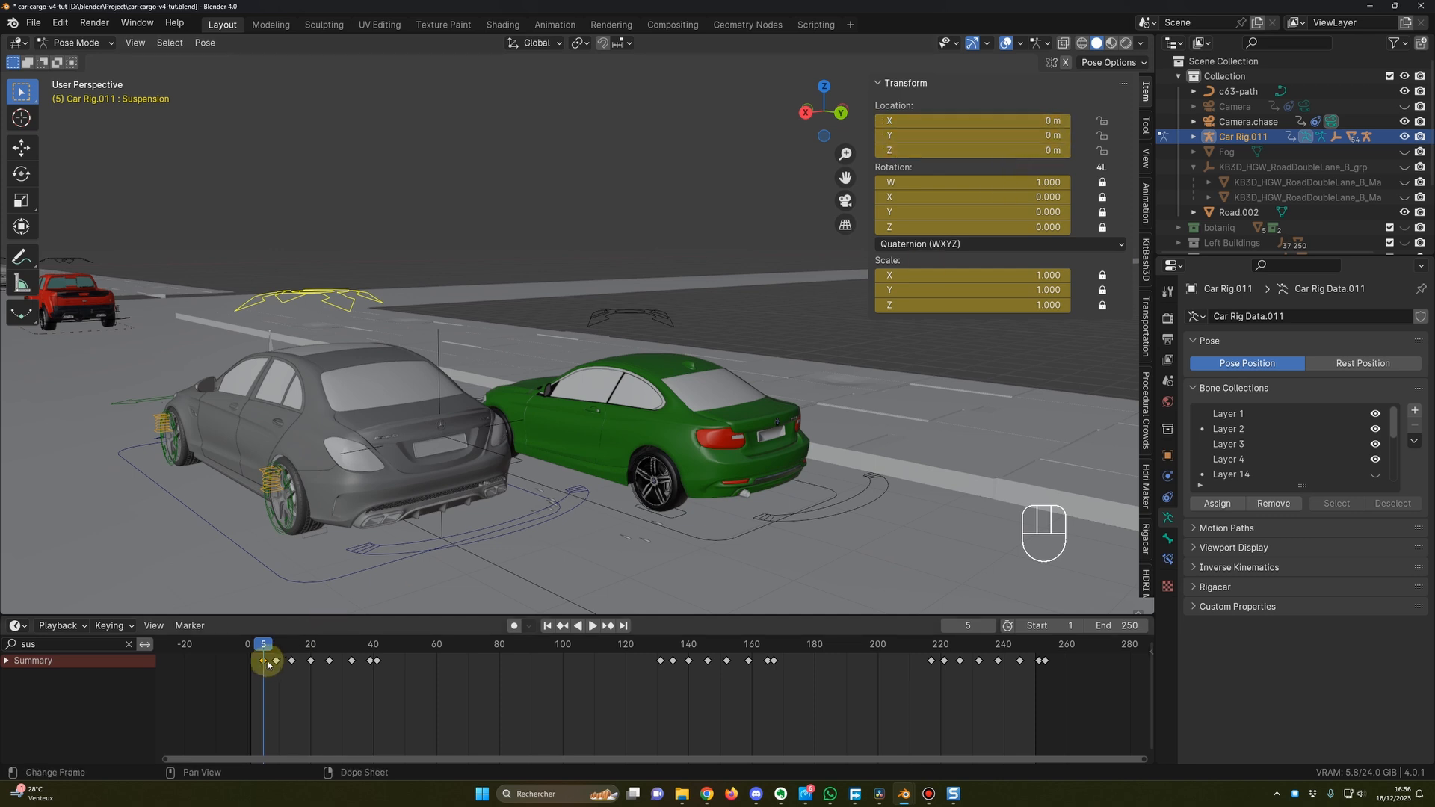
left_click_drag(265, 645, 277, 649)
middle_click_drag(282, 413, 364, 469, "shift")
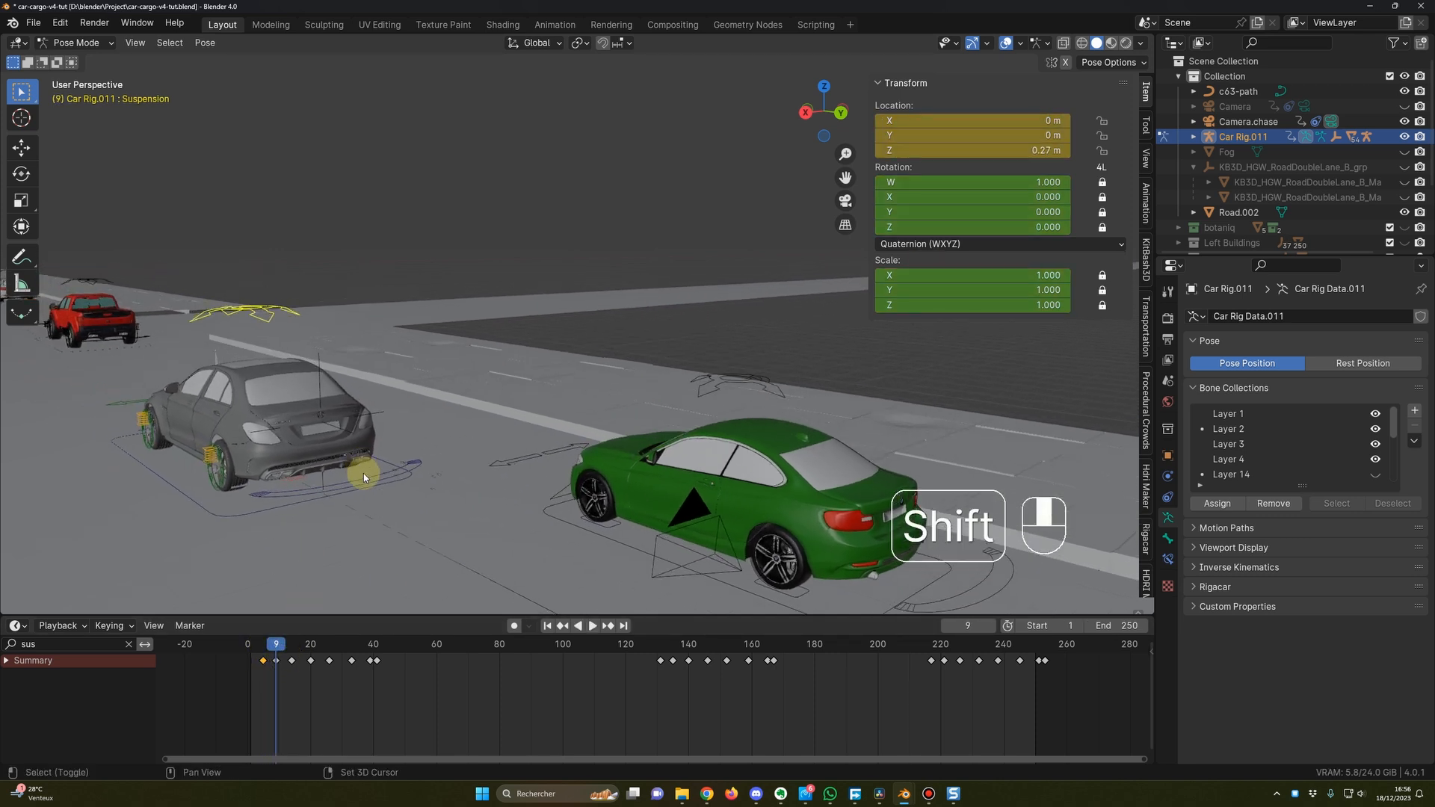
scroll(326, 472, "up", 1)
middle_click_drag(850, 370, 795, 339, "shift")
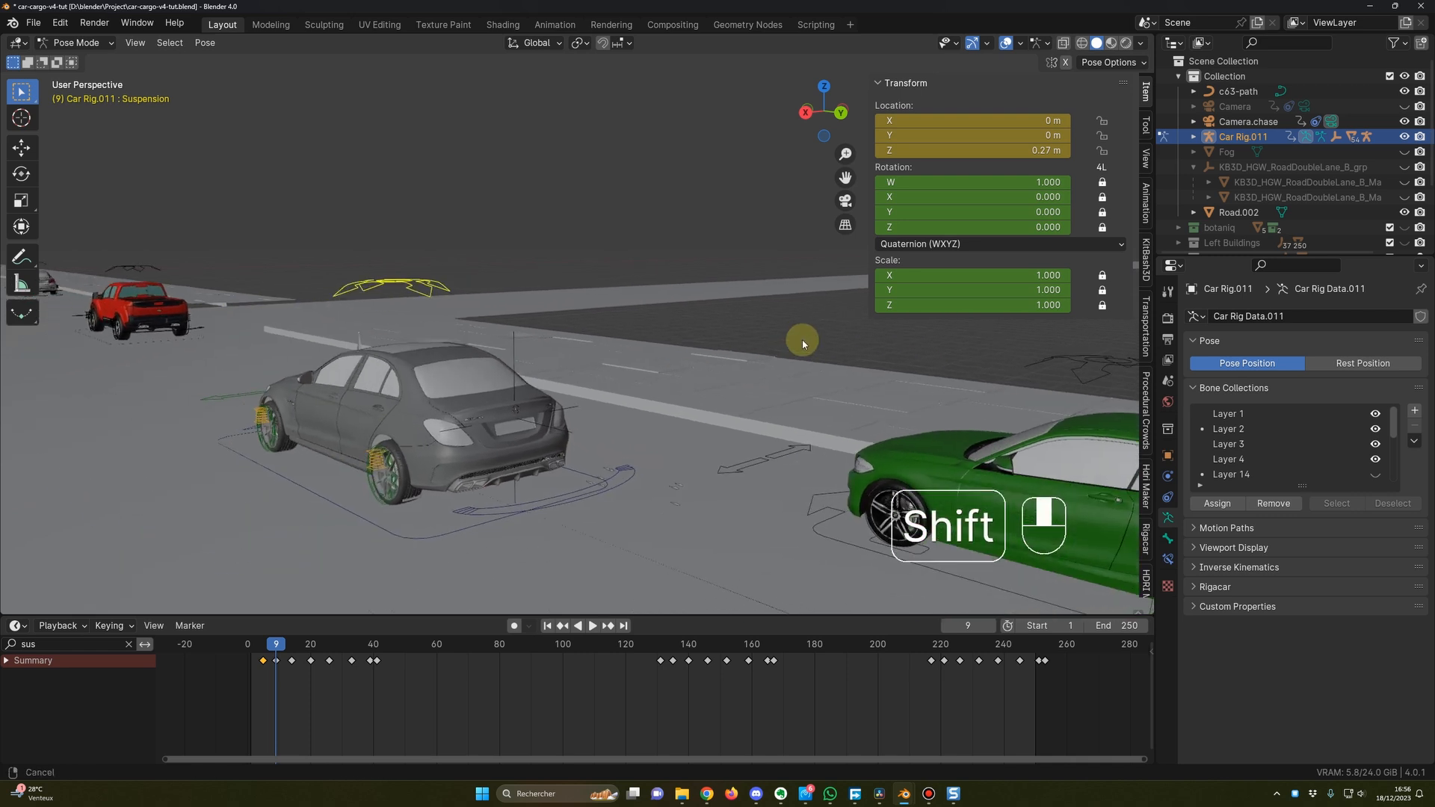
left_click_drag(1004, 154, 876, 164)
Replay the opening frames and compare the suspension bone's Z location at the frame 9 and frame 14 keyframes.
key("space")
left_click(269, 647)
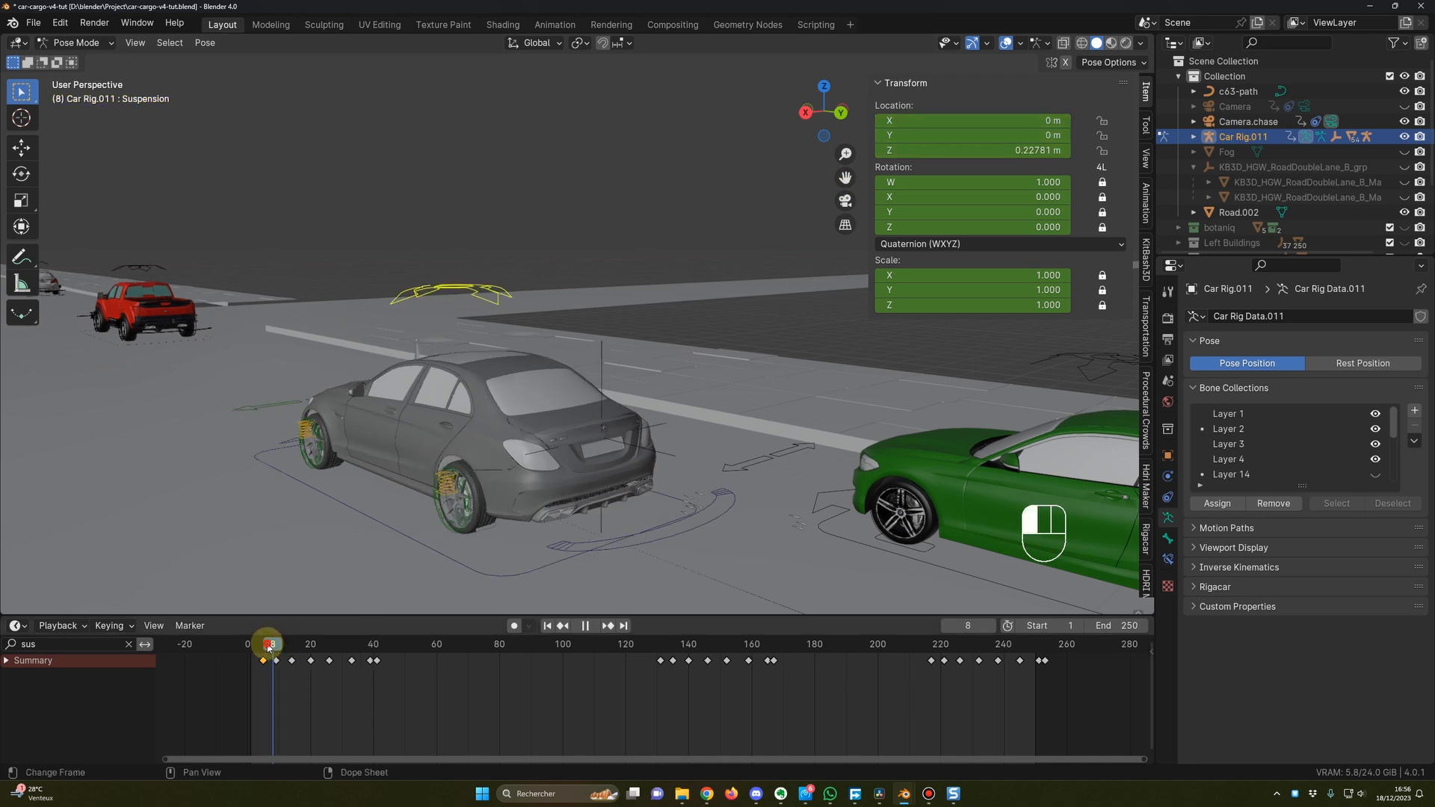
left_click_drag(276, 647, 277, 647)
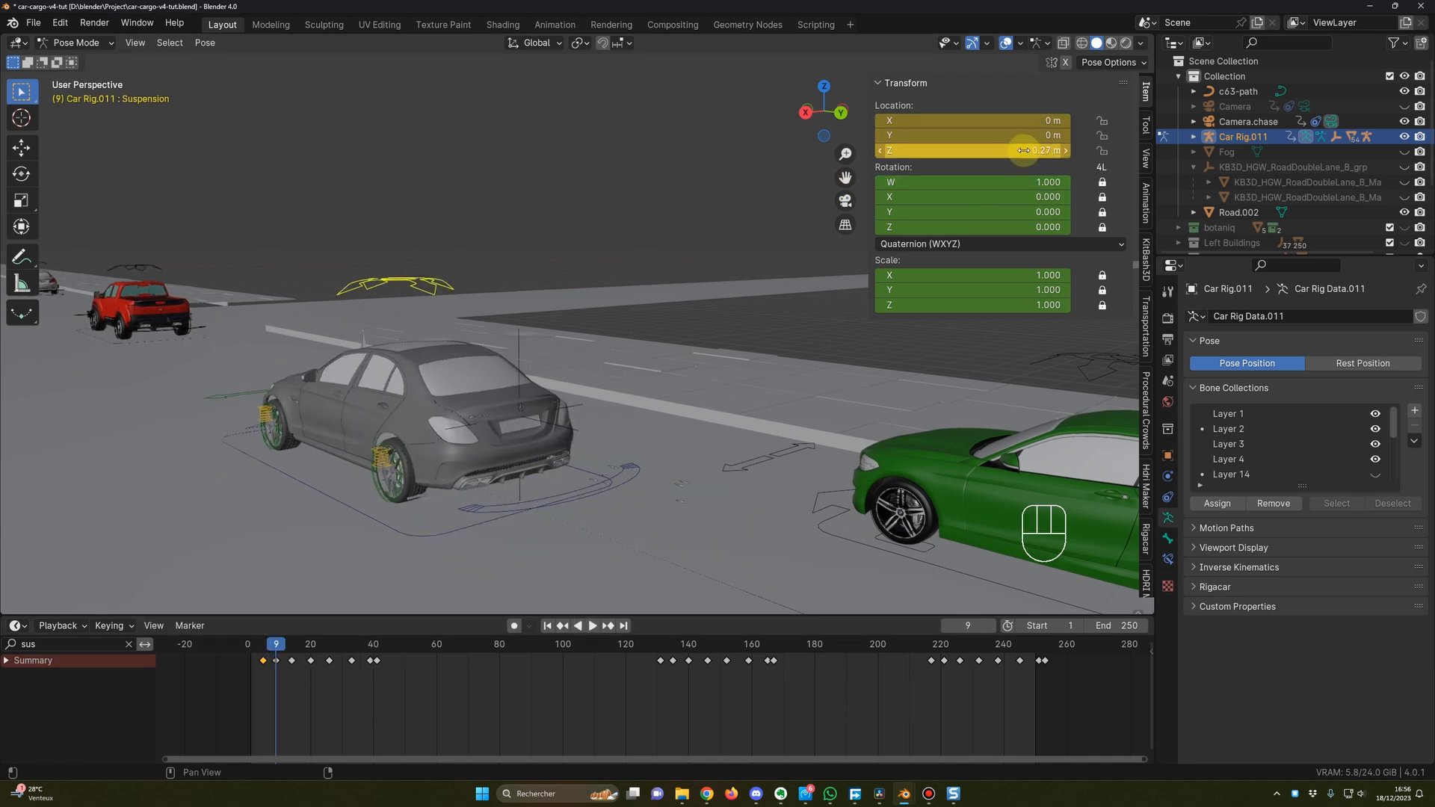
middle_click_drag(459, 479, 478, 464)
left_click_drag(278, 645, 292, 648)
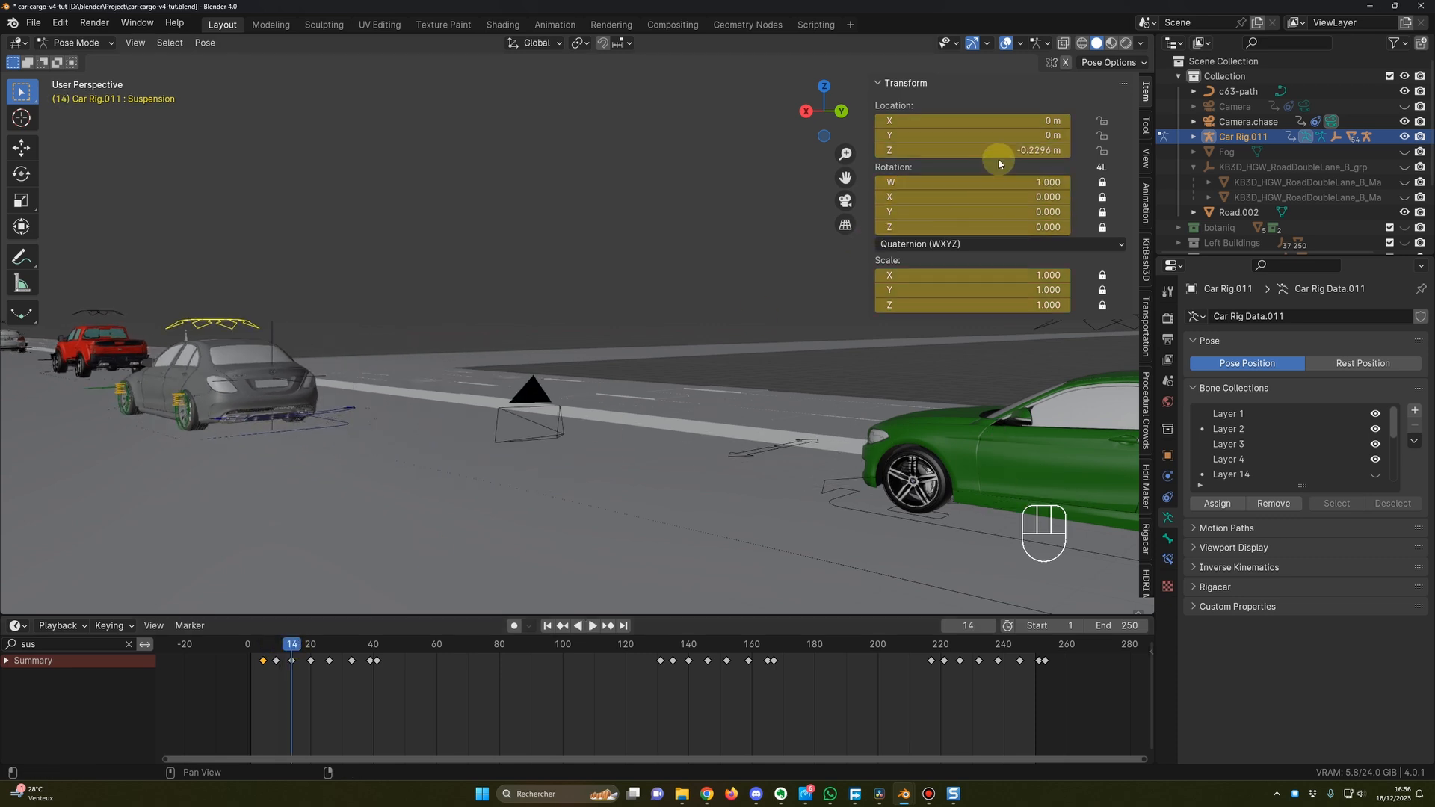
middle_click_drag(791, 325, 691, 493, "shift")
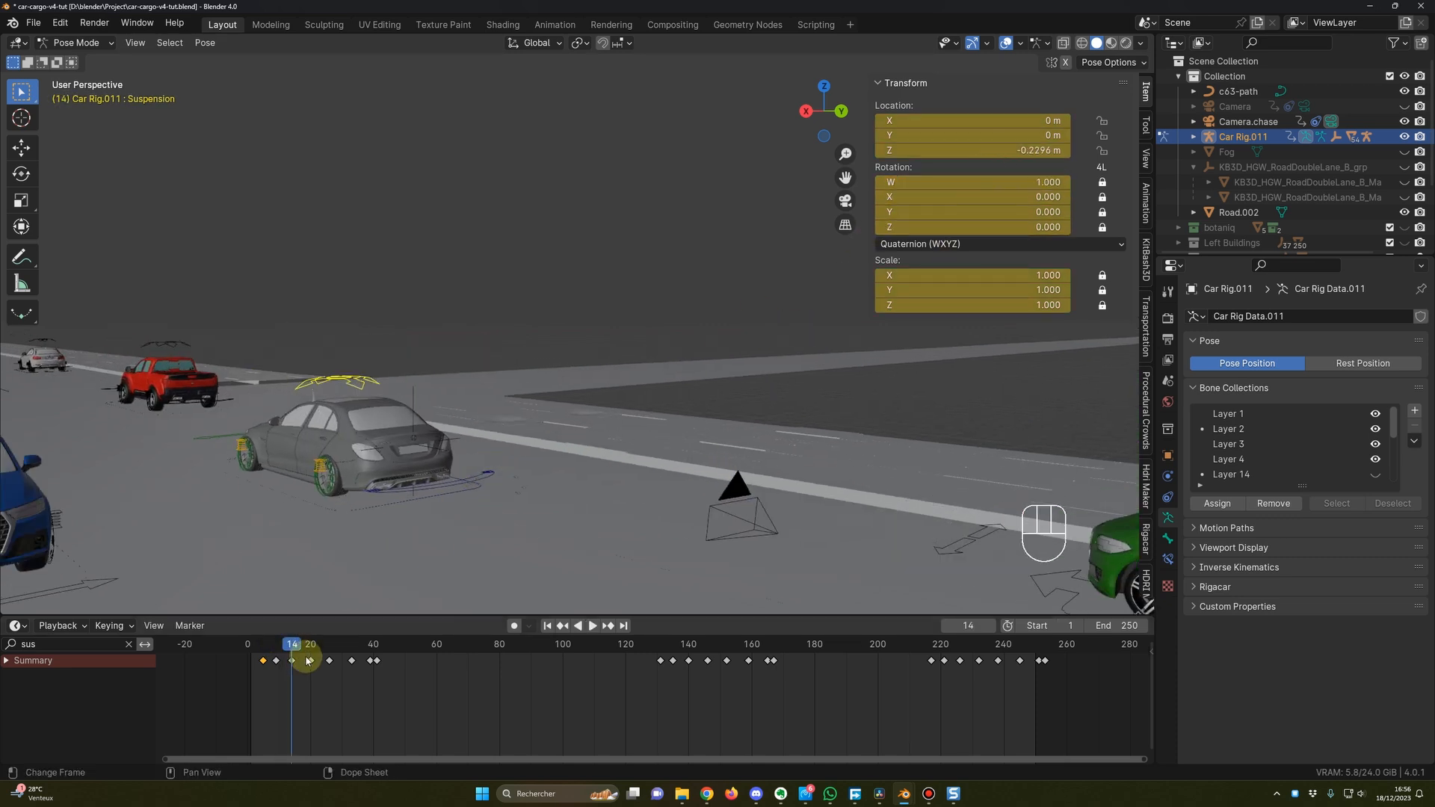
Annotate the viewport beside the grey car with alternating, shrinking up and down arrows illustrating the suspension bounce.
left_click(24, 260)
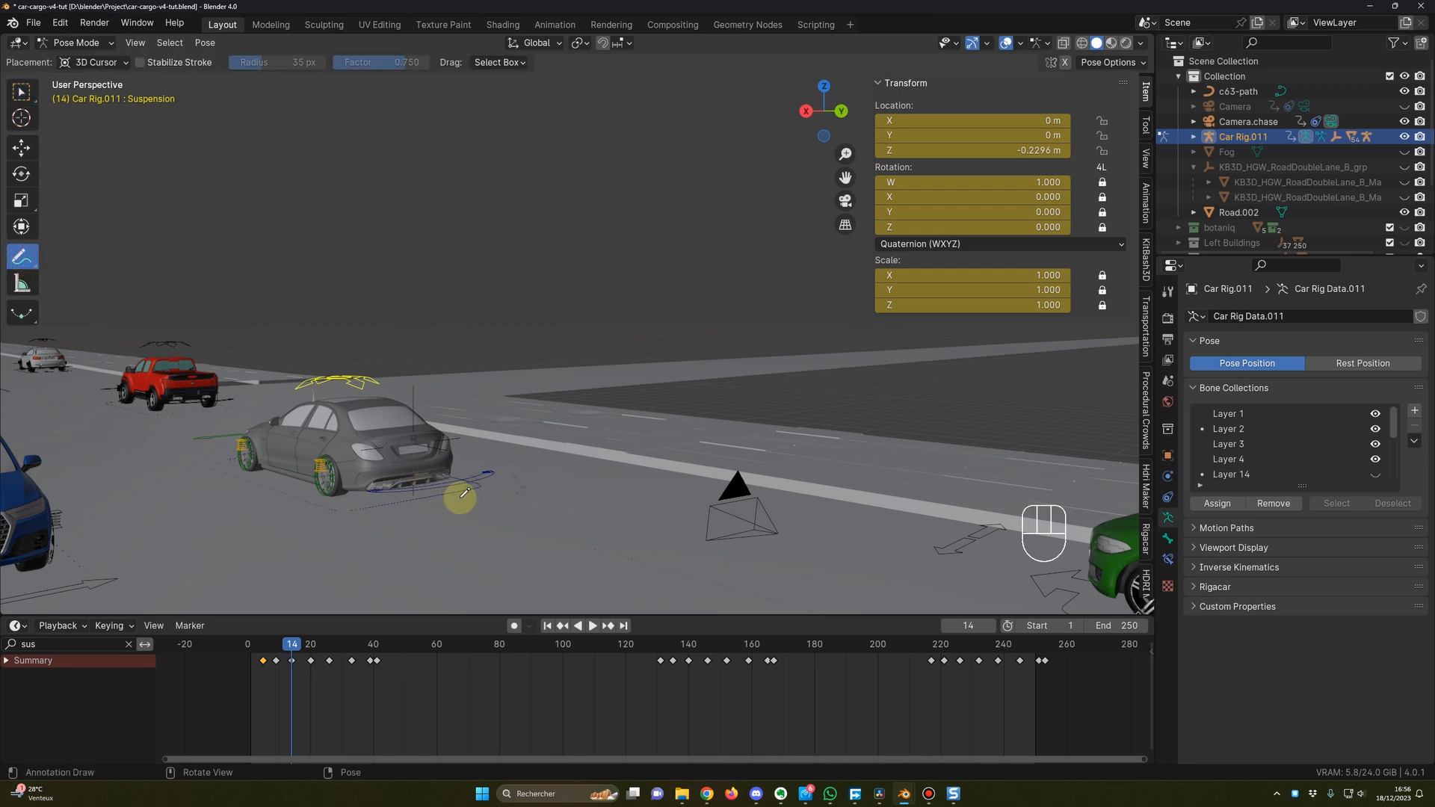
mouse_move(460, 495)
left_mouse_down()
mouse_move(458, 404)
mouse_move(471, 397)
left_mouse_up()
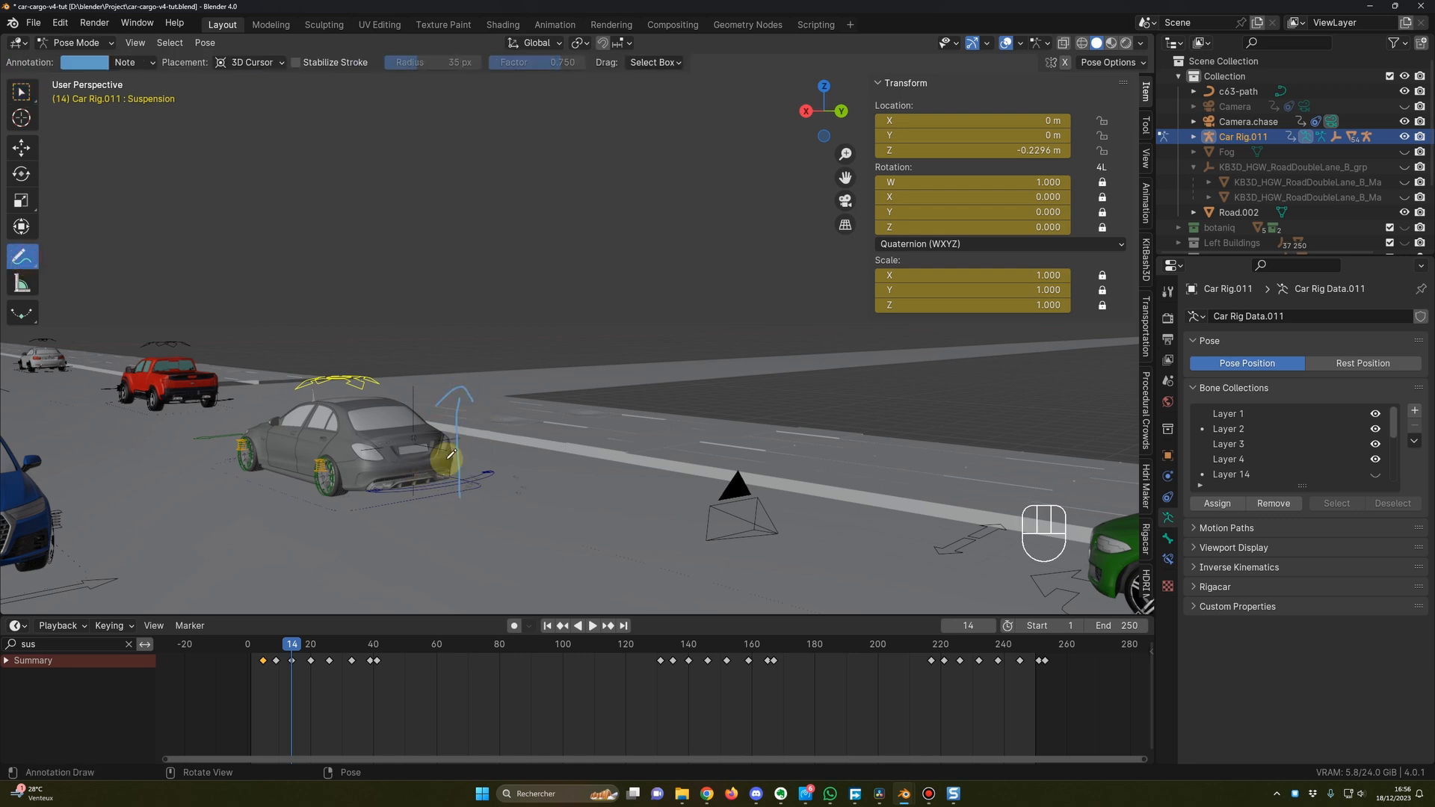
mouse_move(487, 514)
left_mouse_down()
mouse_move(520, 516)
mouse_move(546, 467)
left_mouse_up()
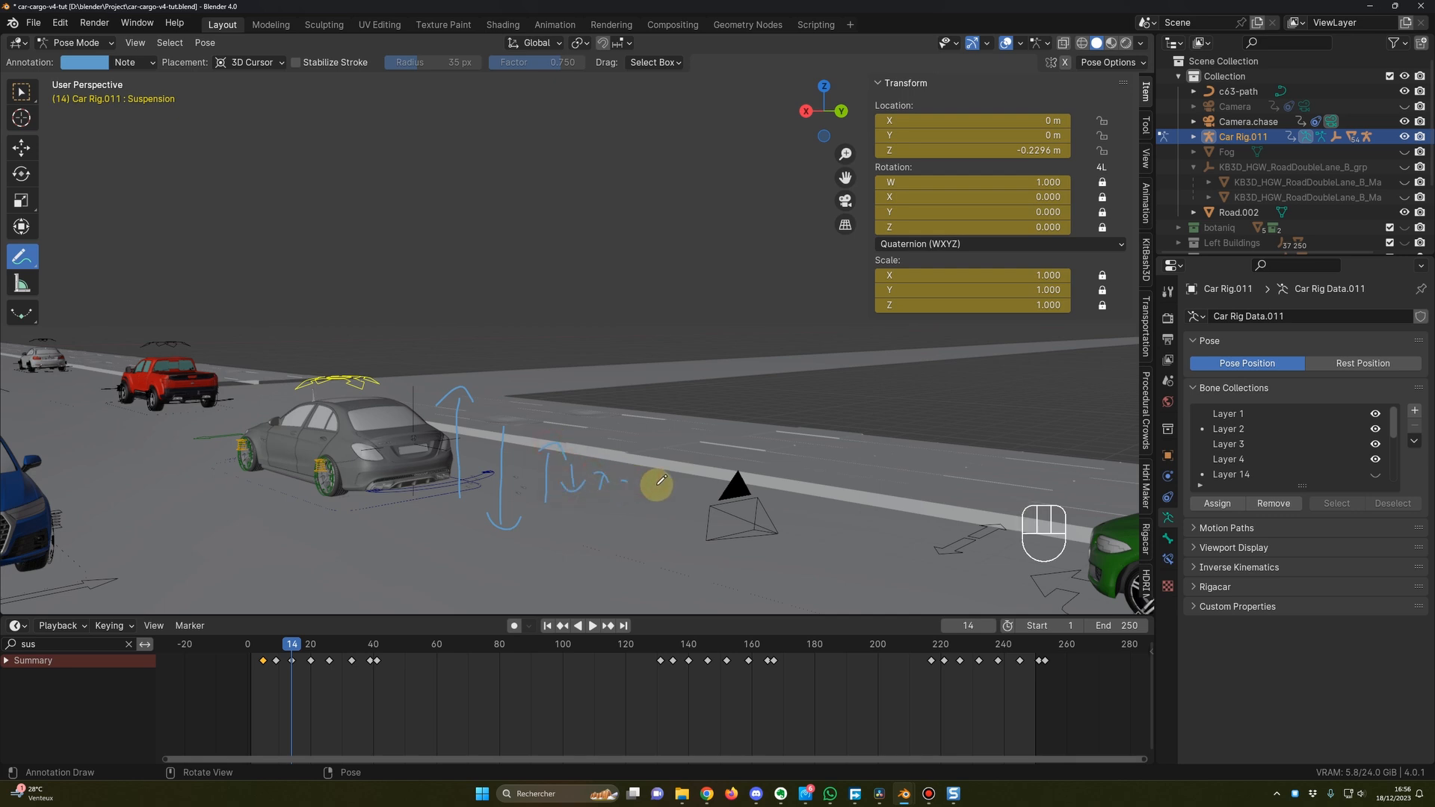
Scrub through the suspension keyframes at frames 9, 14 and 20 to examine the alternating Z location.
key("space")
left_click(263, 645)
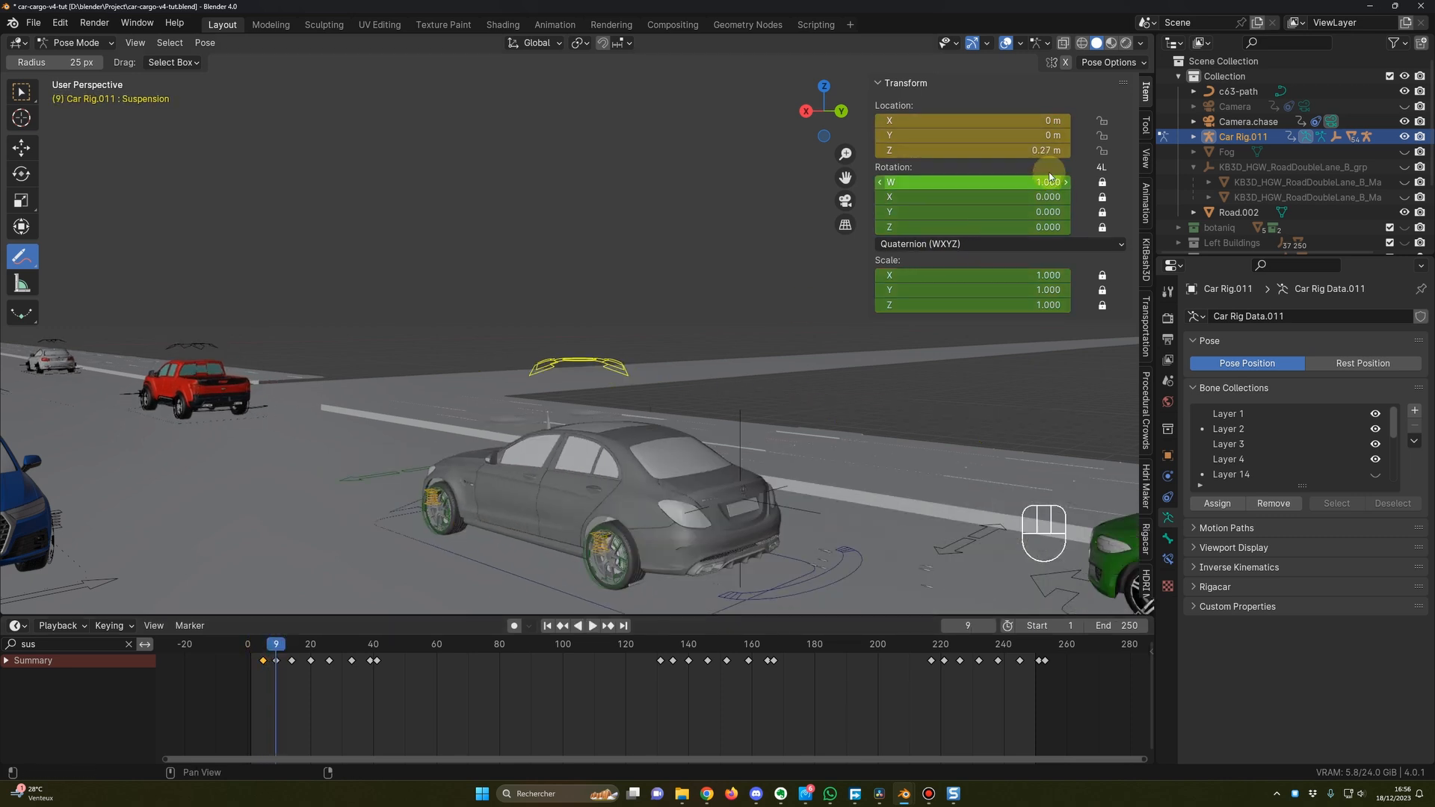
left_click_drag(282, 650, 293, 657)
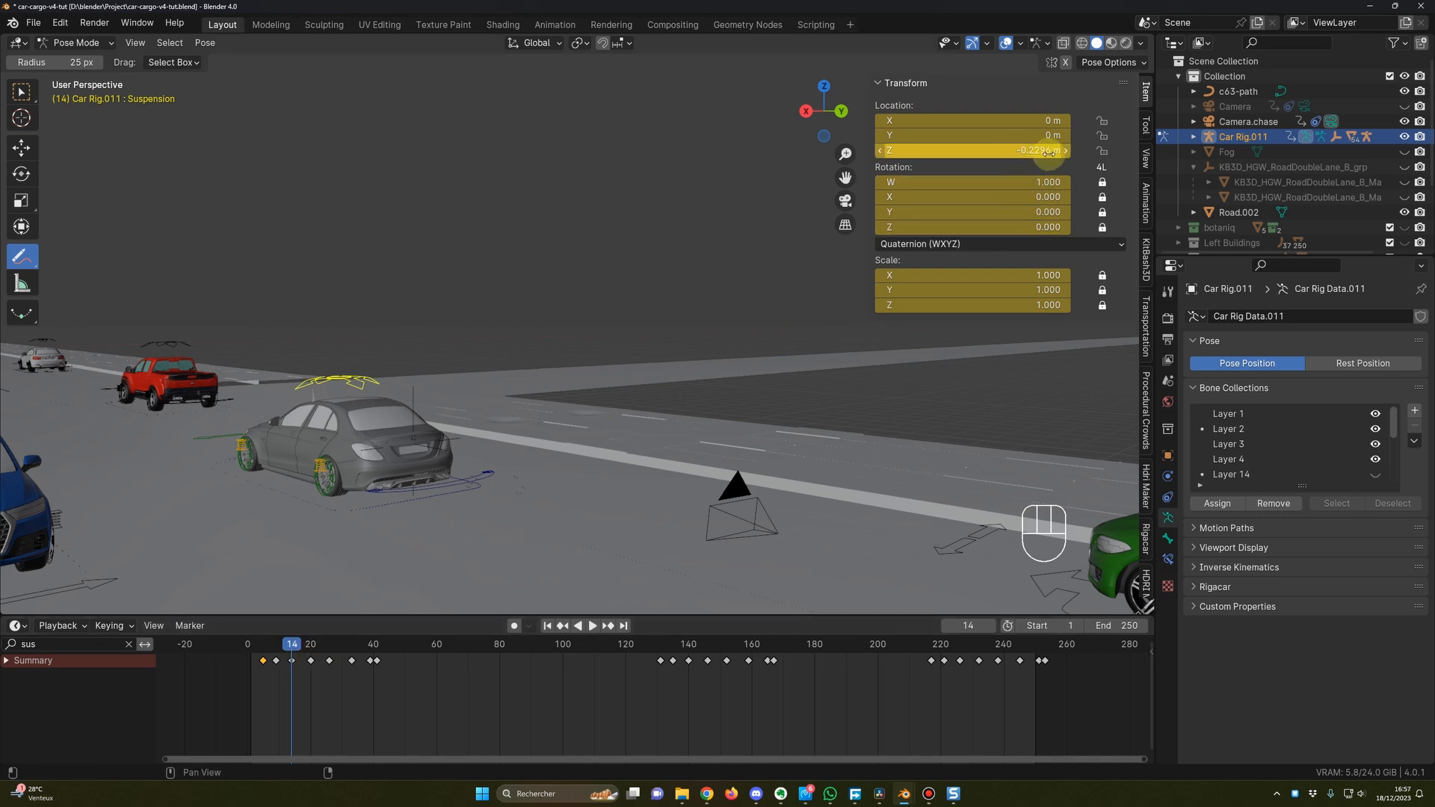
left_click_drag(289, 646, 311, 656)
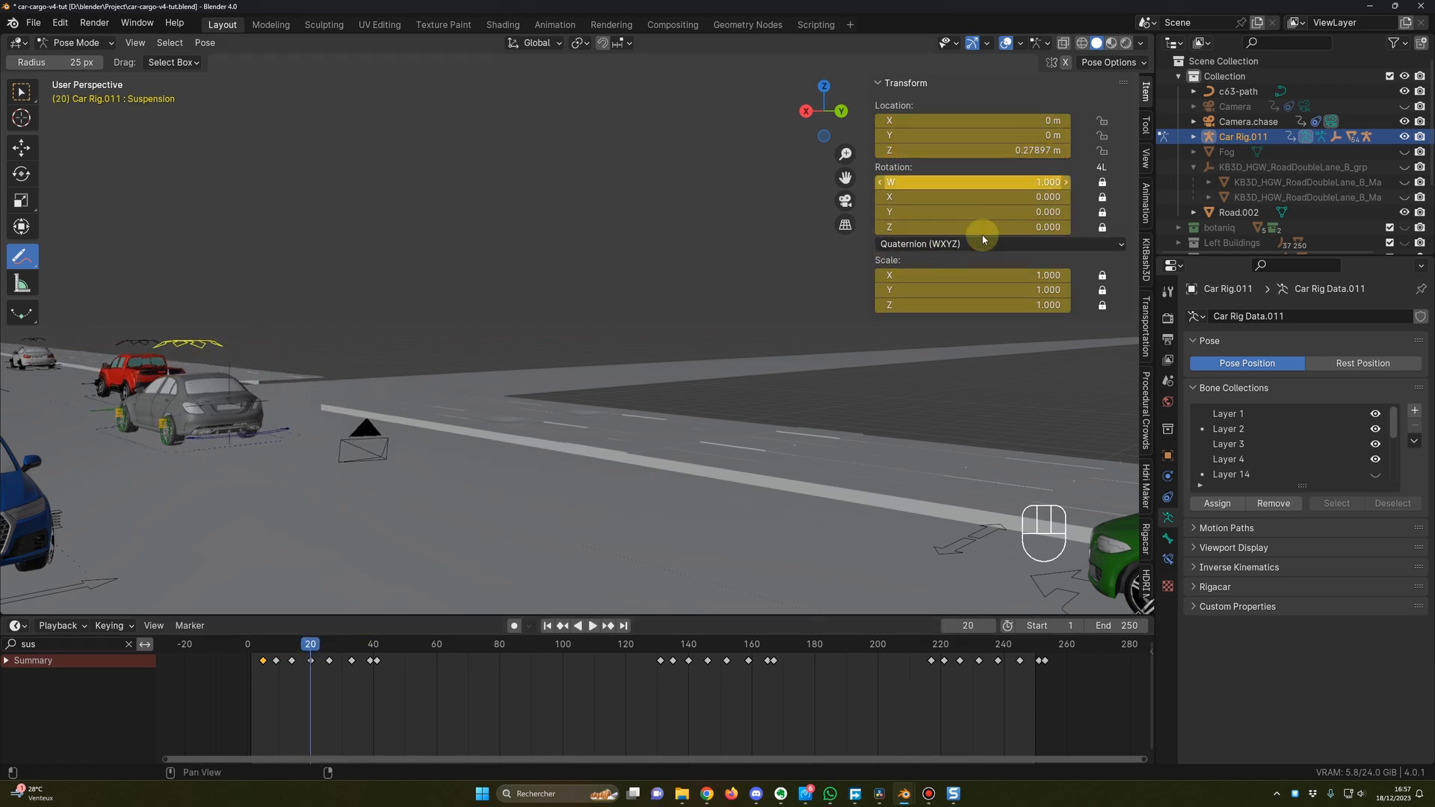
Examine the suspension keyframes at frames 26, 33, 39 and 41, centring the view on the grey car.
key("space")
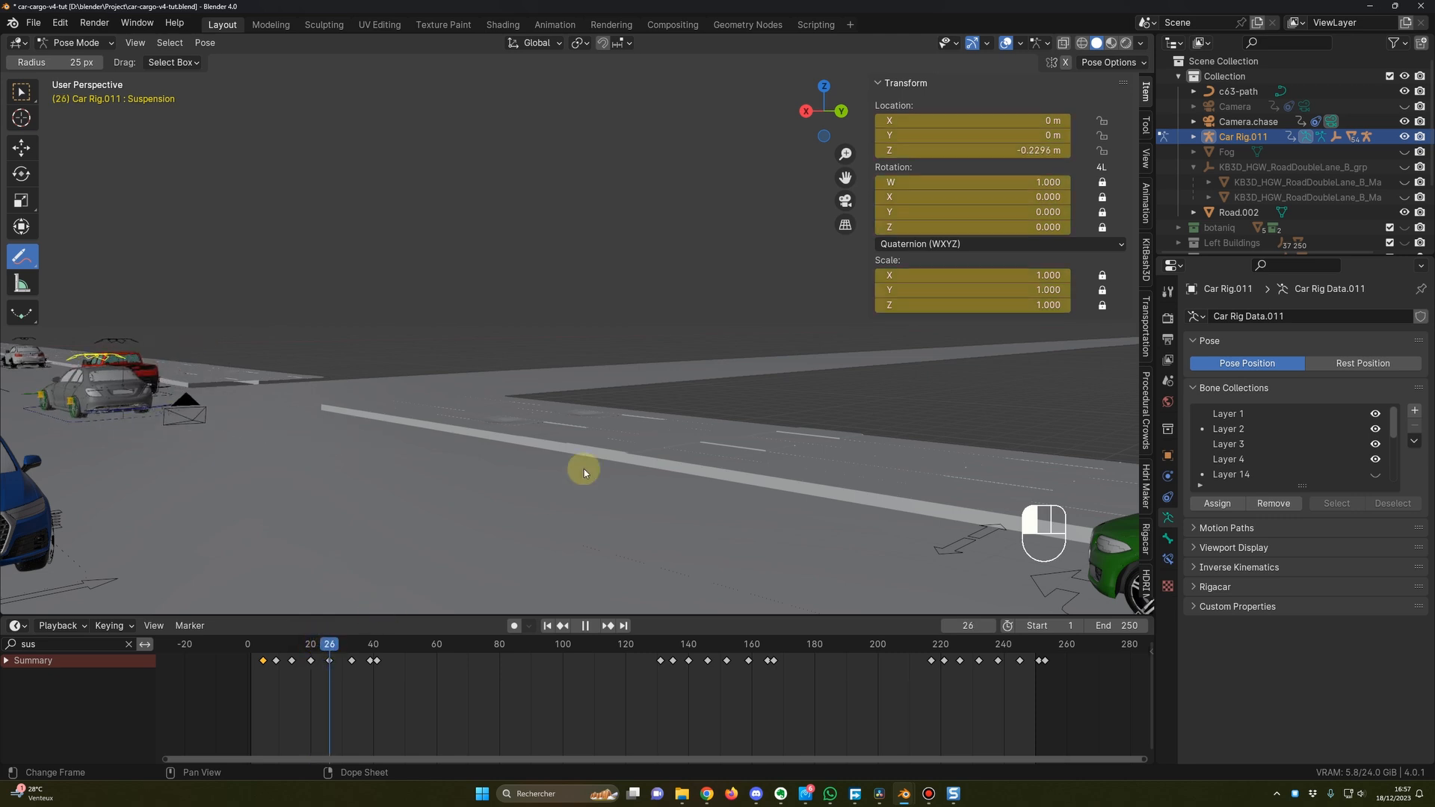
left_click_drag(329, 642, 352, 652)
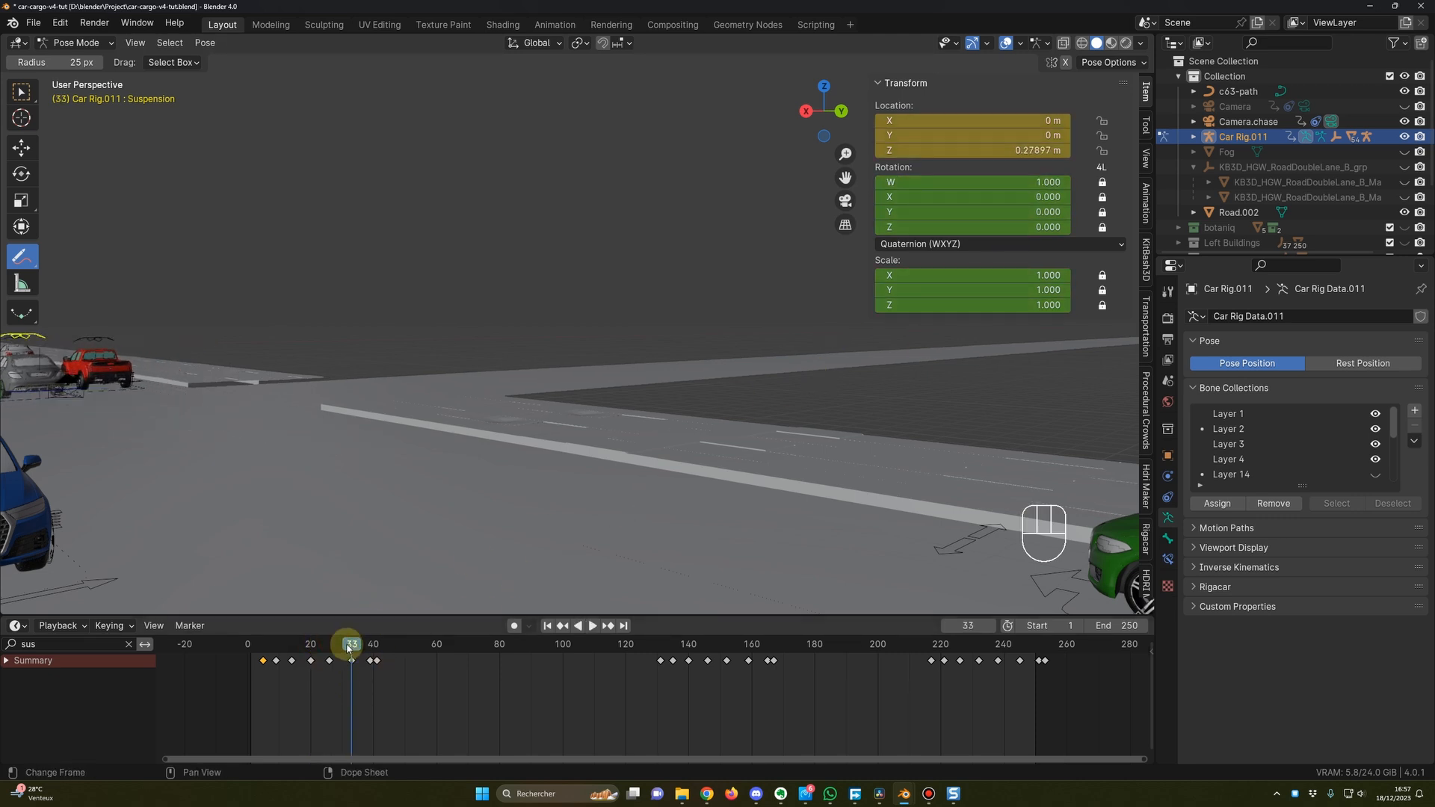
key("space")
key("space")
key("KP_Decimal")
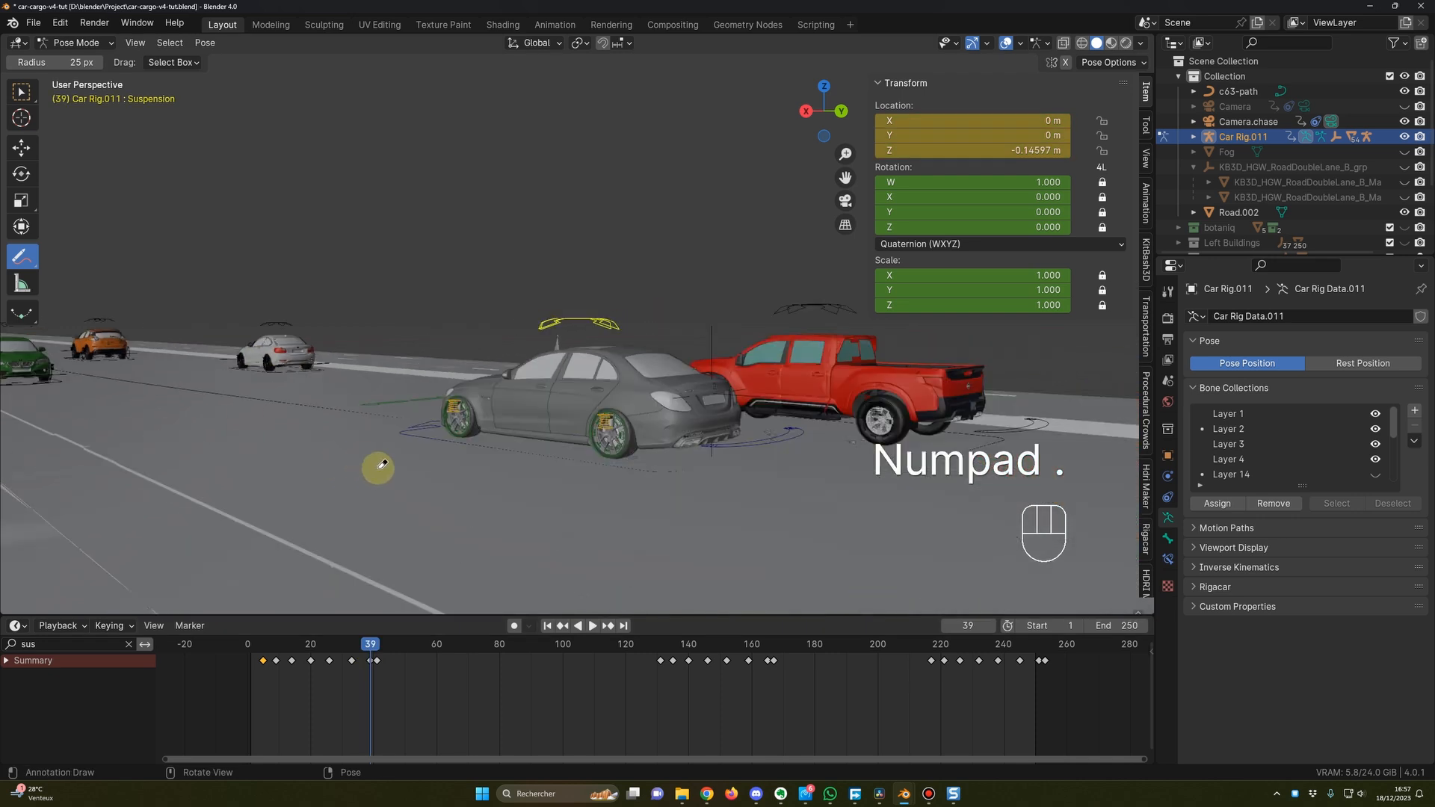
left_click_drag(368, 644, 378, 649)
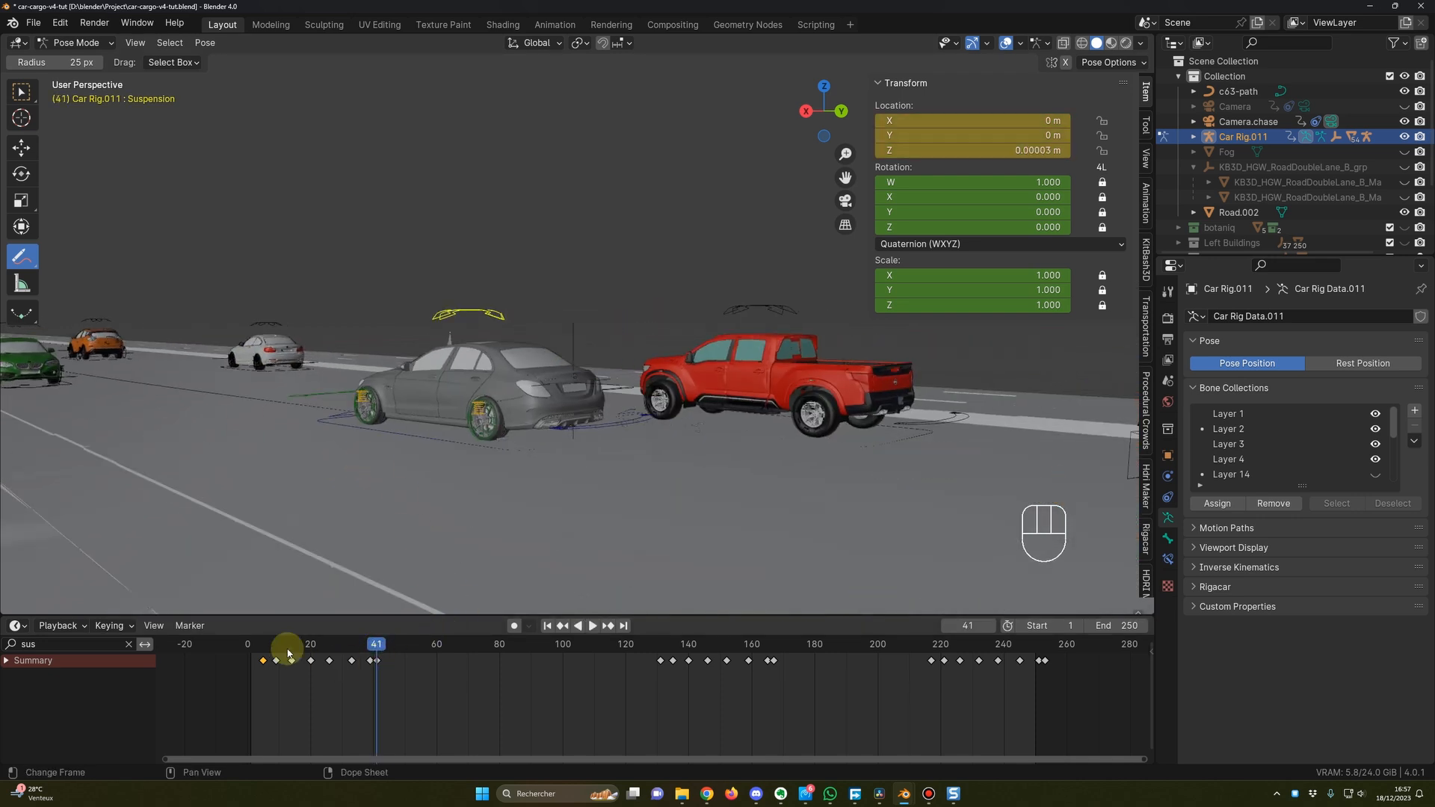
Play the shot through the camera from frame 2, and scrub through to frame 248 to examine the suspension movement.
left_click(255, 644)
key("KP_Decimal")
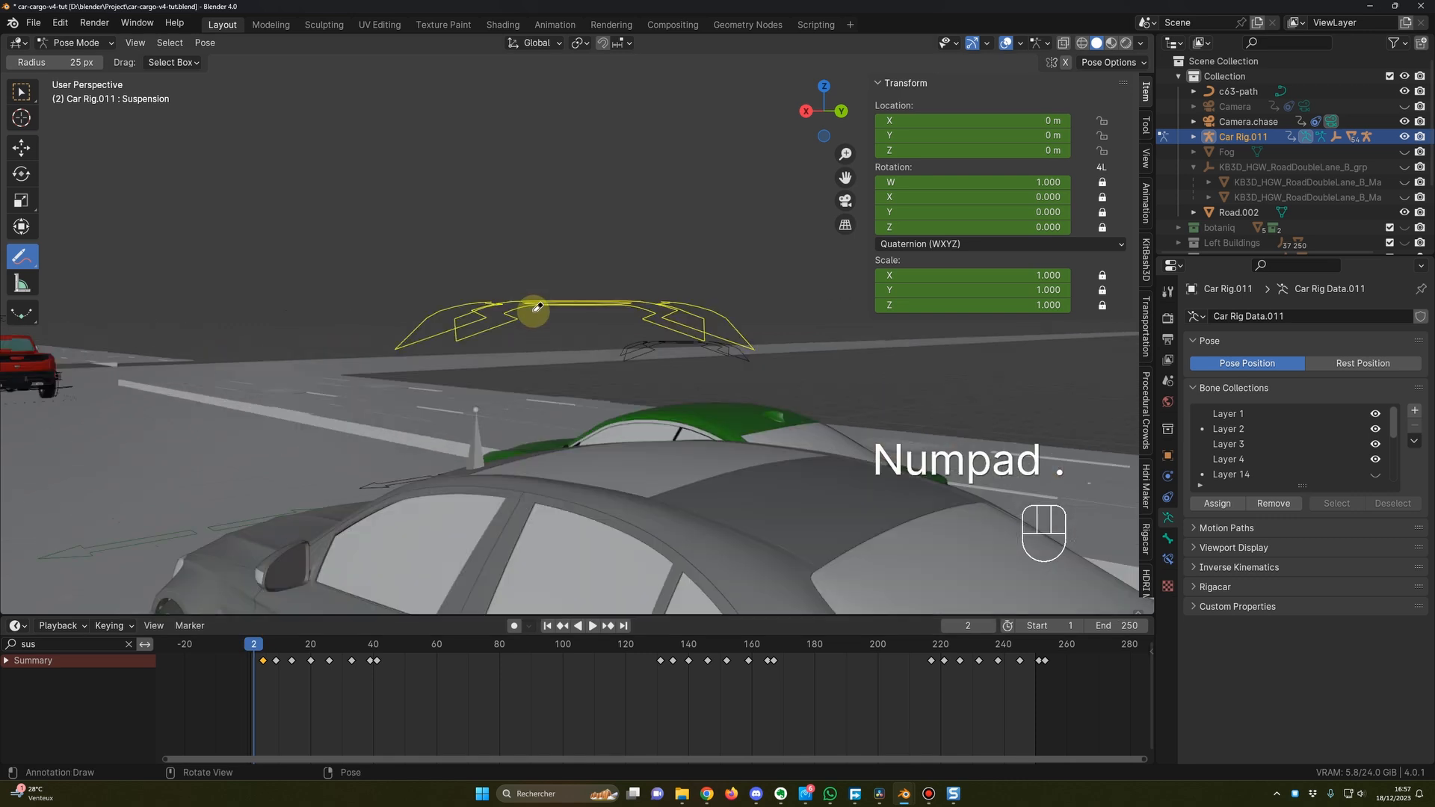
key("KP_0")
key("space")
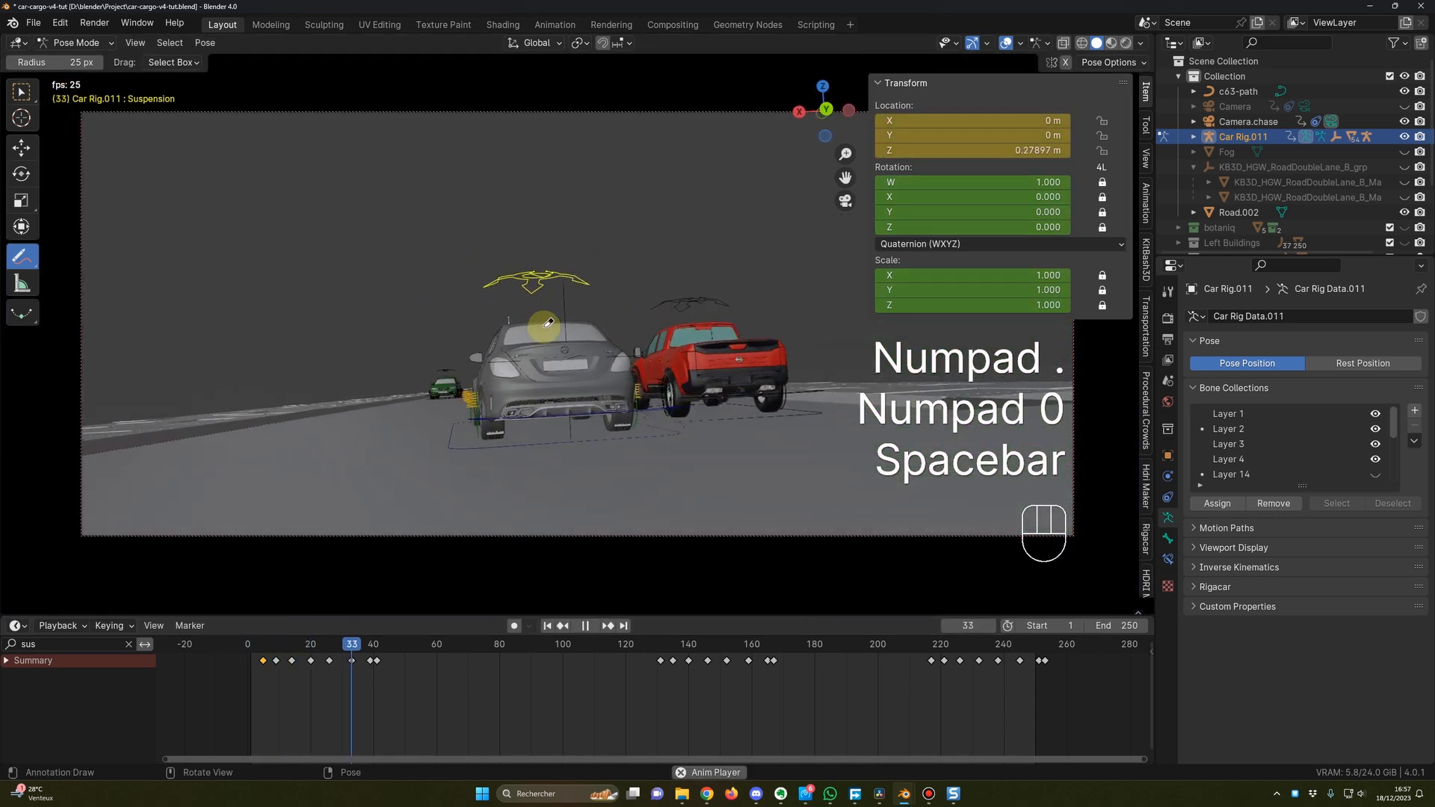
left_click_drag(663, 647, 1029, 649)
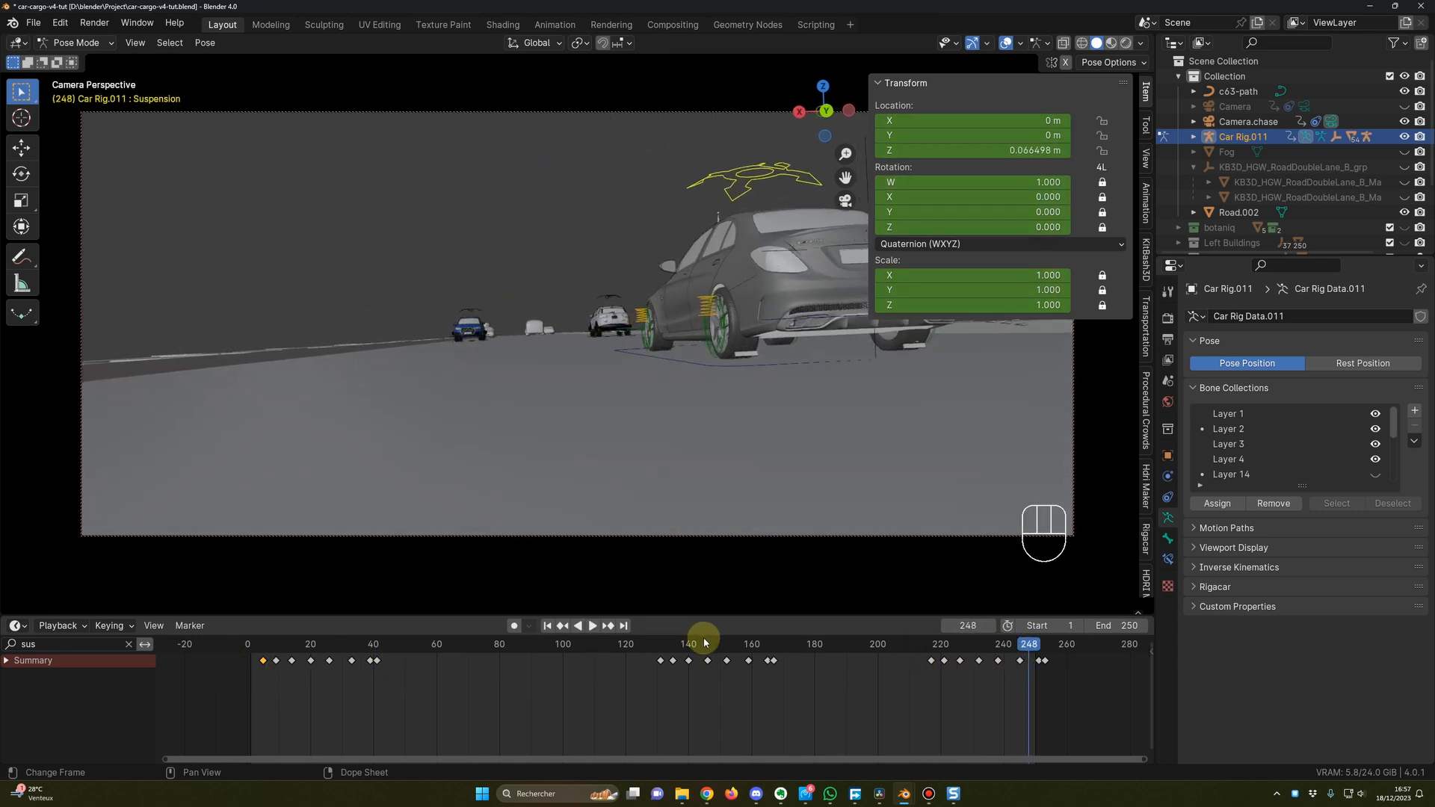
Replay the closing section from about frame 215 in camera view to examine the grey car's suspension bounce.
left_click(920, 650)
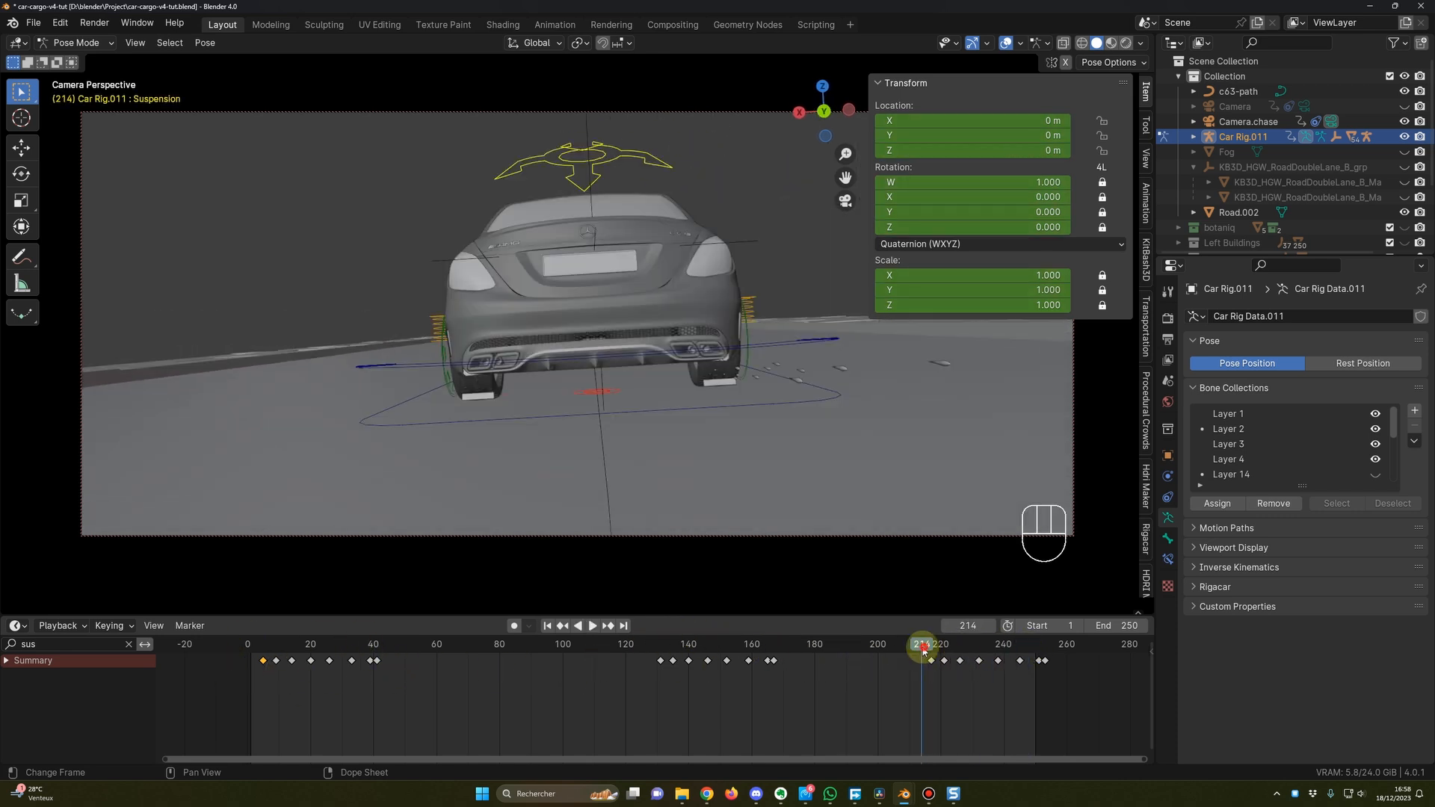
left_click_drag(918, 650, 926, 650)
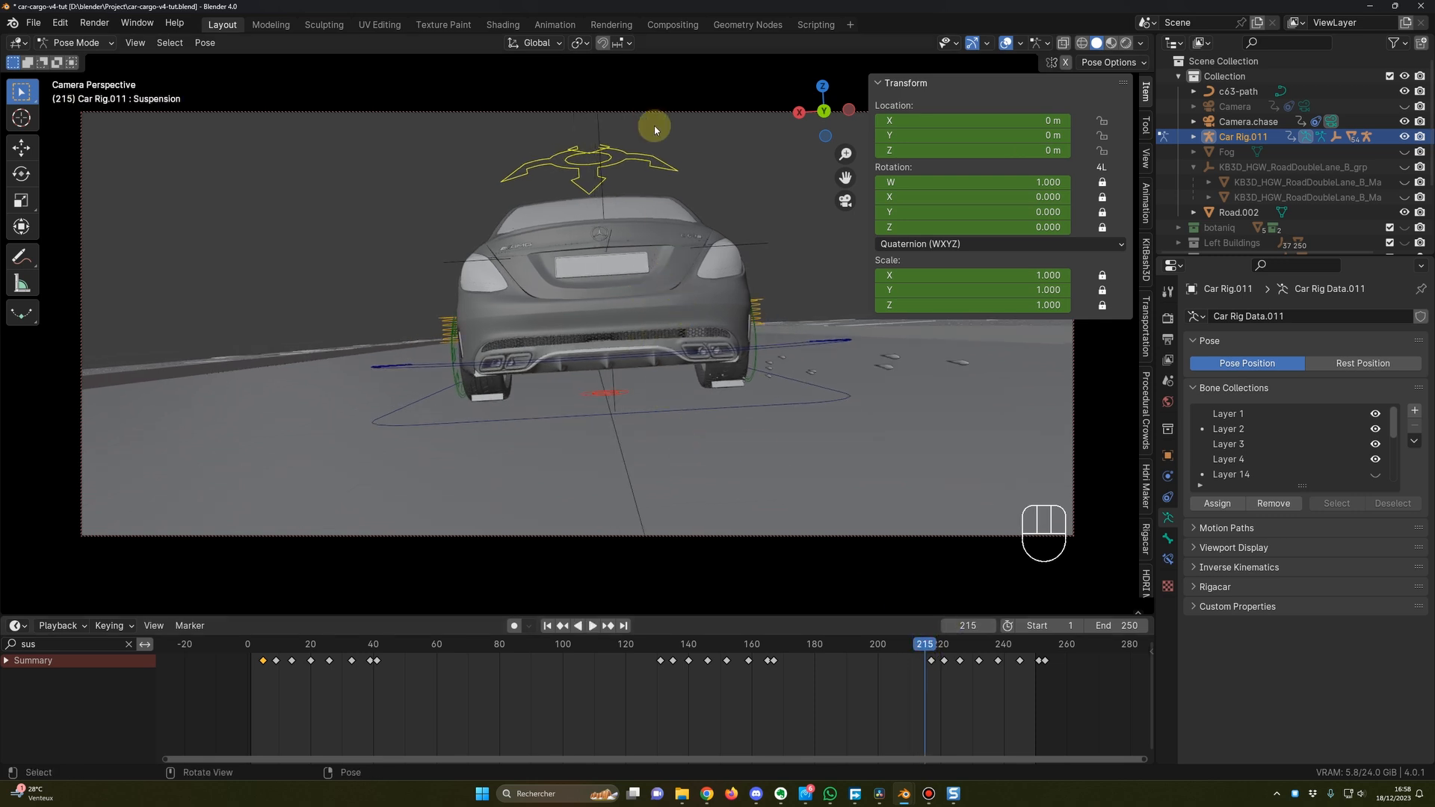
key("space")
left_click(920, 645)
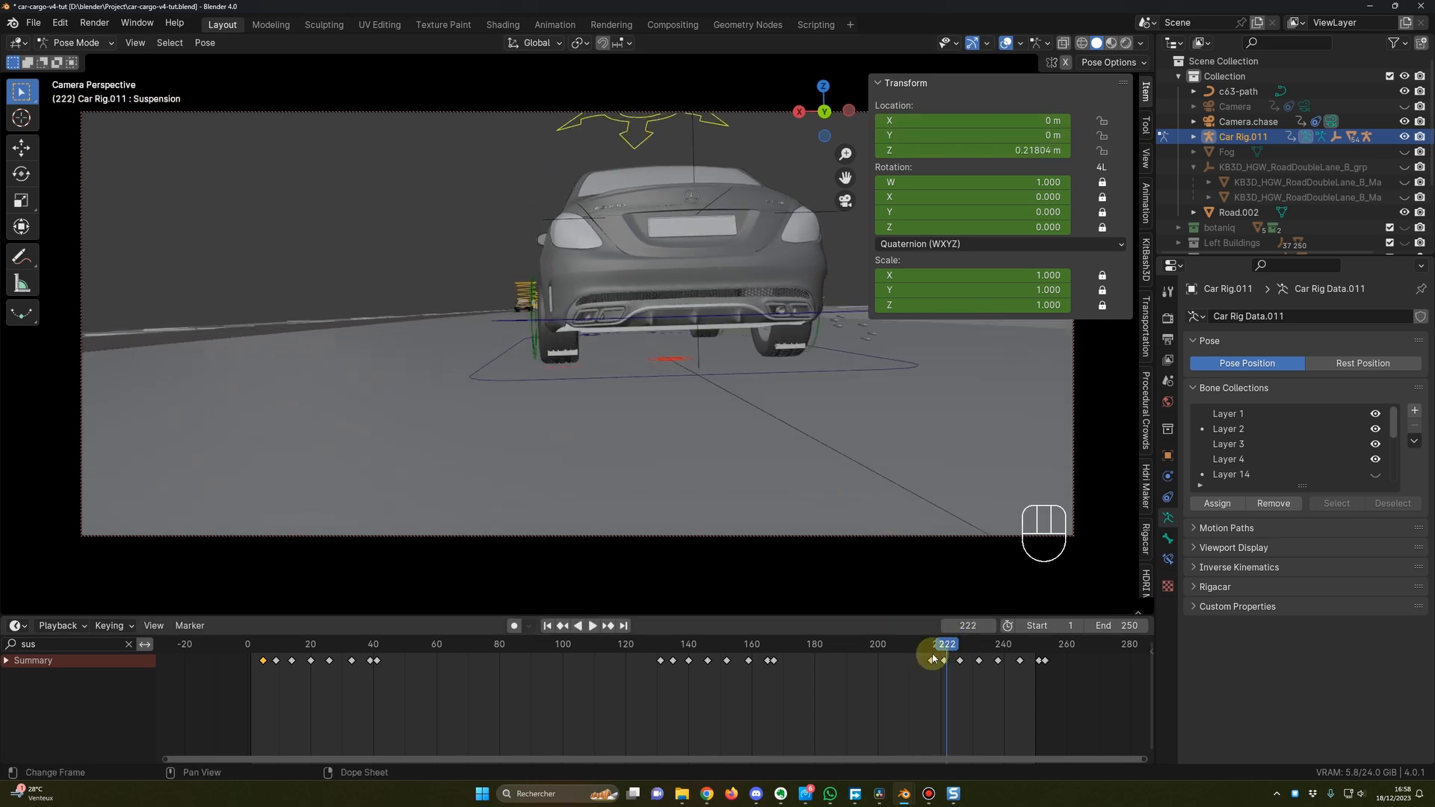
key("space")
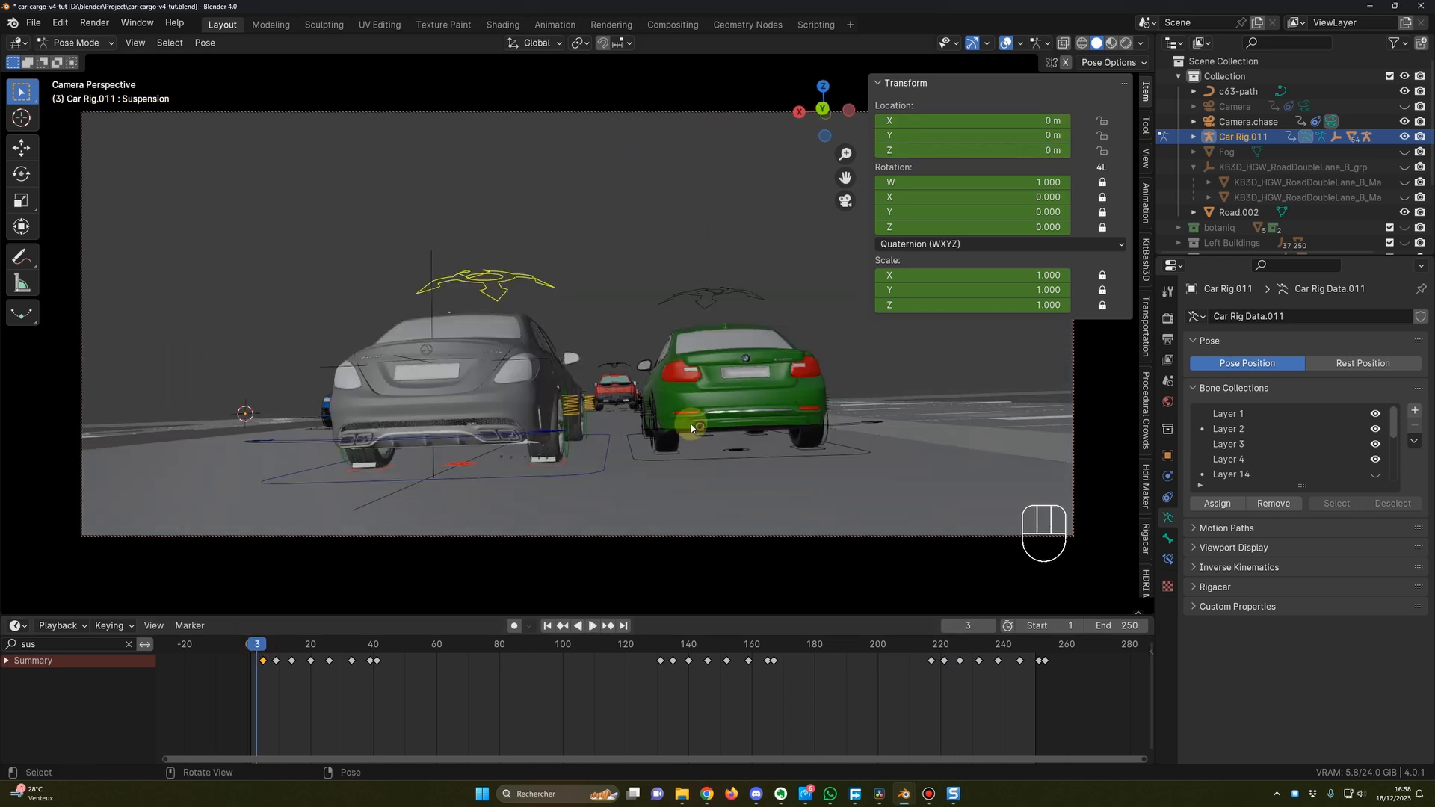
left_click(919, 651)
key("space")
key("space")
key("space")
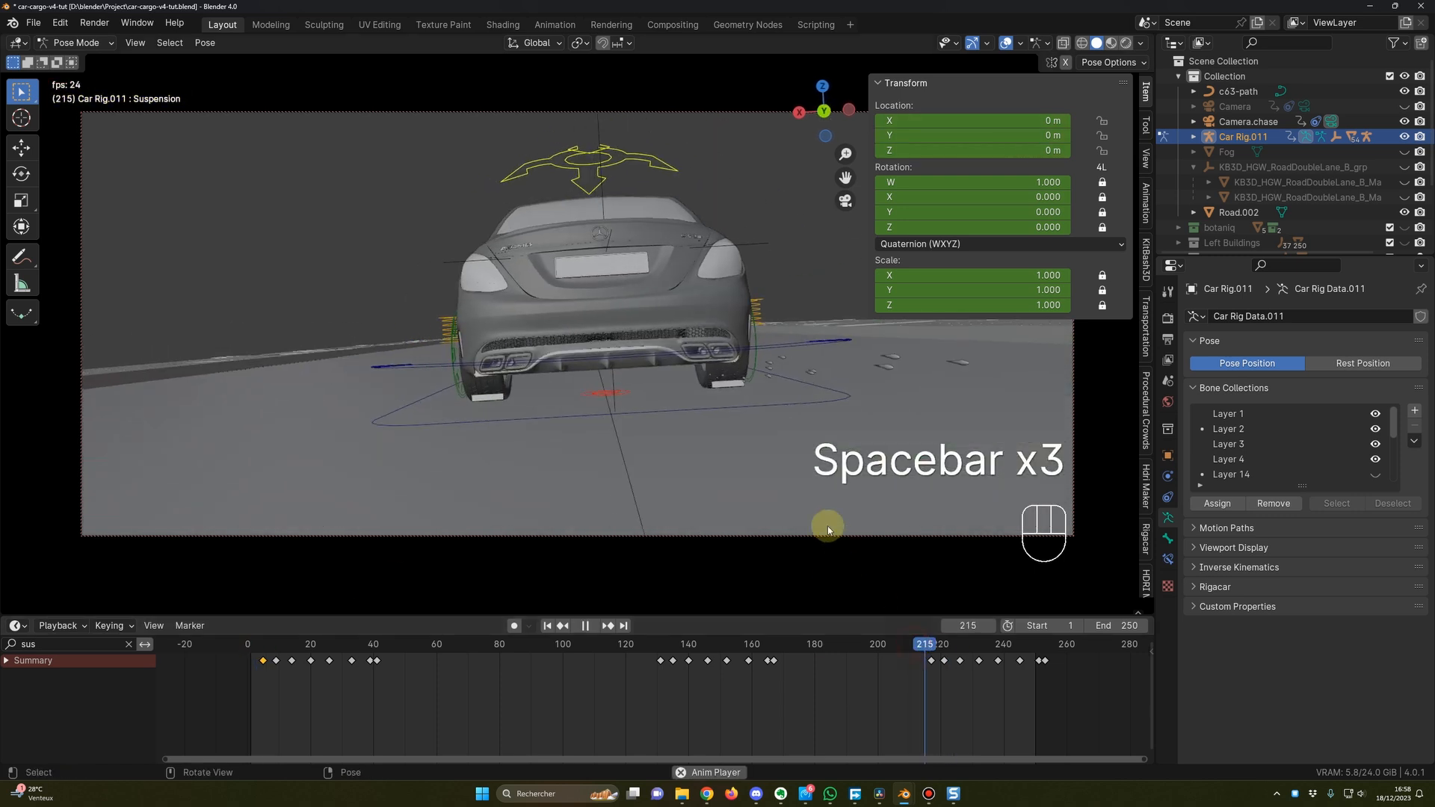
key("space")
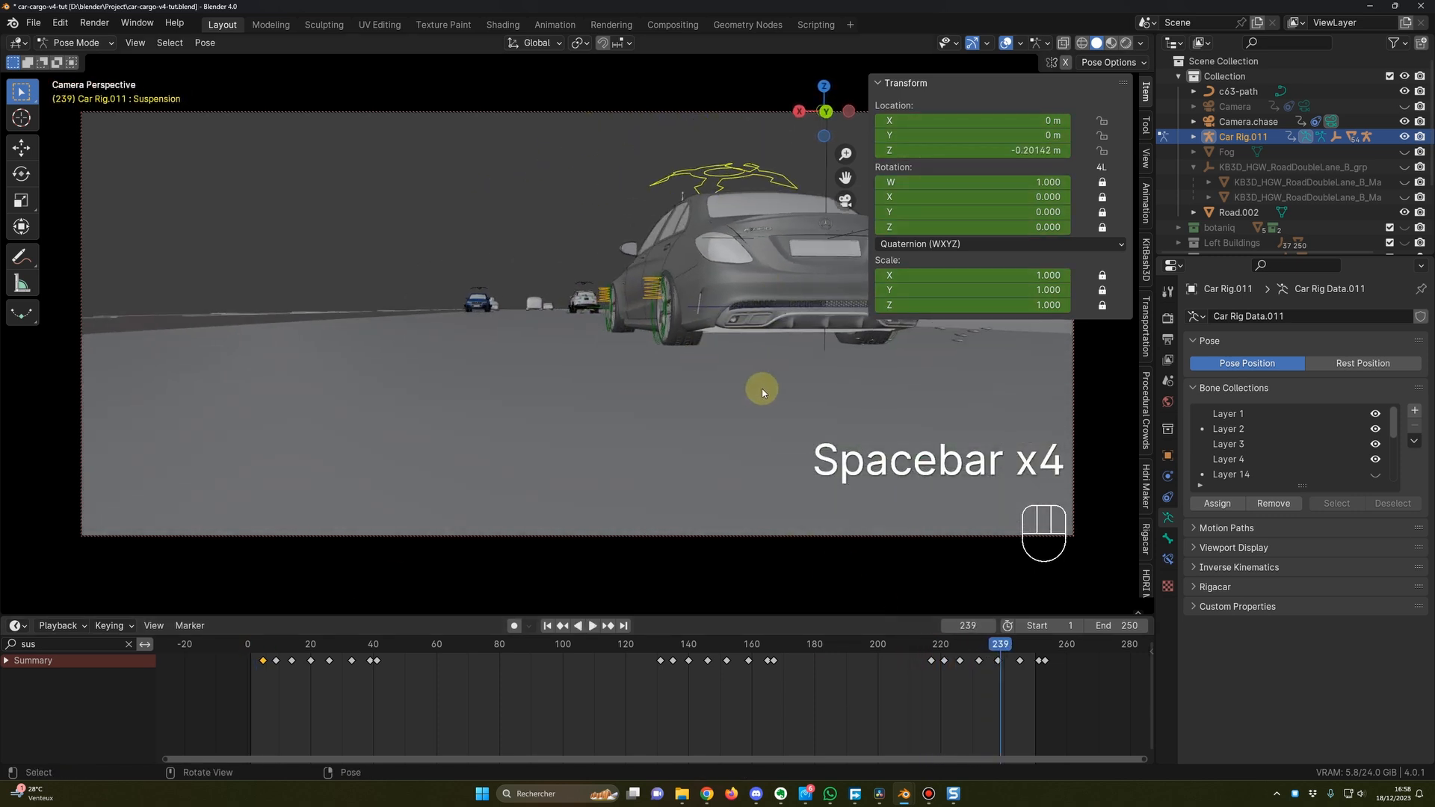